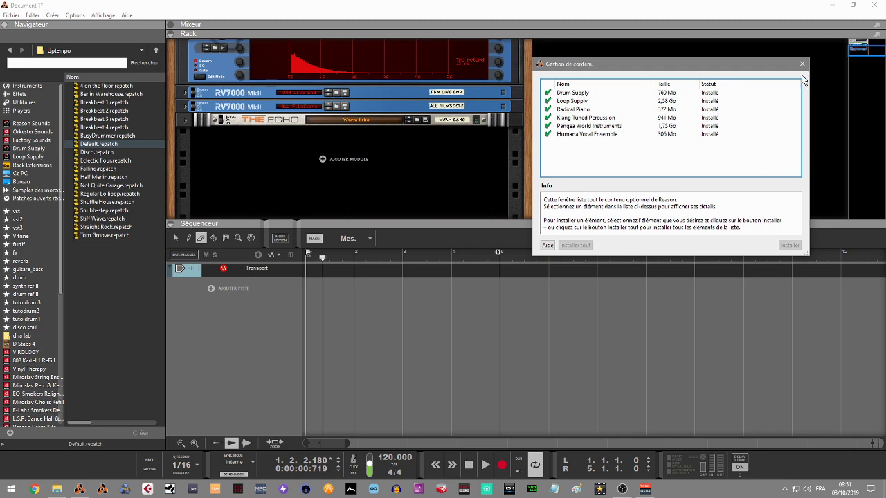
Close the content manager and set the automation cleanup preference to Important
click(802, 65)
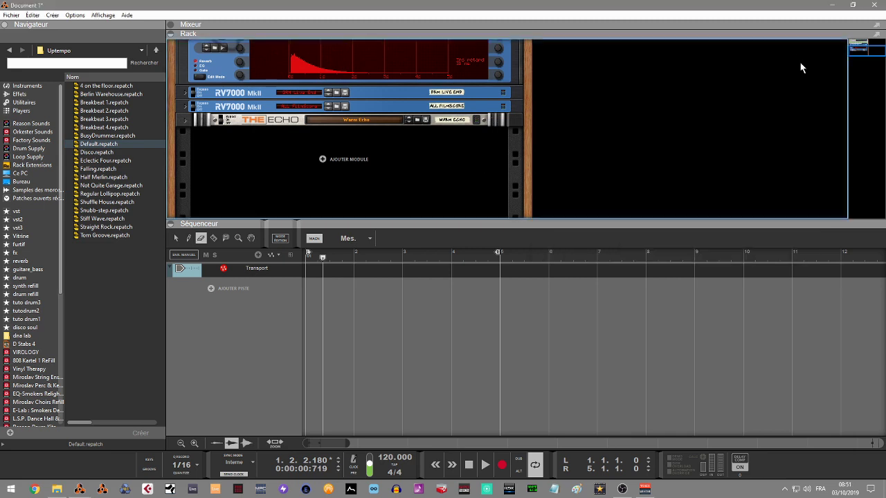
click(32, 16)
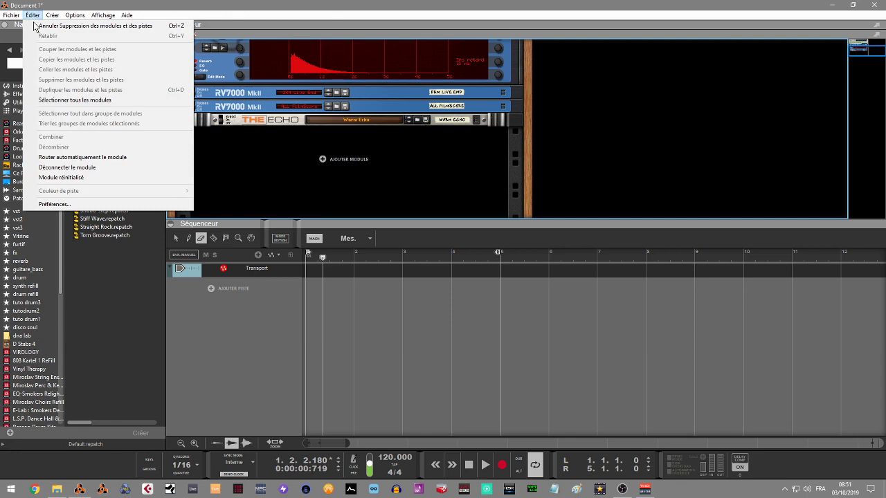
click(69, 205)
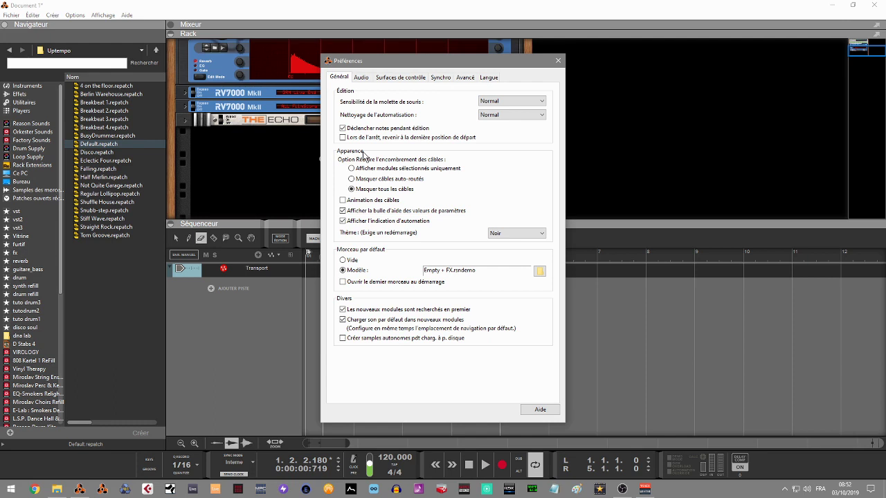
click(478, 114)
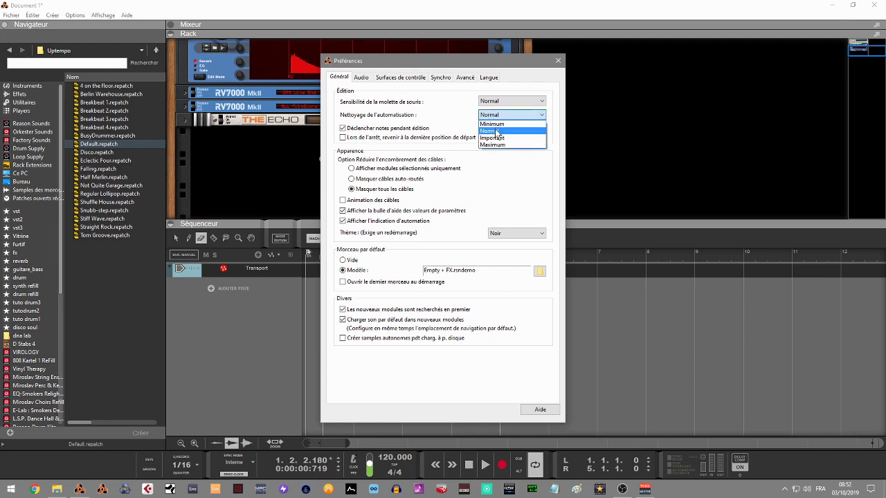
click(493, 138)
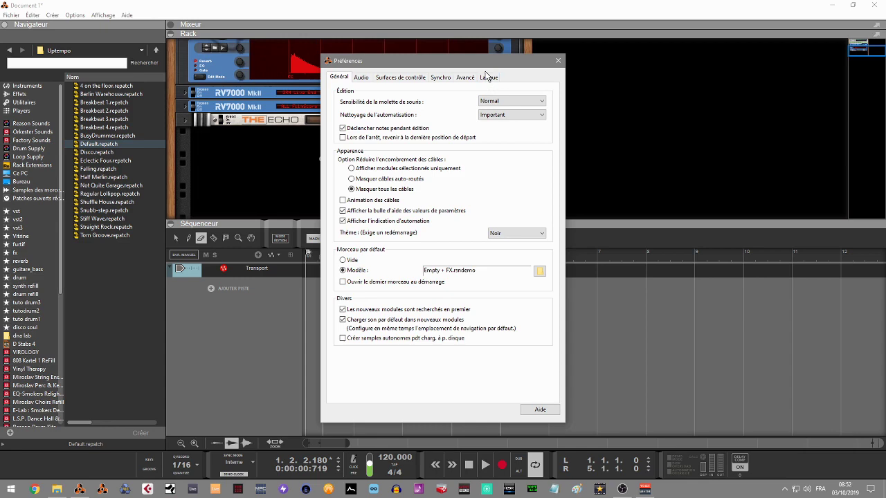
Turn off the automation indication and look over the theme and default song template choices
drag(464, 66, 682, 54)
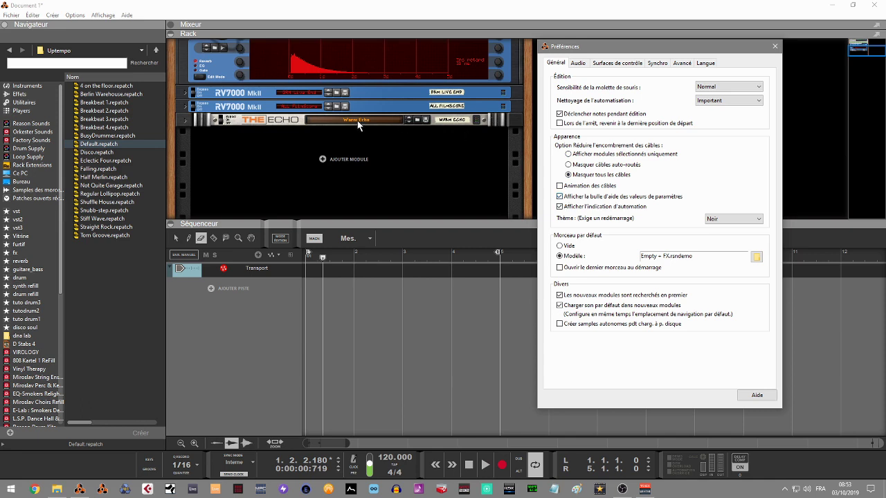
click(560, 207)
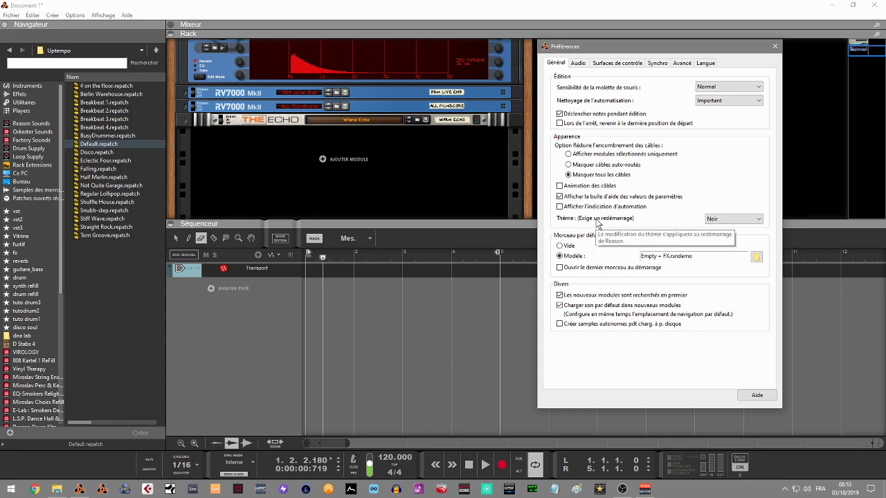
click(737, 219)
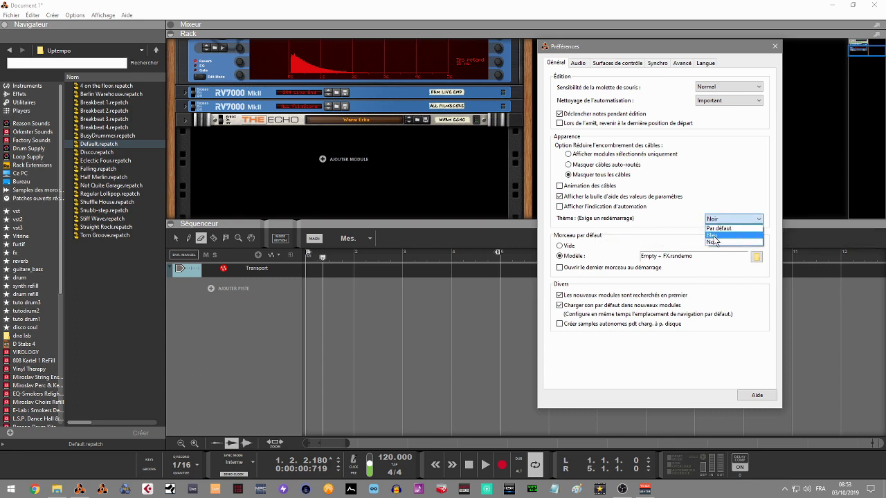
click(722, 195)
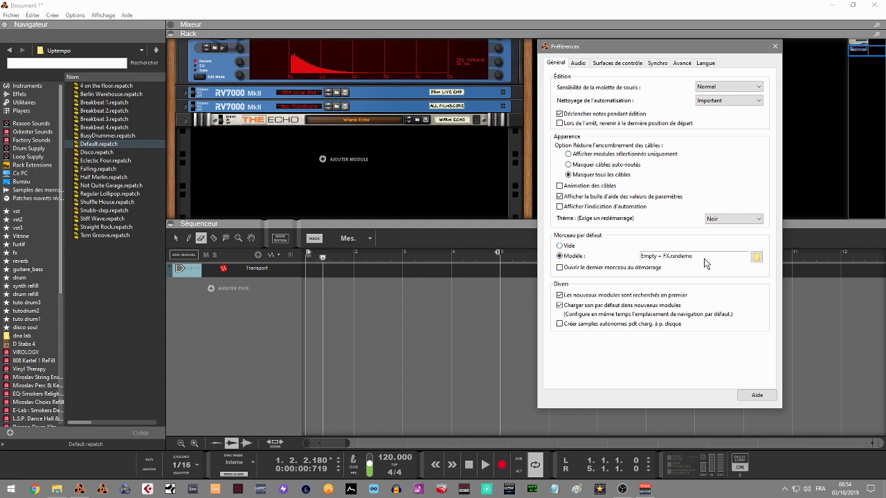
click(758, 262)
Review the available audio sample rates and the sound card's control panel in the audio preferences
click(578, 63)
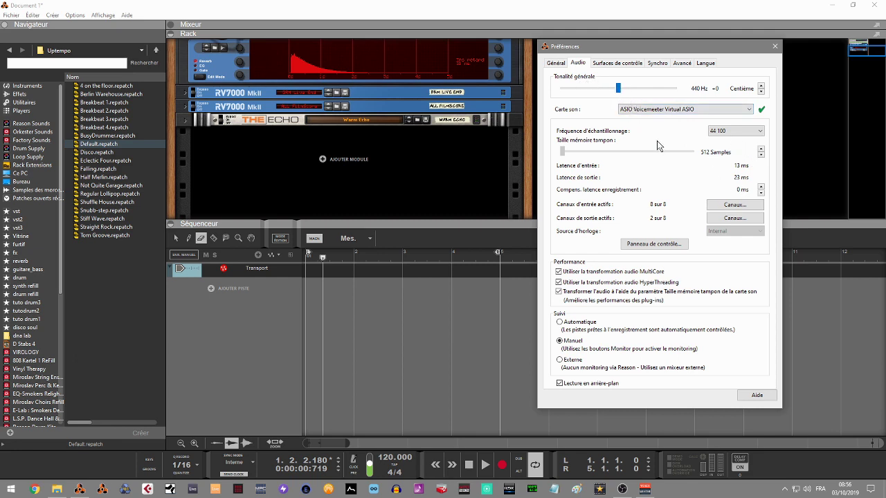
click(755, 133)
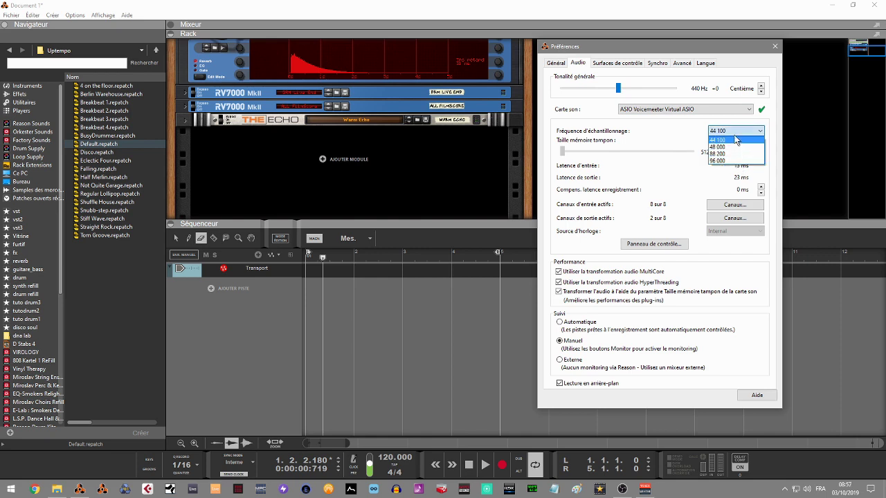
click(694, 133)
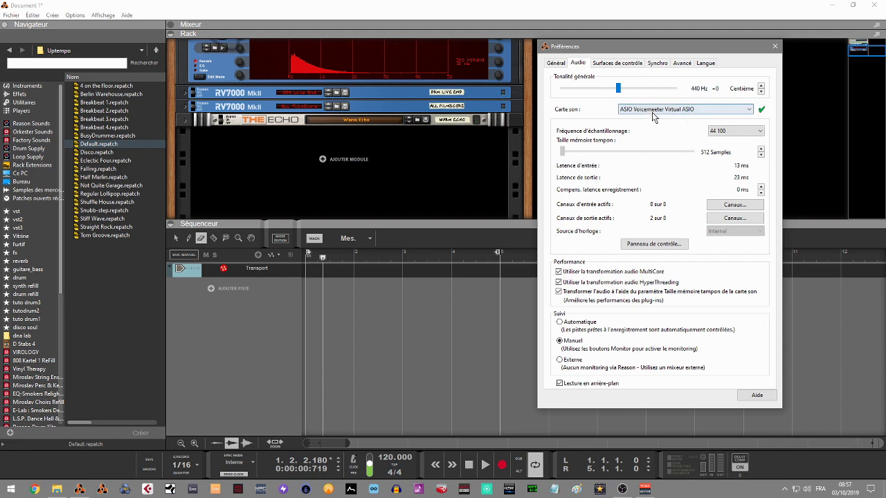
click(654, 244)
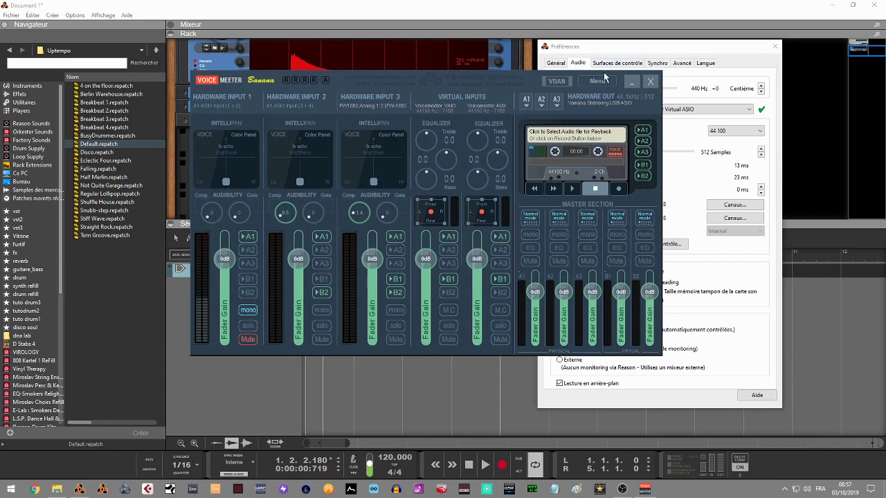
click(632, 83)
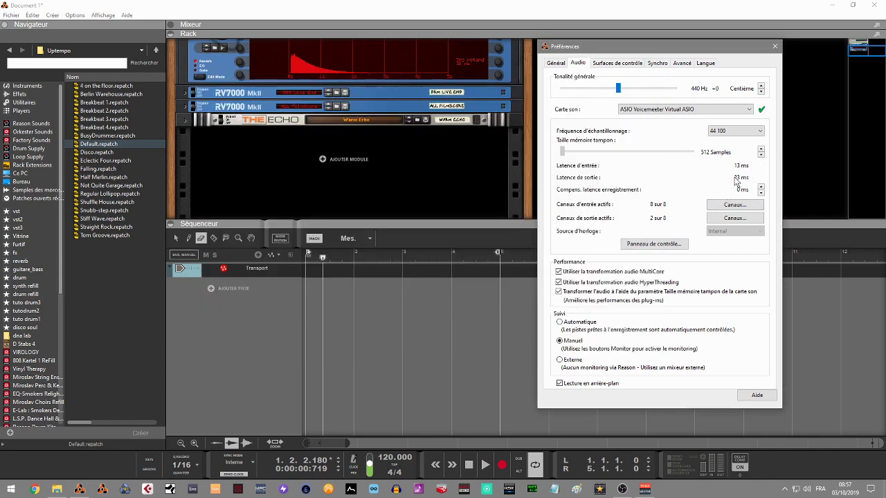
Keep only VM-VAIO 1/VM-VAIO 2 checked among the active input channels and confirm the active output channels
click(720, 207)
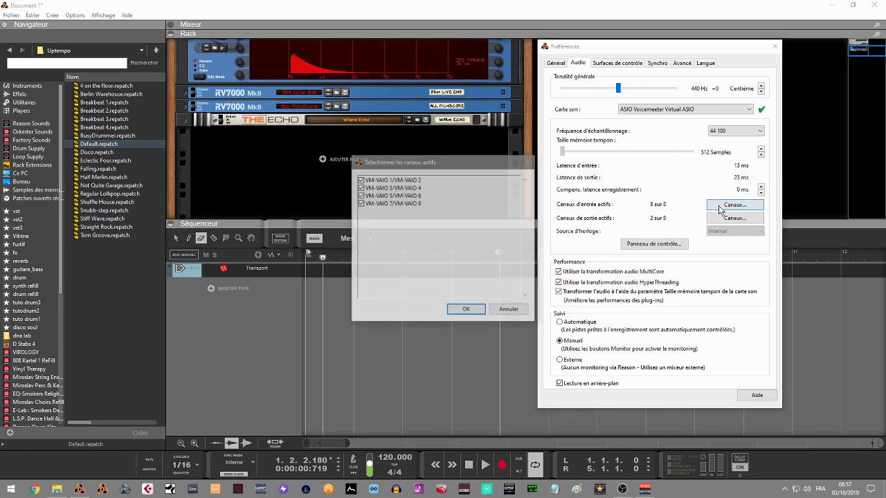
click(360, 188)
click(359, 204)
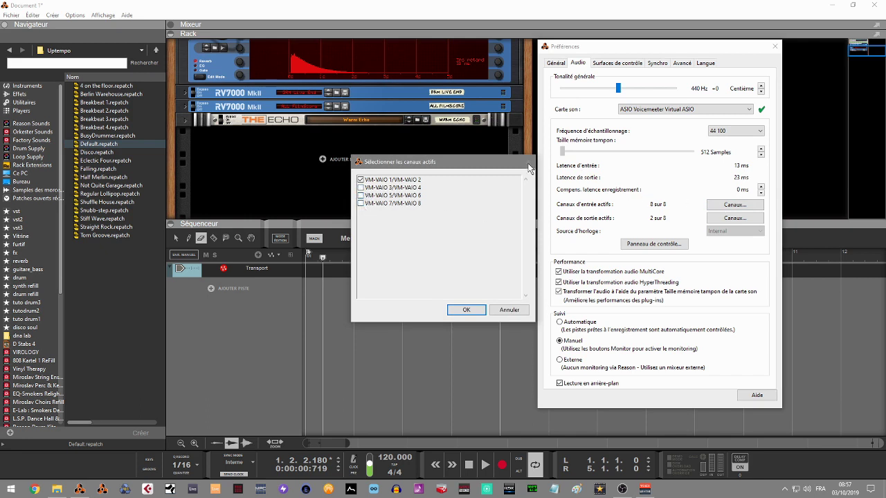
click(467, 309)
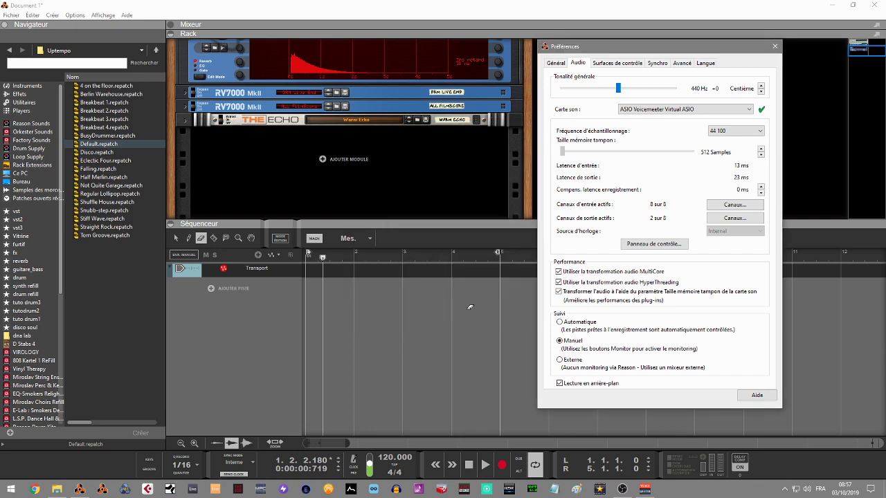
click(723, 219)
click(461, 311)
Open the control surface preferences and look through the manufacturers offered for adding a surface manually
click(622, 66)
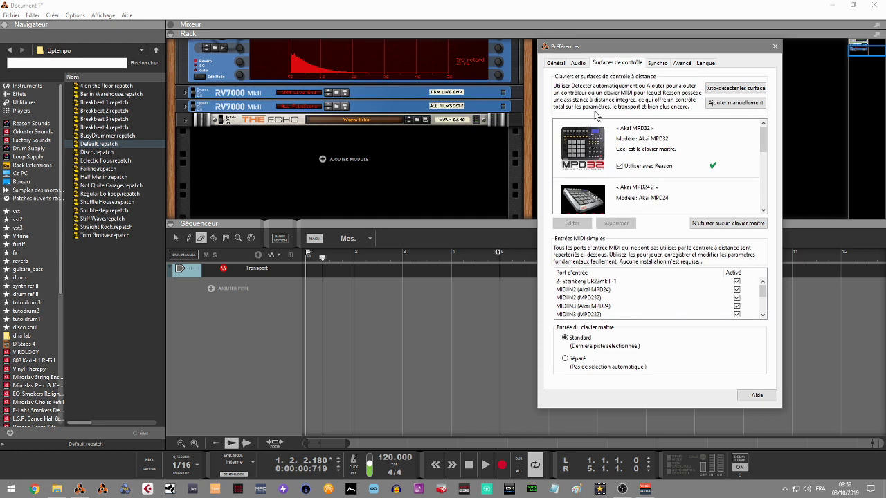
mouse_move(764, 133)
mouse_down()
mouse_move(776, 185)
mouse_move(769, 121)
mouse_up()
click(751, 103)
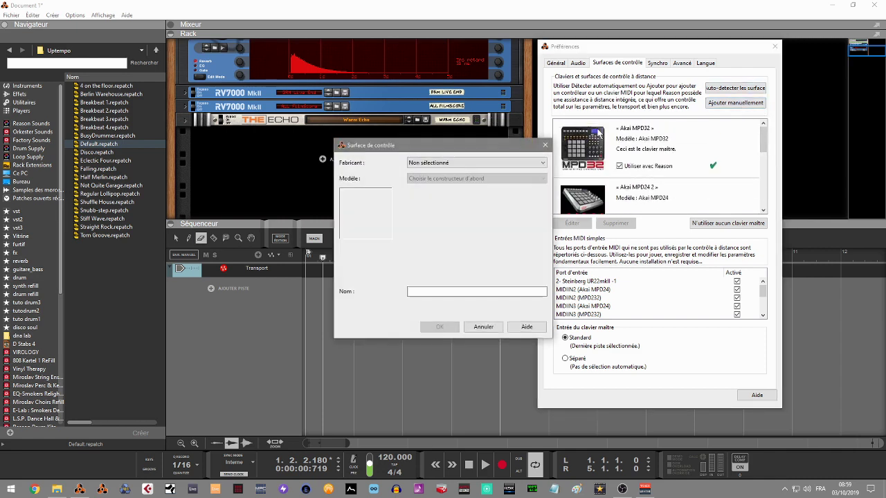
click(510, 165)
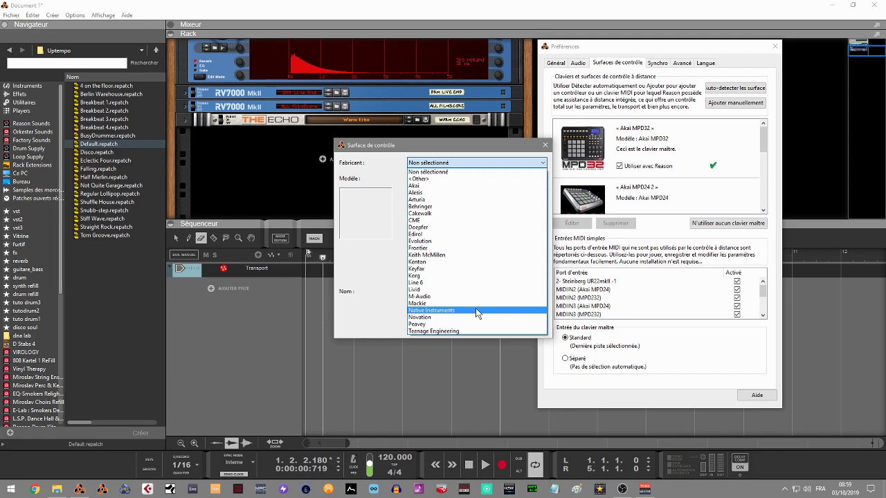
click(546, 148)
click(546, 145)
Add a Redrum drum machine from the instruments to the rack
click(27, 86)
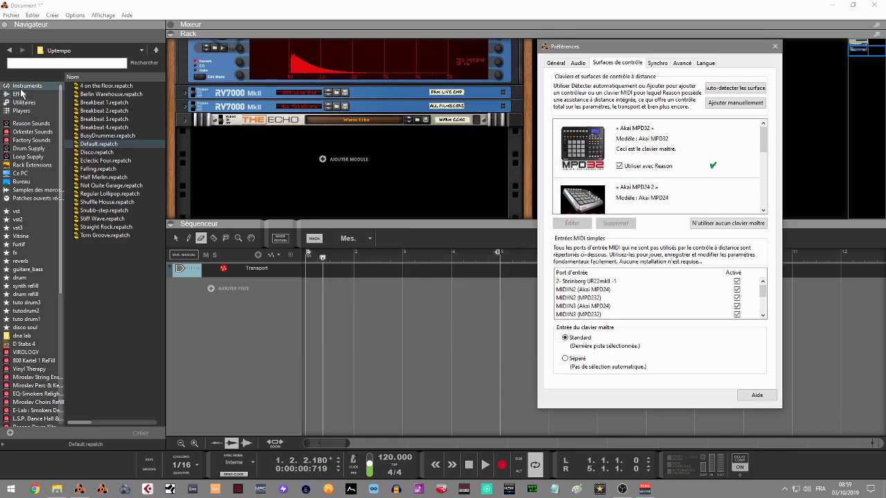
mouse_move(116, 142)
mouse_down()
mouse_move(308, 160)
mouse_move(358, 189)
mouse_up()
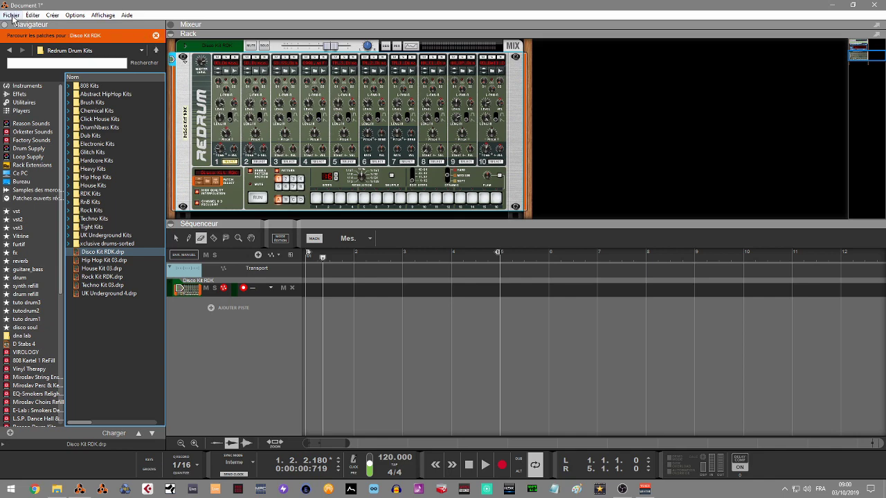
Reopen the control surface preferences and look through the list of configured keyboards and surfaces
click(33, 14)
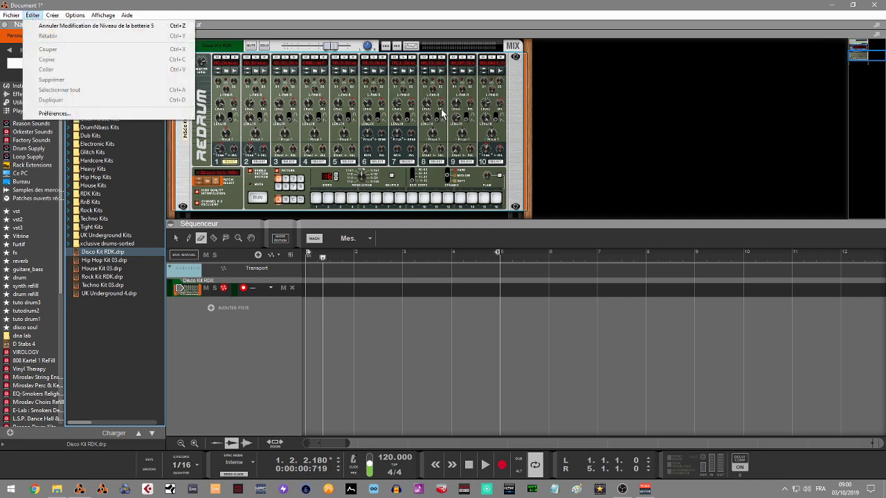
click(605, 126)
click(605, 126)
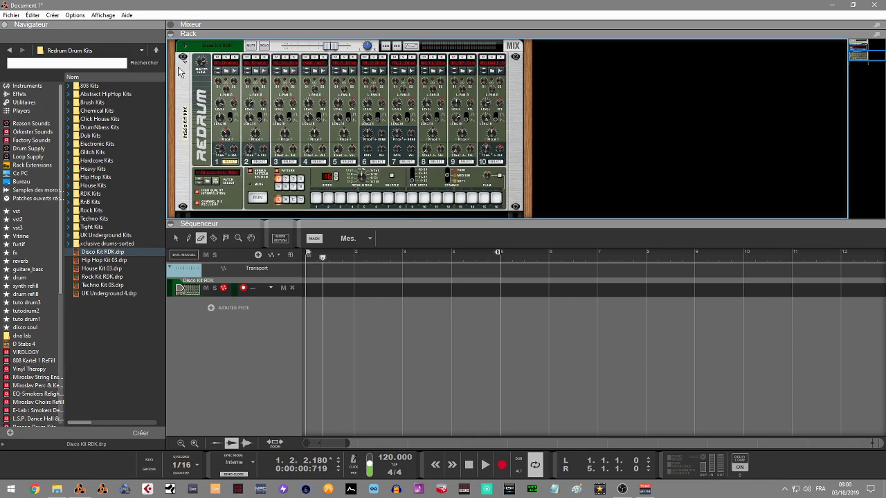
click(32, 14)
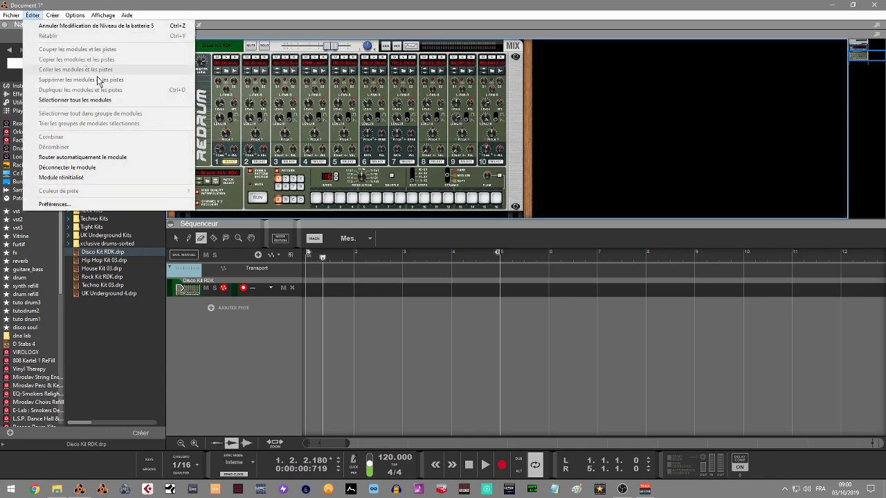
click(55, 204)
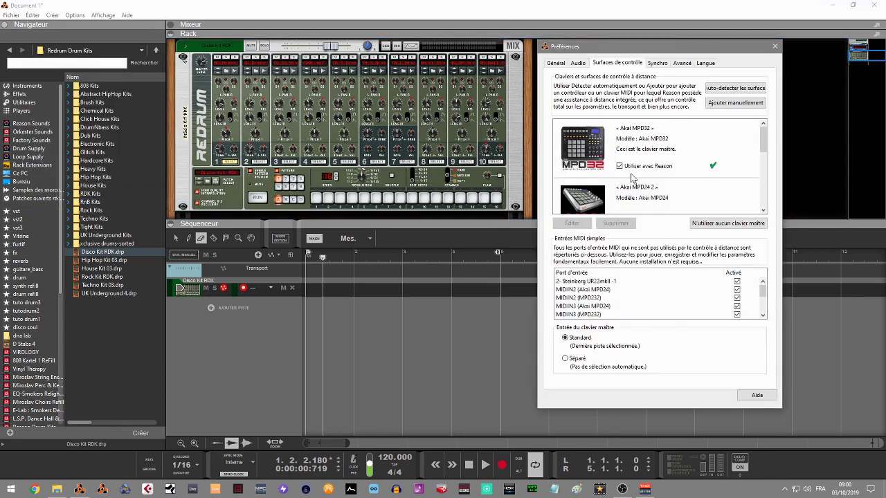
drag(764, 134, 765, 160)
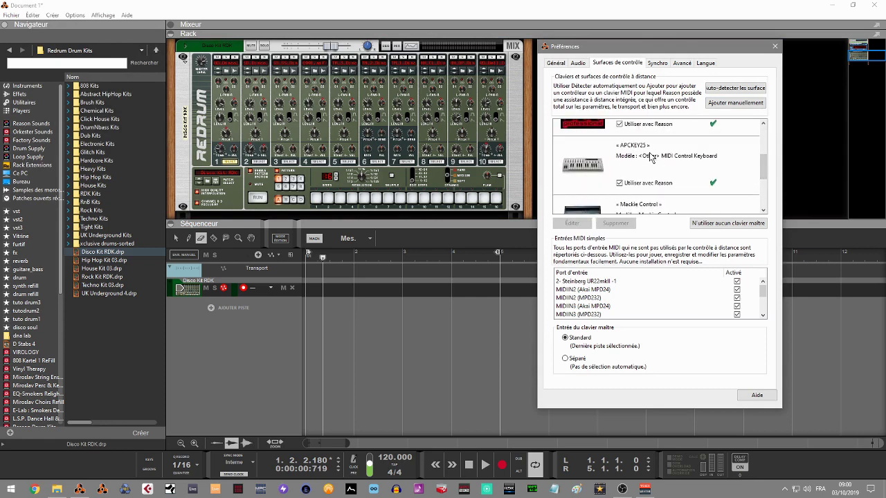
drag(764, 171, 763, 197)
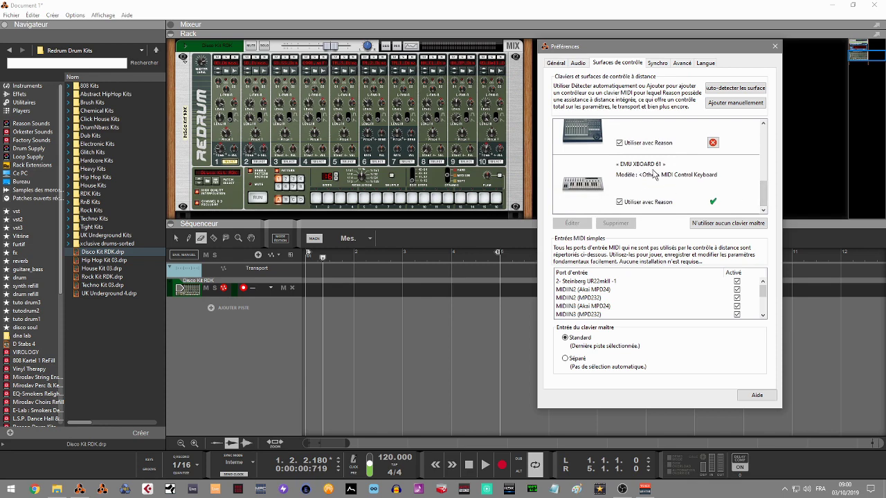
Try to add a generic <Other> MIDI Control Keyboard manually and find its MIDI input
click(737, 101)
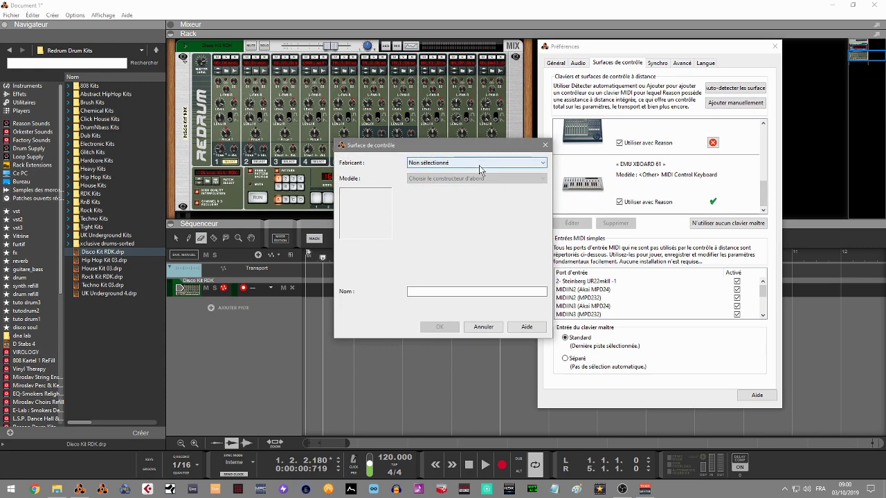
click(481, 165)
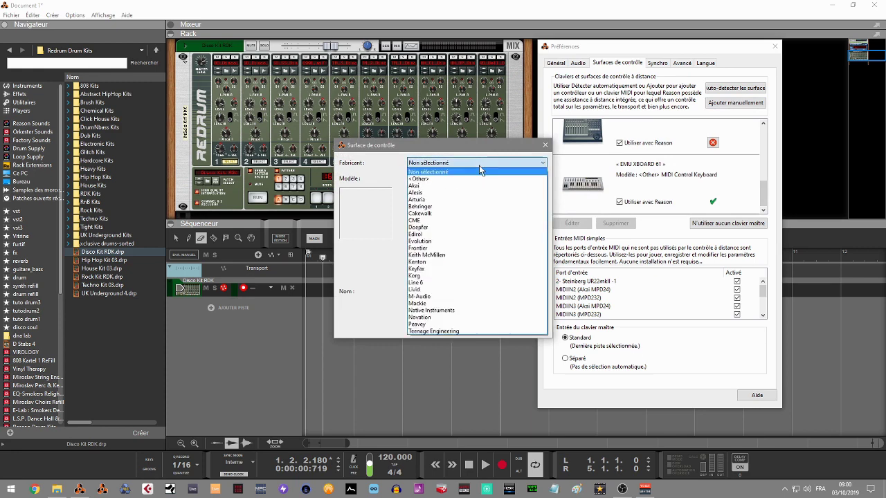
click(419, 180)
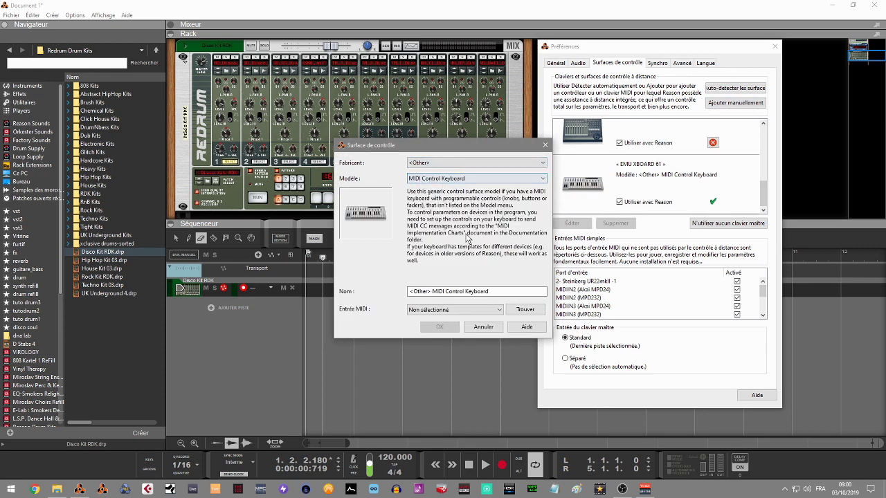
click(526, 315)
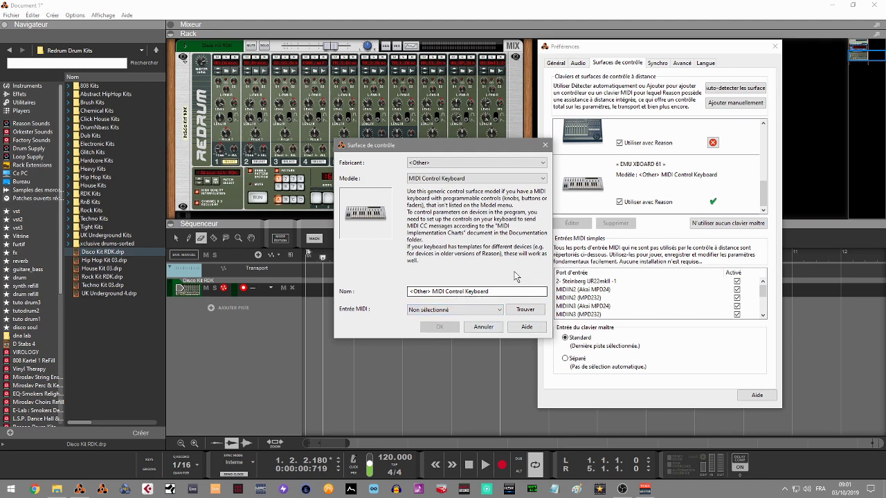
click(547, 145)
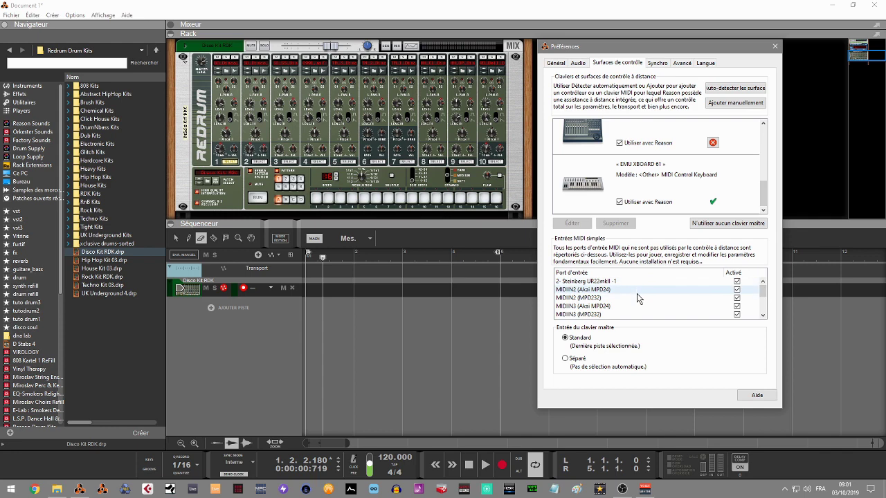
Check the simple MIDI input ports and open the synchronization preferences
mouse_move(766, 291)
mouse_down()
mouse_move(767, 312)
mouse_move(766, 286)
mouse_up()
click(578, 63)
click(631, 67)
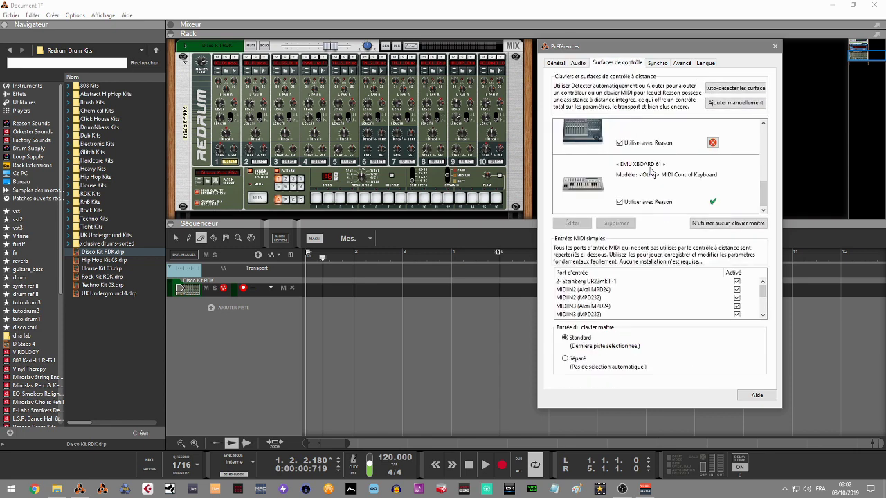
click(657, 63)
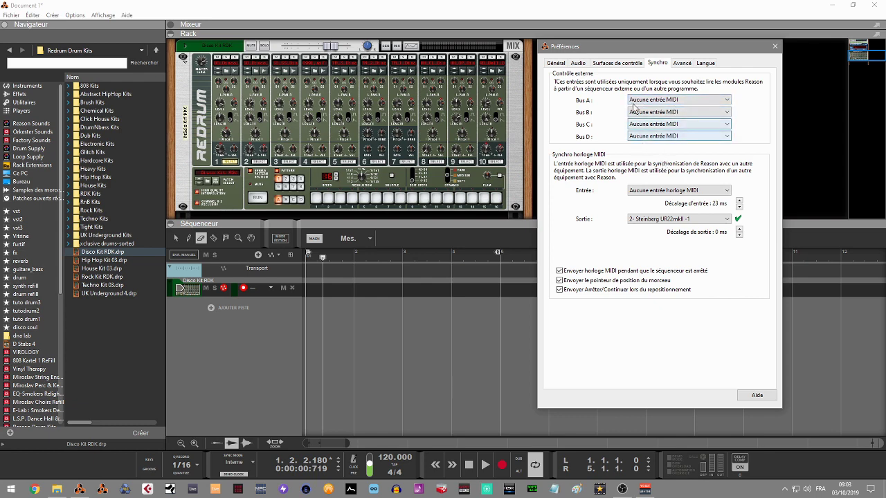
Set the external control Bus A input to 2- Steinberg UR22mkII -1 and close the preferences
click(692, 101)
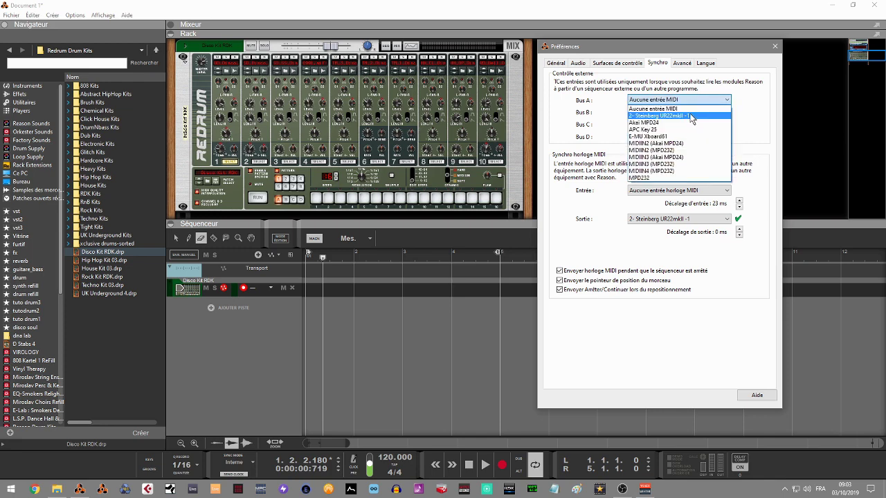
click(609, 124)
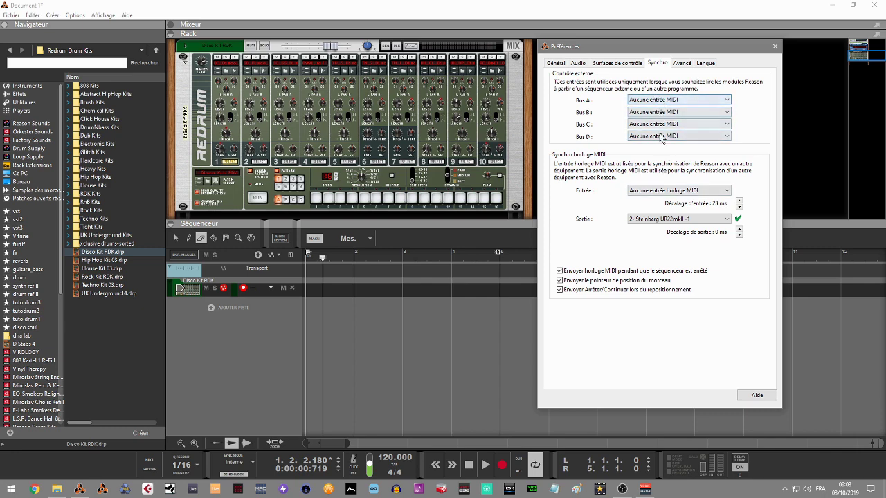
click(661, 102)
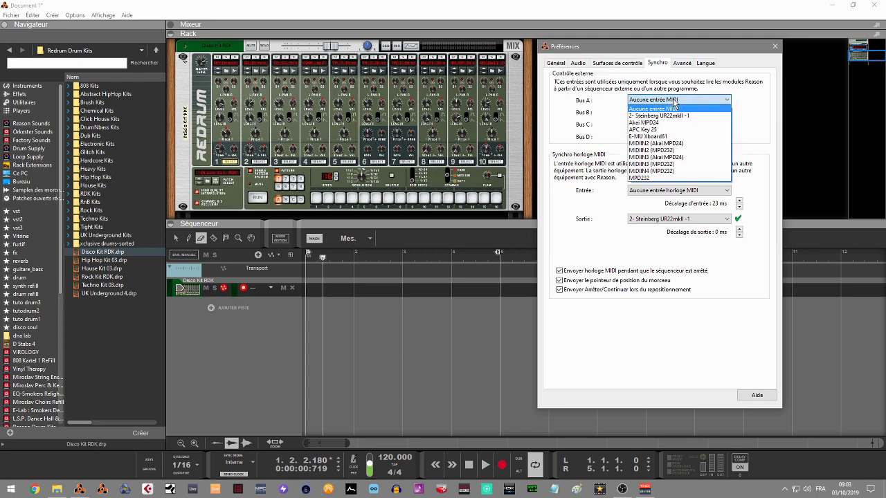
click(661, 115)
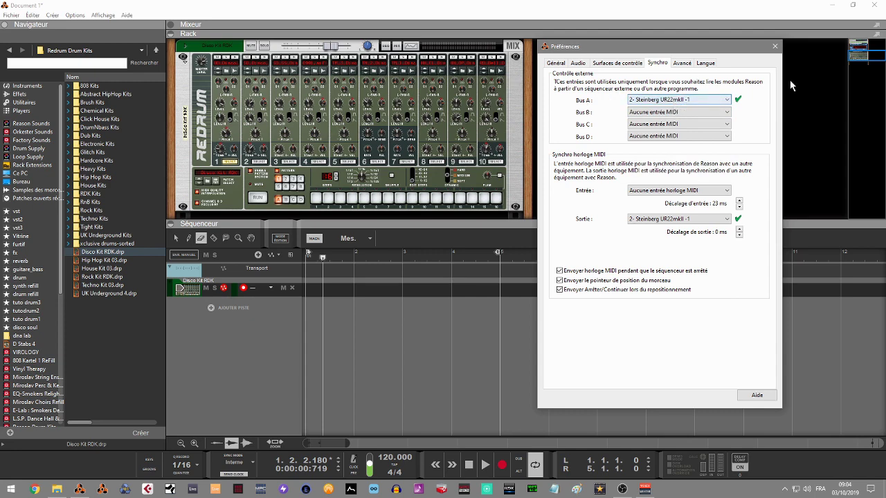
key(Escape)
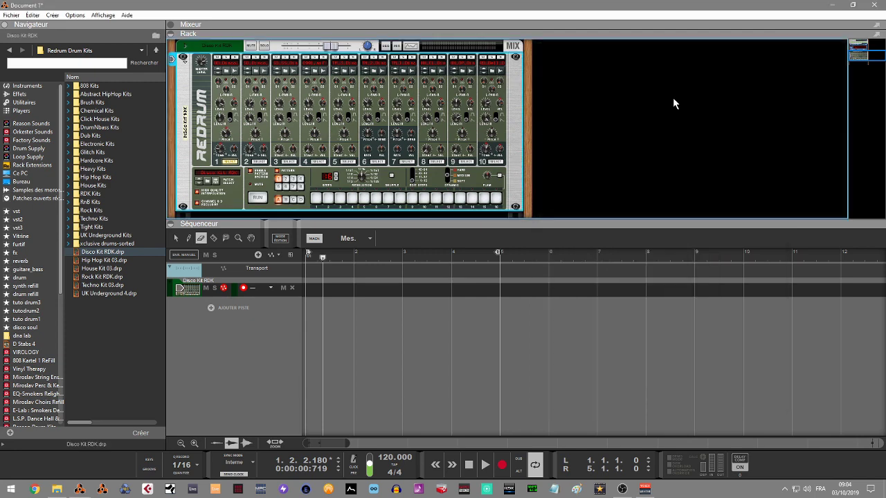
Examine the Hardware Interface's Advanced MIDI Device, checking the channel 1 routing targets and the MIDI bus selection
drag(856, 57, 854, 40)
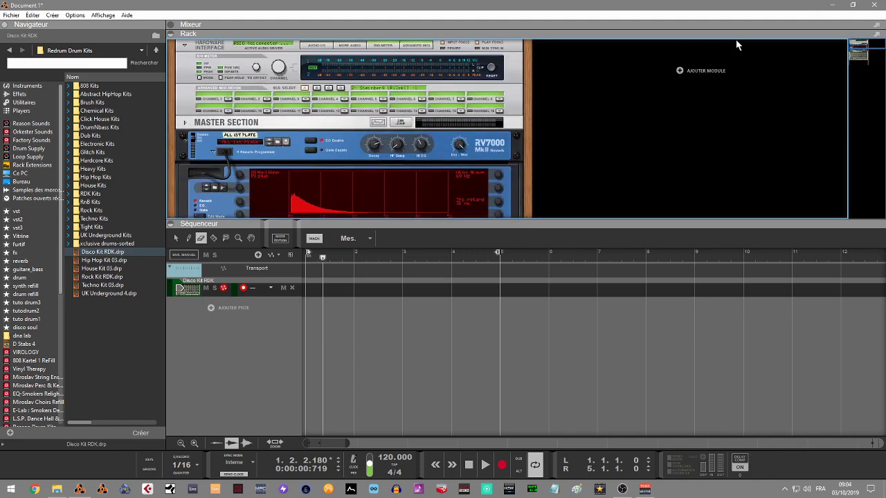
click(411, 47)
click(411, 45)
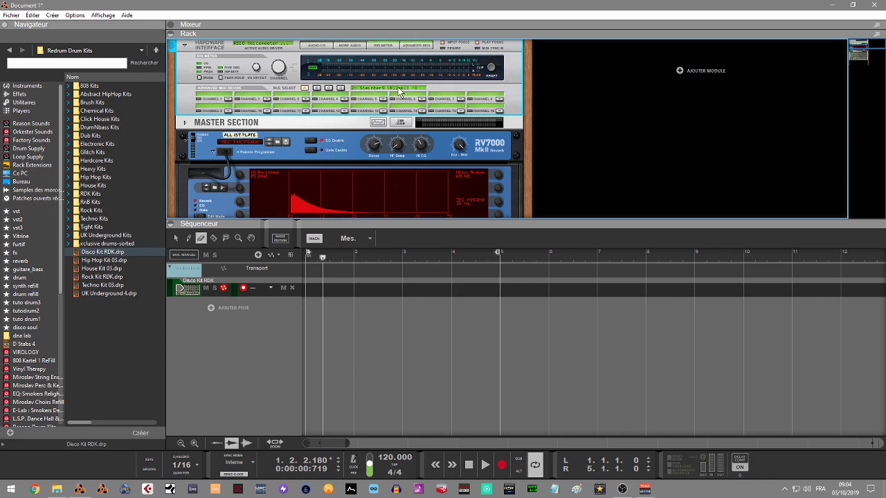
click(229, 101)
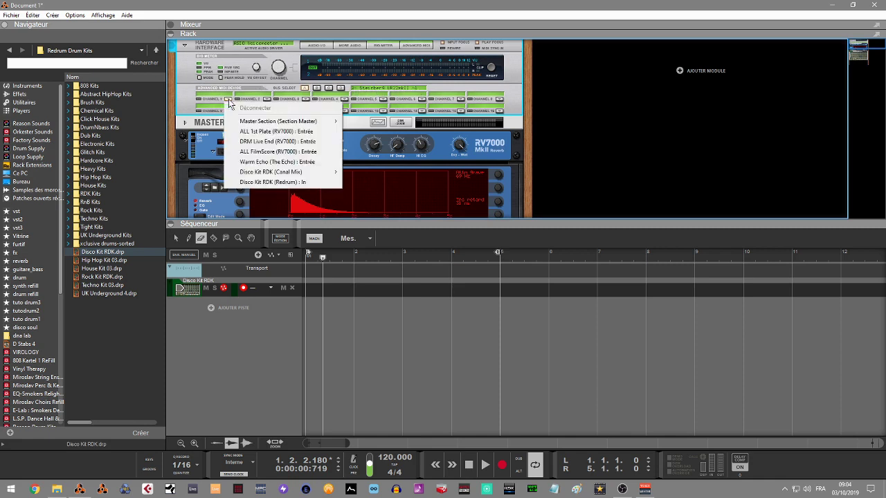
click(230, 101)
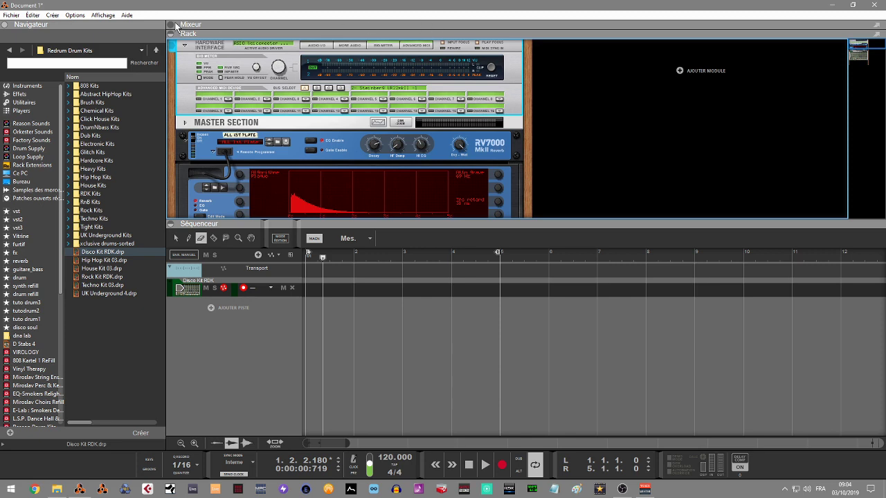
click(34, 16)
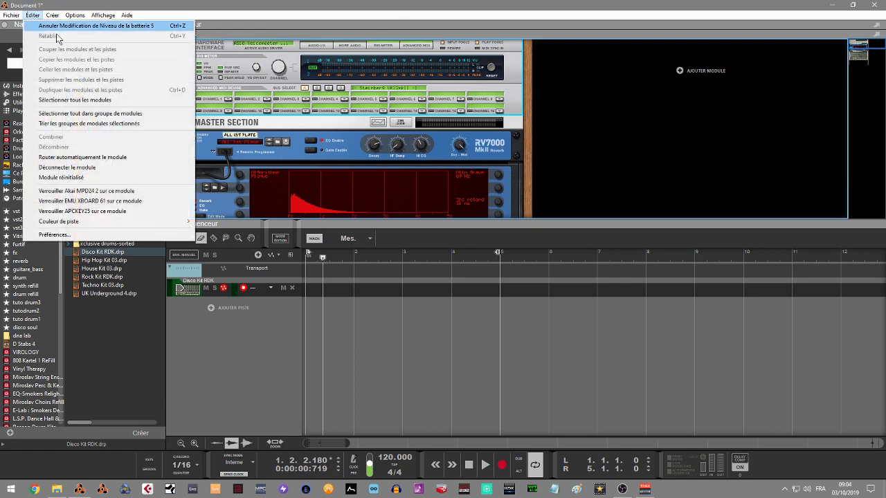
click(316, 89)
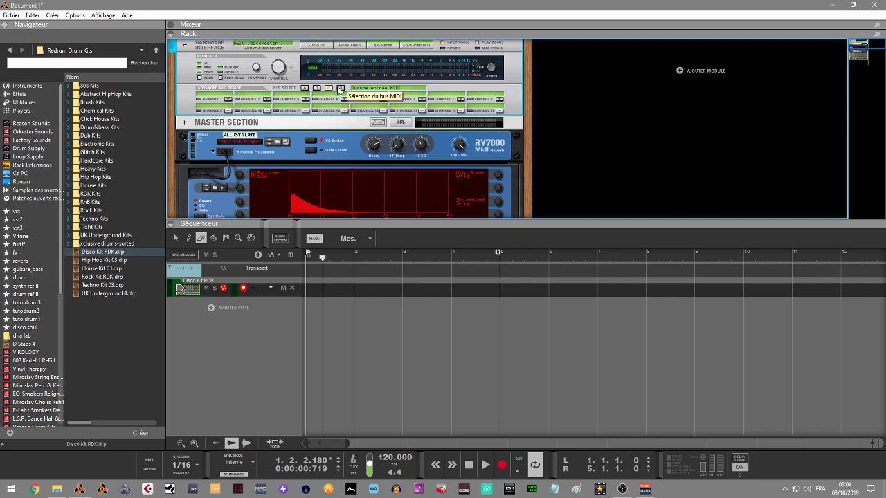
click(340, 89)
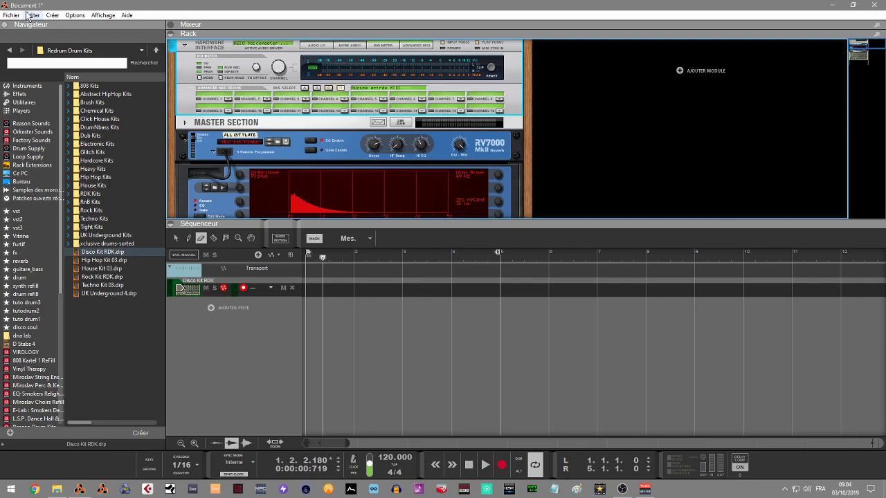
Reopen the preferences and set the MIDI clock sync input to 2- Steinberg UR22mkII -1
click(27, 16)
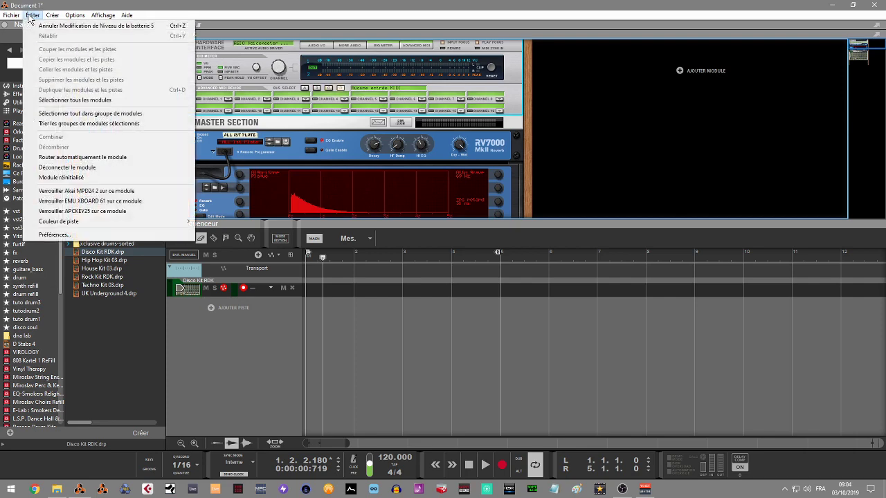
click(81, 234)
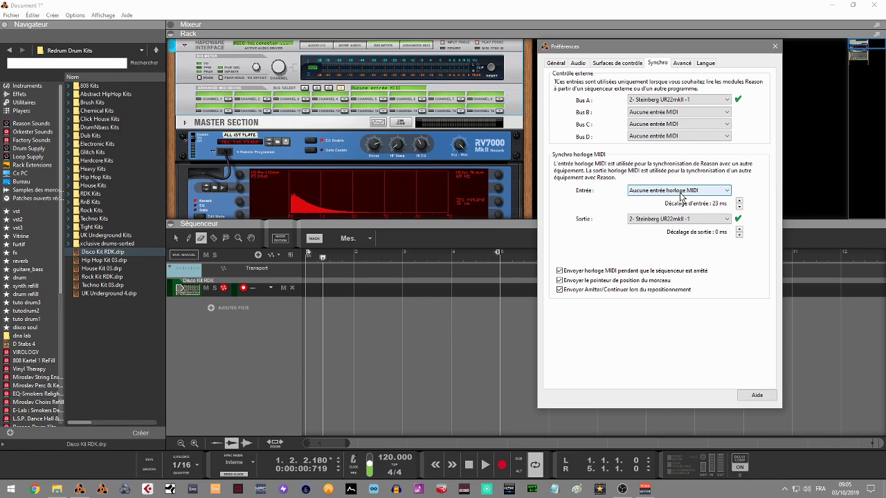
click(677, 191)
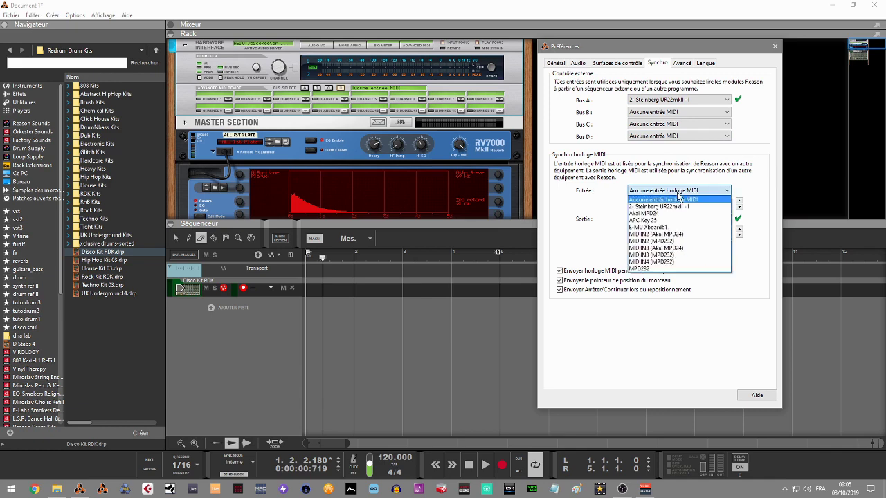
click(668, 207)
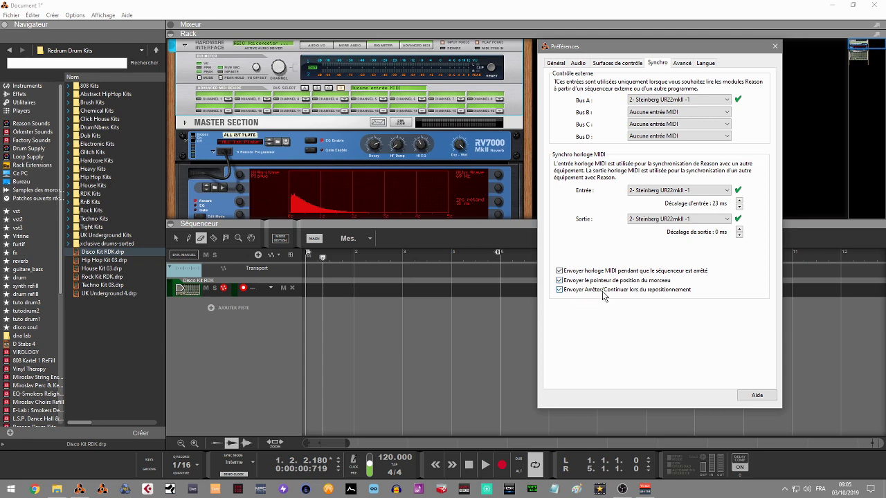
Review the advanced preferences, including the VST plug-in folders and scratch disk, and check the language settings
click(681, 63)
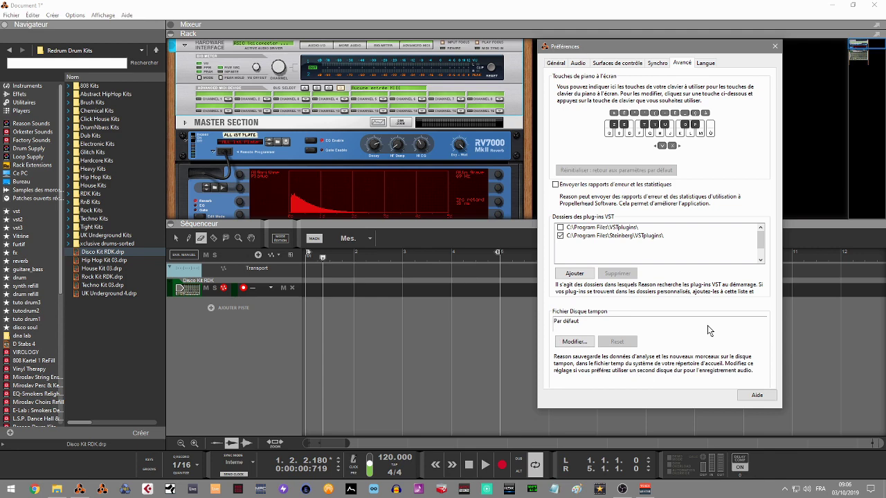
click(704, 63)
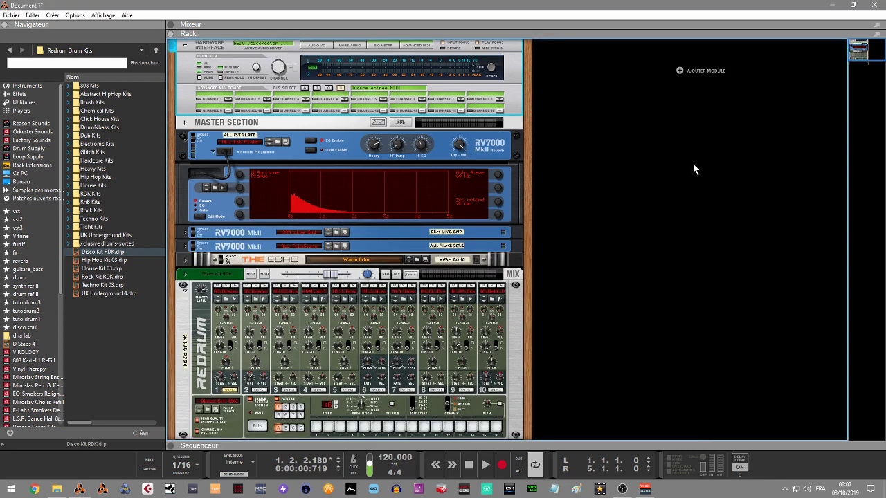
Restore the sequencer area and add a Kong drum designer from the instruments to the rack below the Redrum
click(171, 447)
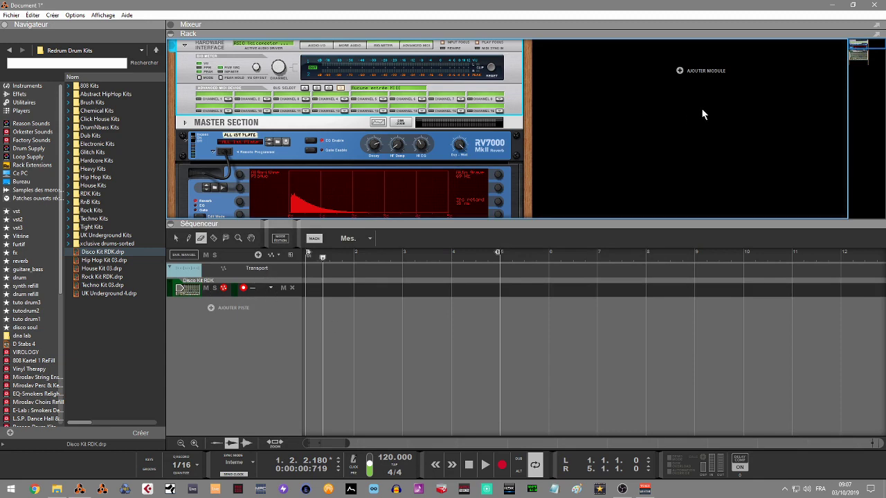
drag(857, 47, 857, 58)
scroll(854, 54, up, 2)
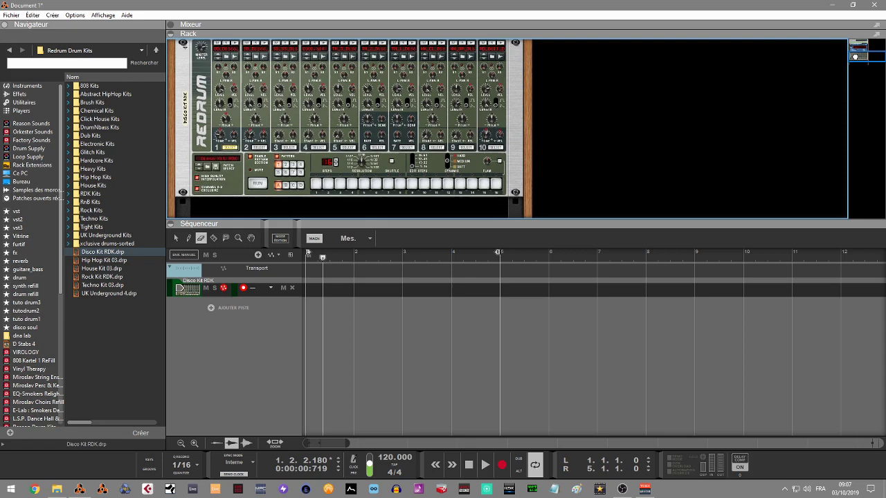
click(27, 85)
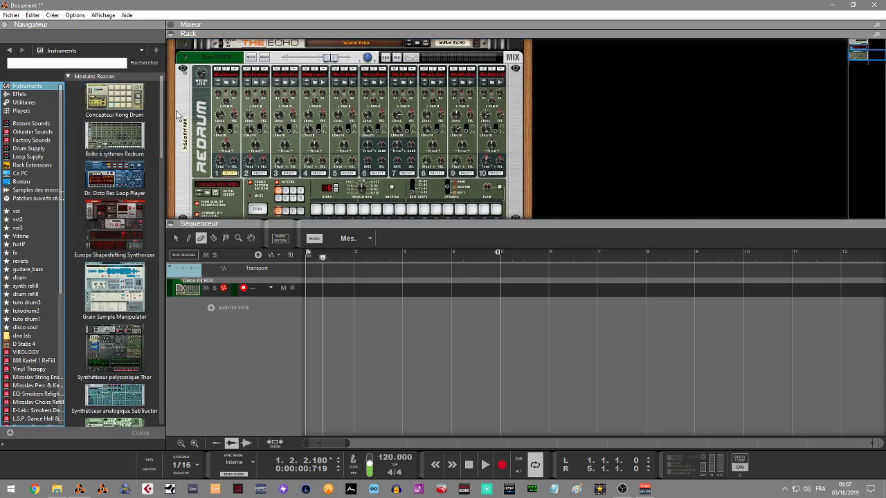
drag(139, 100, 415, 184)
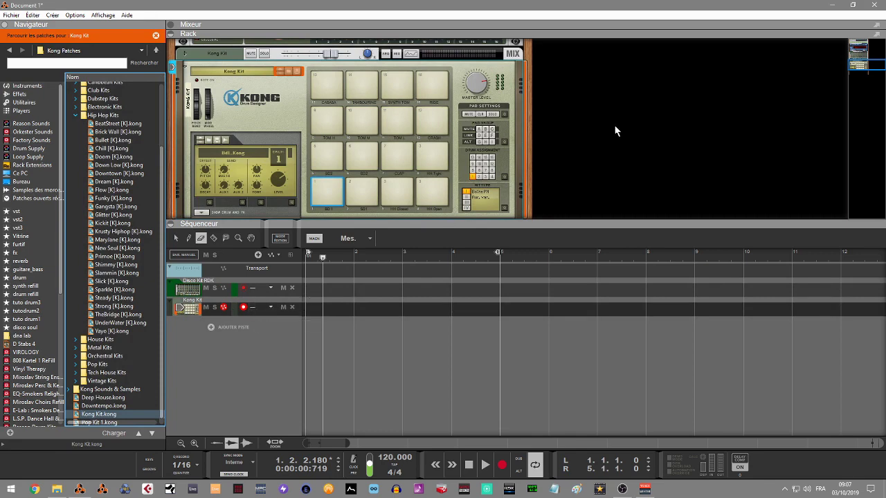
Add the AIR Music Technology Xpand!2_x64 instrument to the empty rack space below the Kong
drag(858, 64, 857, 90)
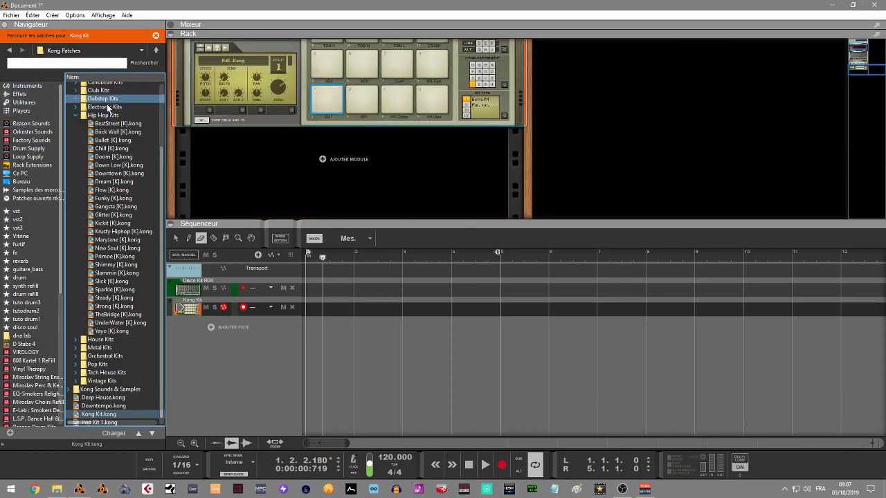
click(31, 87)
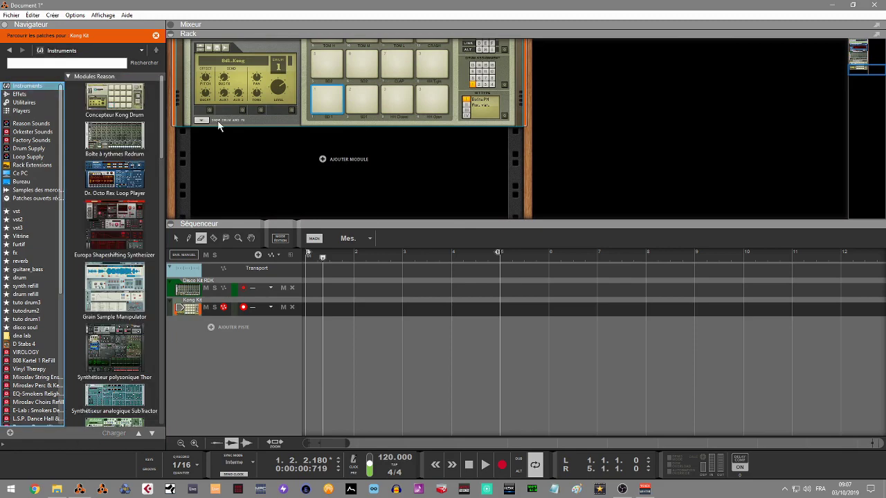
click(69, 76)
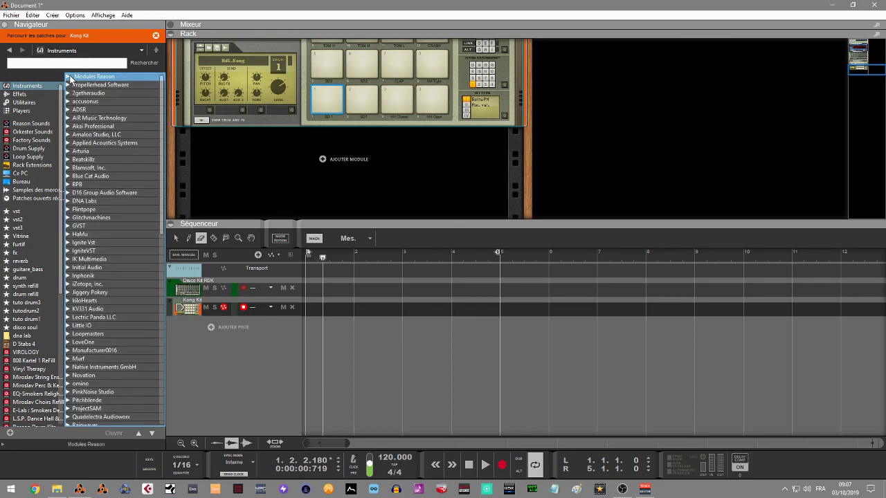
click(69, 127)
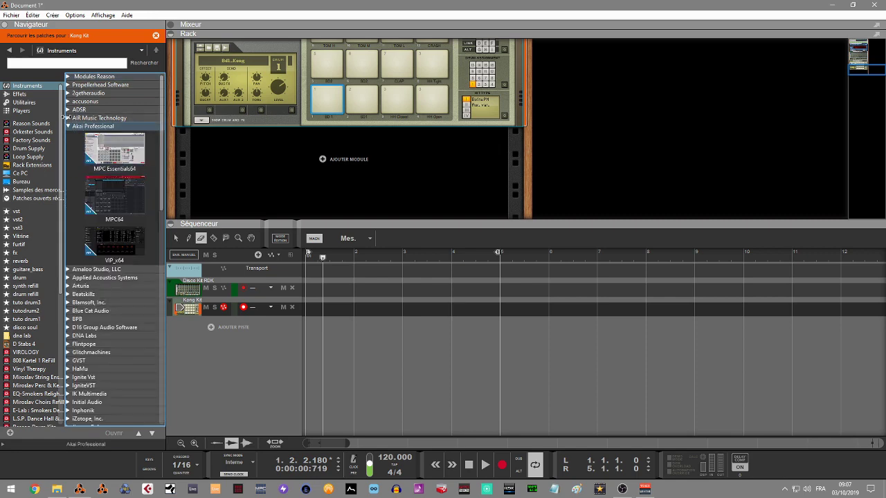
click(70, 118)
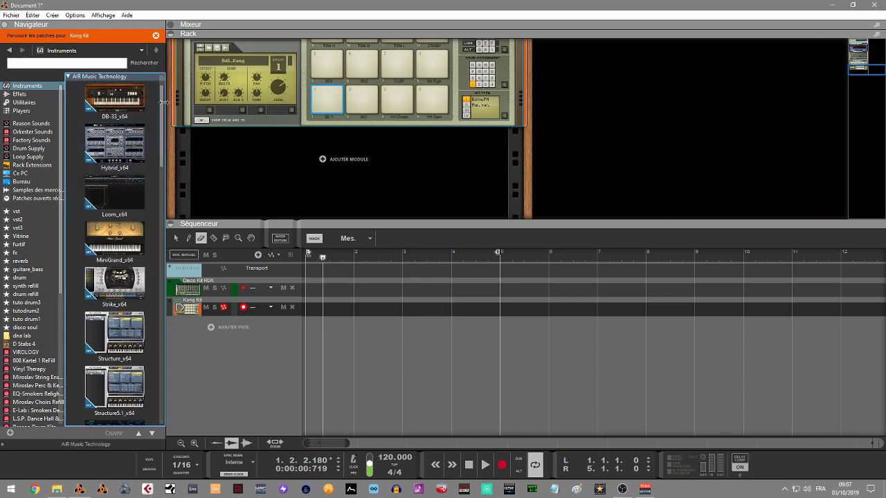
drag(163, 109, 182, 198)
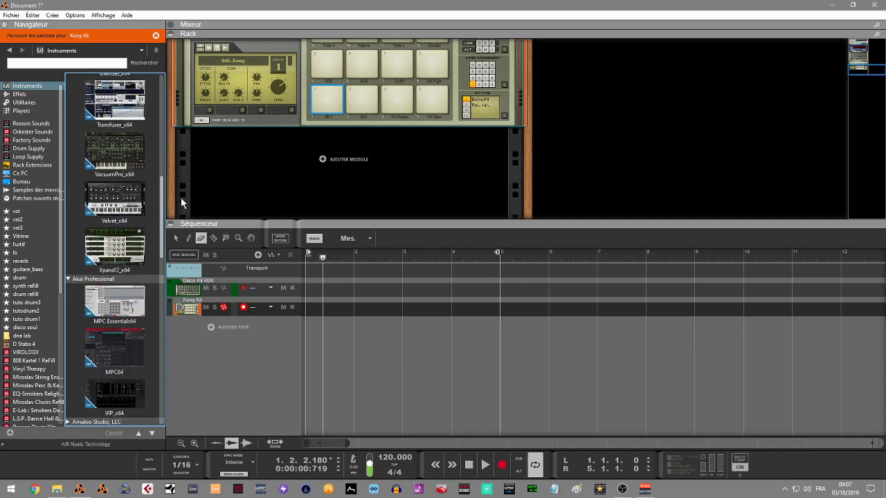
drag(112, 256, 275, 179)
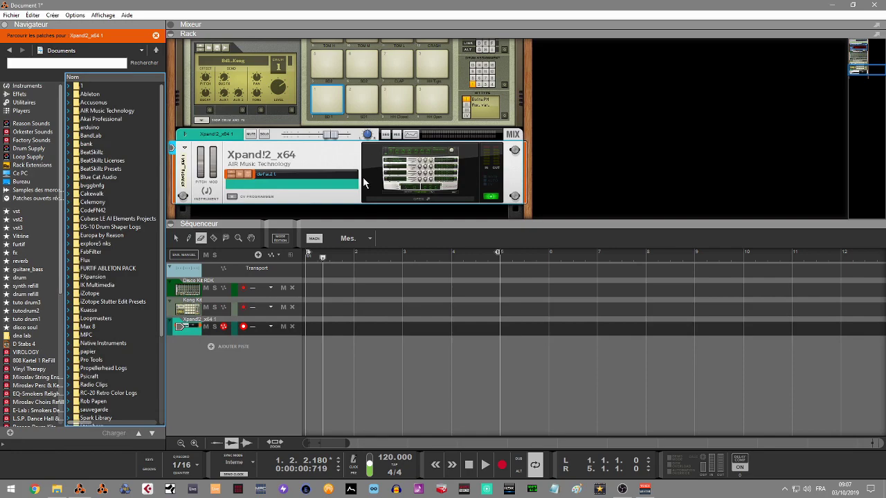
Open the Xpand!2 interface and assign MIDI channels 2, 3 and 4 to parts B, C and D
click(398, 201)
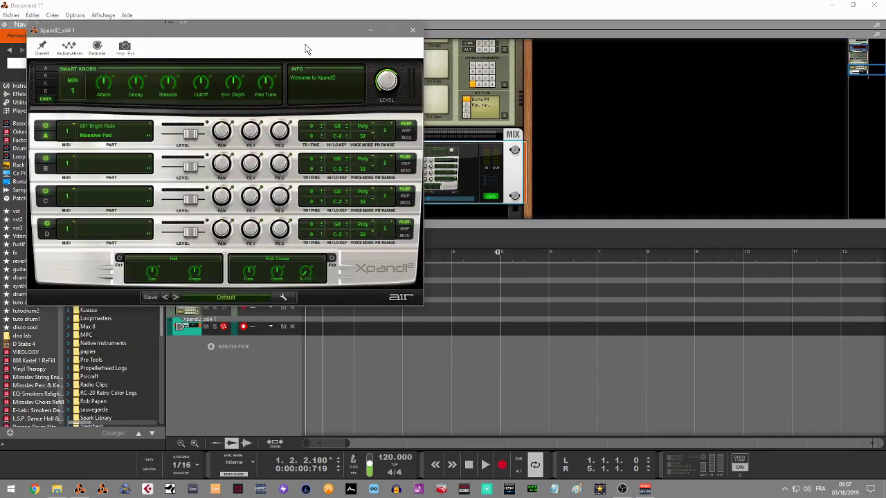
drag(292, 30, 721, 51)
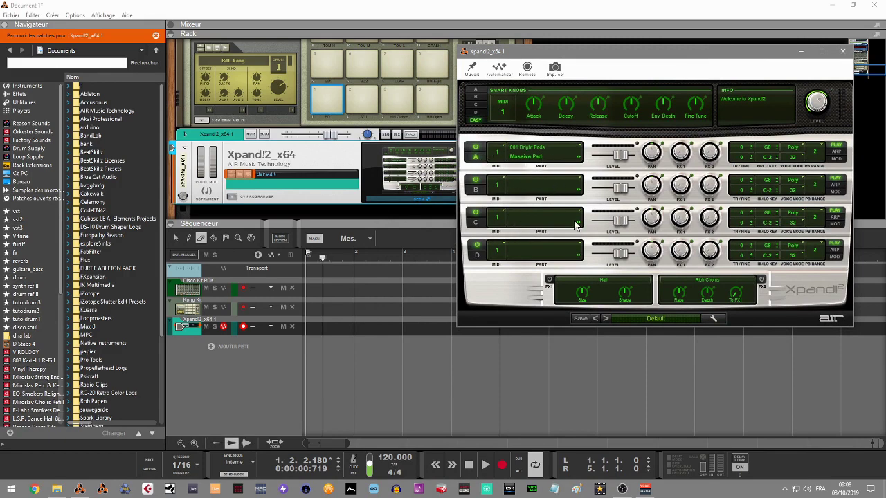
click(504, 157)
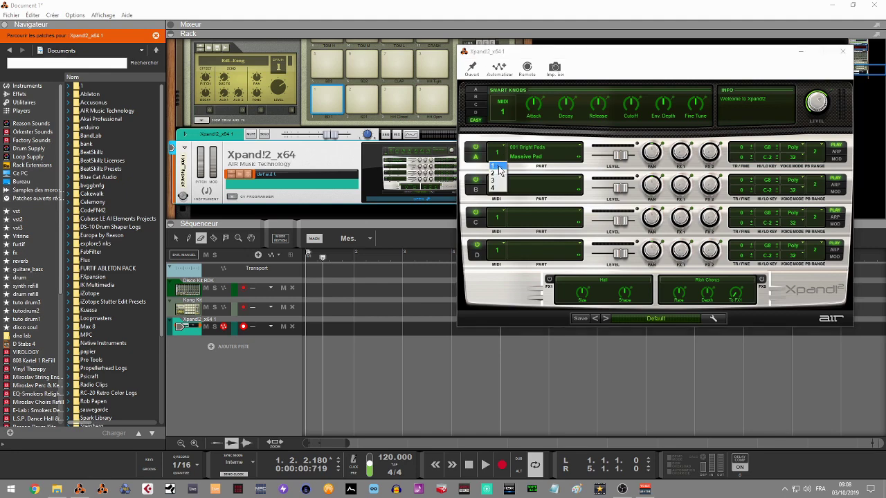
click(501, 187)
click(497, 199)
click(501, 222)
click(501, 248)
click(500, 255)
click(501, 290)
Load the Aeronaut+ soft pad on part B, Supersmooth+ polysynth on part C and Digital Brass+ synth brass on part D
click(543, 193)
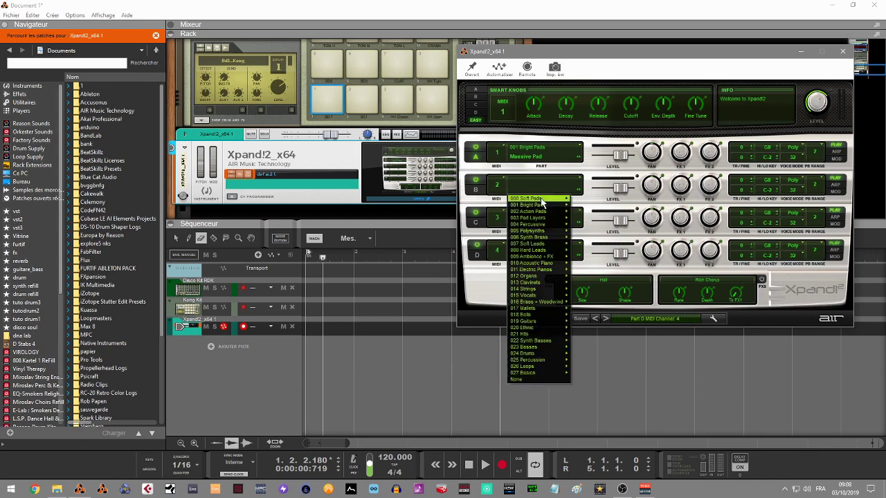
mouse_move(544, 200)
click(599, 9)
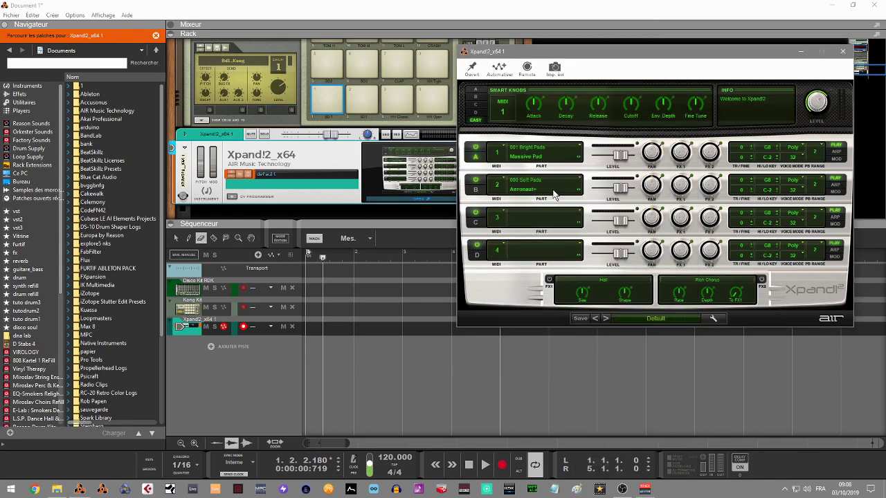
click(572, 228)
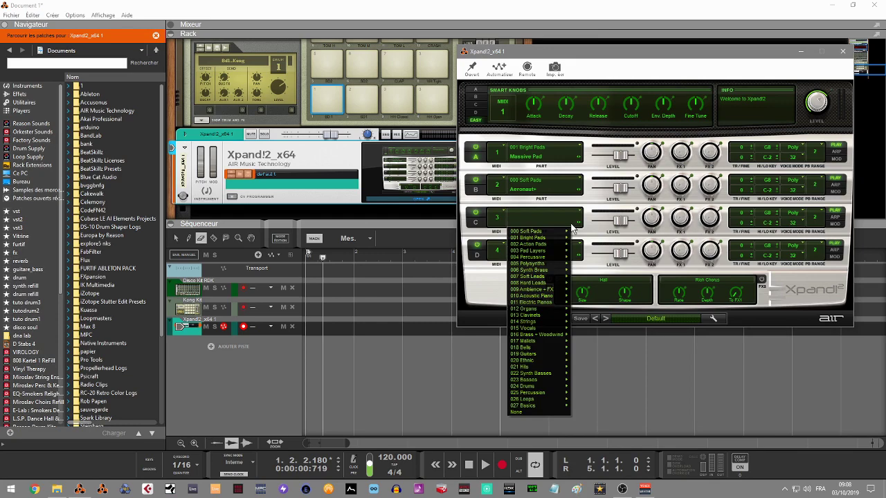
click(587, 263)
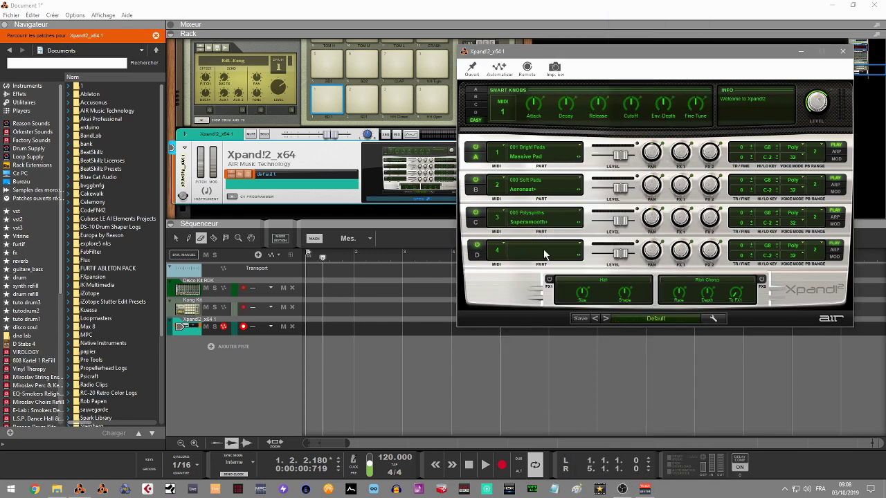
click(544, 249)
mouse_move(563, 303)
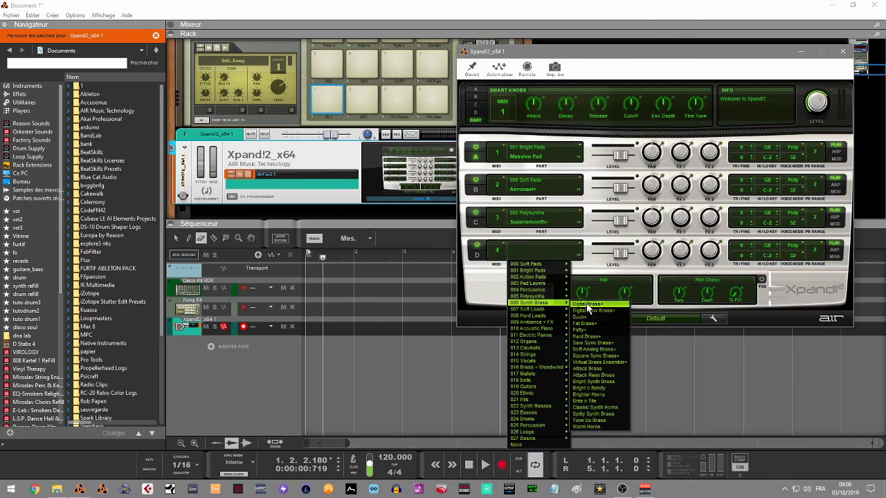
click(589, 305)
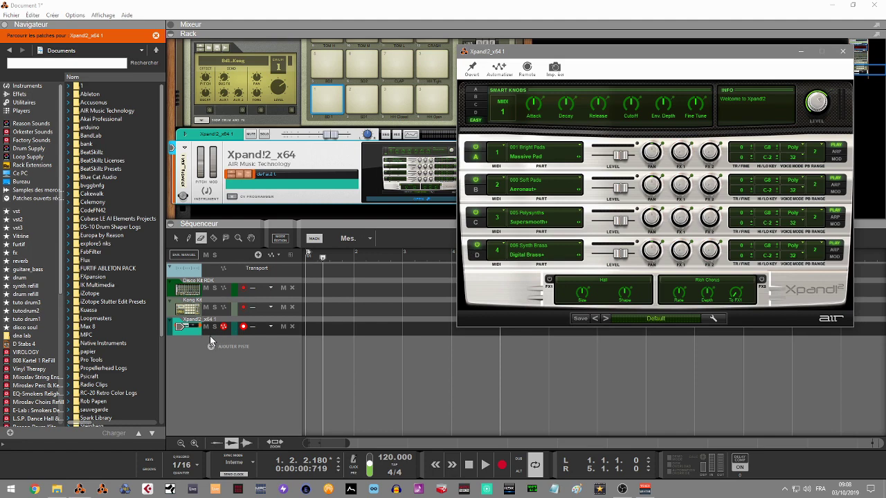
Add the AIR Music Technology Structure_x64 instrument to the empty rack space below the Xpand!2
click(193, 444)
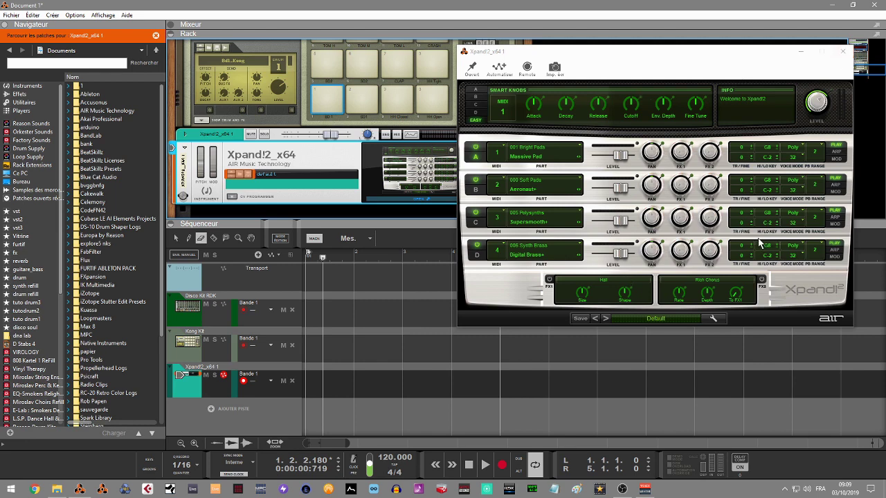
click(30, 96)
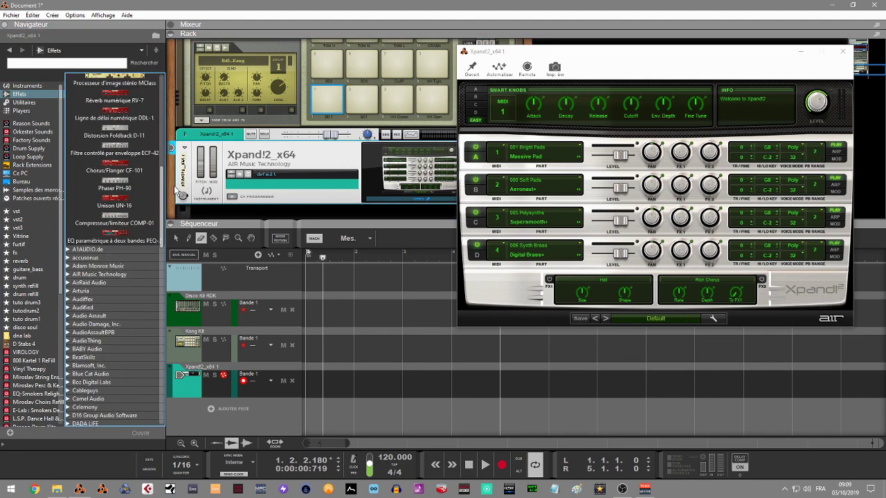
click(26, 86)
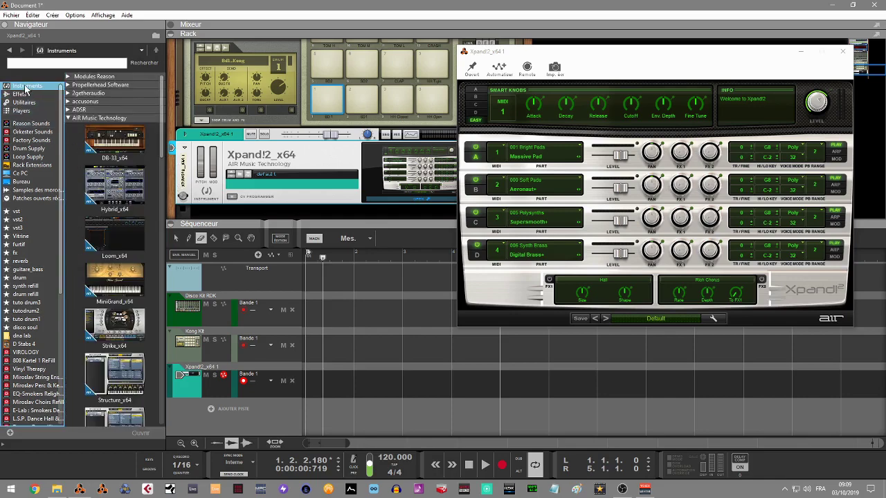
drag(156, 122, 156, 159)
drag(116, 201, 270, 191)
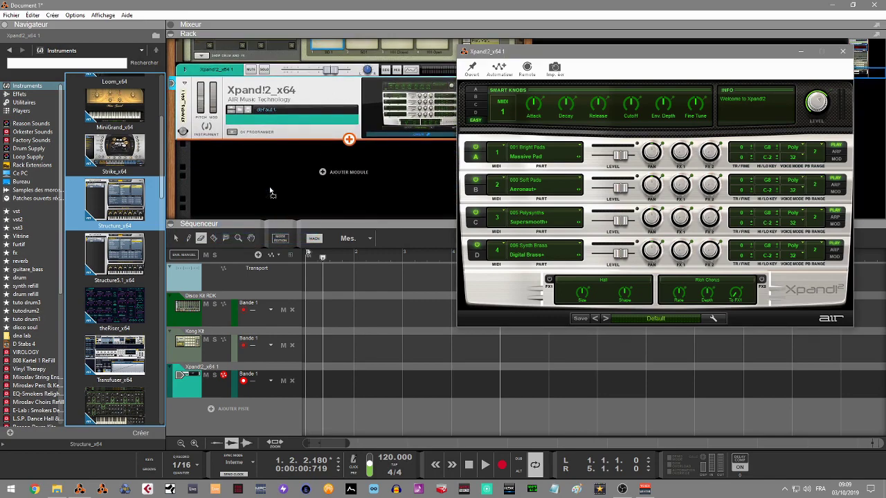
drag(270, 192, 270, 188)
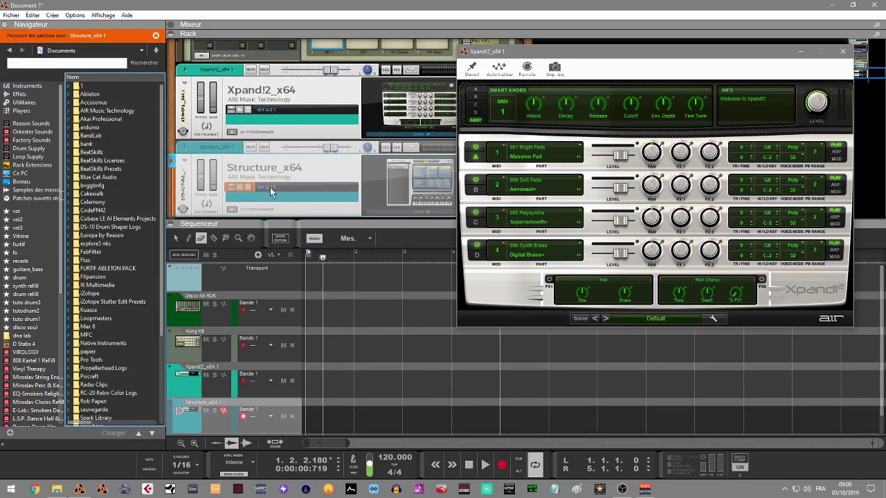
Open the Structure interface and add the 03 Fat Kit XXL patch from the factory library's 01 Acoustic Drums category
click(373, 217)
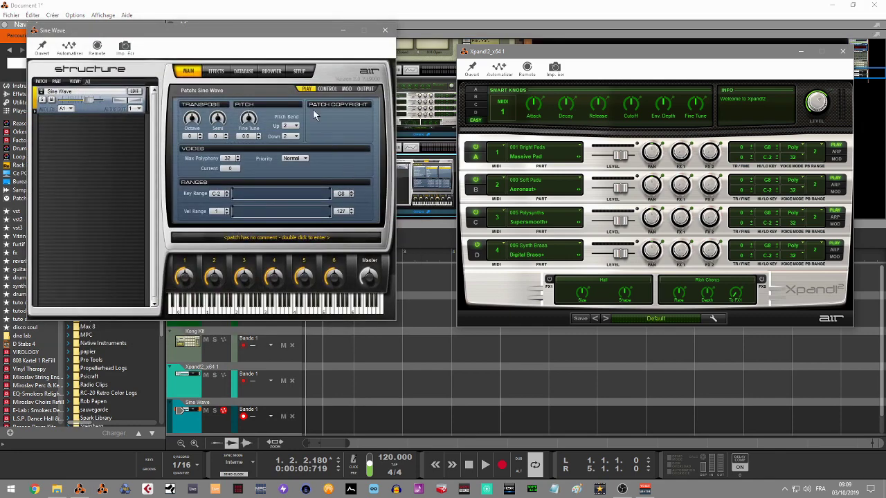
drag(253, 32, 667, 92)
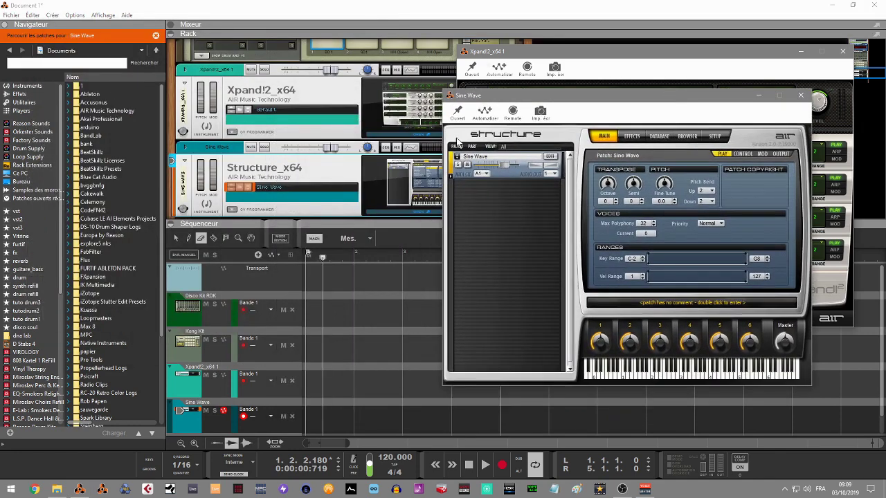
right_click(482, 192)
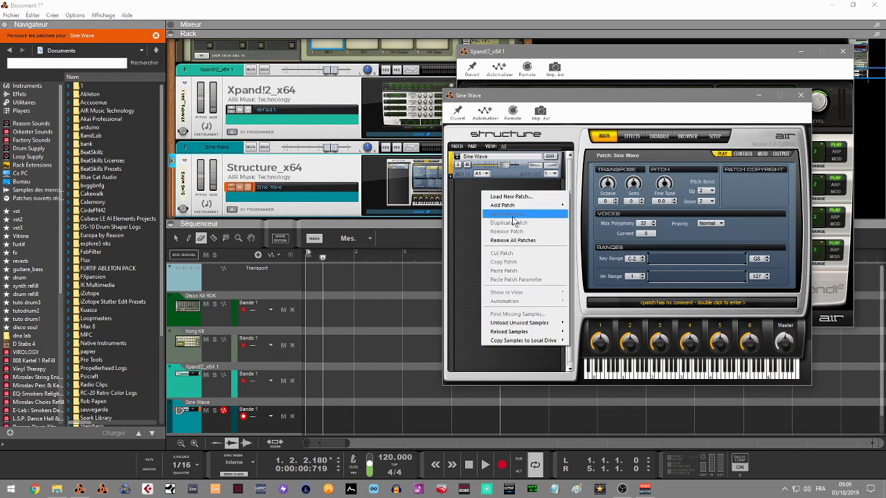
mouse_move(511, 208)
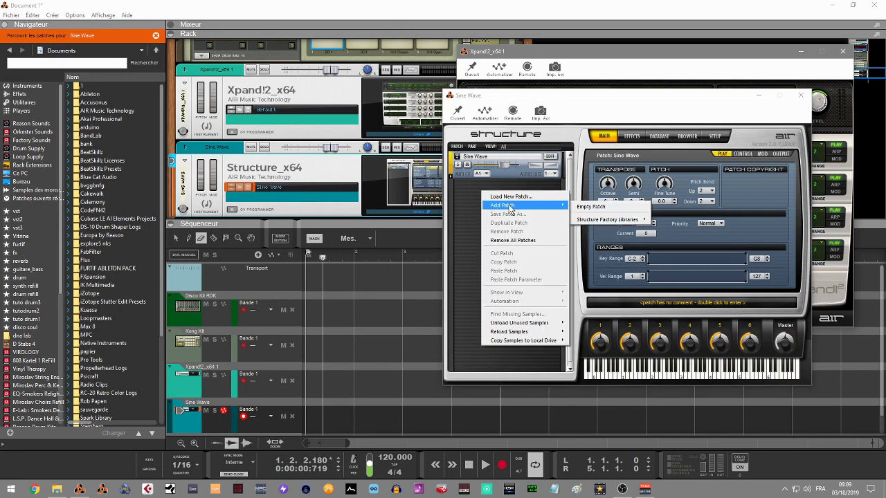
mouse_move(598, 220)
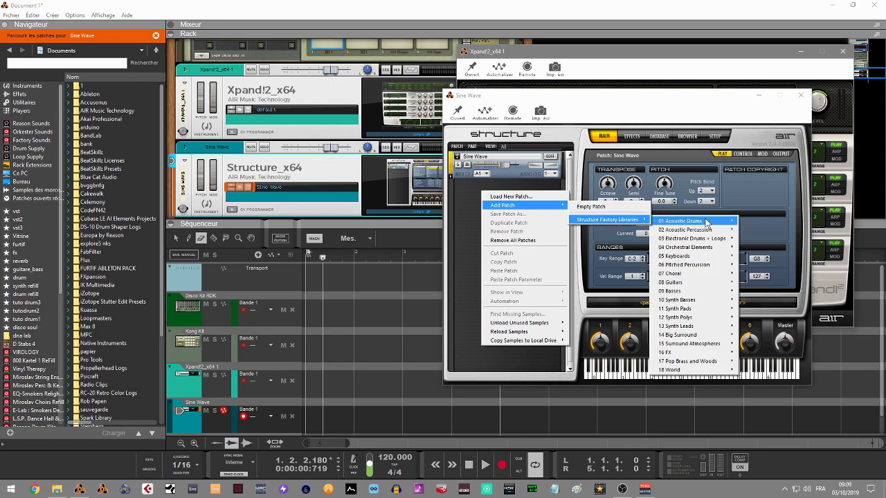
mouse_move(703, 222)
click(761, 221)
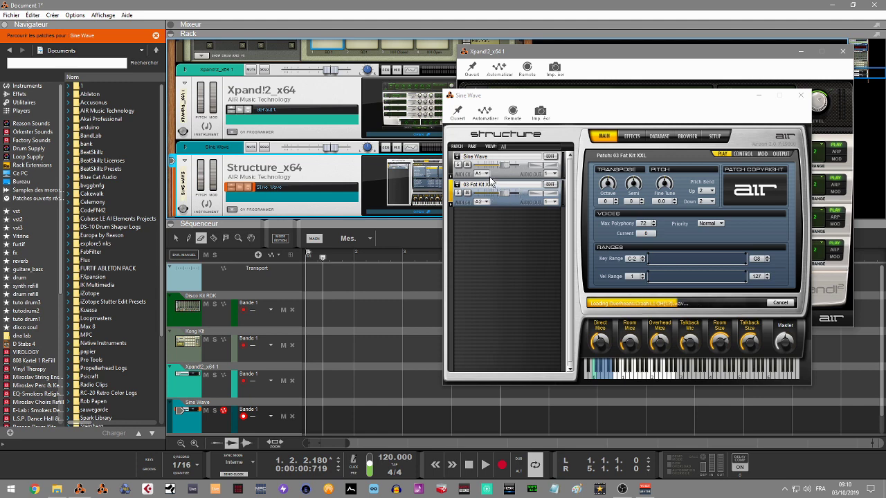
Assign the 03 Fat Kit XXL patch to MIDI Port A, Channel 1
click(487, 201)
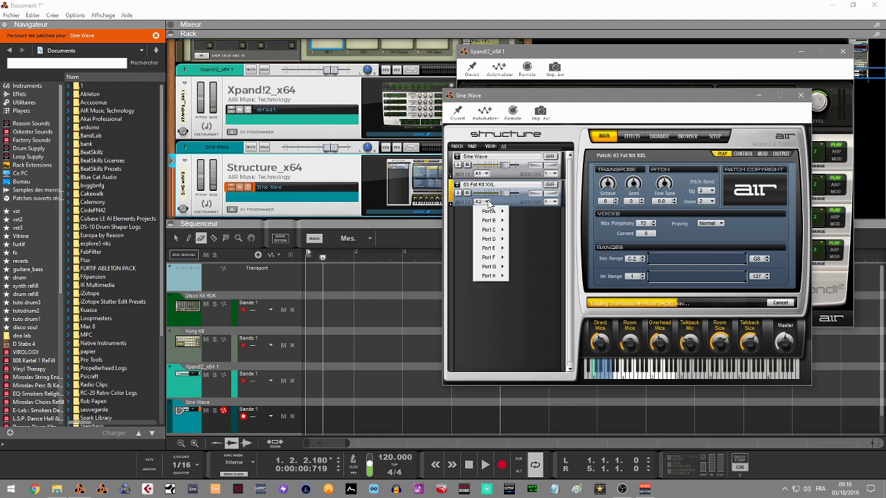
mouse_move(496, 212)
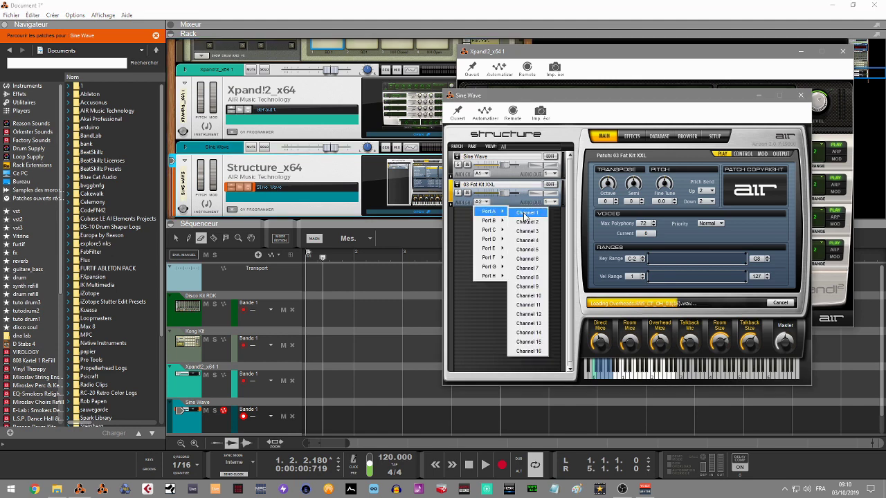
click(525, 214)
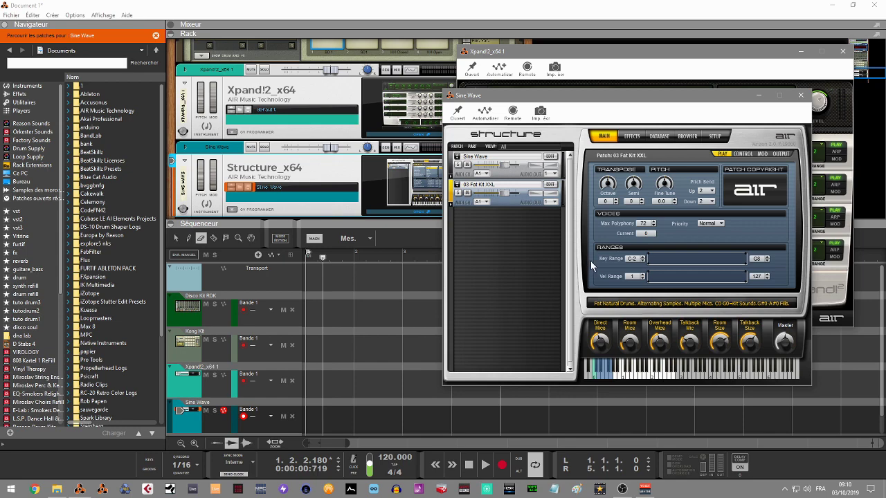
Close both plug-in windows and delete the Structure_x64 and Xpand!2_x64 instruments from the rack
click(801, 96)
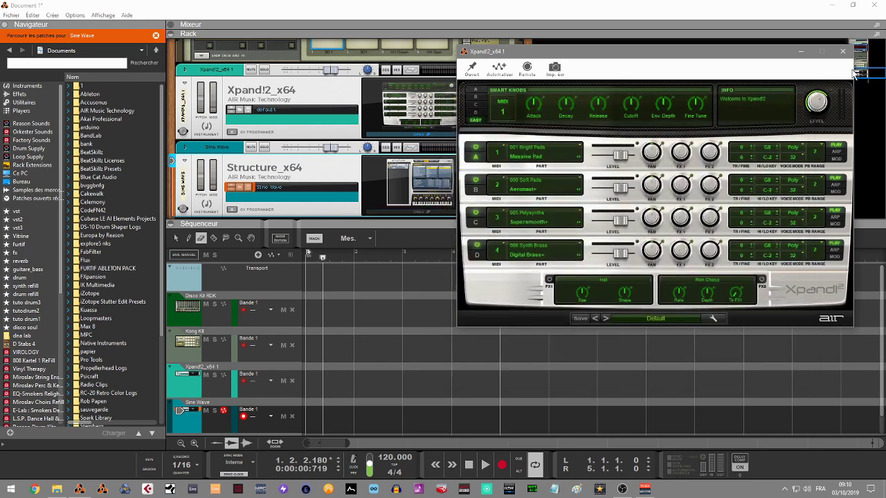
click(842, 51)
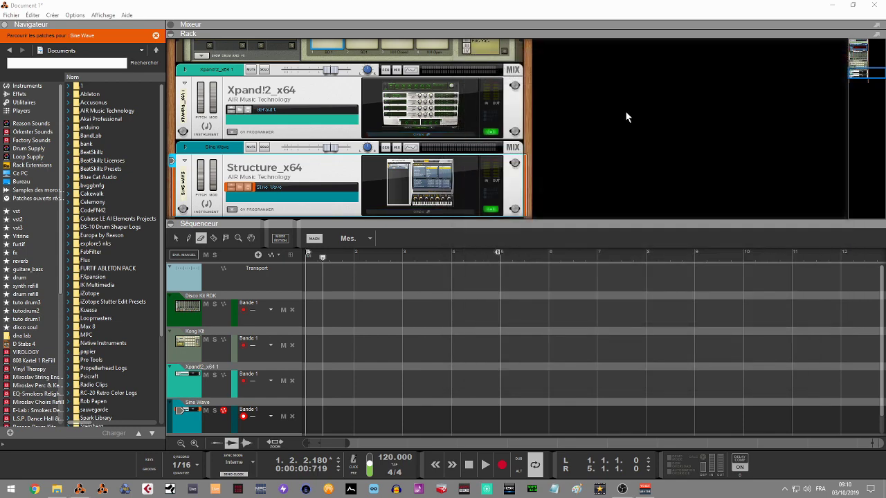
click(327, 166)
key(Return)
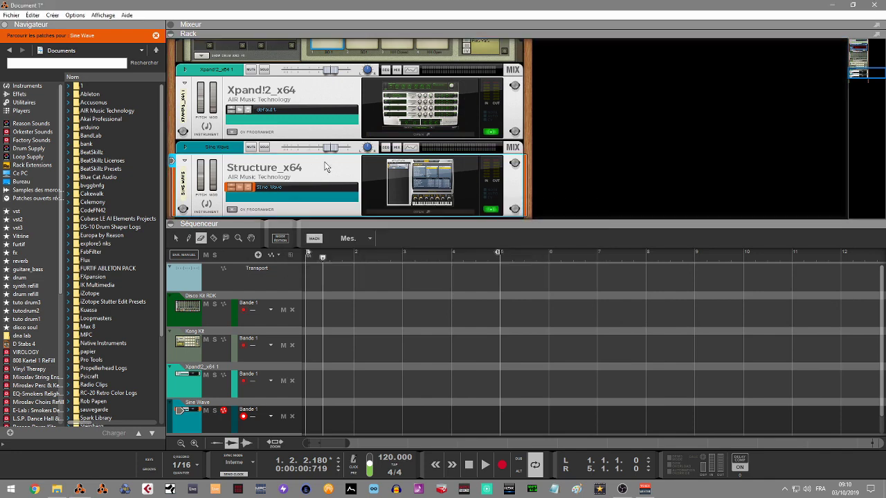
key(Delete)
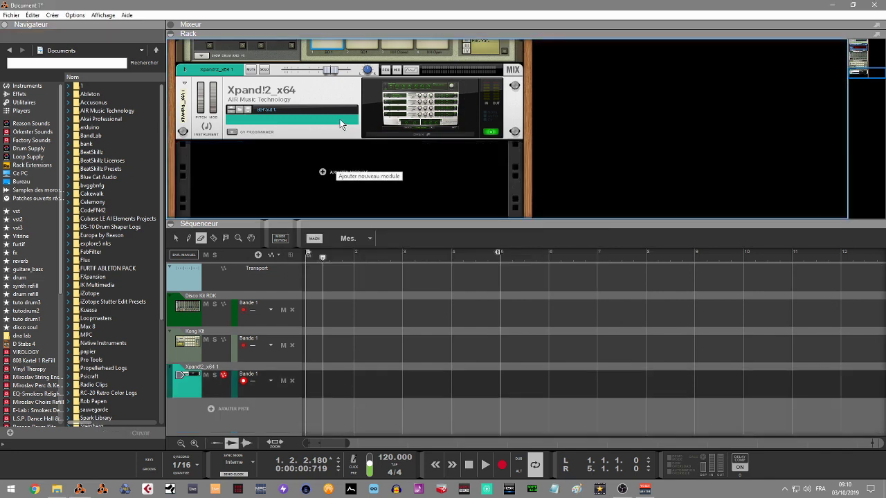
click(331, 97)
key(Return)
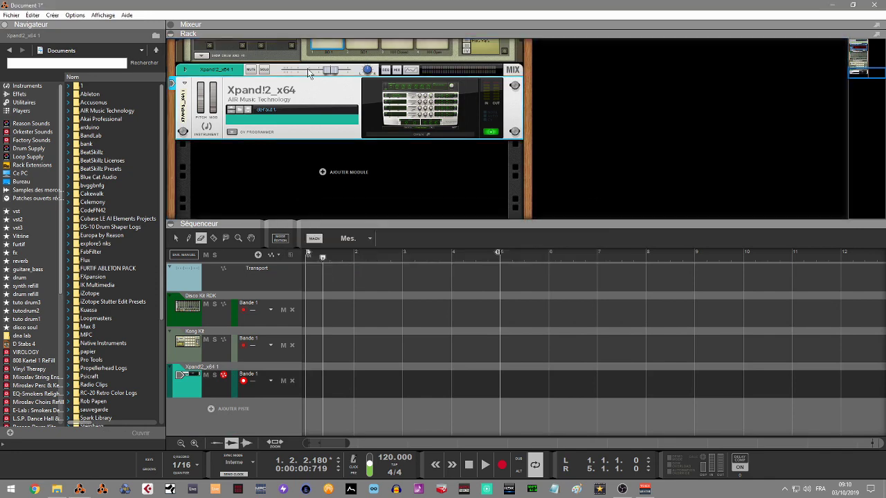
Add the external MIDI instrument from the Reason modules to the rack below the Kong
click(27, 85)
click(77, 118)
click(78, 117)
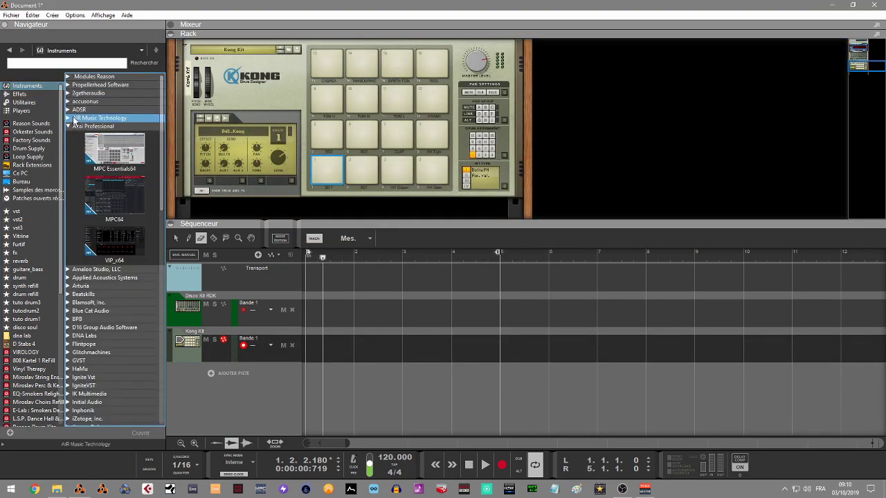
click(82, 126)
click(77, 126)
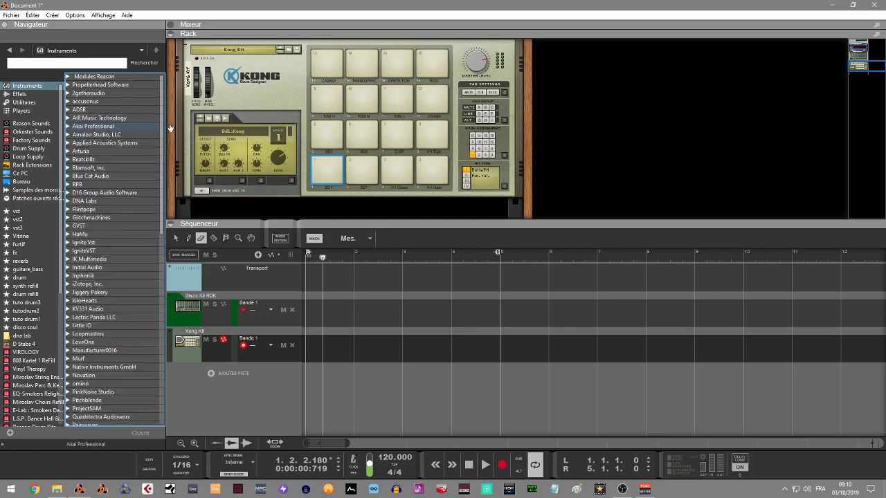
click(81, 79)
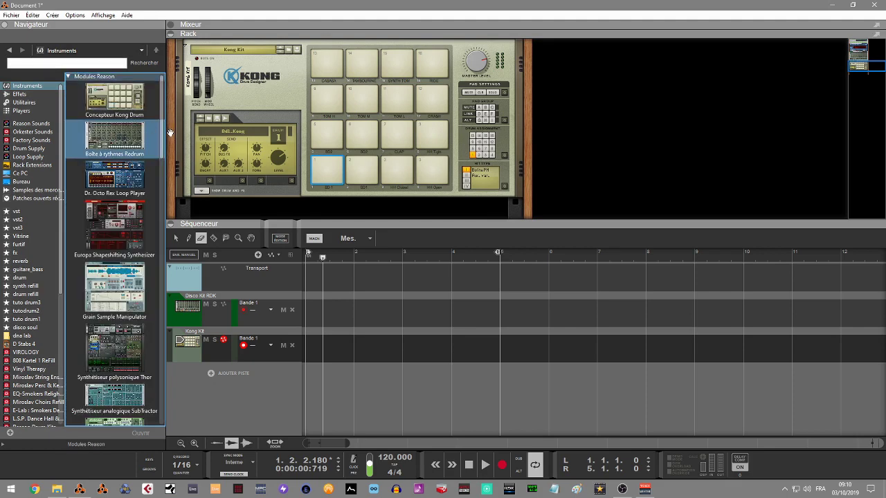
drag(162, 114, 271, 194)
Choose MME Akai MPD24 as the external MIDI instrument's output and adjust its MIDI channel
click(341, 178)
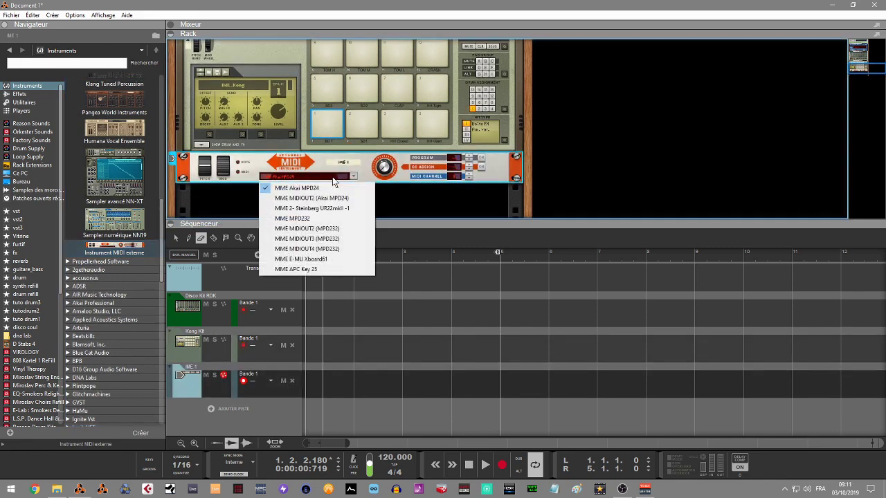
click(318, 192)
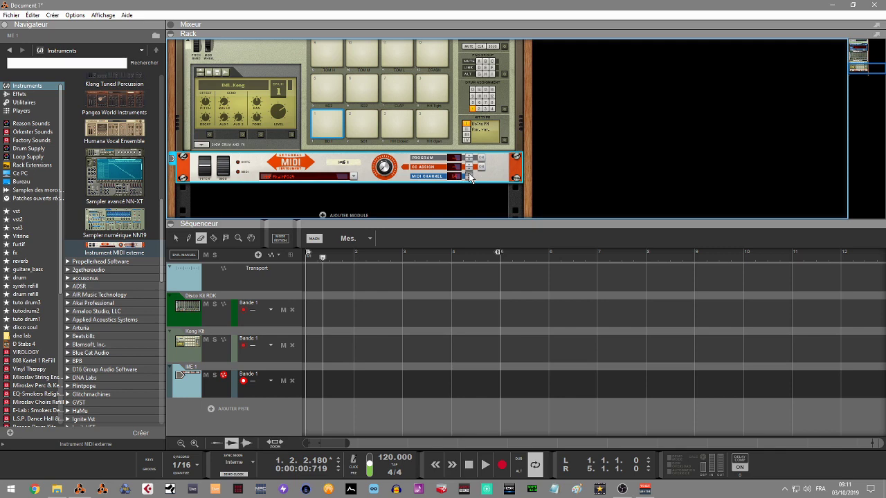
click(468, 178)
Expand the rack area and delete the external MIDI instrument below the Kong
click(277, 220)
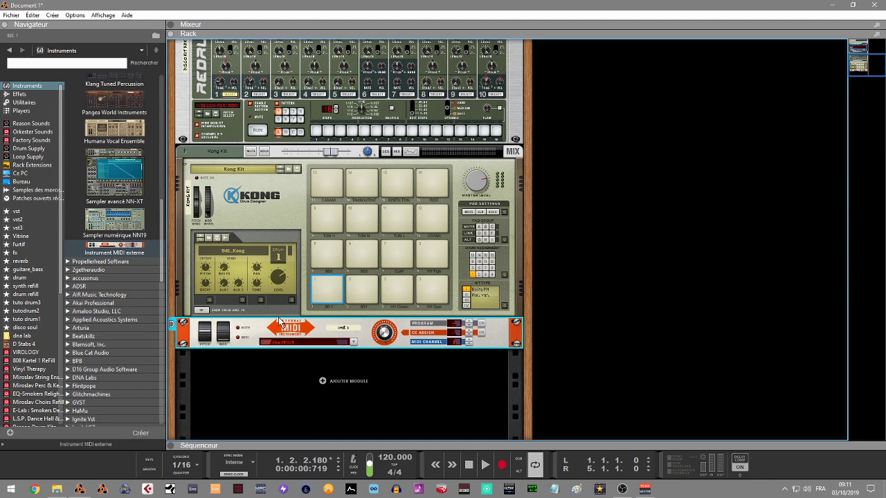
click(265, 342)
click(256, 331)
key(Delete)
key(Return)
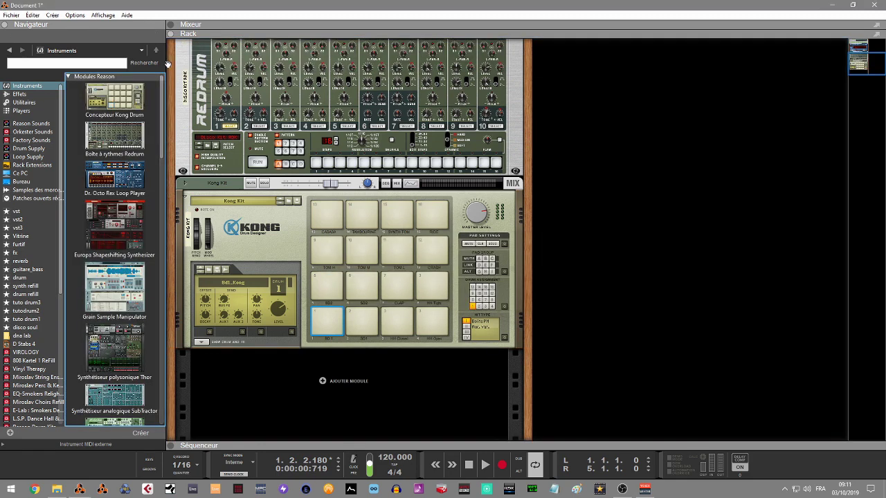
Restore the sequencer area, select the Disco Kit RDK track for input and bring the Kong into view in the rack
click(170, 446)
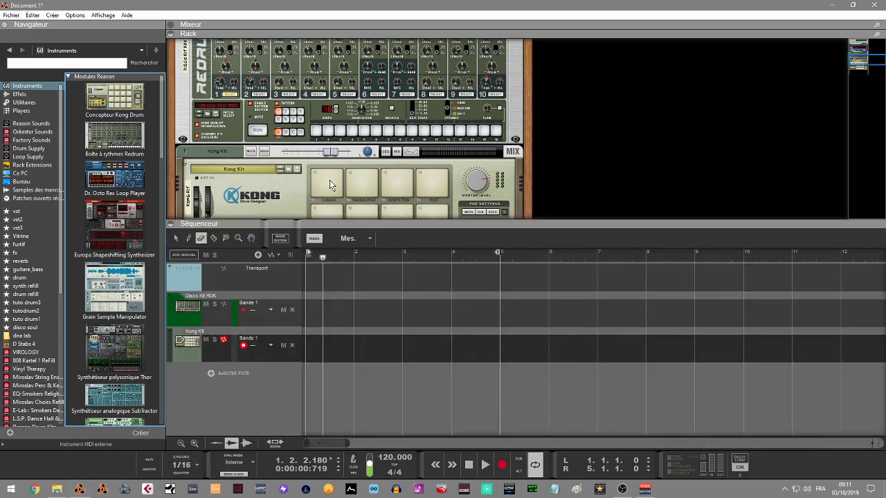
click(208, 306)
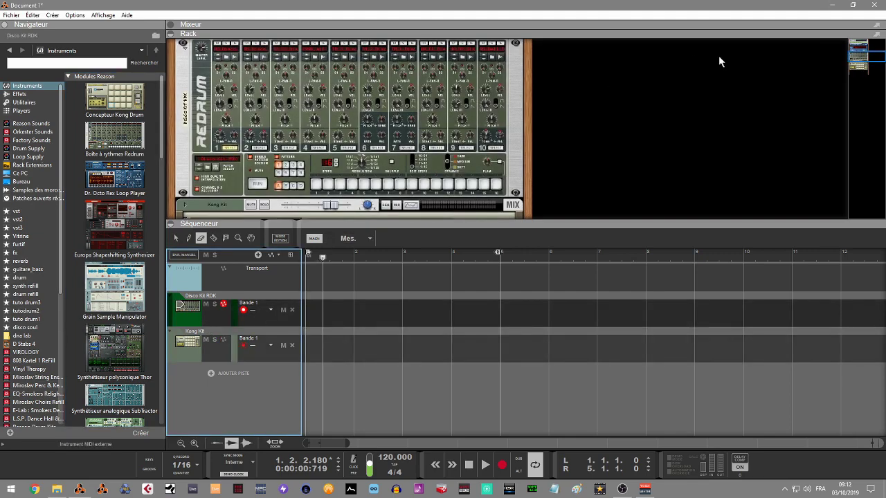
scroll(320, 173, down, 3)
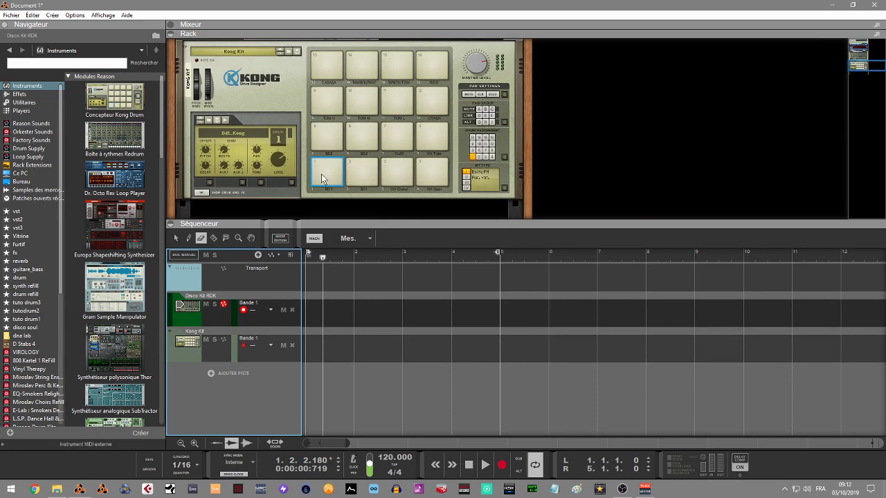
Select the Kong Kit track for MIDI input and return the playhead to the start of the song
click(219, 348)
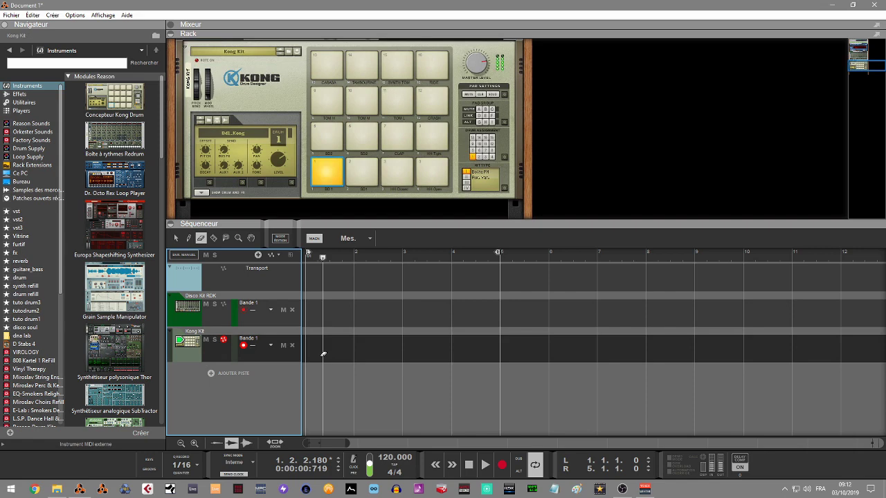
key(Home)
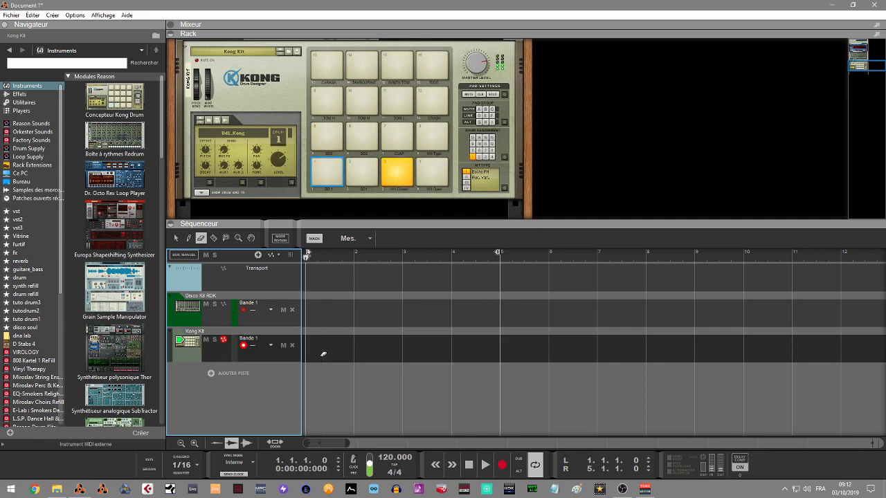
key(ctrl+Return)
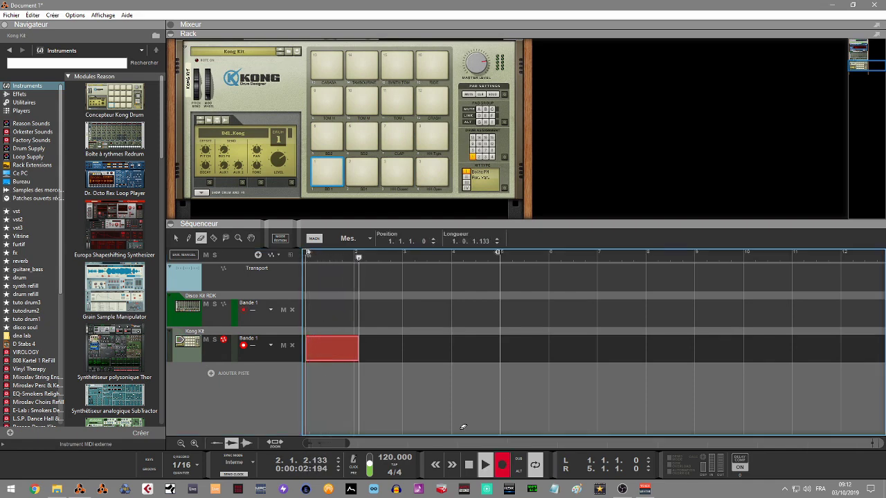
key(space)
key(ctrl+z)
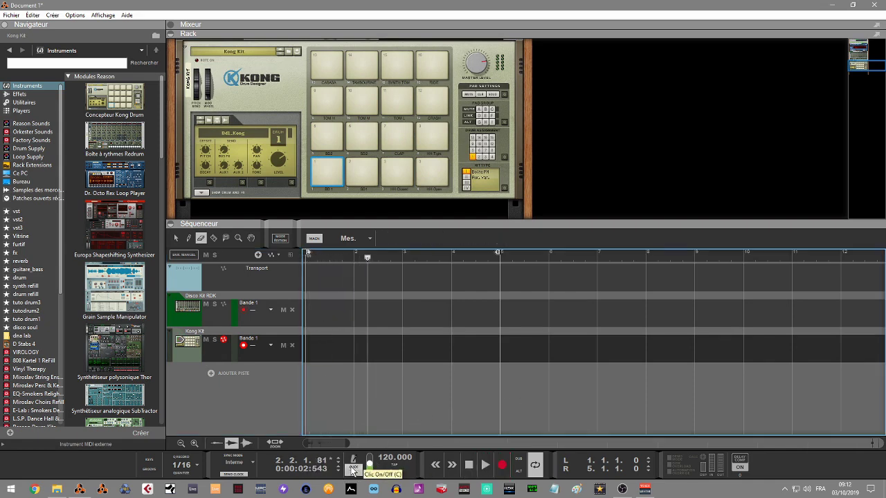
Enable the metronome click and 1/16 quantize during recording, and record a four-bar closed hi-hat pattern on the Kong Kit track
click(180, 457)
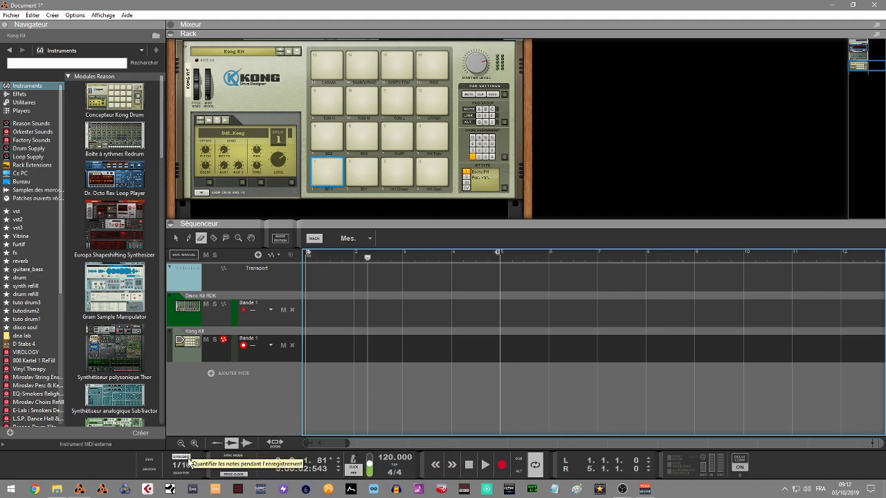
key(Home)
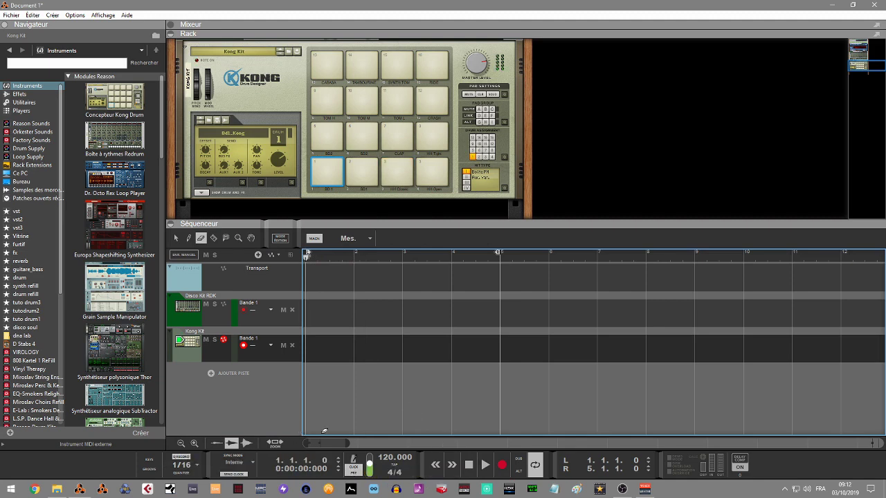
key(ctrl+Return)
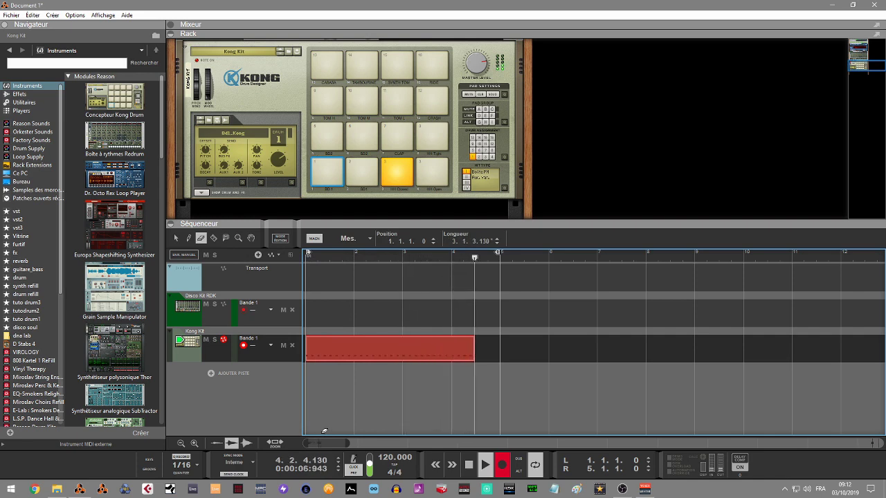
key(space)
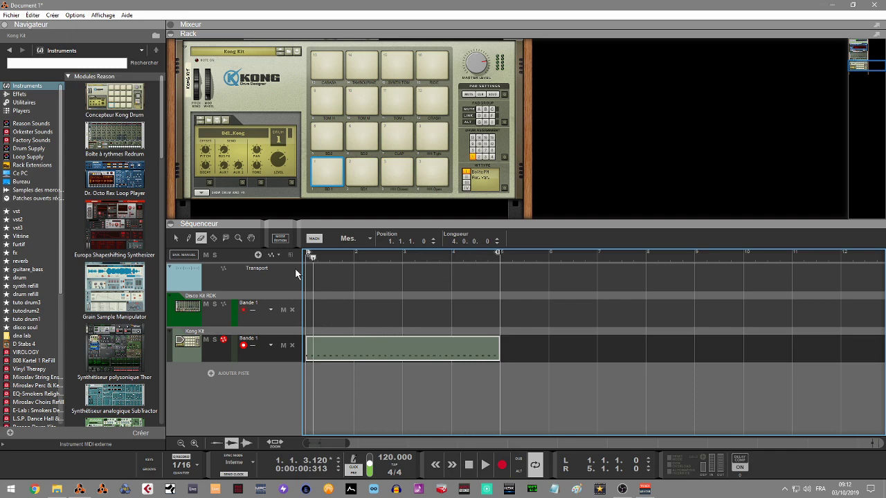
Add a second note lane to the Kong Kit track and record a four-bar SD 1 snare pattern in it
click(258, 257)
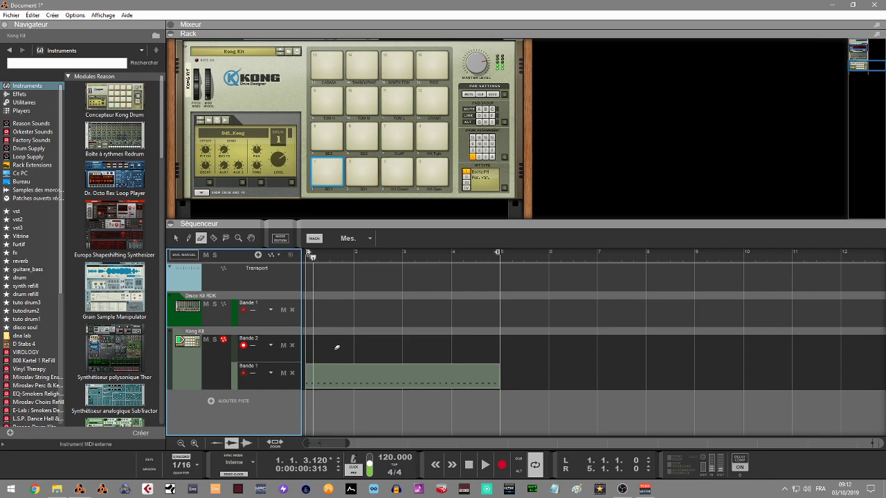
key(Home)
key(ctrl+Return)
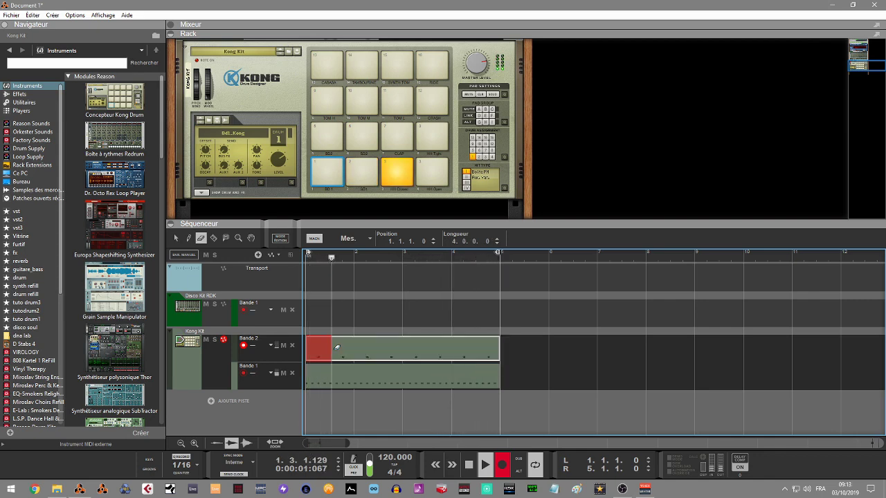
key(space)
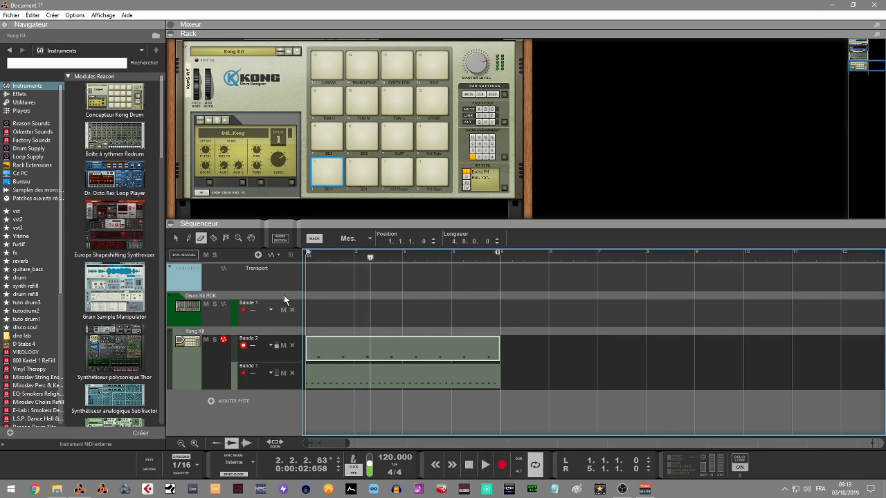
Record a four-bar BD 1 kick pattern in a new third lane of the Kong Kit track and play the result back
click(257, 255)
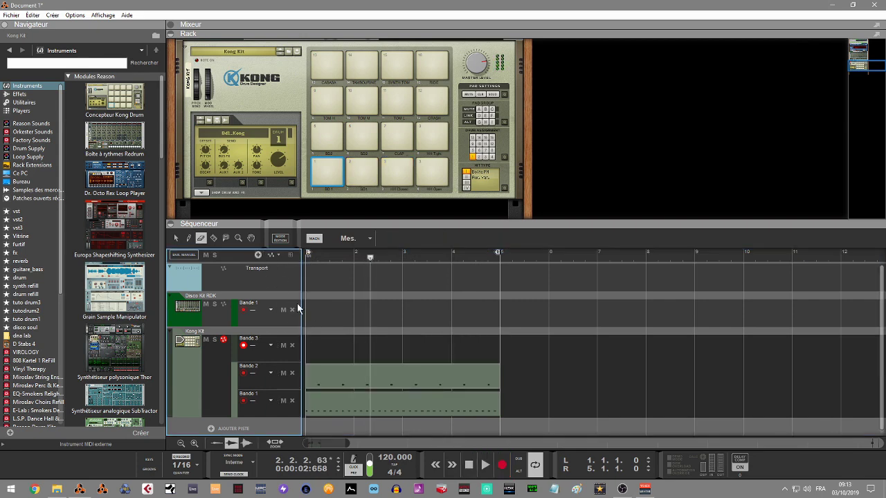
key(KP_0)
key(ctrl+Return)
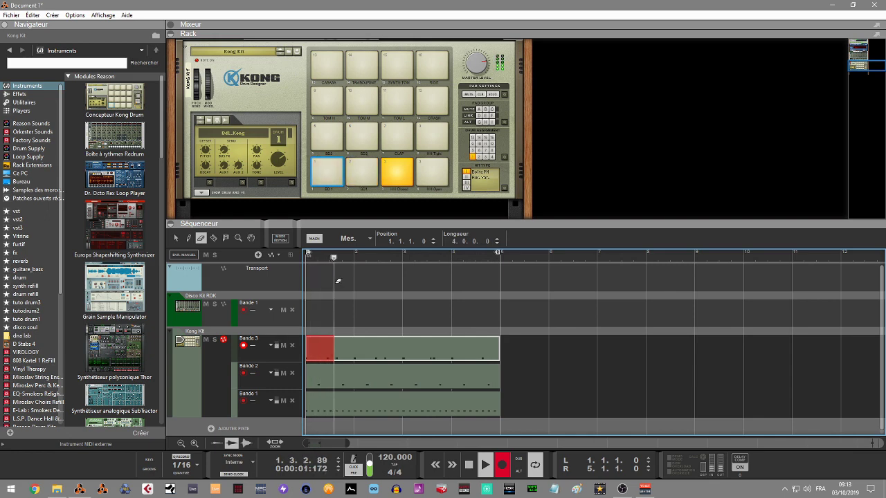
key(ctrl+Return)
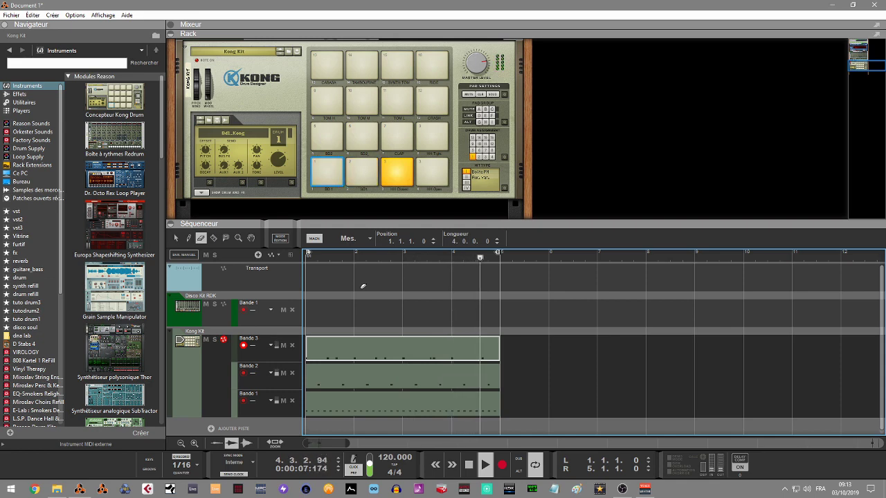
key(space)
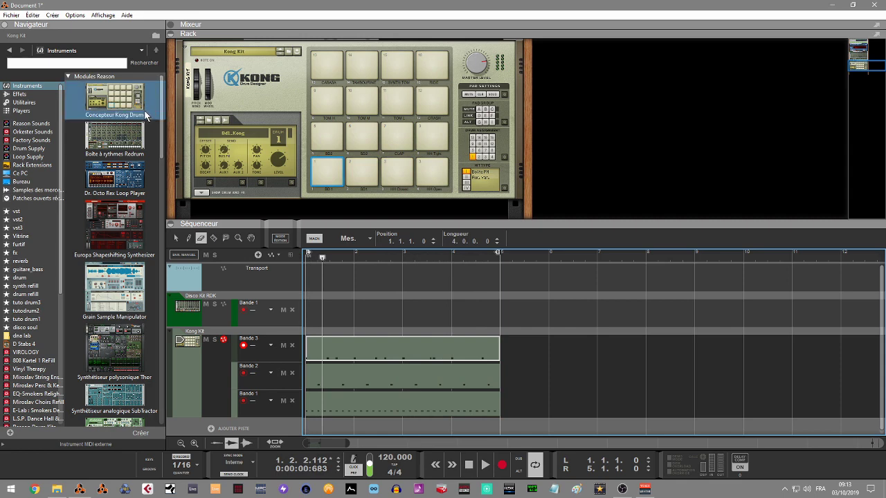
drag(160, 112, 190, 261)
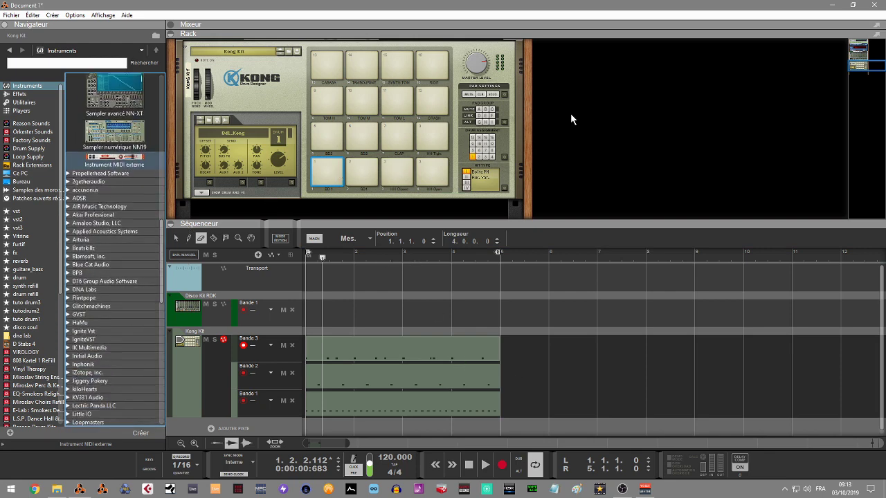
mouse_move(858, 66)
mouse_down()
mouse_move(859, 57)
mouse_move(858, 68)
mouse_up()
Enlarge the sequencer area and split the Kong Kit's third-lane clip at bars 2, 3 and 4 with the Razor tool
drag(459, 223, 389, 128)
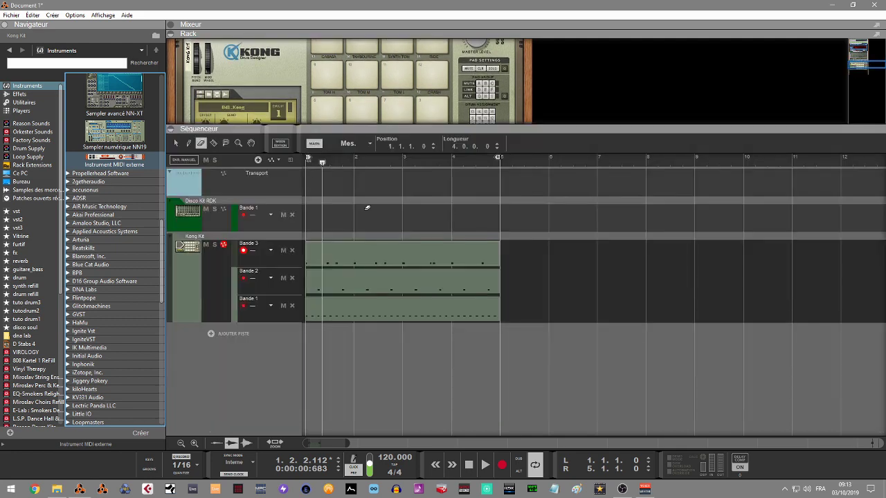
key(q)
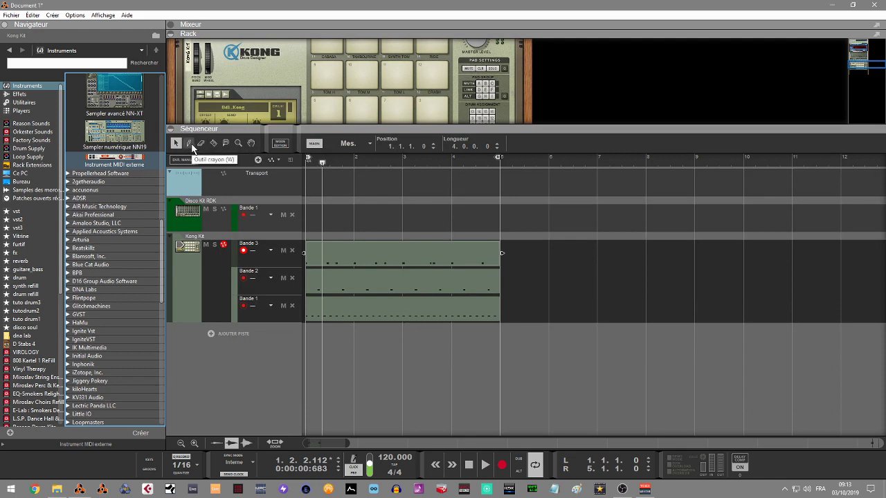
click(214, 144)
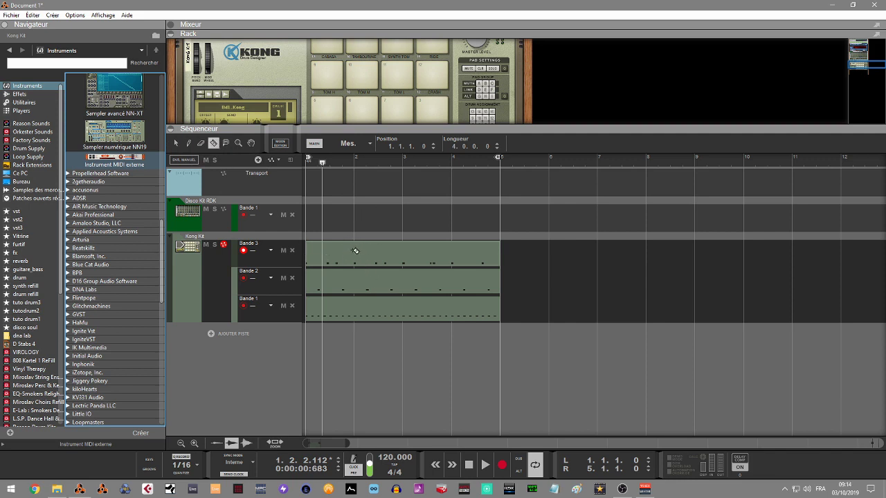
click(355, 251)
click(403, 254)
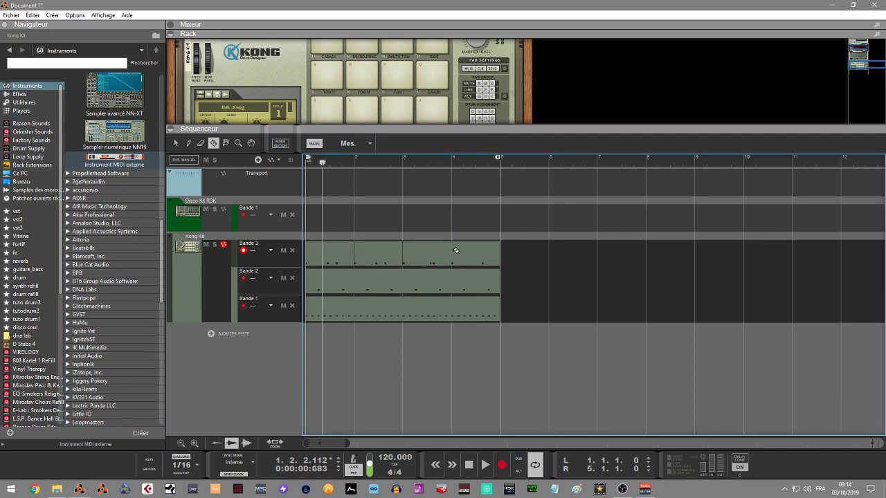
Mute all four one-bar clips in the Kong Kit's third lane with the Mute tool
click(226, 143)
click(329, 243)
click(381, 248)
click(437, 243)
click(476, 245)
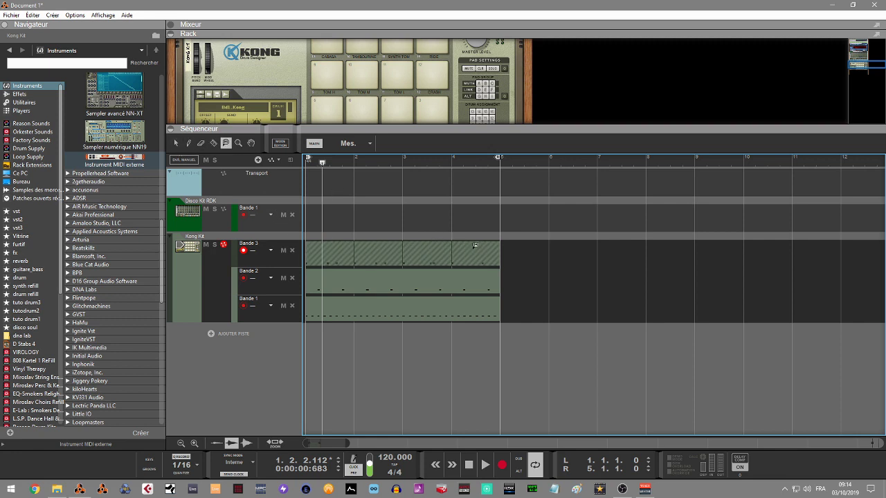
Unmute the bar 2 and bar 3 clips in the Kong Kit's third lane and play the loop back
click(441, 248)
click(369, 247)
key(space)
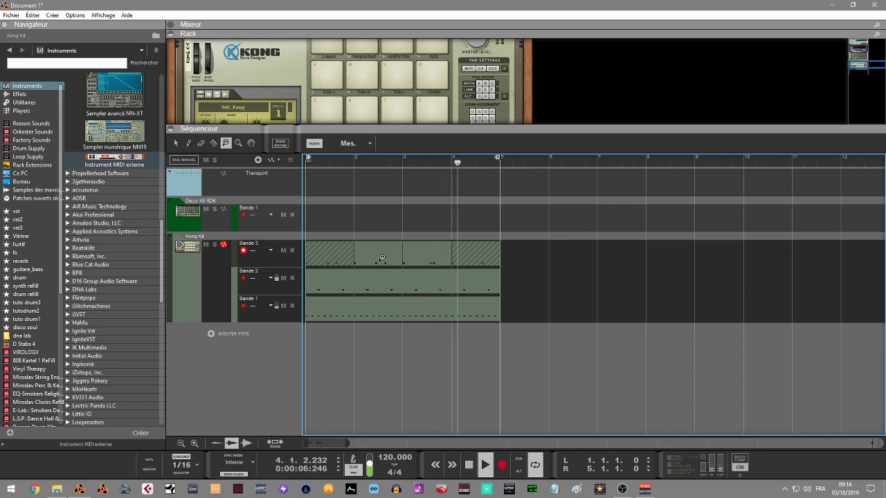
key(space)
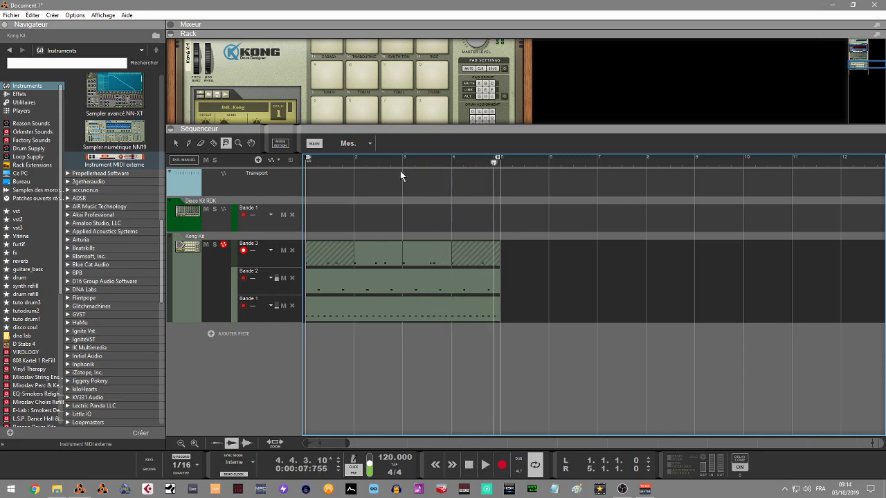
Unmute the bar 1 and bar 4 clips in the Kong Kit's third lane
click(225, 143)
click(325, 245)
click(459, 249)
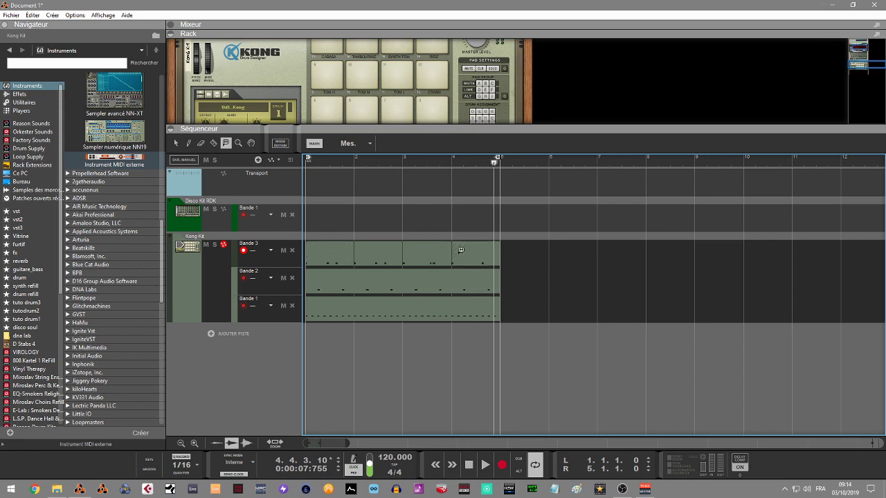
Open the Kong Kit's second-lane clip for note editing and audition the BD 1, HH Closed and another named drum row
click(178, 143)
double_click(331, 286)
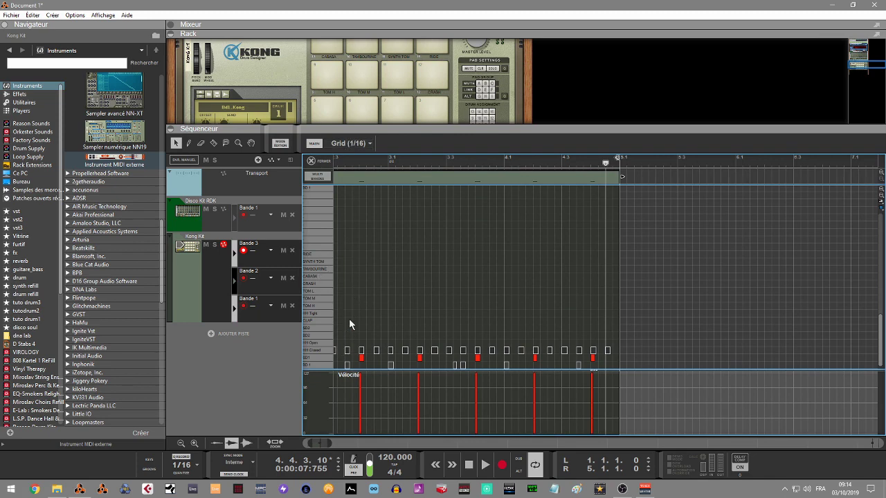
click(316, 364)
click(317, 350)
click(313, 255)
Expand the rack area, add an NN-XT advanced sampler below the Kong and fold the device after viewing its remote editor
drag(173, 129, 173, 443)
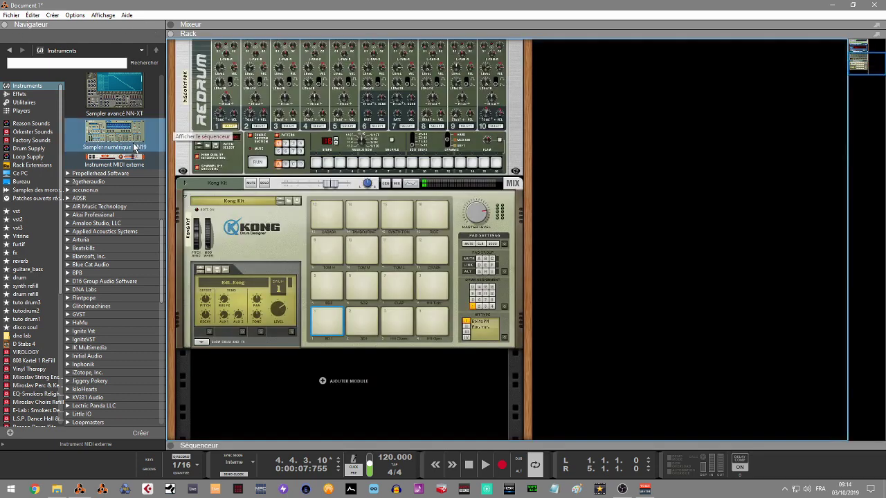
drag(114, 93, 328, 417)
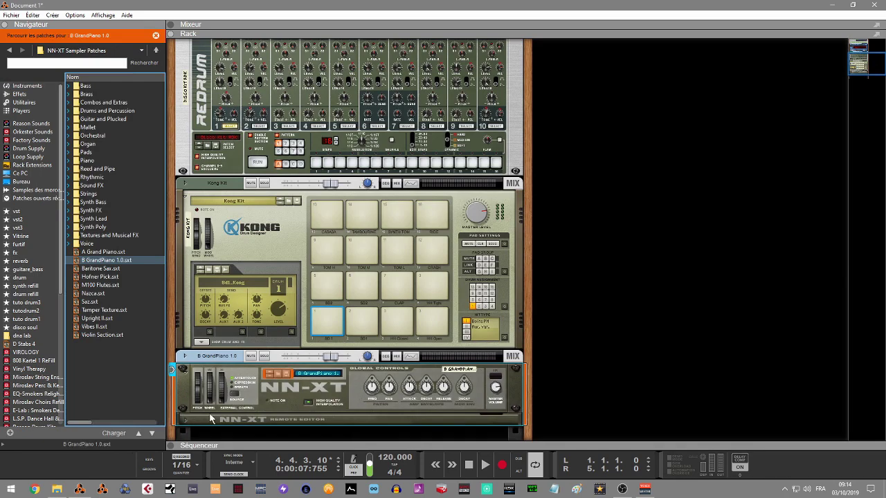
click(185, 420)
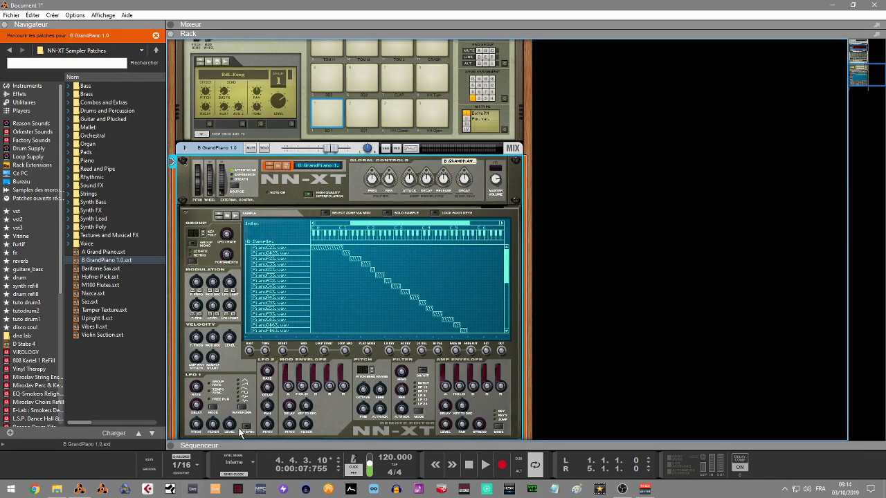
click(184, 162)
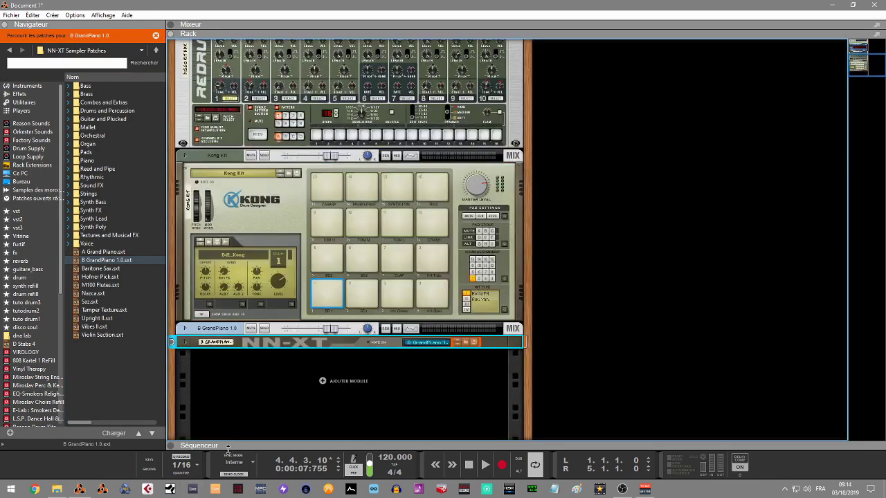
Restore the sequencer, leave edit mode and create a four-bar clip starting at bar 1 on the B GrandPiano 1.0 track
click(173, 446)
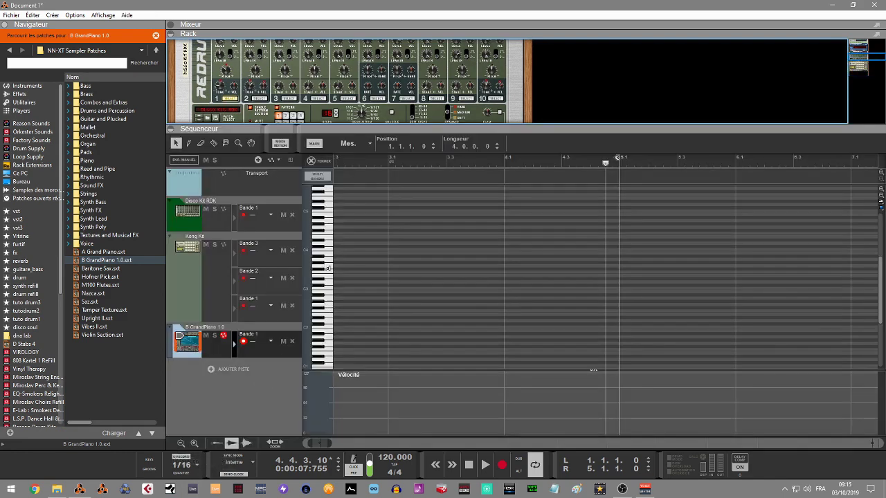
click(311, 161)
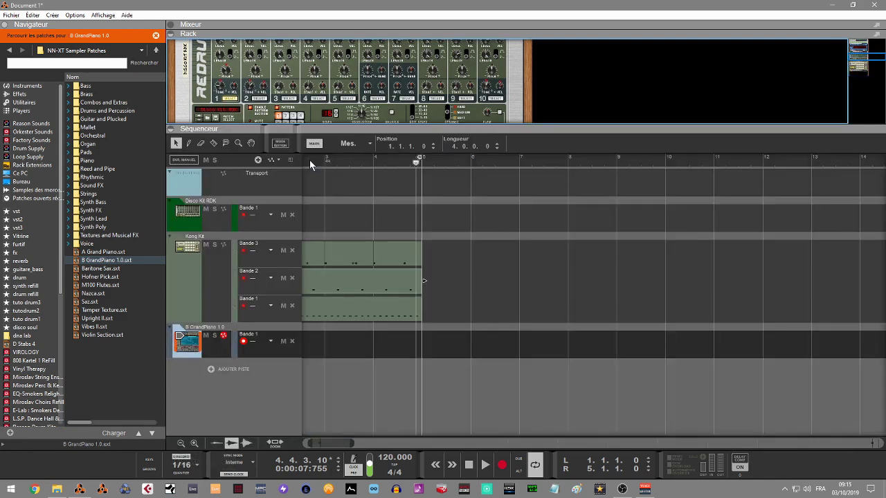
double_click(355, 342)
drag(340, 348, 284, 348)
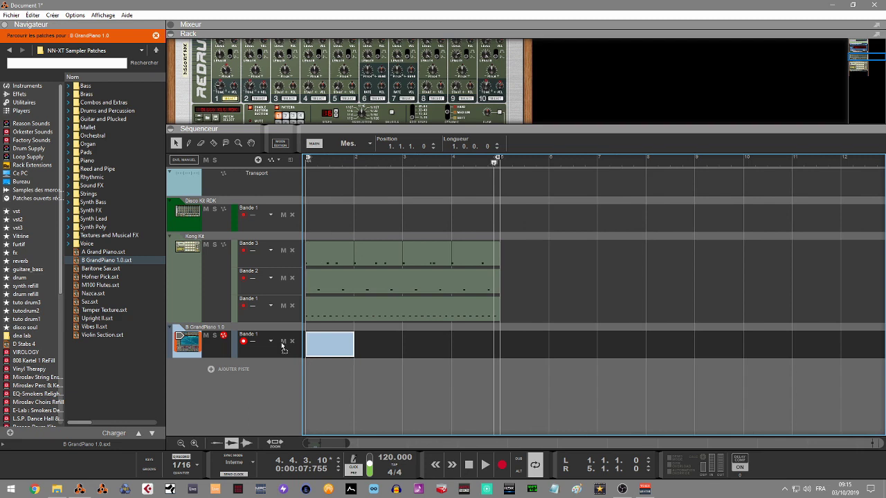
drag(352, 348, 472, 346)
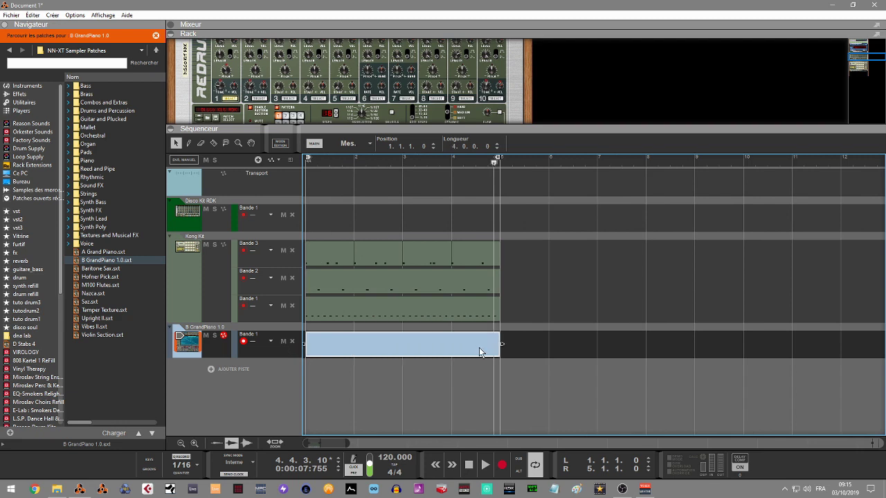
Open the B GrandPiano 1.0 clip for note editing, audition a piano key and add a 1/16 G2 note at 2.3.4.0
double_click(446, 353)
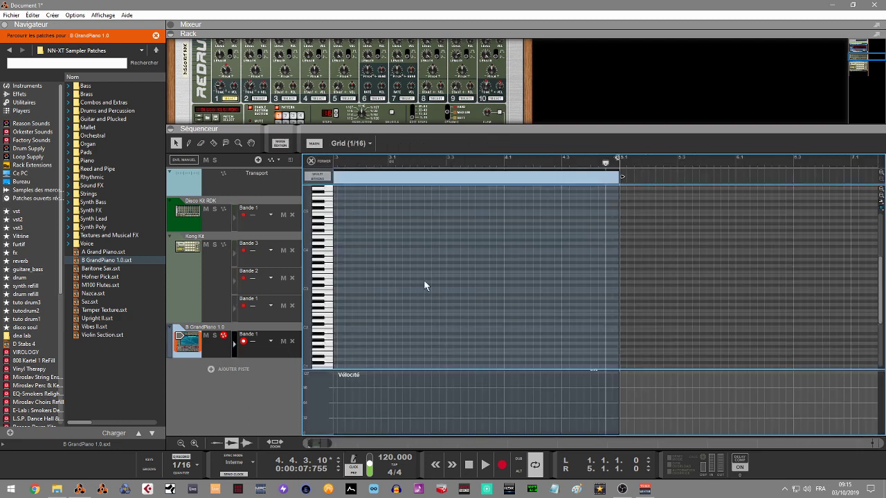
click(322, 280)
double_click(354, 305)
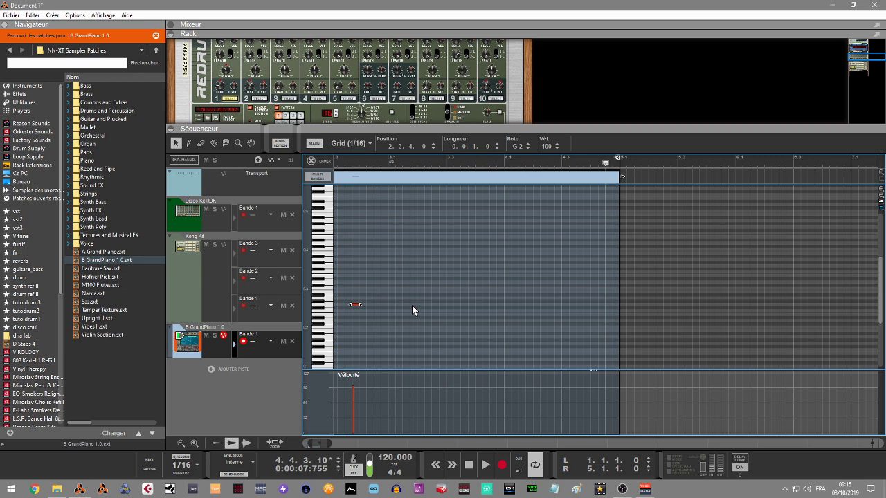
Close the piano clip's note editing, expand the rack and lock the Akai MPD24 2 controller to the Kong Kit
click(314, 161)
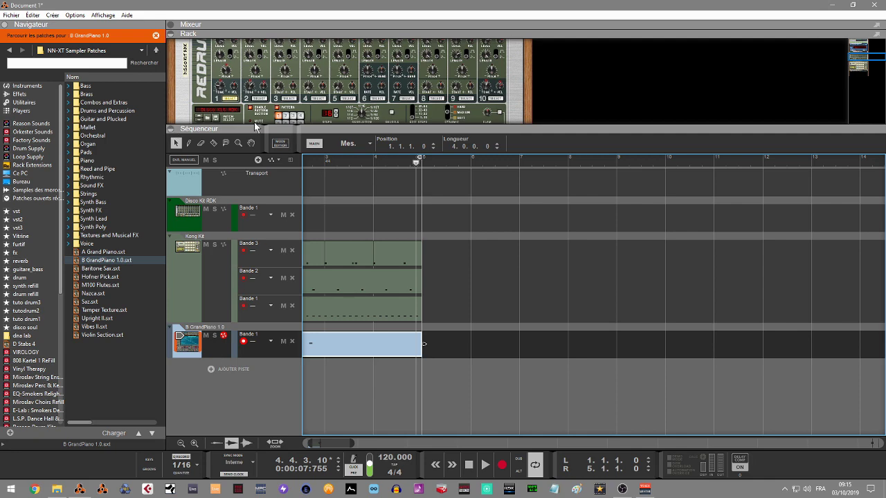
drag(254, 126, 319, 324)
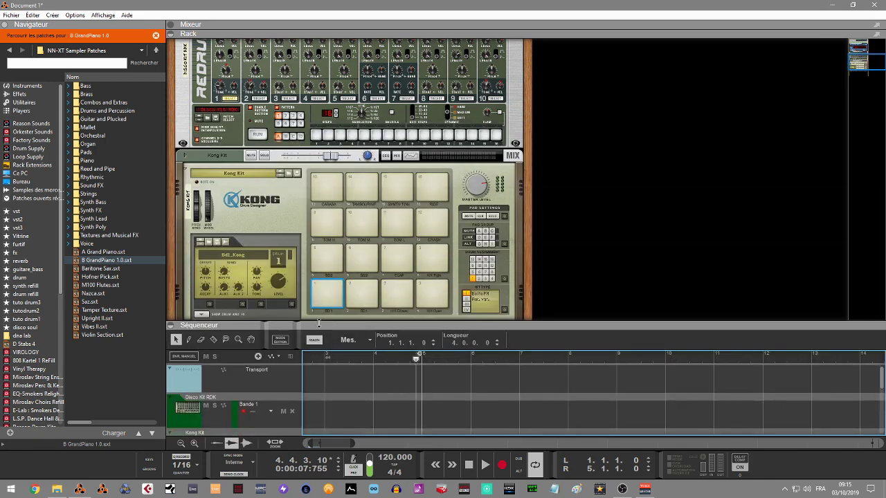
drag(852, 61, 857, 69)
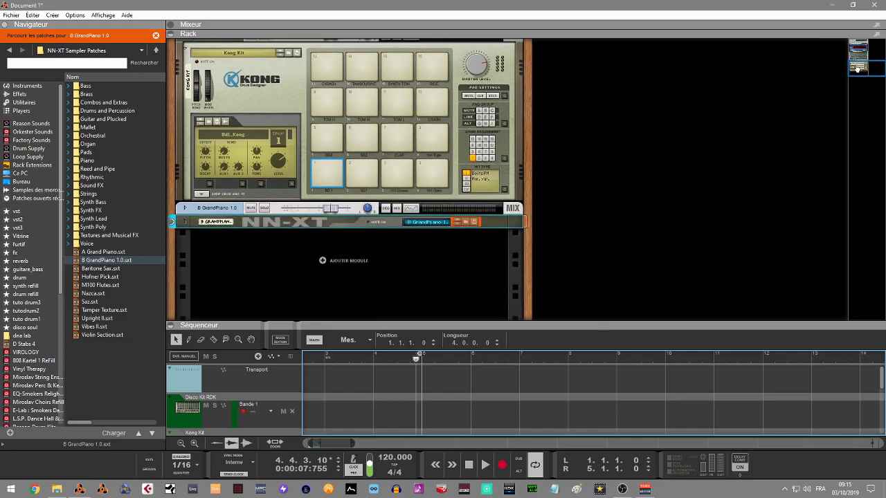
right_click(455, 82)
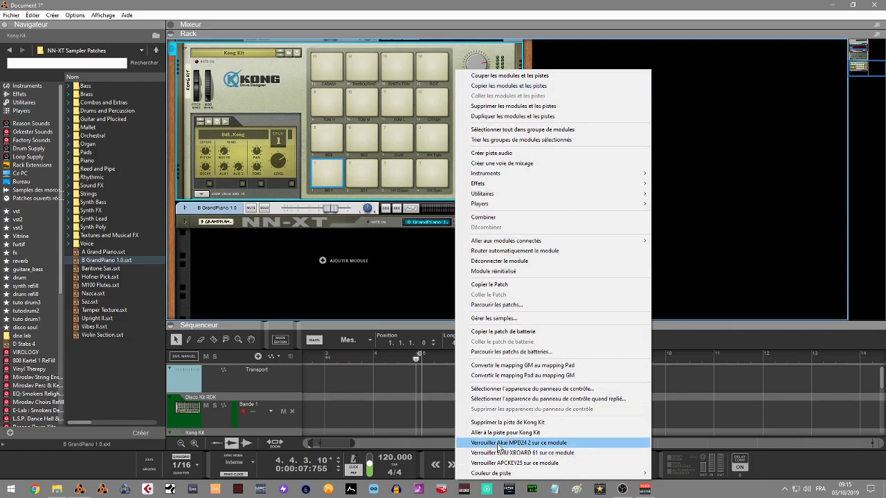
click(559, 446)
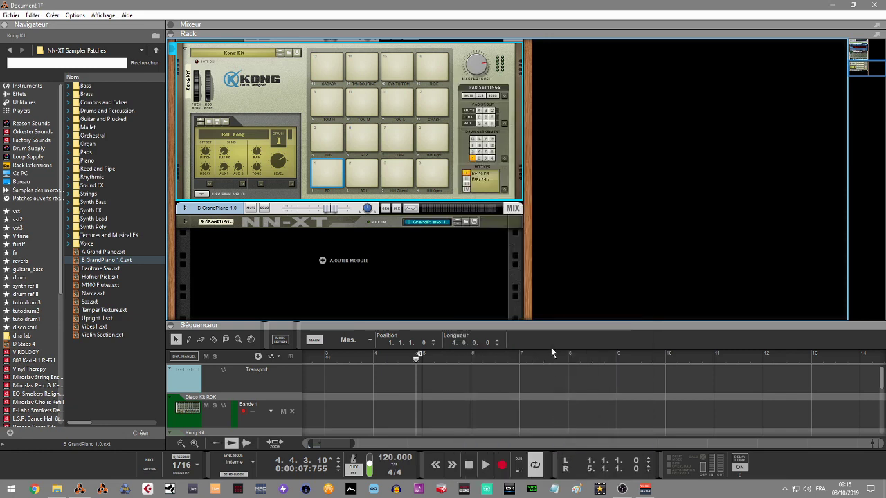
Enlarge the sequencer area again and add a Europa Shapeshifting Synthesizer below the NN-XT in the rack
drag(546, 322, 553, 146)
click(290, 362)
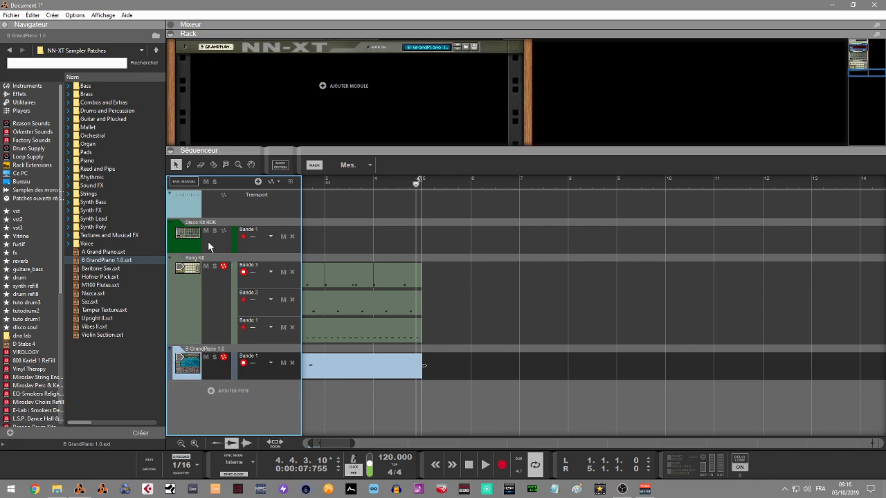
click(27, 86)
drag(113, 227, 270, 101)
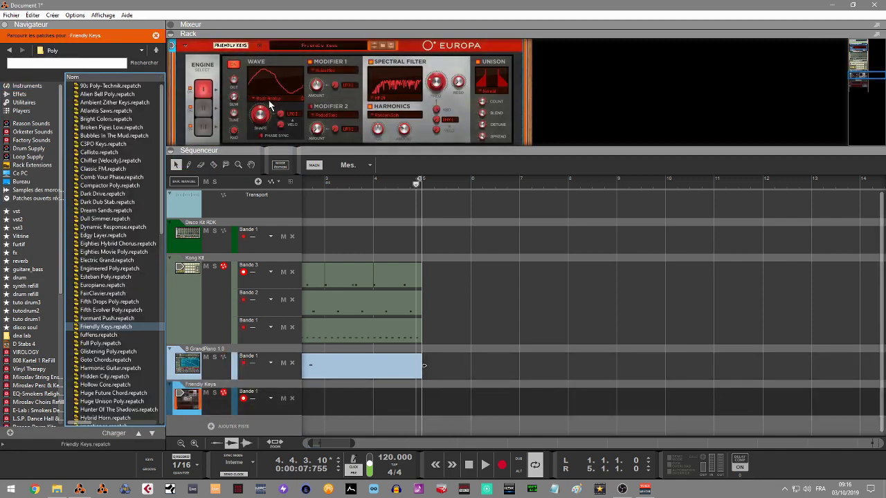
click(227, 408)
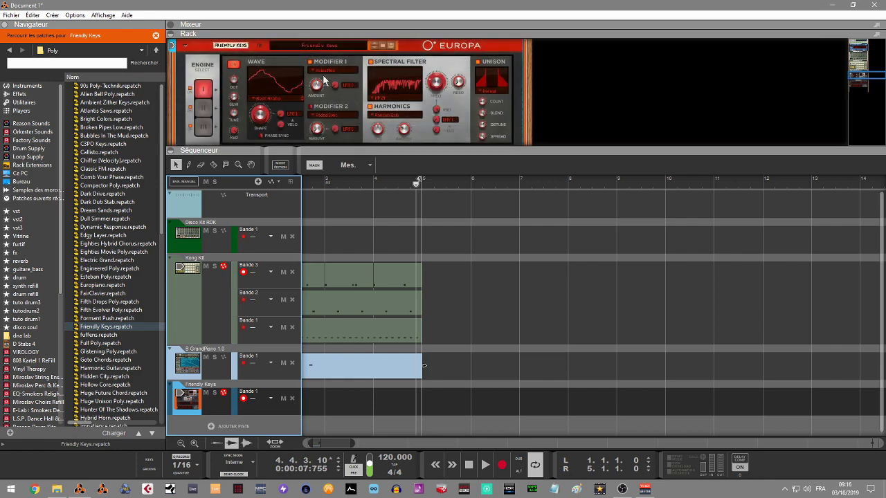
Lock the EMU XBOARD 61 keyboard to the Europa synthesizer
click(455, 66)
right_click(455, 66)
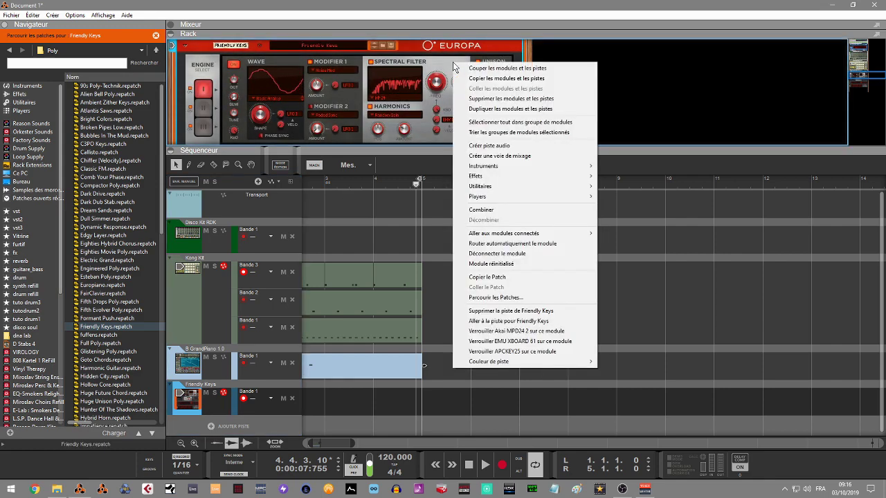
click(538, 344)
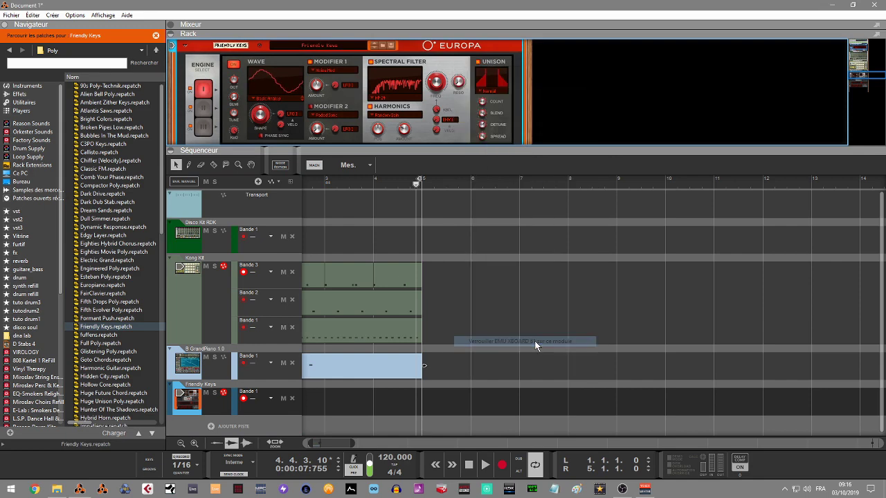
Select the B GrandPiano 1.0 NN-XT and lock the APCKEY25 controller to it
right_click(214, 372)
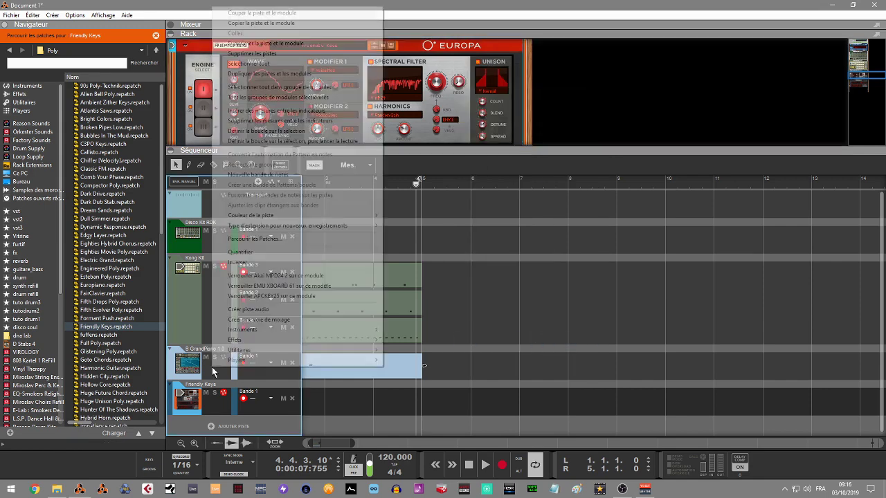
click(479, 52)
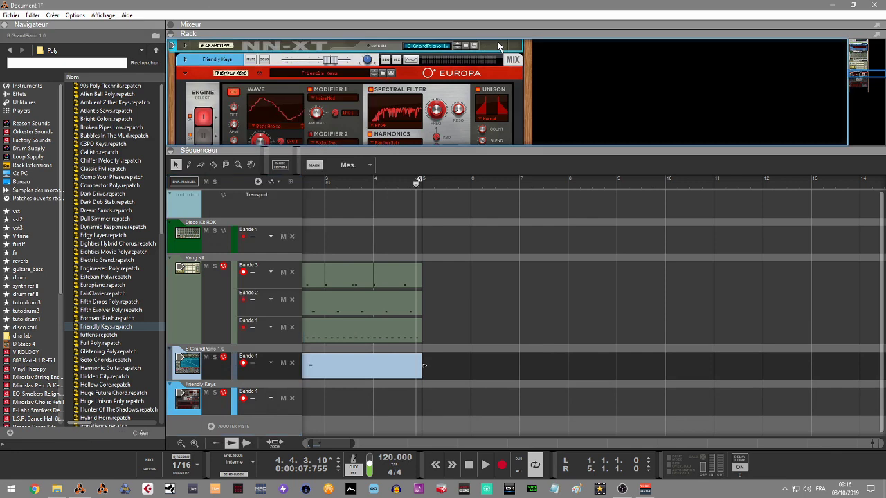
right_click(497, 54)
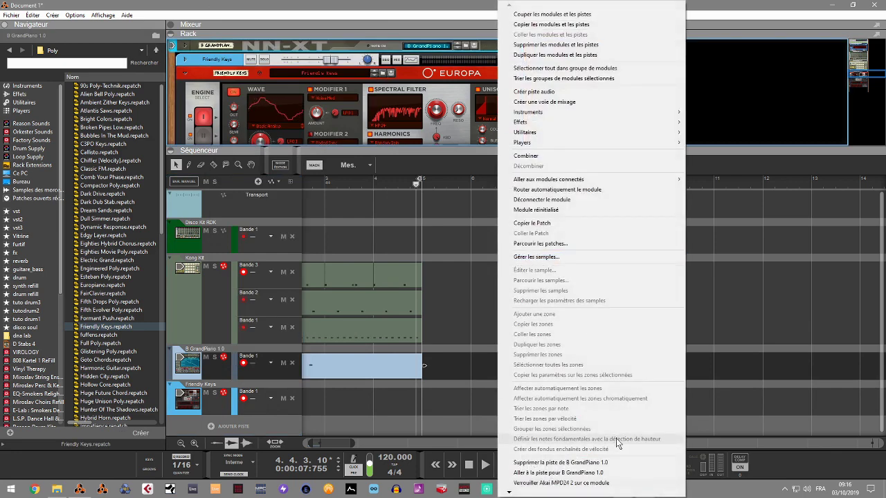
mouse_move(509, 493)
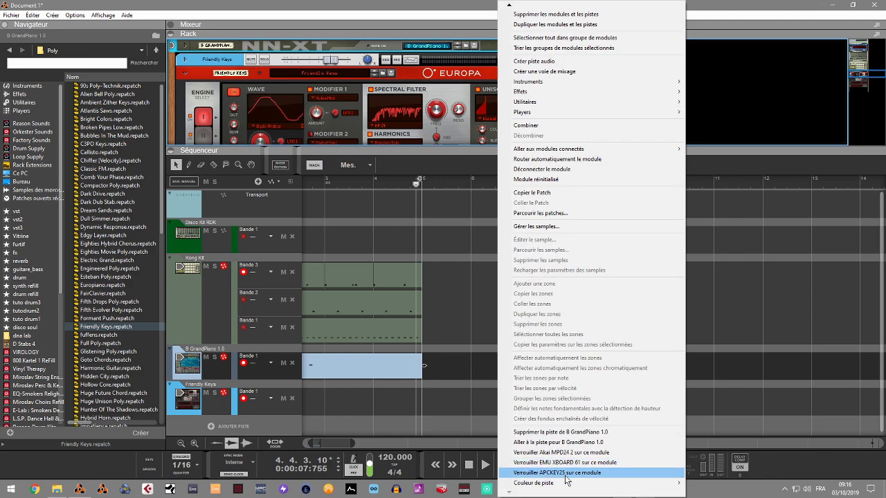
click(565, 474)
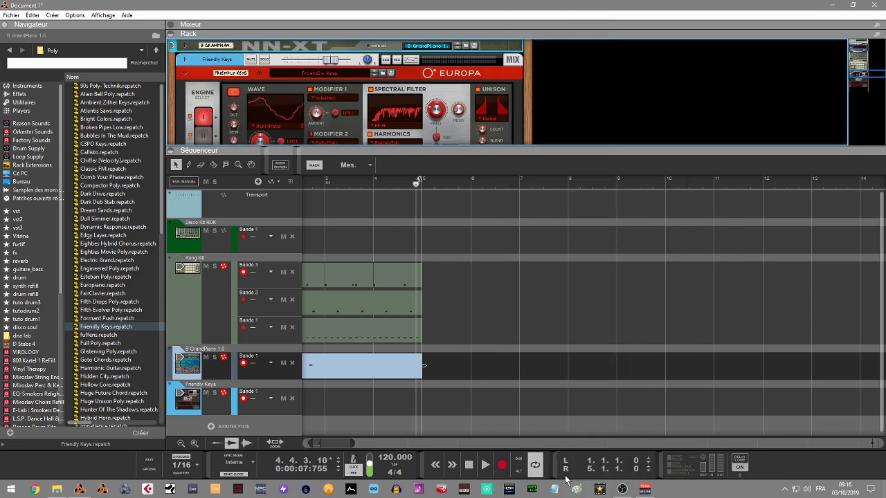
Unlock the EMU XBOARD 61 from the Europa synthesizer and the APCKEY25 from the B GrandPiano 1.0 NN-XT
click(210, 370)
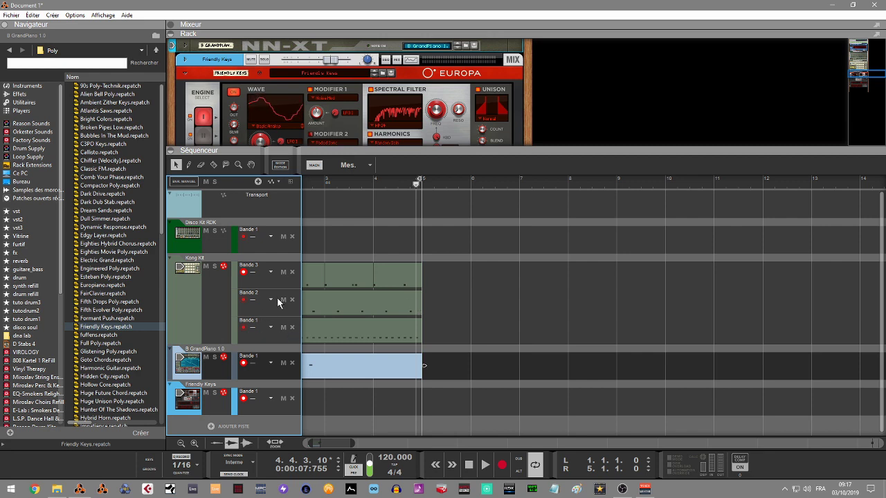
right_click(461, 90)
click(516, 366)
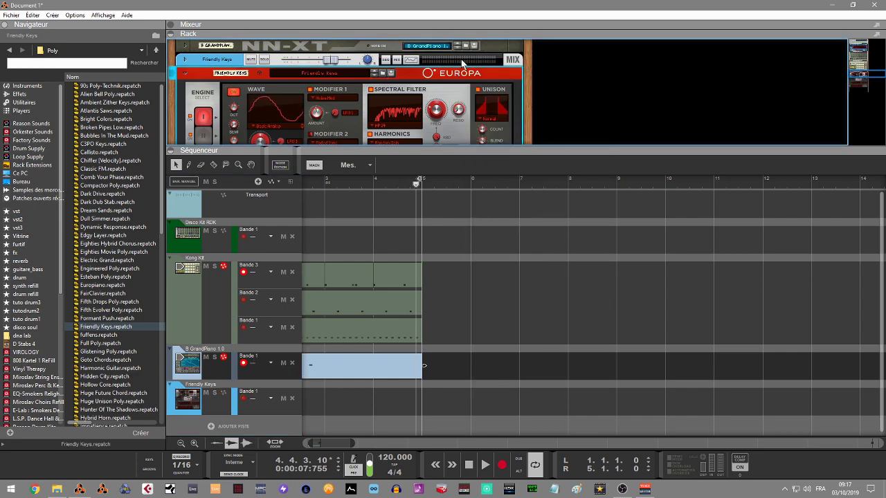
right_click(498, 43)
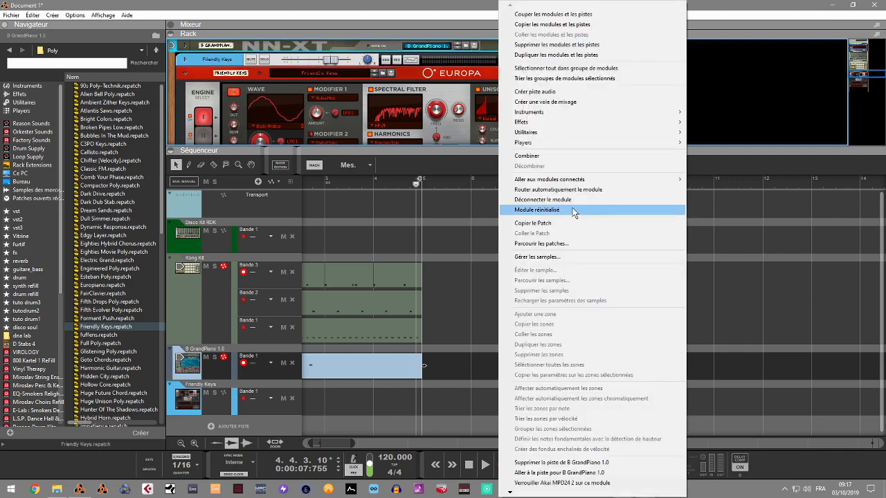
mouse_move(509, 493)
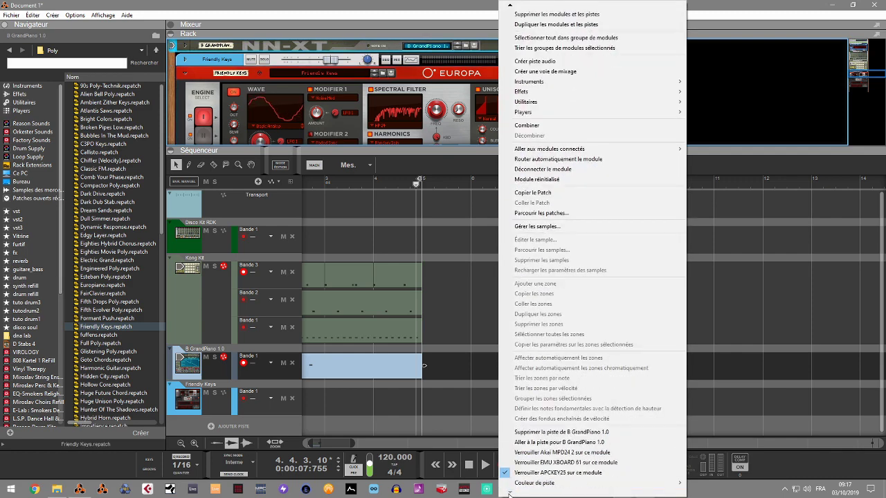
click(520, 476)
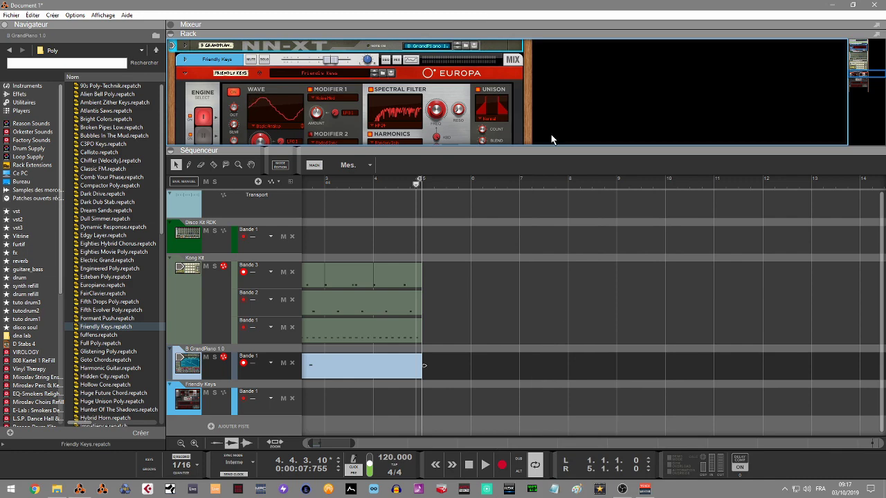
Unlock the Akai MPD24 2 controller from the Kong Kit
drag(863, 71, 861, 62)
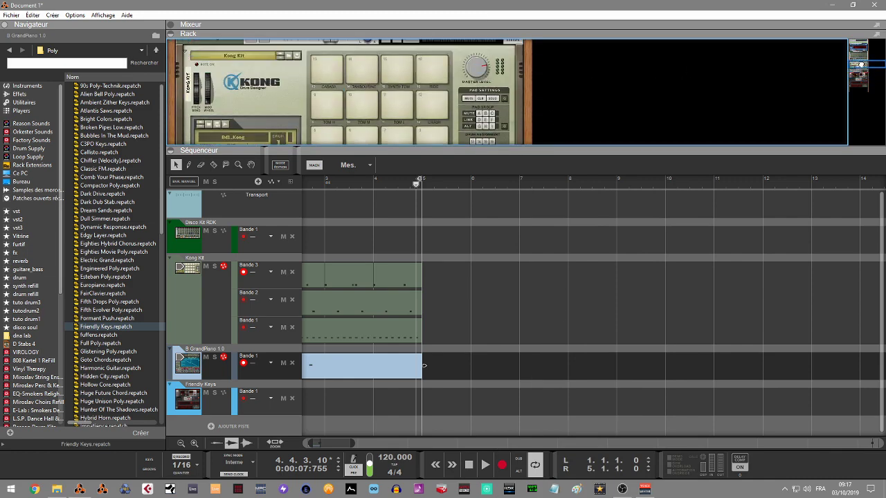
right_click(499, 77)
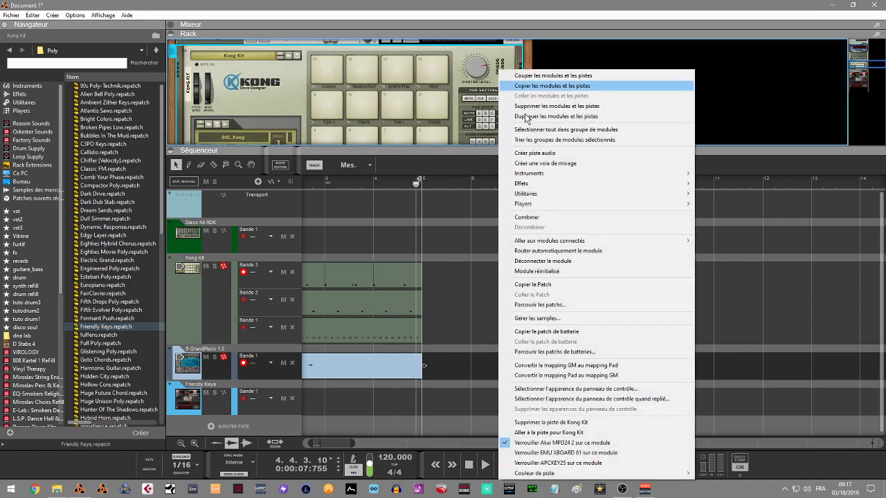
click(563, 443)
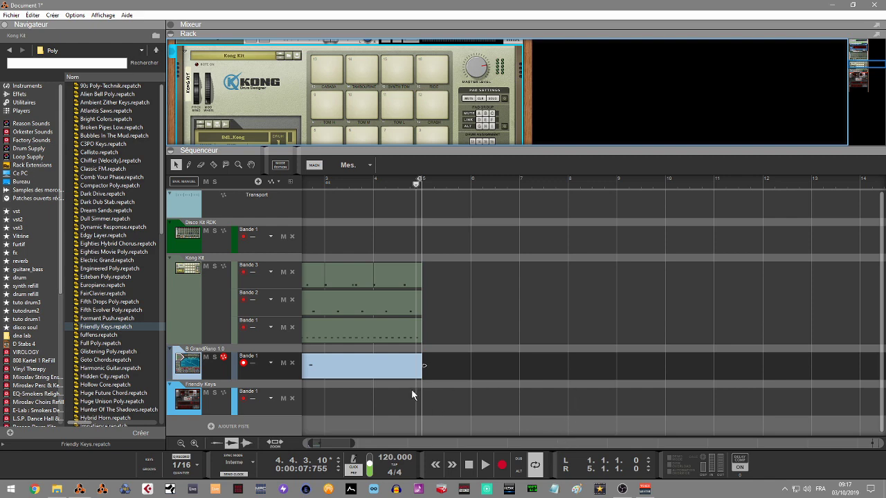
Select the Friendly Keys track and enlarge the rack area to show the Europa with the NN-XT above it
click(220, 407)
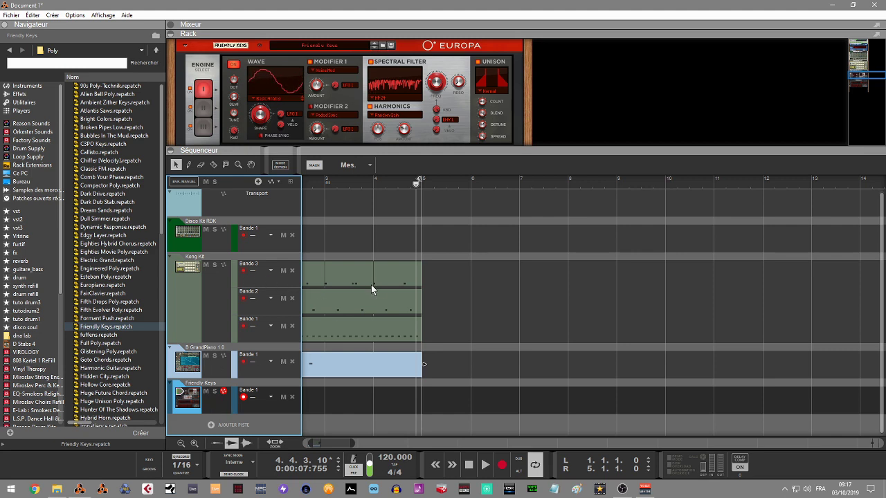
drag(564, 147, 575, 326)
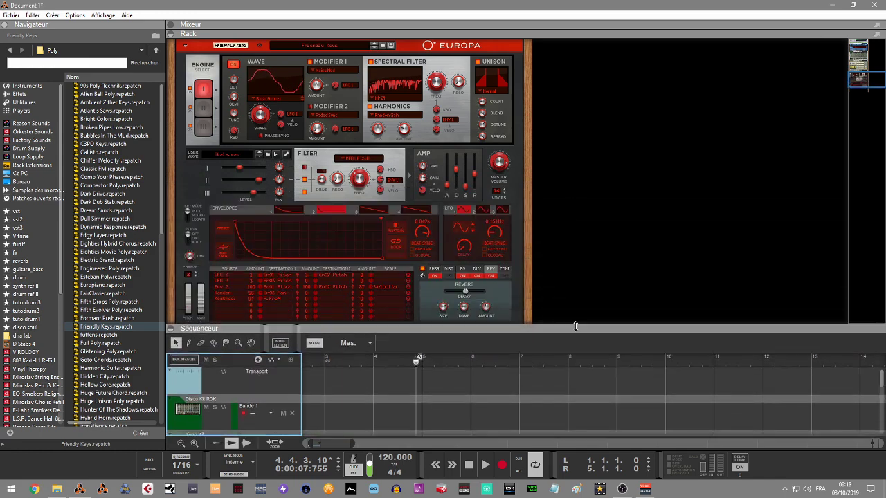
click(870, 80)
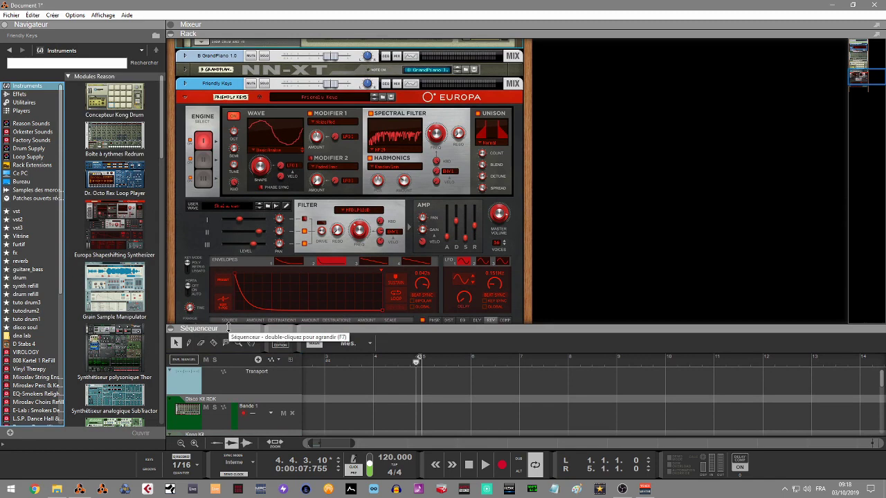
click(610, 154)
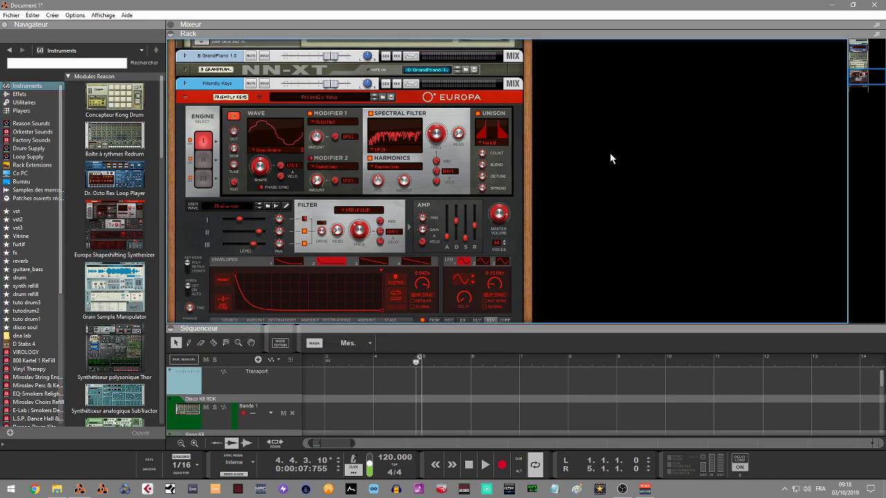
Open the tool window over the empty rack space and examine its Quantifier, Pitch and Vélocité de la note settings
key(F8)
drag(434, 15, 668, 45)
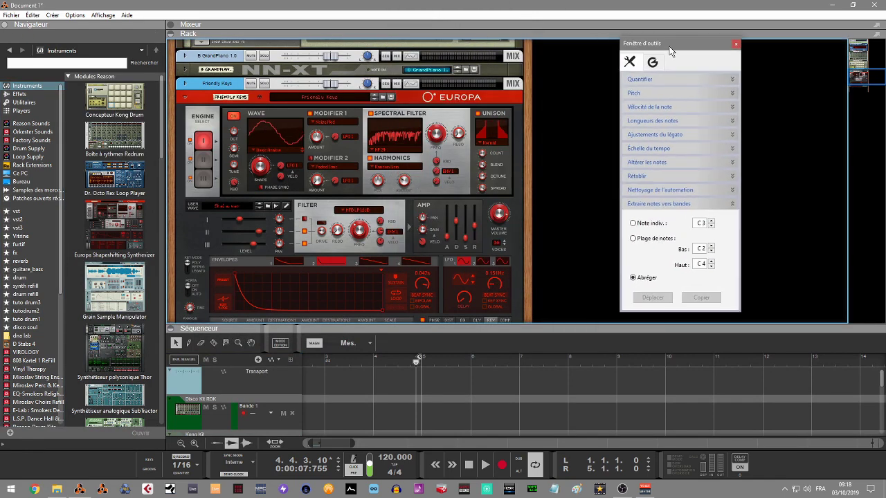
click(731, 79)
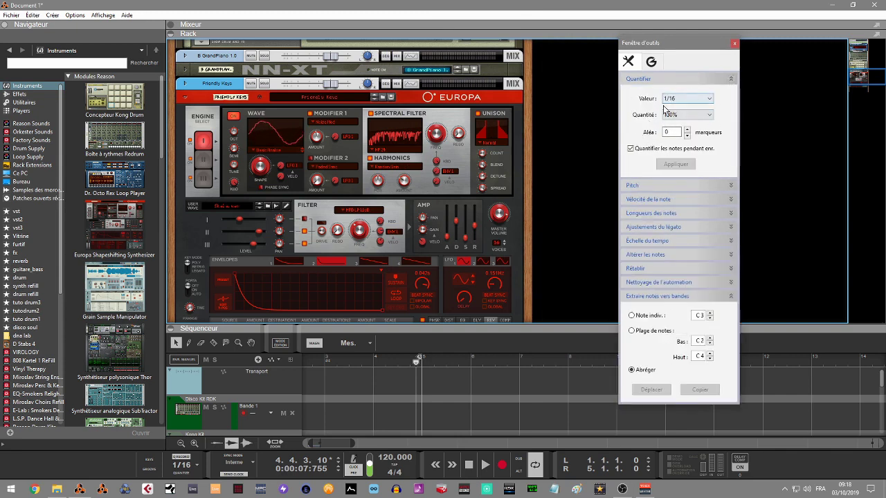
click(731, 186)
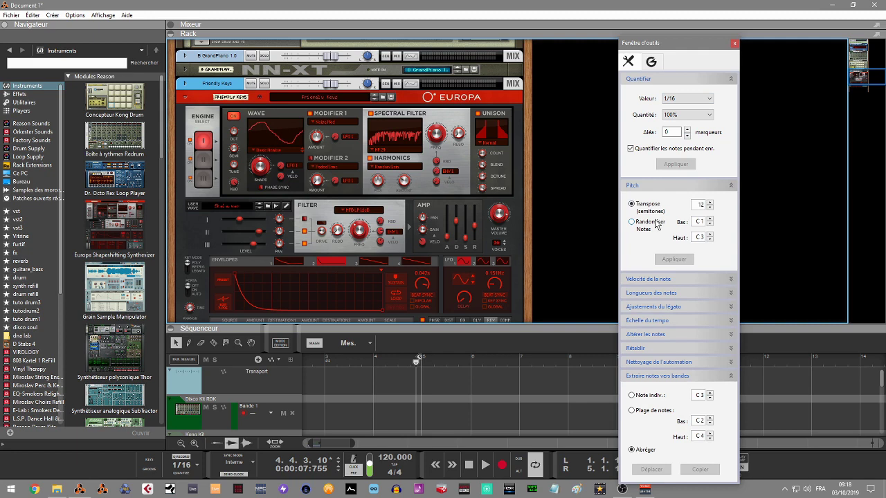
click(669, 280)
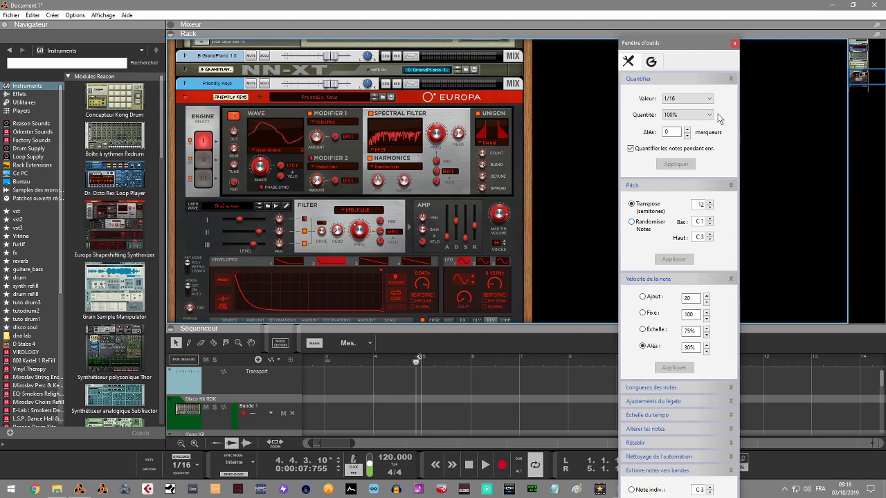
Collapse the Quantifier and Pitch sections and examine the Longueurs des notes and Ajustements du légato settings
click(731, 79)
click(731, 92)
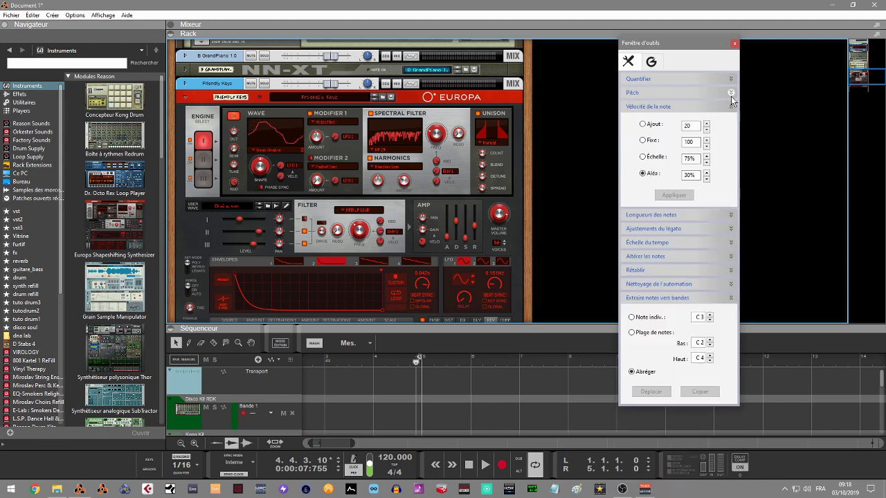
click(671, 220)
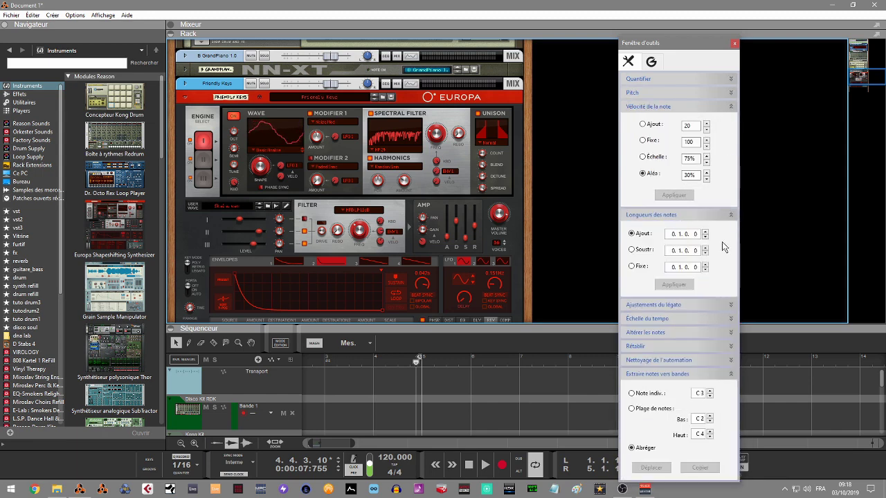
click(731, 215)
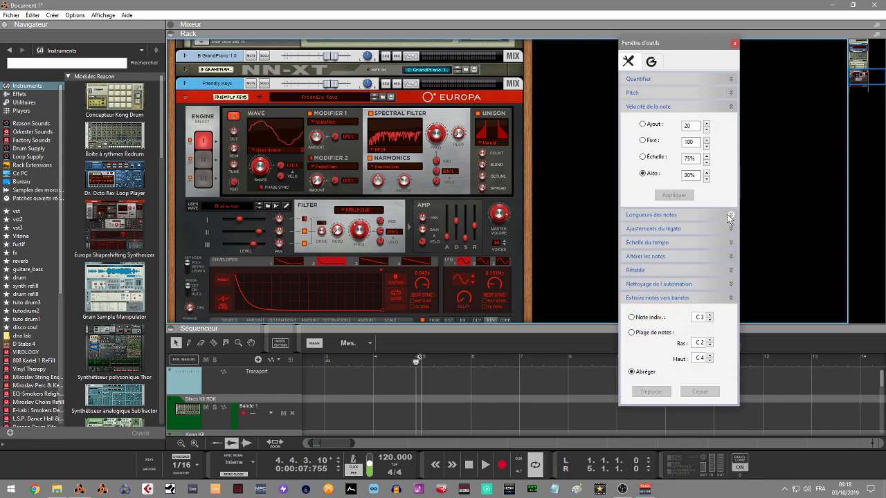
click(730, 229)
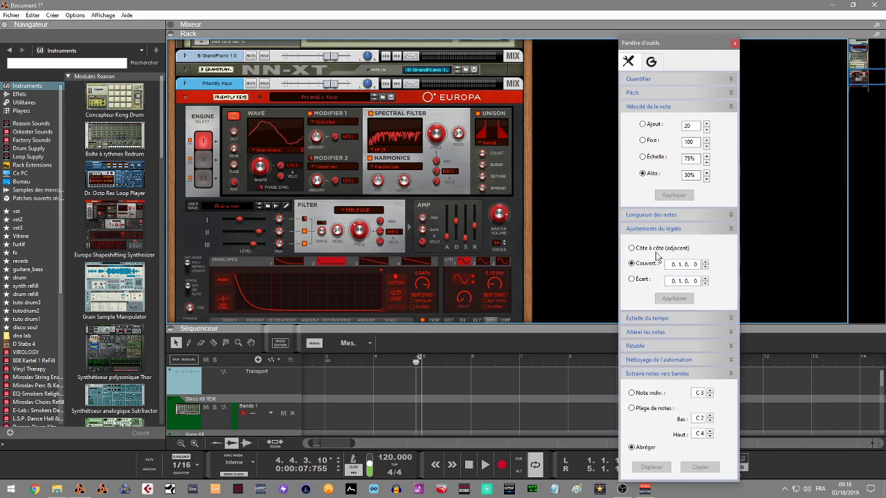
Collapse the Ajustements du légato section and examine the Échelle du tempo, Altérer les notes and Rétablir settings one by one
click(730, 227)
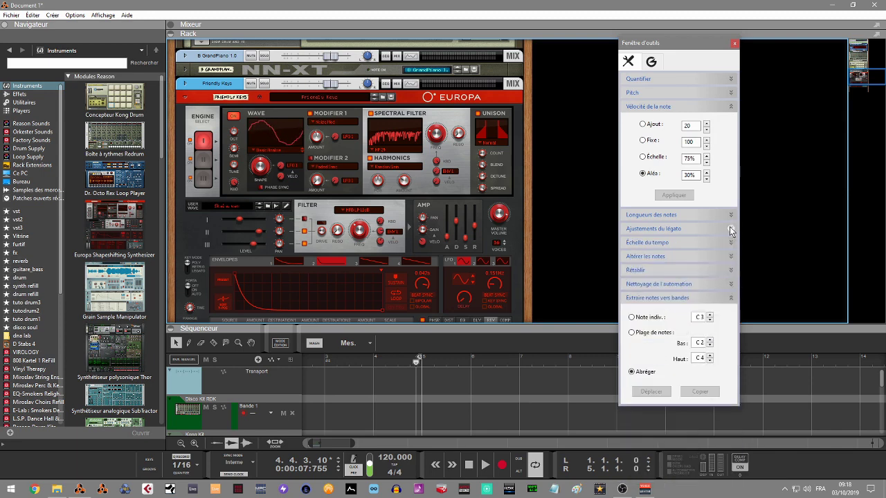
click(727, 241)
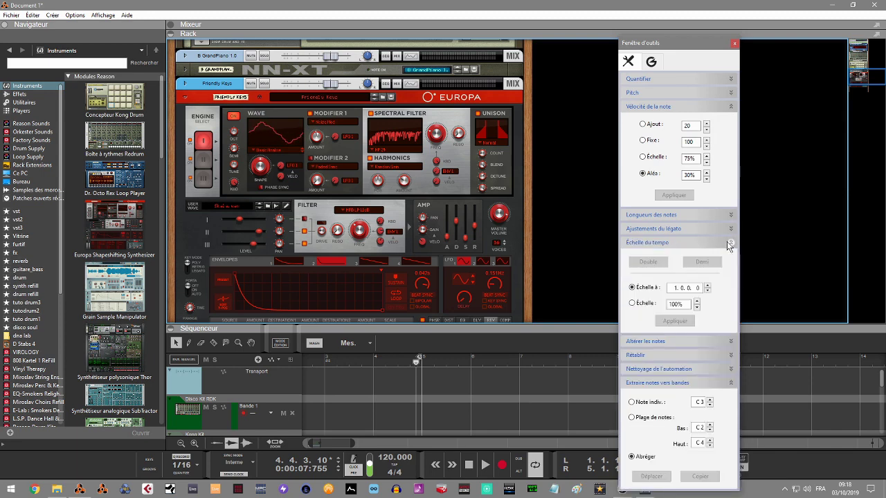
click(727, 242)
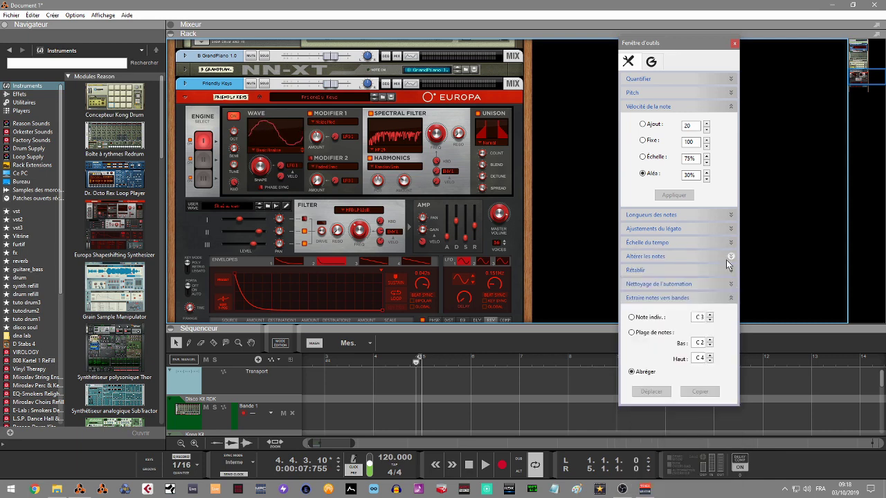
click(728, 258)
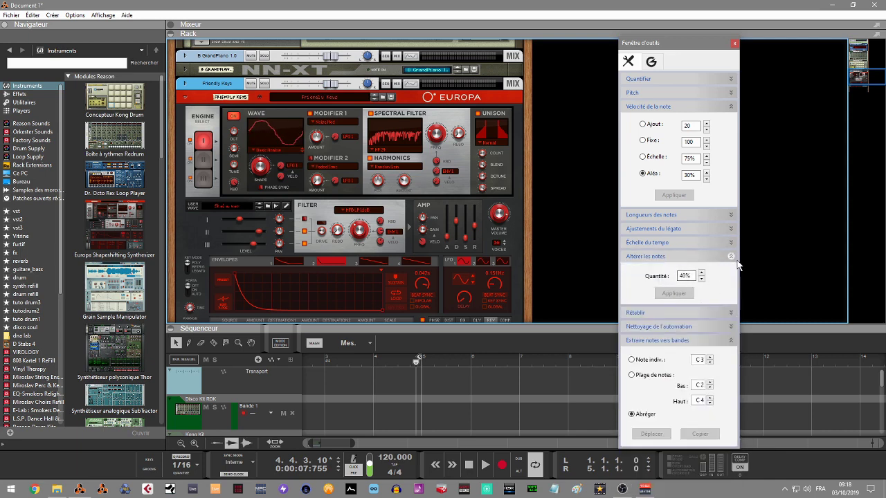
click(731, 258)
click(731, 270)
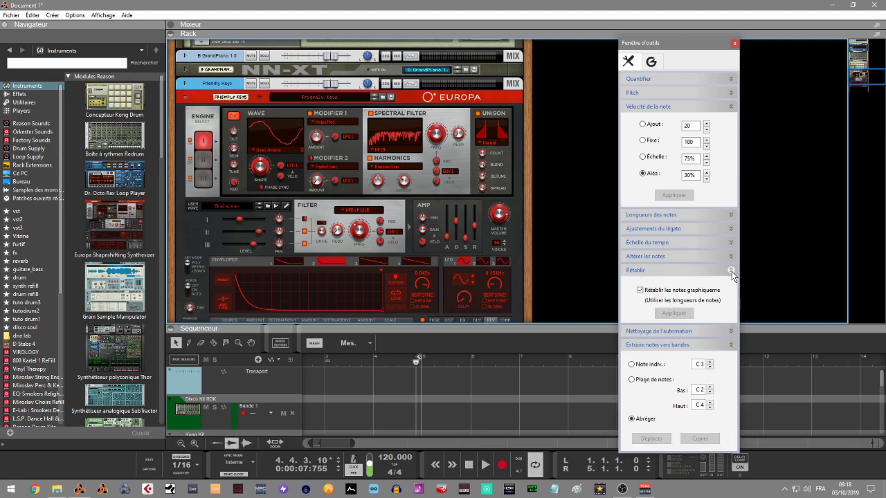
click(731, 270)
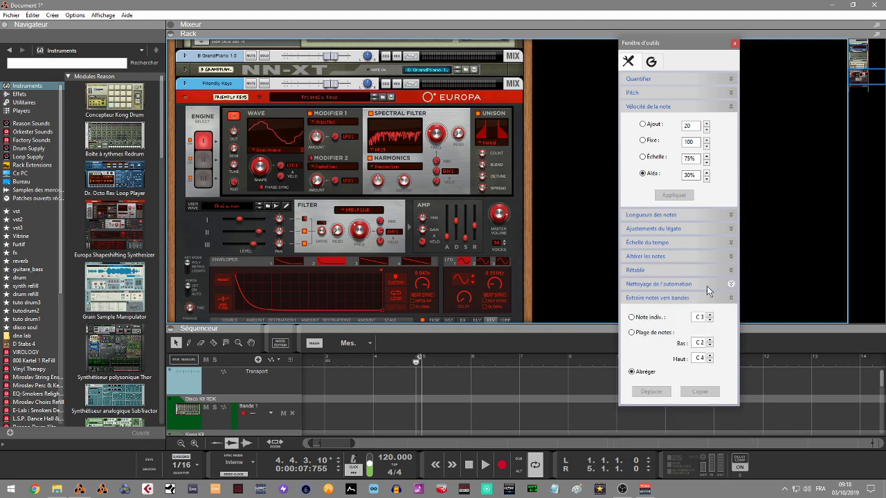
Examine the Nettoyage de l'automation section and its Quantité options, and collapse it again
click(731, 284)
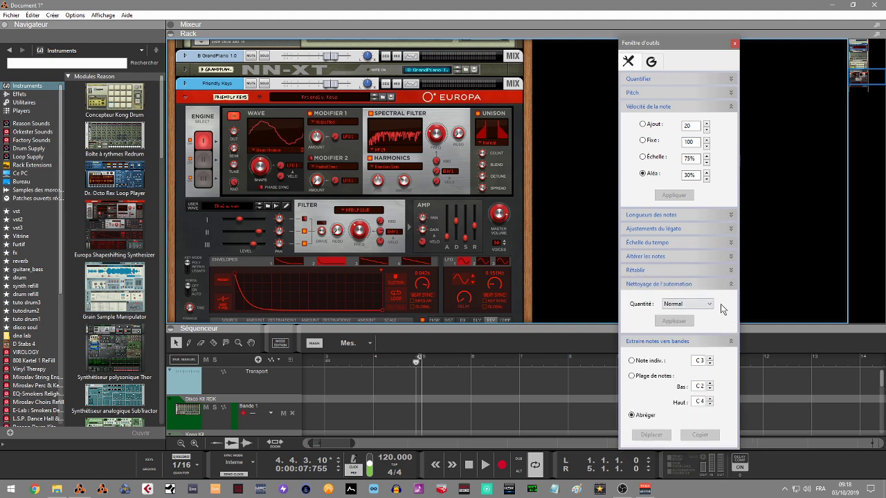
click(689, 303)
click(701, 326)
click(731, 284)
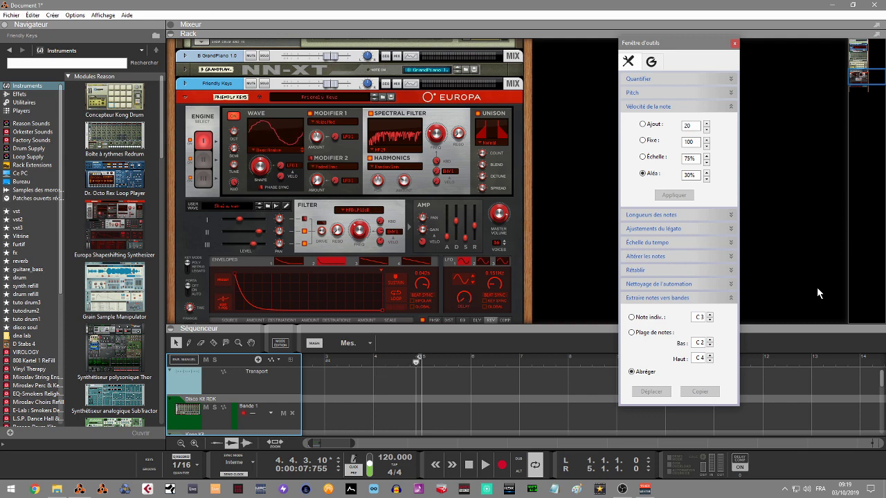
Enlarge the sequencer area and delete all the recorded clips on the Kong Kit and B GrandPiano 1.0 tracks
drag(580, 325, 597, 182)
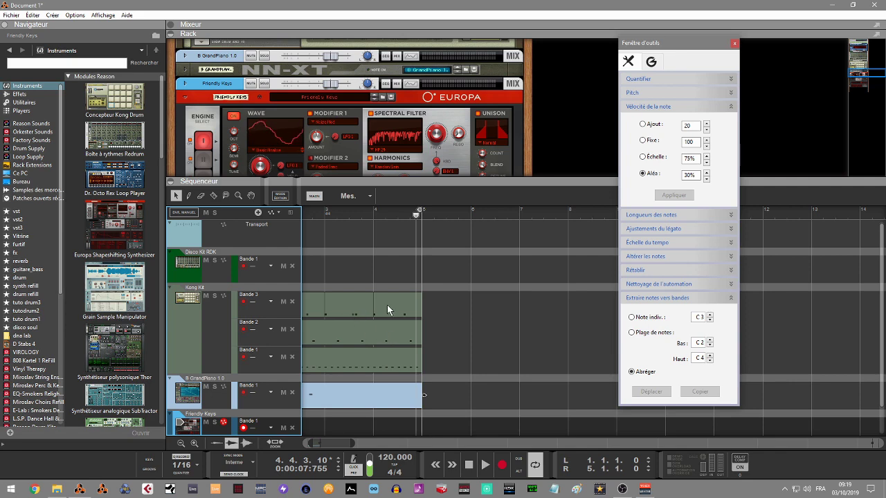
scroll(374, 332, left, 4)
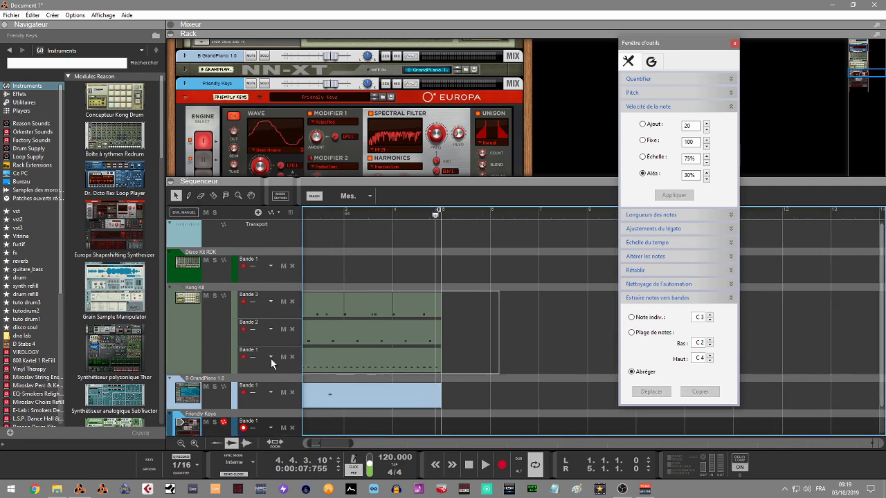
click(198, 359)
key(Delete)
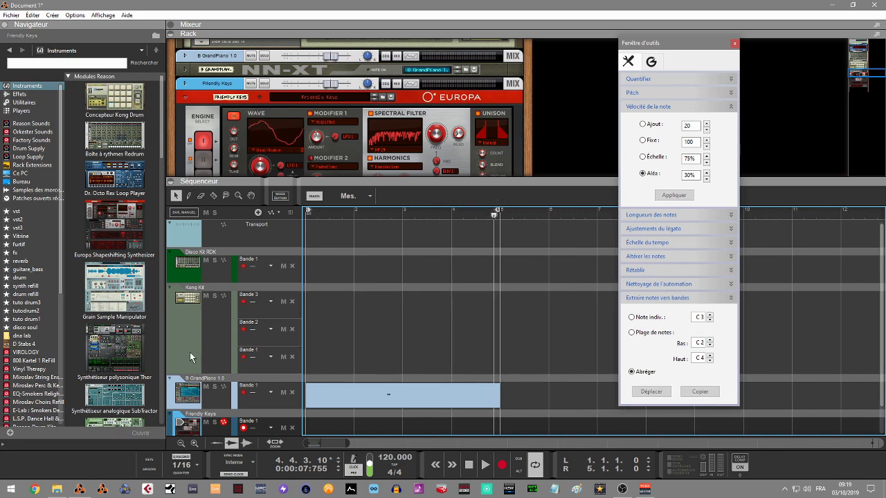
click(359, 390)
key(Delete)
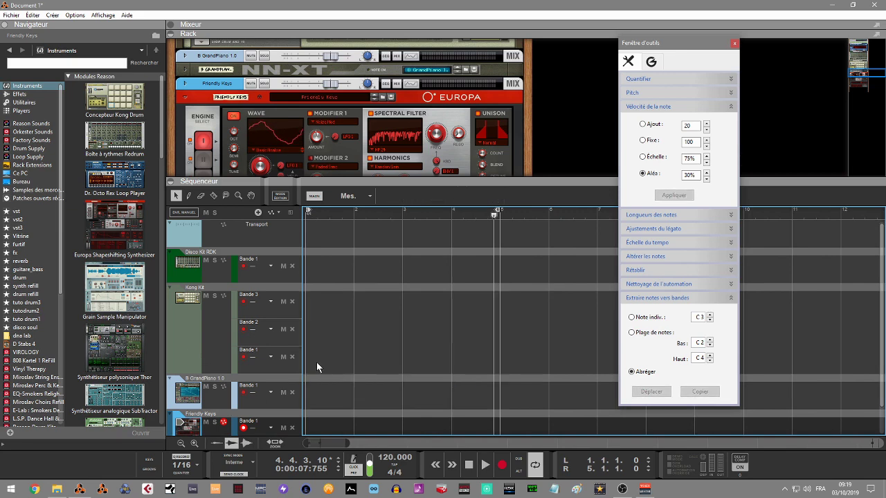
Select the Kong Kit track and remove its Bande 3 and Bande 2 lanes, keeping only Bande 1
click(196, 320)
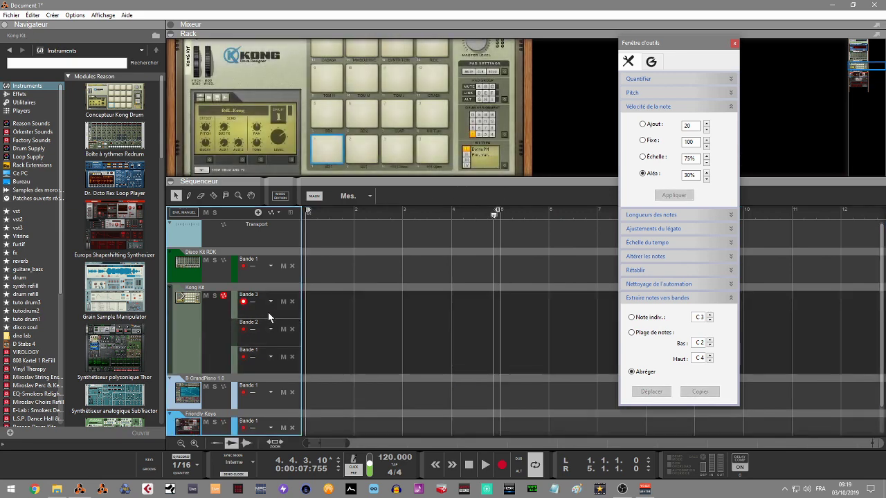
click(291, 301)
click(291, 303)
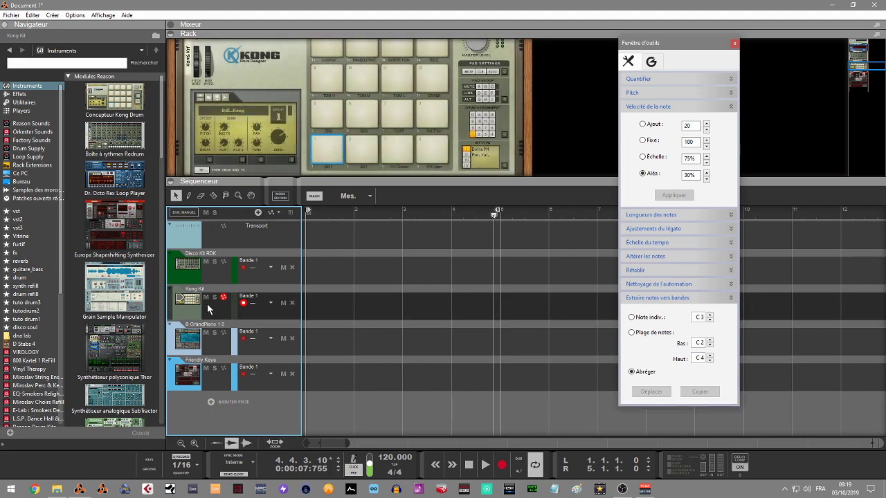
Record a four-bar drum pattern from bar 1 on the Kong Kit track, layering closed hi-hat, snare and bass drum notes
key(Home)
key(ctrl+Return)
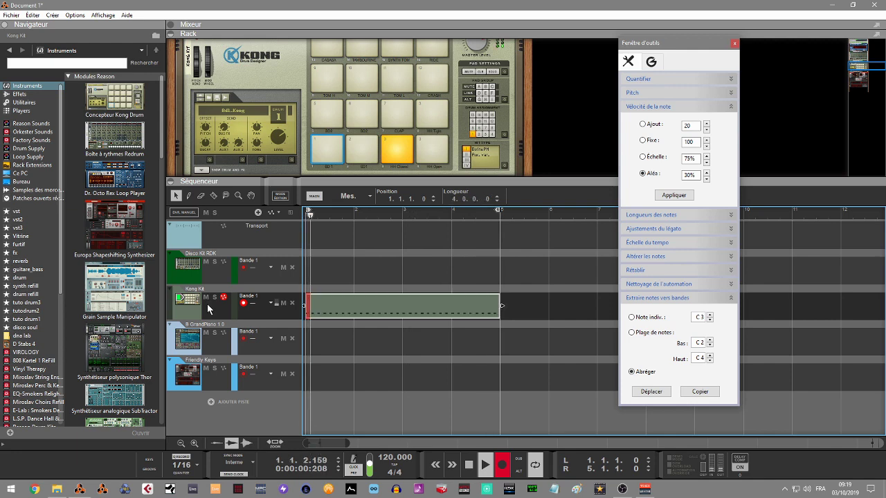
key(space)
key(KP_0)
key(ctrl+Return)
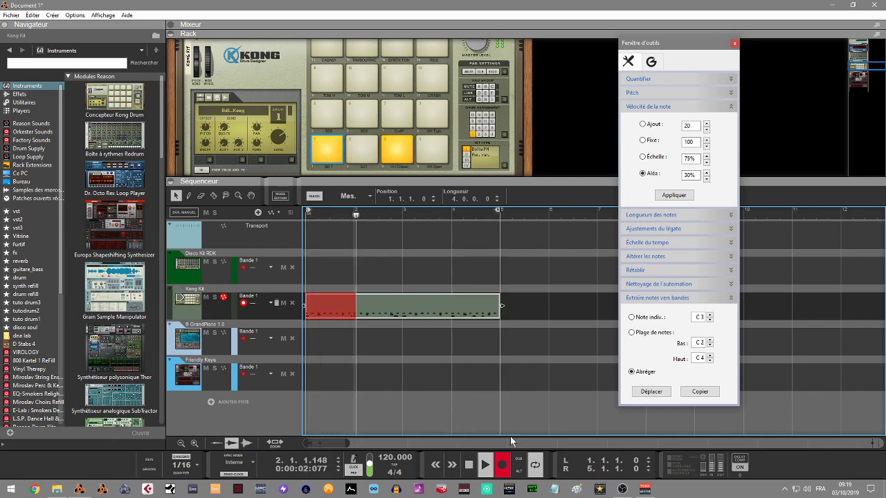
click(502, 466)
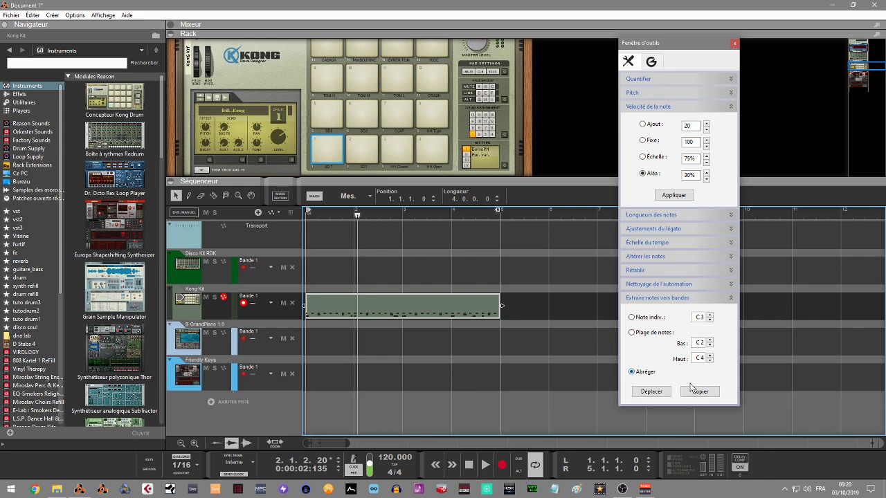
Move the recorded notes to separate lanes per drum using Extraire notes vers bandes with Abréger, and delete the emptied Bande 1 lane
click(651, 391)
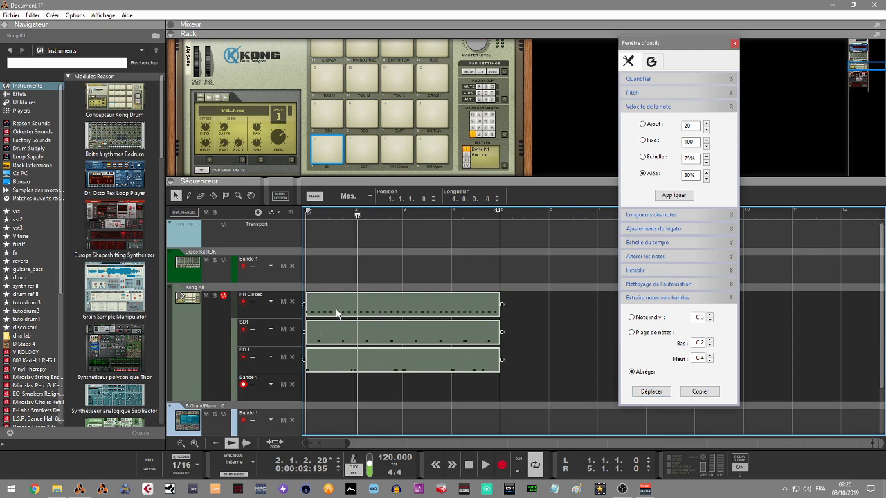
click(292, 386)
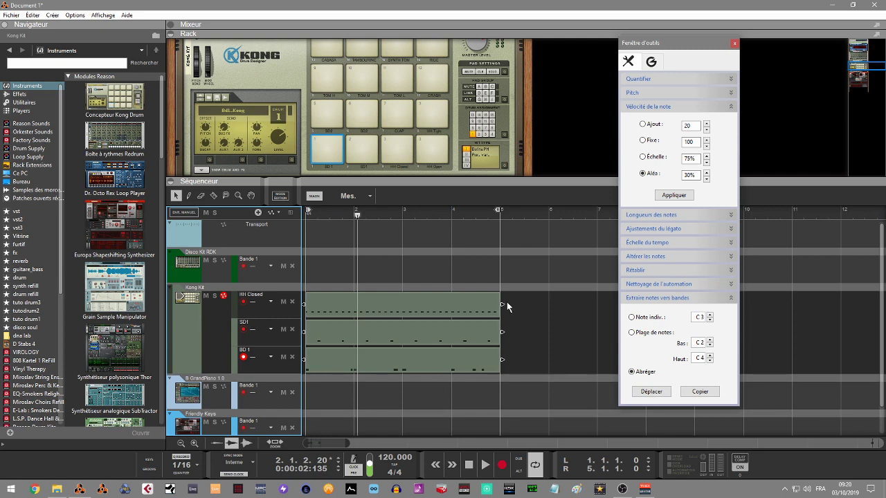
Open the HH Closed clip for note editing, and clear space by moving the tool window aside, collapsing its velocity section and hiding the rack
double_click(474, 308)
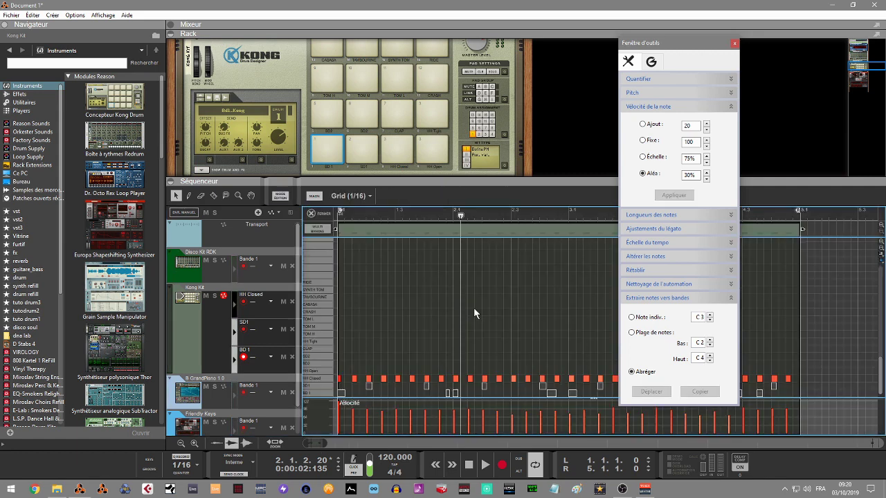
drag(701, 43, 844, 6)
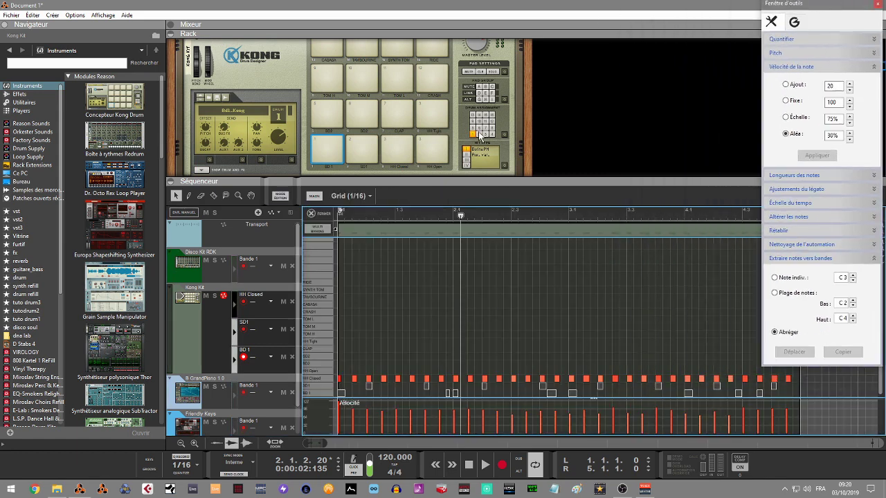
click(789, 67)
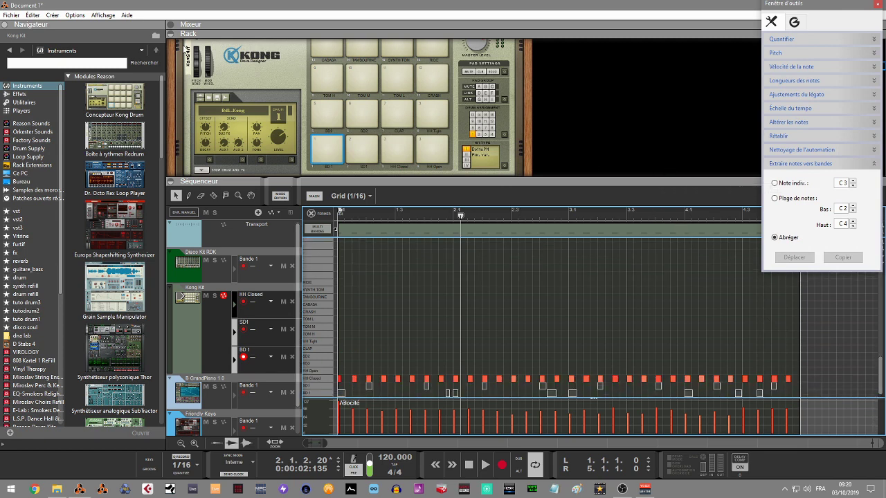
click(170, 34)
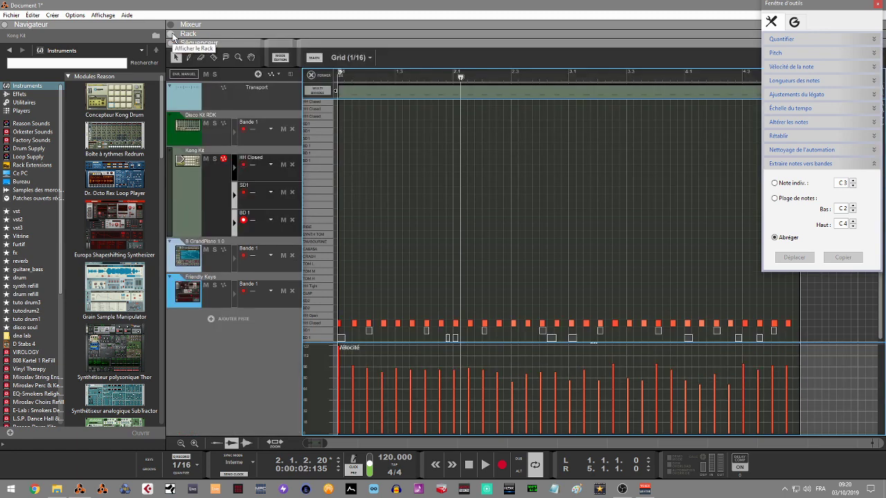
Switch the edited lane to BD 1 and back to HH Closed by selecting a note of each, and deselect the notes
click(341, 338)
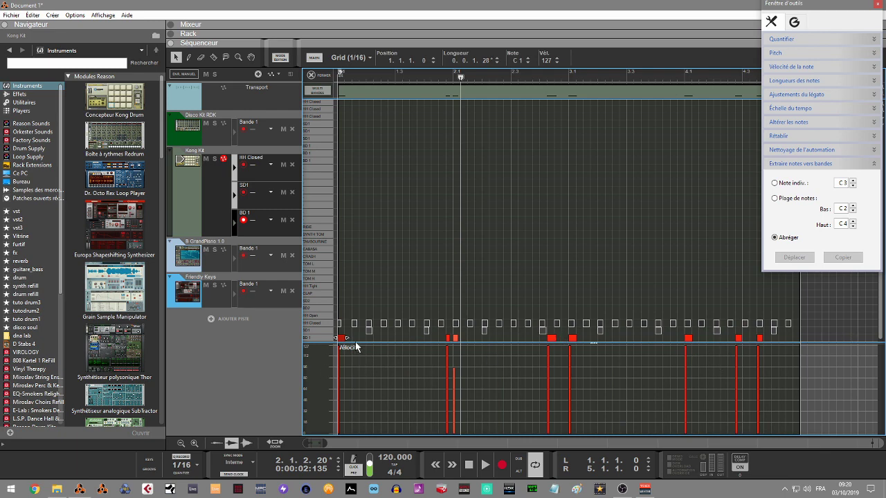
click(340, 324)
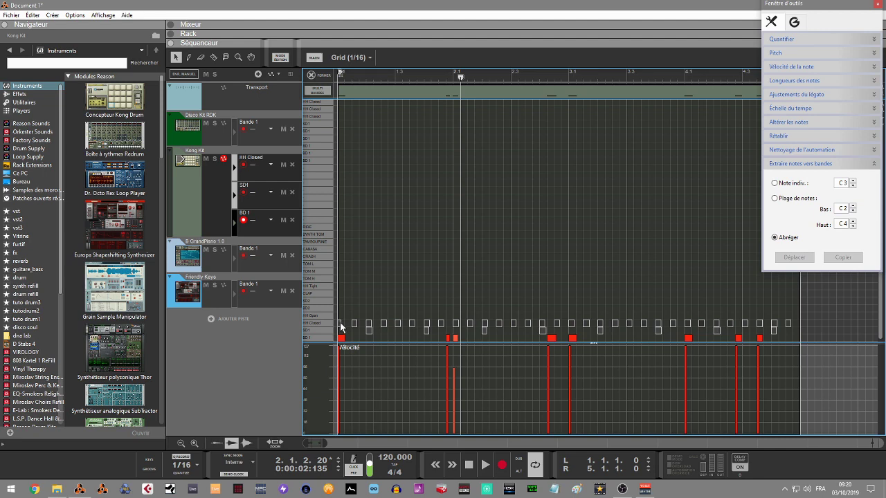
click(339, 324)
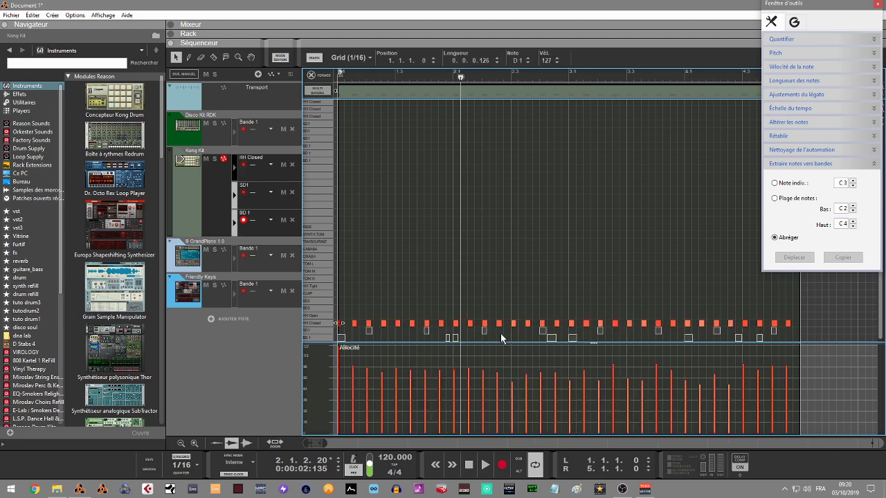
click(557, 257)
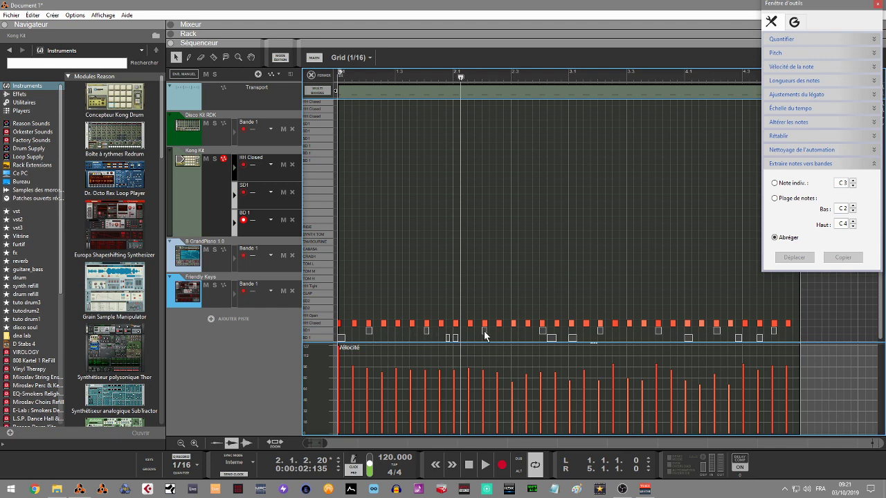
Select all closed hi-hat notes and set their velocity to 50
key(ctrl+a)
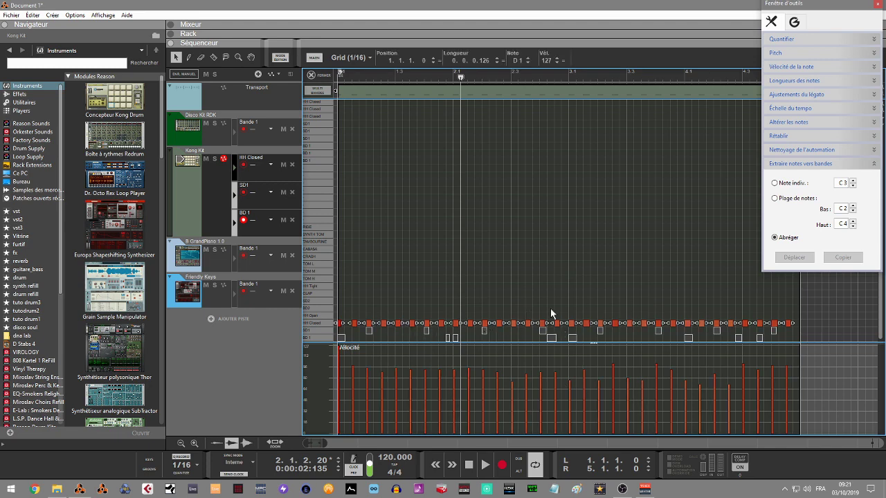
click(563, 60)
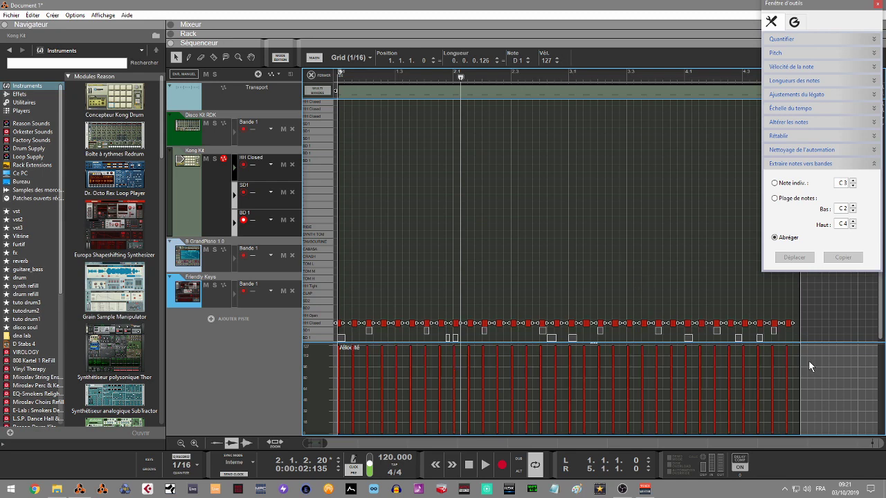
double_click(548, 62)
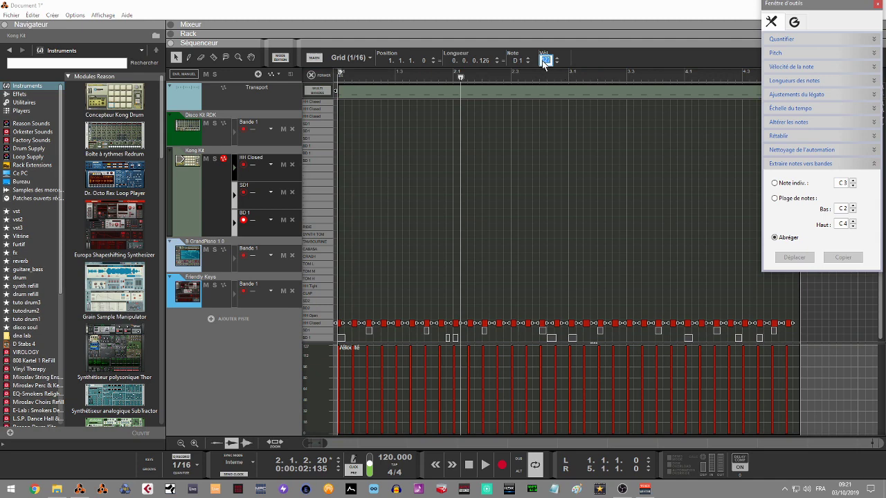
text(50)
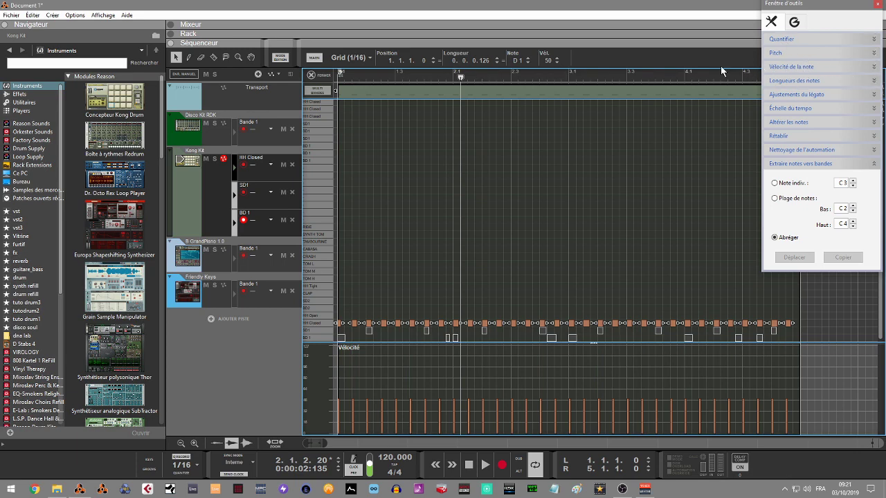
Randomize the velocities of the selected hi-hat notes with Aléa at 30%
click(876, 67)
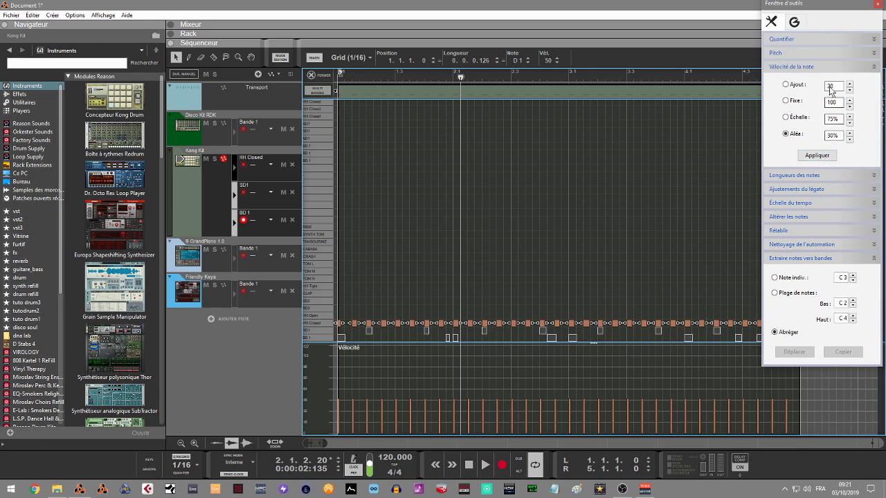
click(826, 157)
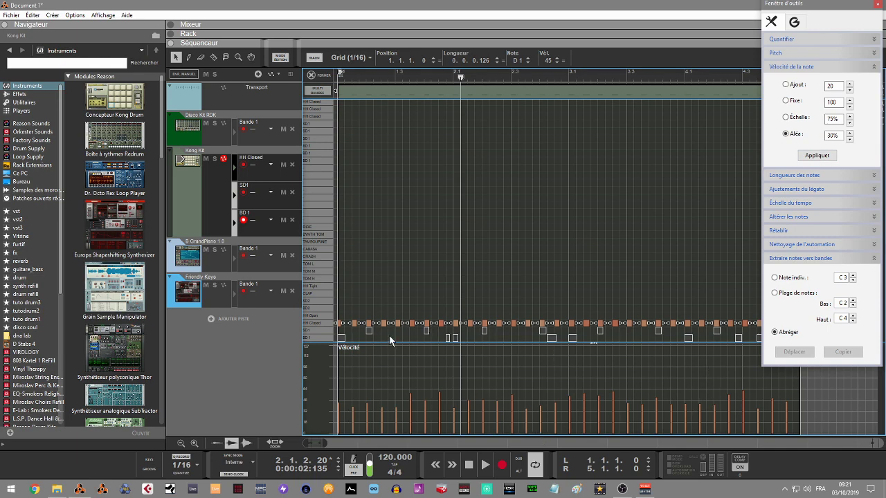
Select all SD1 notes in the Kong Kit track and randomize their velocities with Aléa at 30%
click(326, 329)
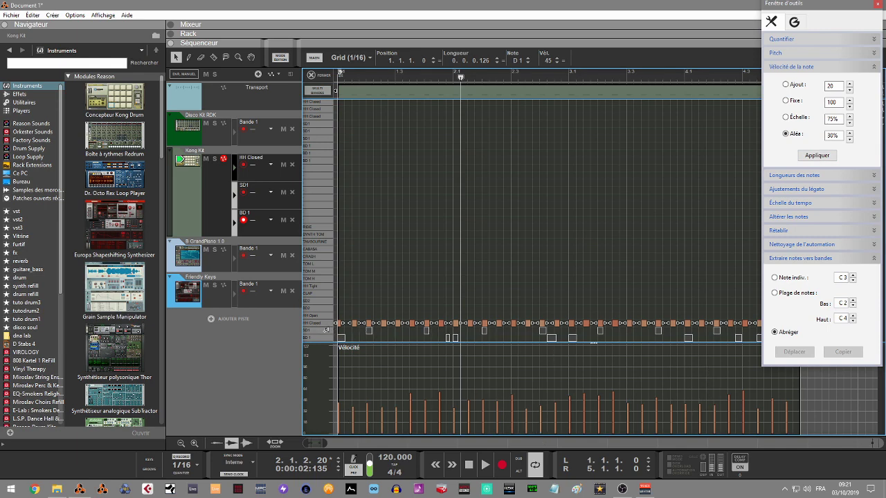
click(369, 332)
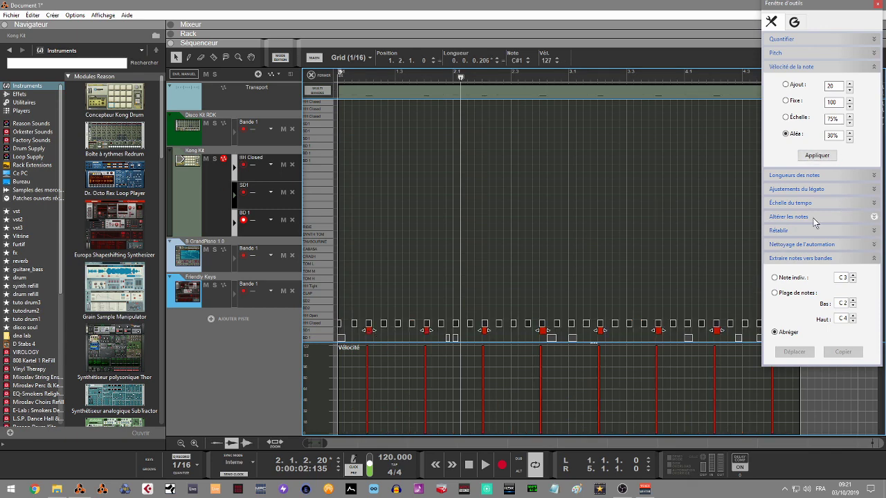
click(824, 156)
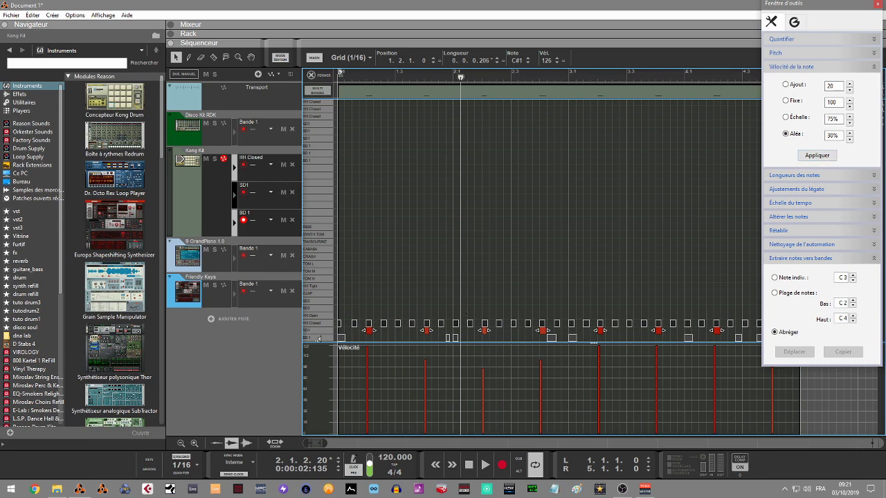
Select all BD 1 notes in the Kong Kit track and randomize their velocities with Aléa at 30%
click(342, 338)
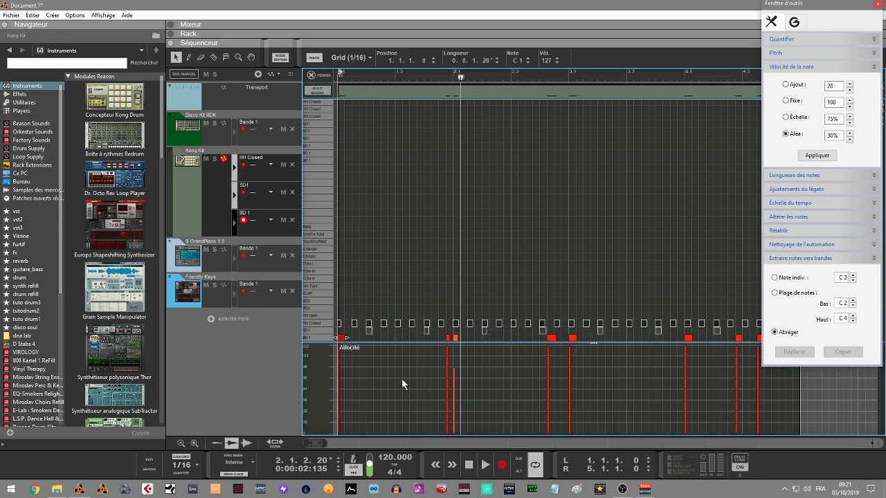
key(ctrl+a)
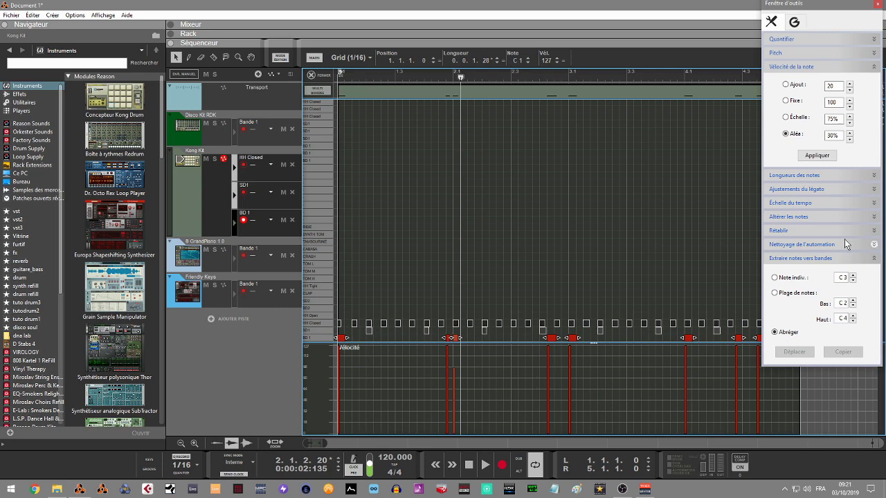
click(817, 156)
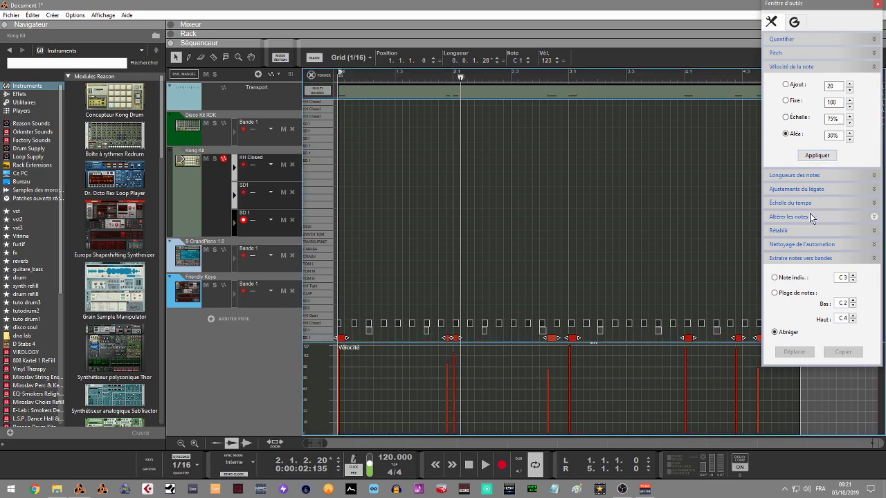
Play back the drum pattern to hear the randomized velocities, with the metronome click switched off
key(space)
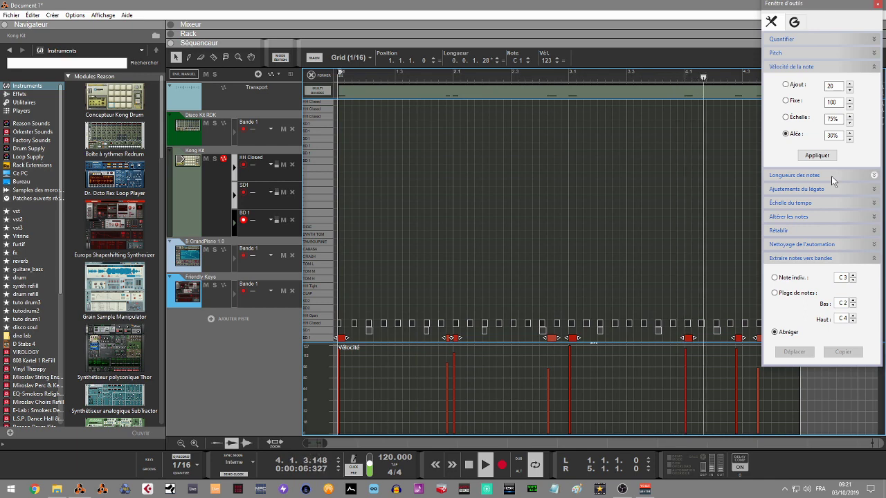
key(space)
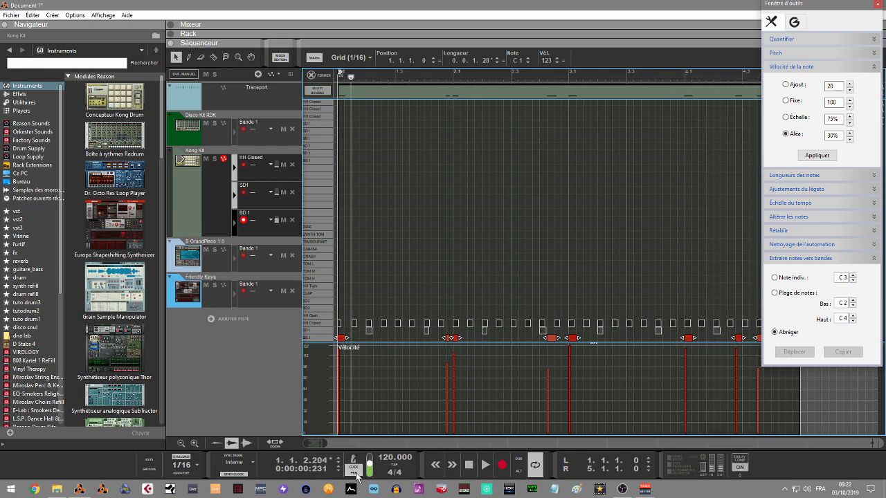
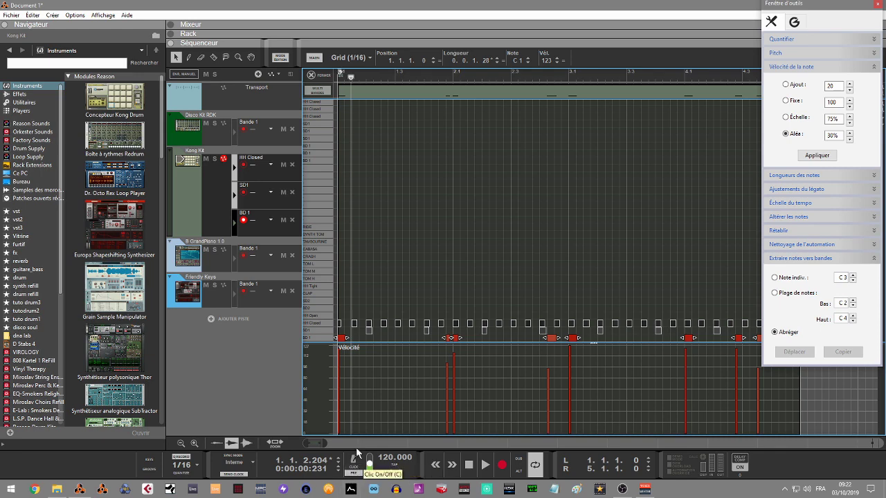
key(space)
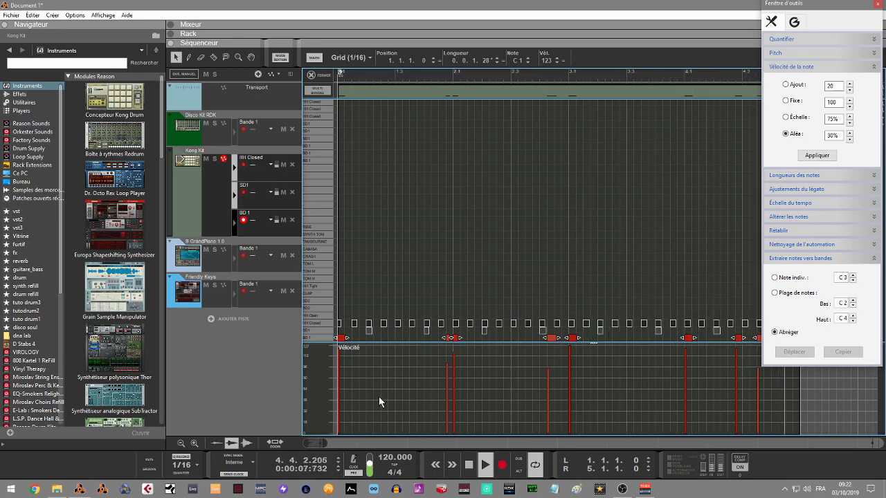
Leave note editing and record a four-bar chord part on the B GrandPiano 1.0 track over the drum loop
click(220, 264)
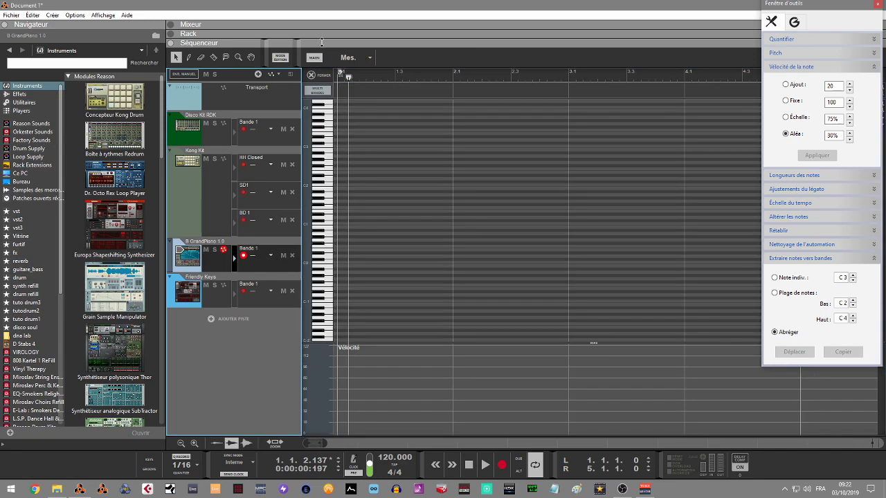
click(311, 74)
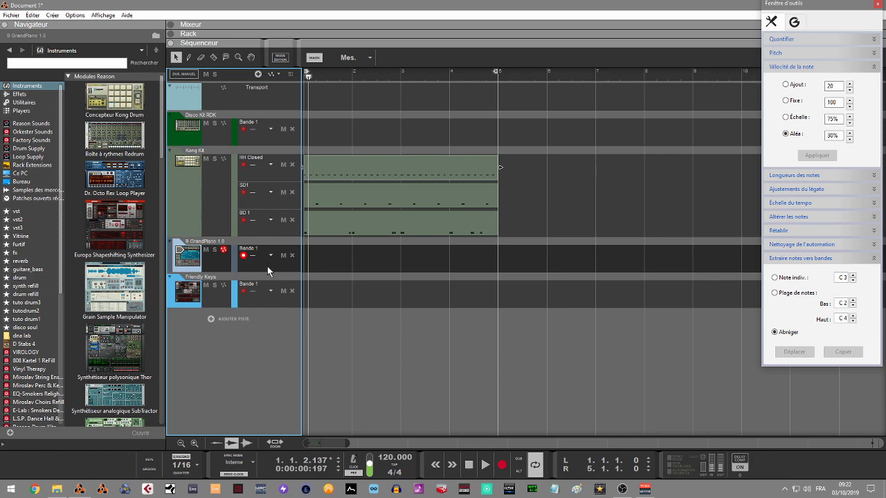
key(space)
key(ctrl+Return)
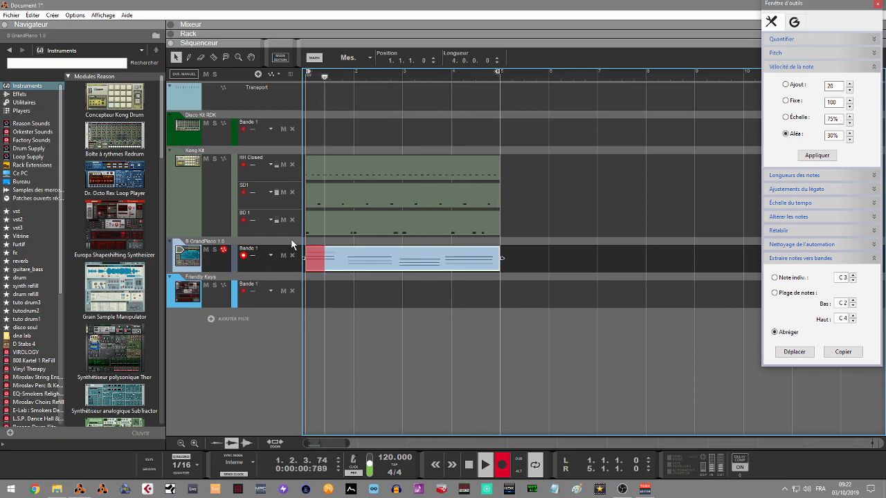
key(ctrl+Return)
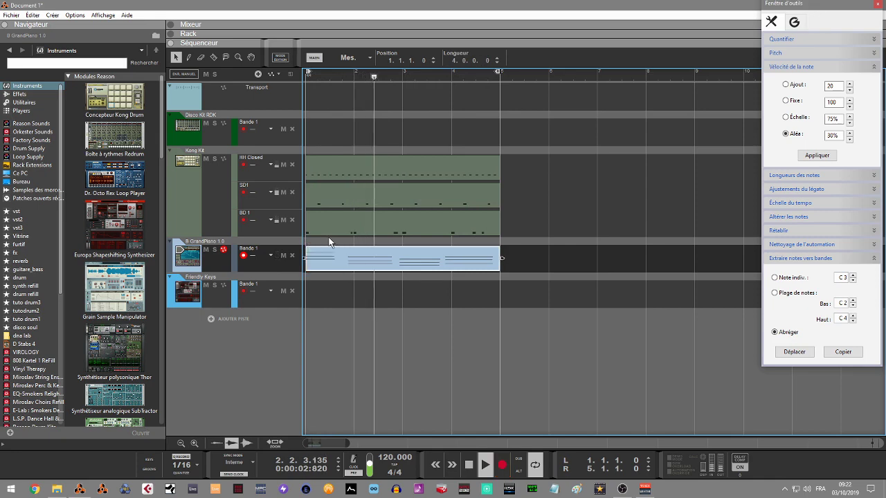
Open the piano clip for note editing and move the third chord's notes to start at position 3.1.1.0
double_click(415, 260)
drag(549, 173, 601, 228)
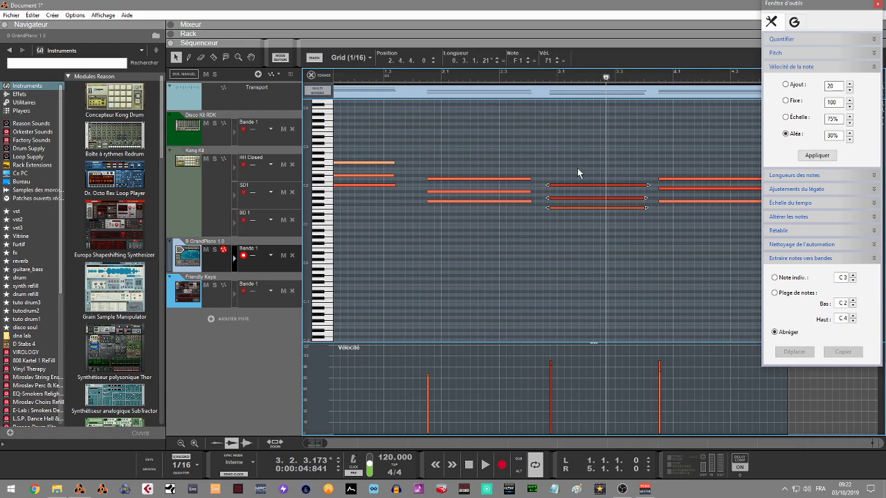
drag(572, 185, 579, 185)
key(space)
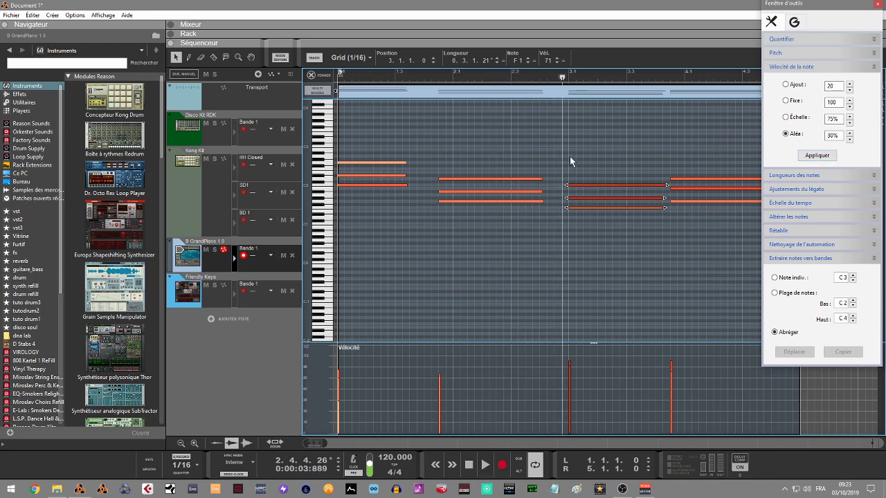
Randomize the velocities of all piano clip notes with Aléa at 30% and play back the result
key(ctrl+a)
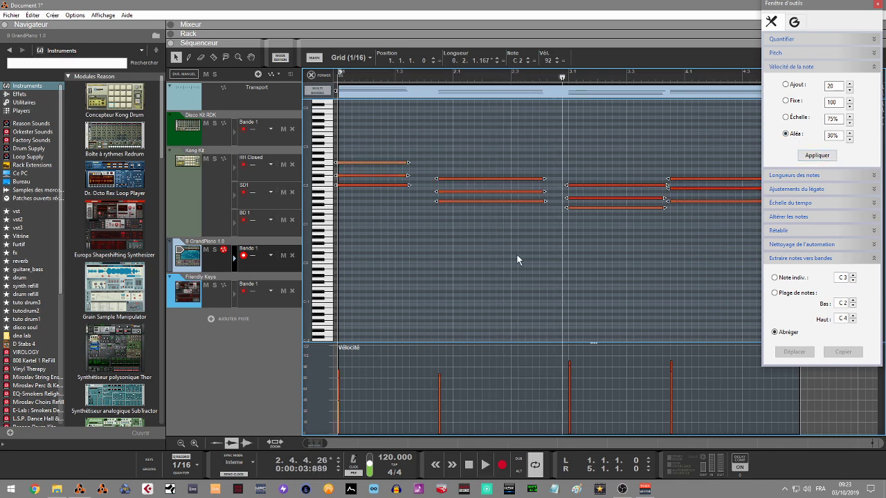
click(805, 158)
key(space)
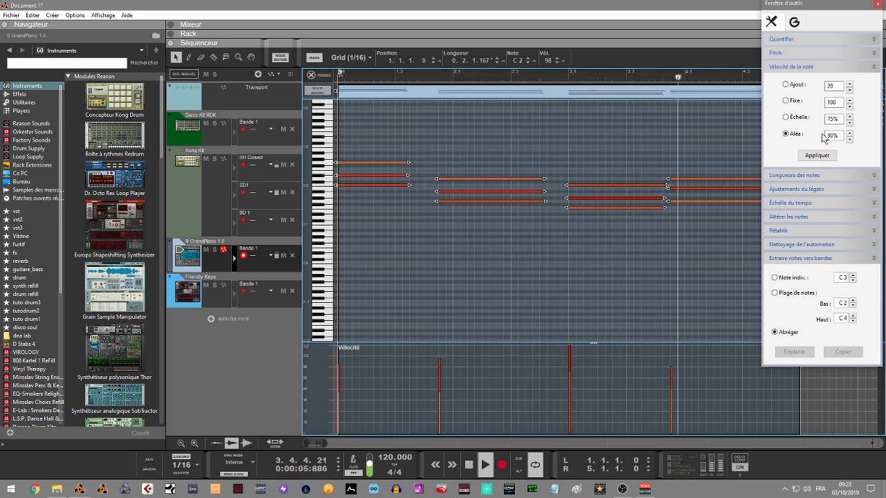
key(space)
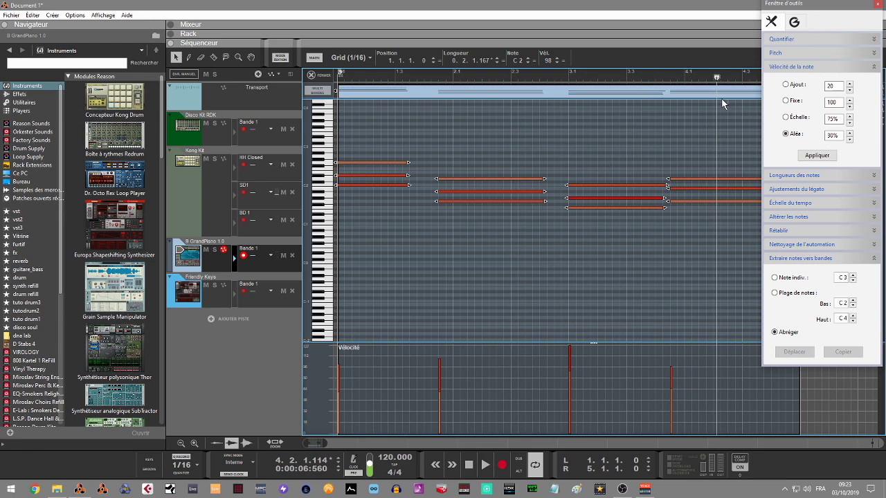
Leave note editing of the piano clip and close the tool window
click(315, 79)
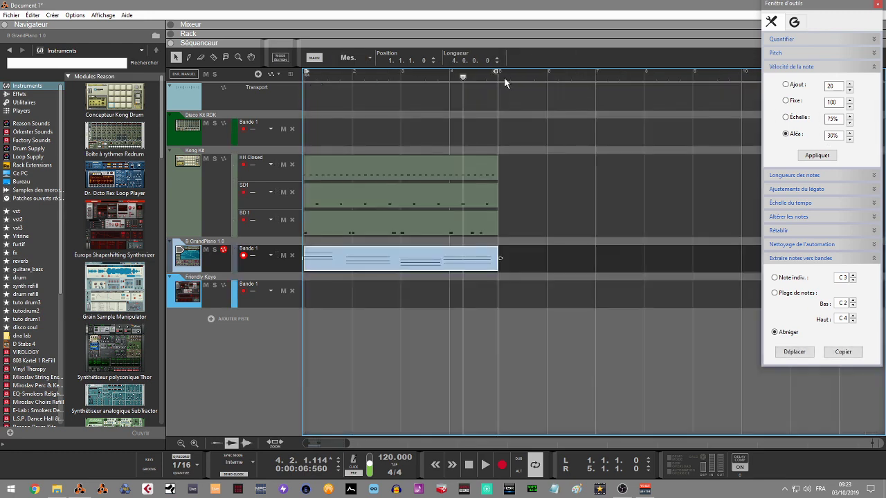
click(877, 4)
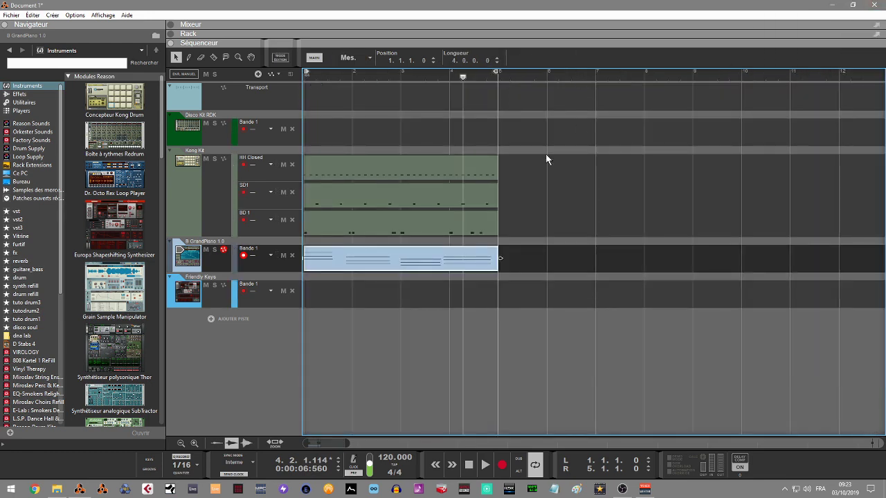
click(183, 459)
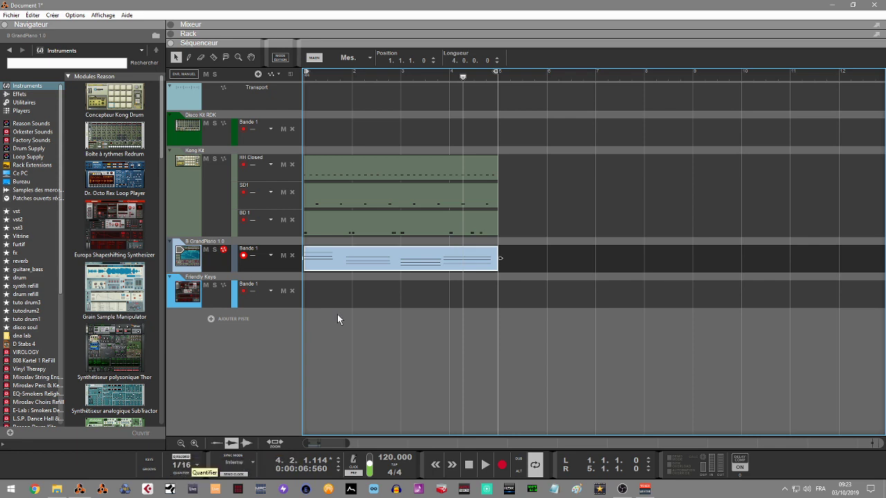
Reopen the piano clip, quantize all its notes with the 1/16 quantize value, and clear the note selection
double_click(347, 270)
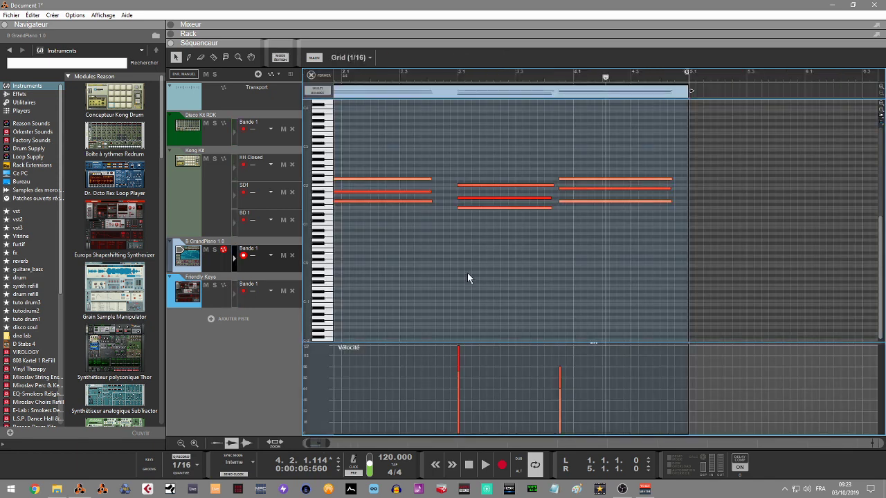
key(ctrl+a)
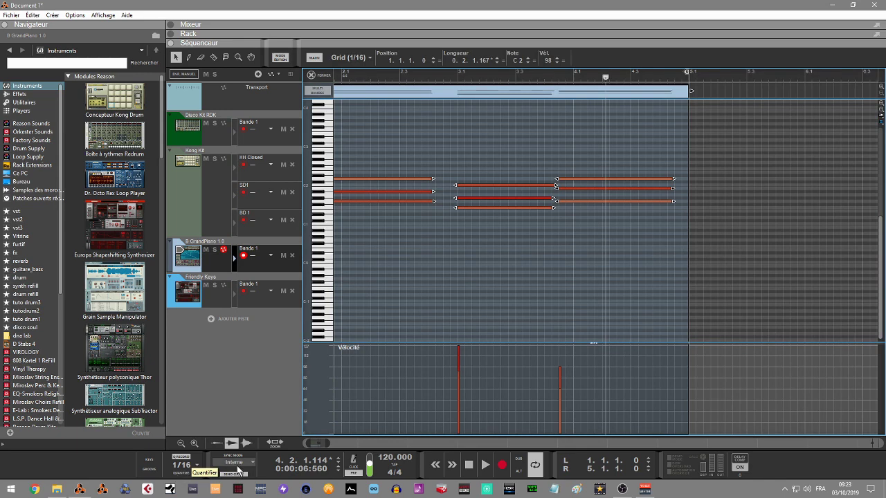
right_click(482, 185)
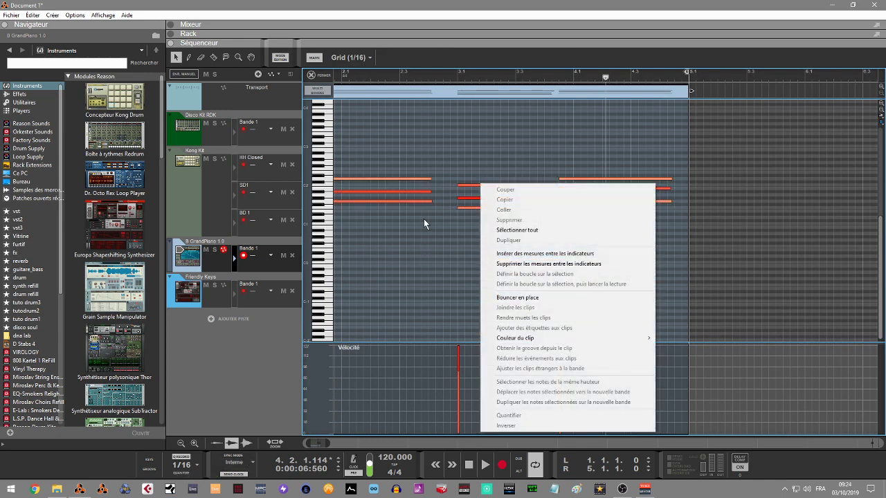
click(456, 322)
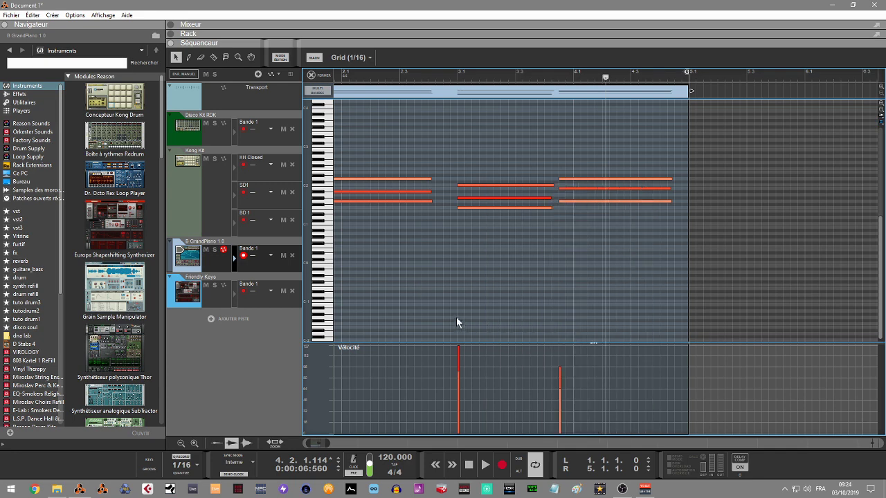
key(ctrl+a)
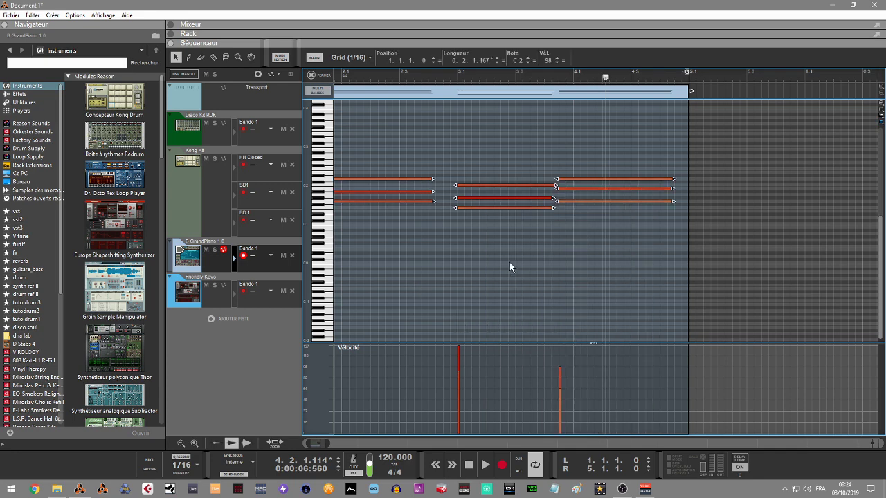
right_click(504, 184)
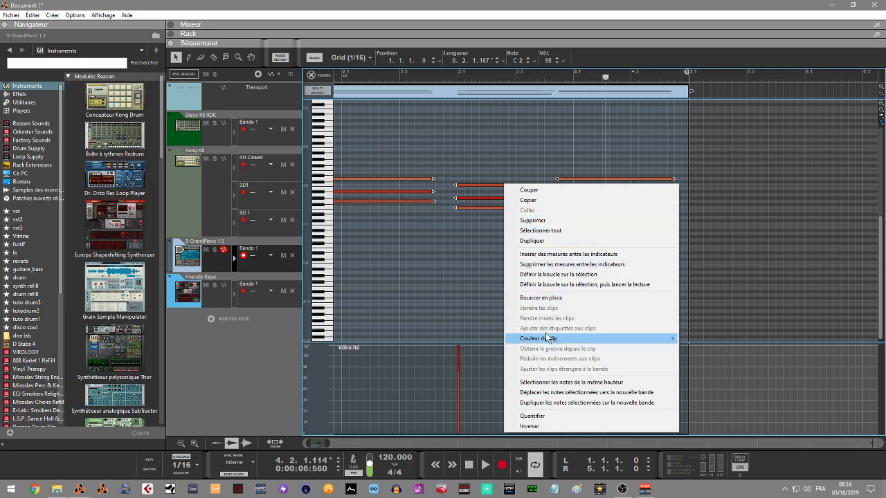
click(540, 418)
click(423, 304)
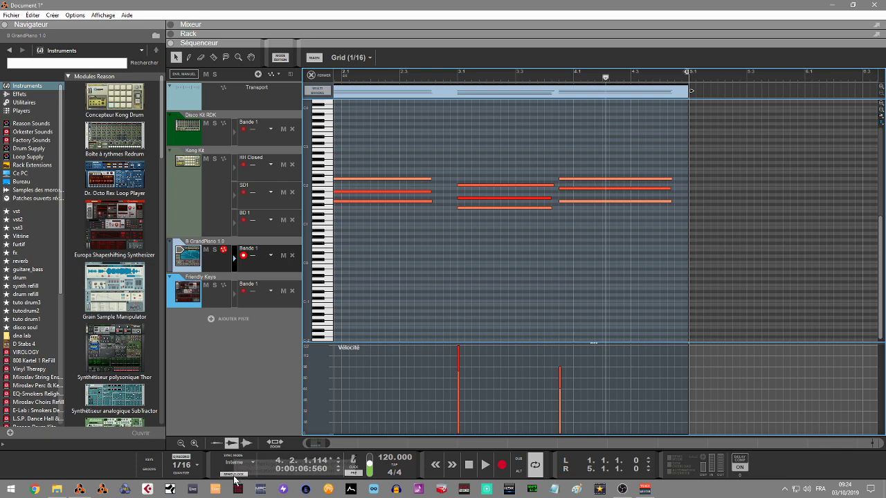
Examine the available transport sync mode options without changing the Interne setting
click(253, 462)
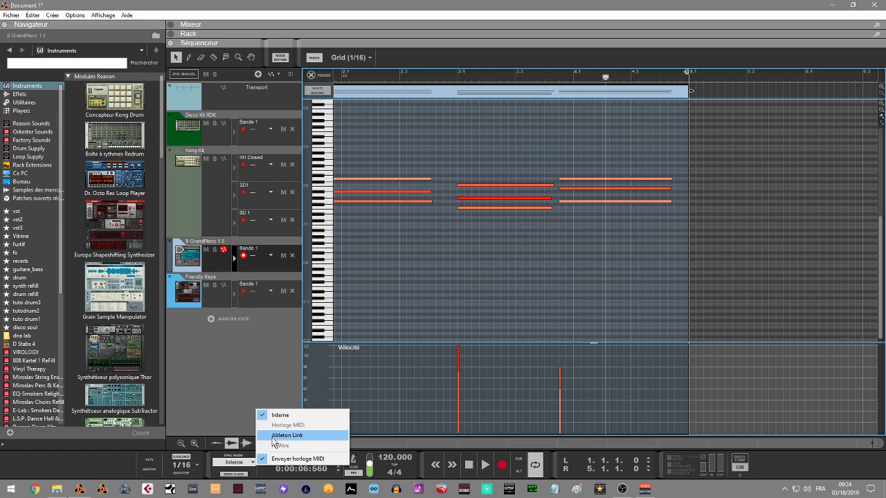
click(247, 392)
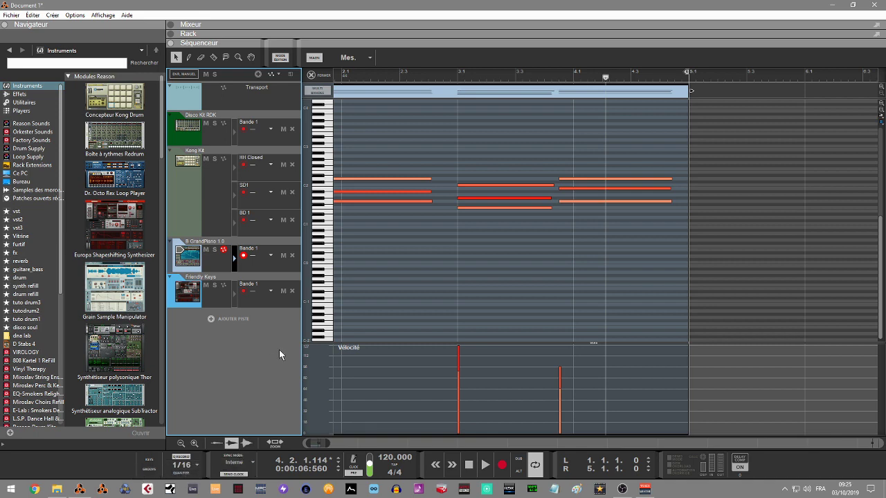
Leave note editing of the piano clip and display the ReGroove Mixer
click(317, 75)
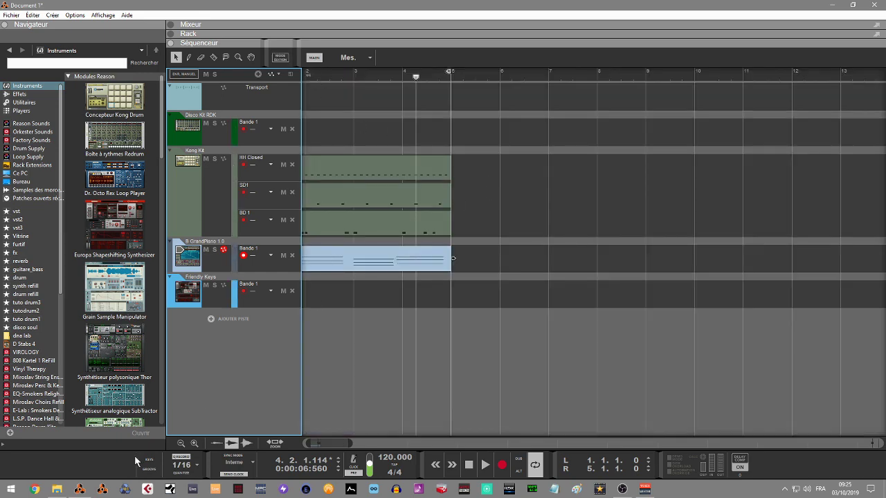
click(148, 469)
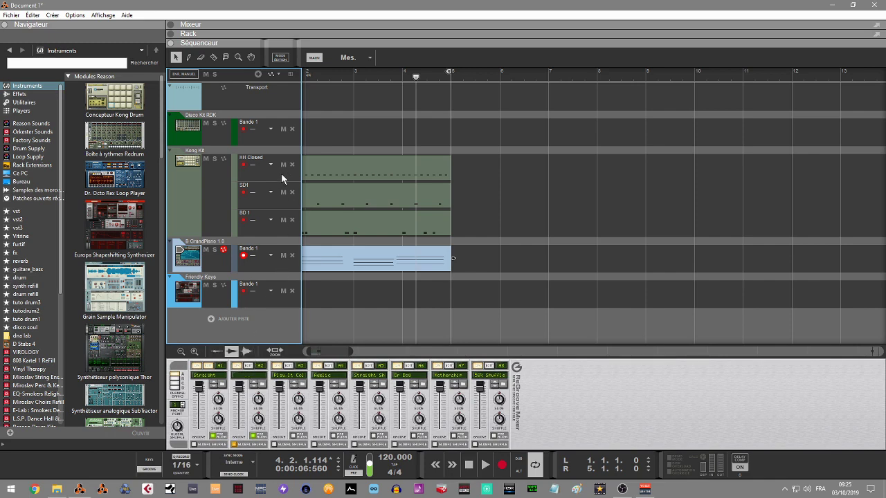
Show the rack and add an Instrument MIDI externe below the Friendly Keys Europa module
key(F6)
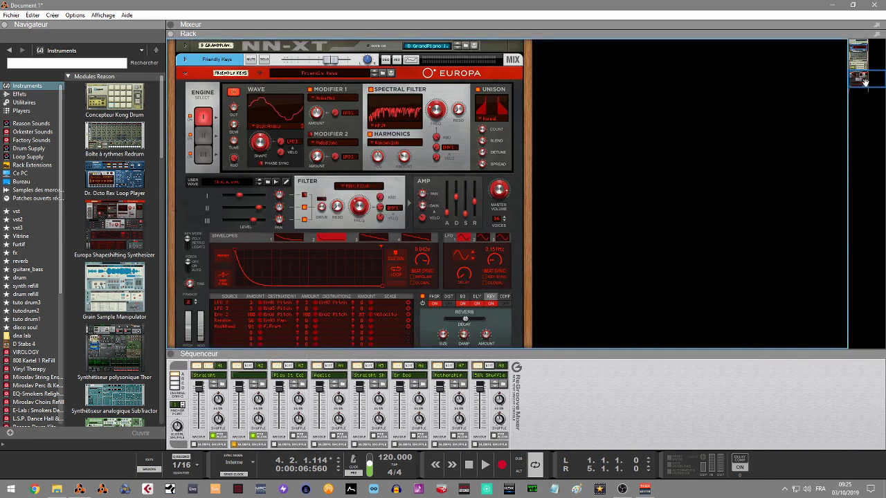
scroll(863, 146, down, 3)
scroll(114, 208, down, 10)
drag(114, 273, 322, 331)
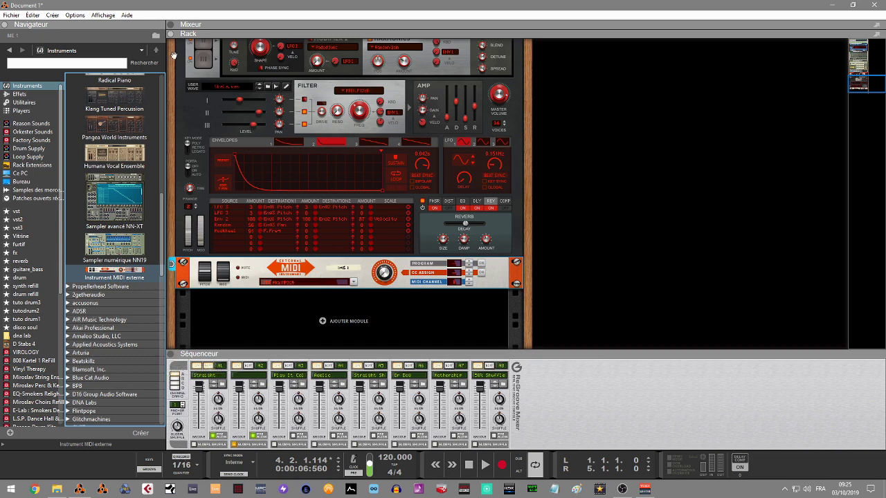
Bring back the sequencer and hide the rack
click(172, 354)
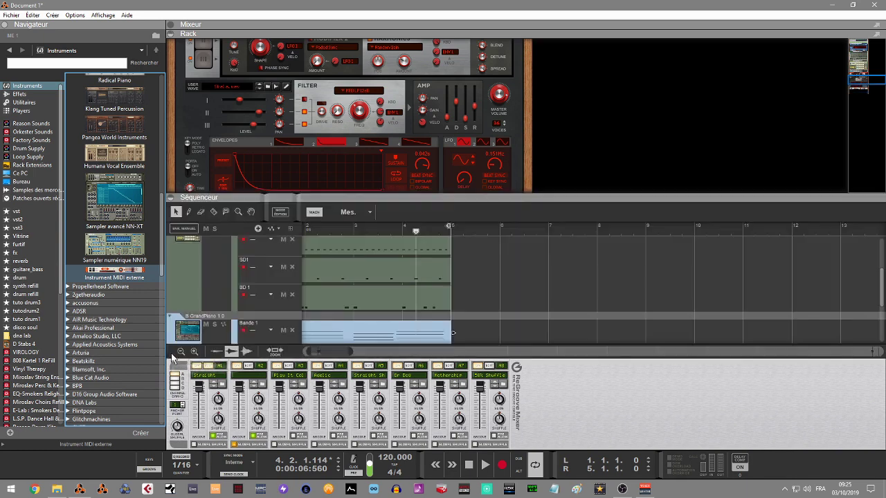
click(170, 34)
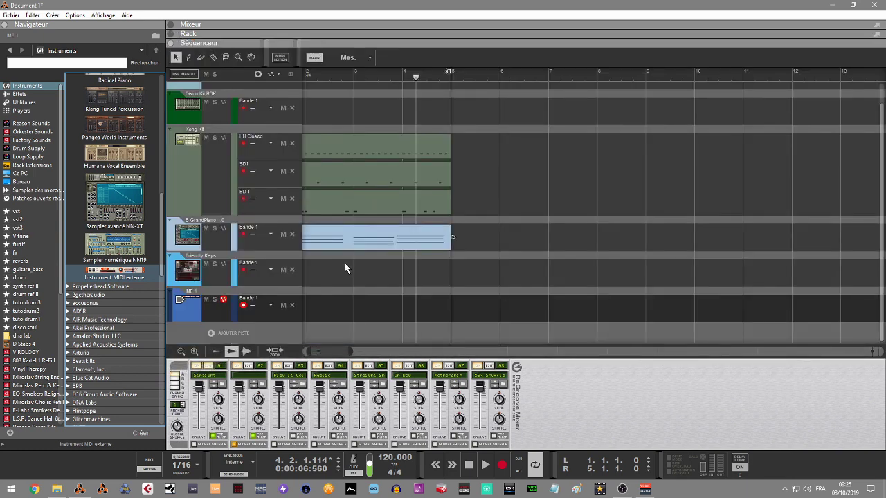
Select the external MIDI instrument's track and open its list of track commands
click(199, 312)
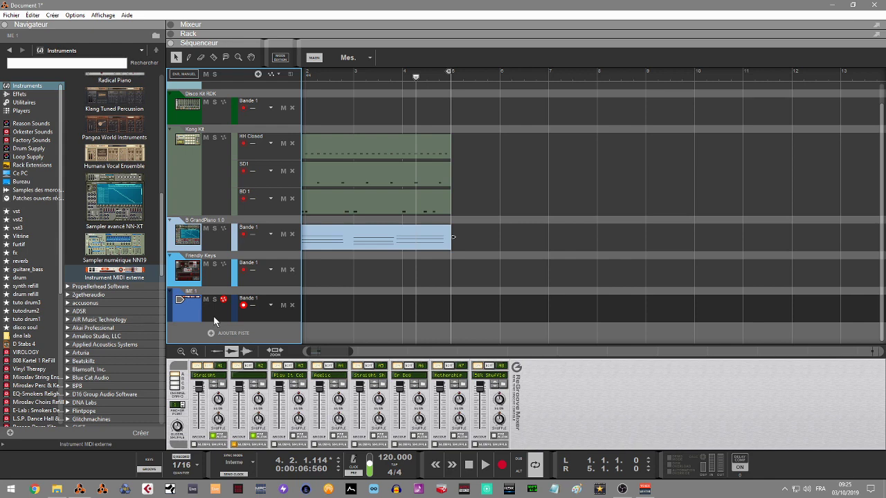
right_click(227, 329)
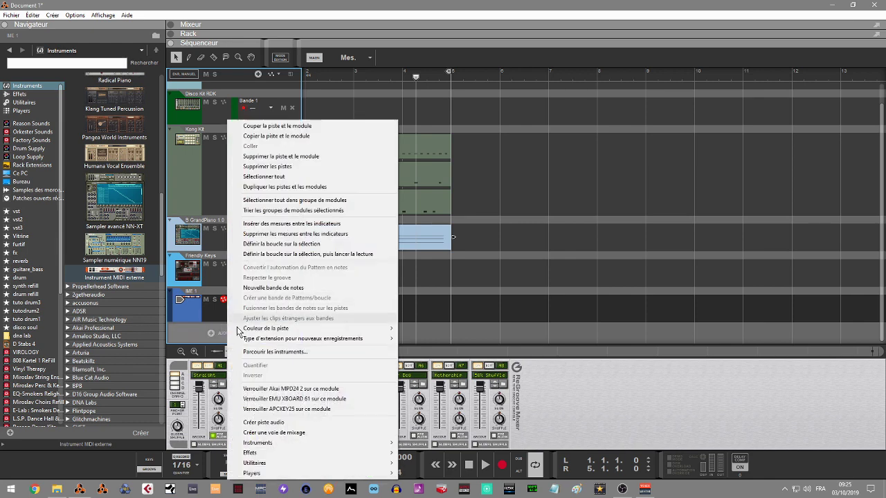
Add an audio track at the end of the track list and look at its device in the rack
click(208, 333)
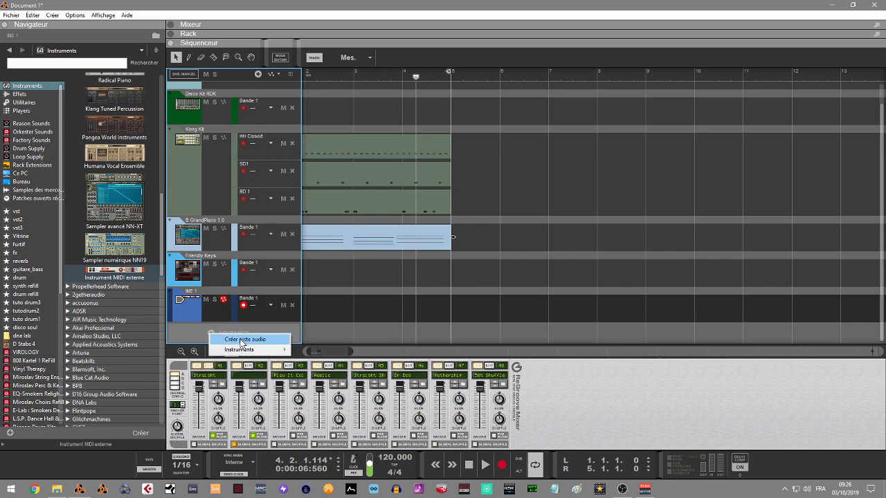
click(238, 339)
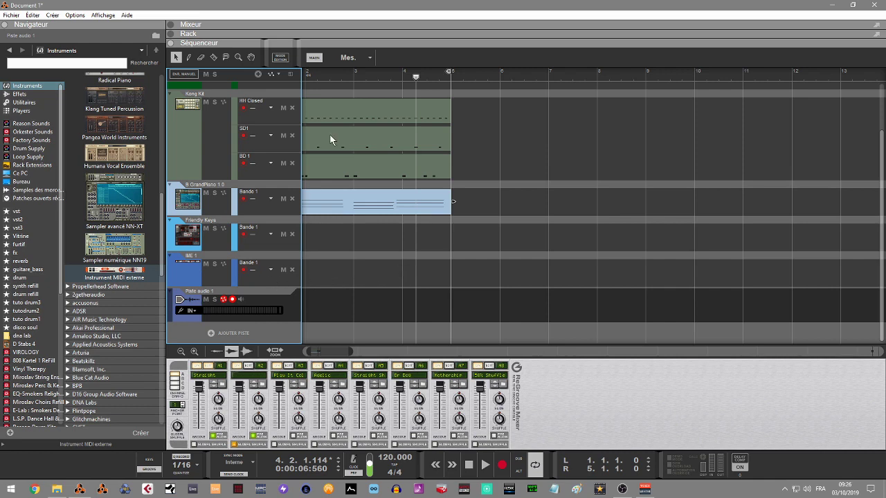
click(174, 34)
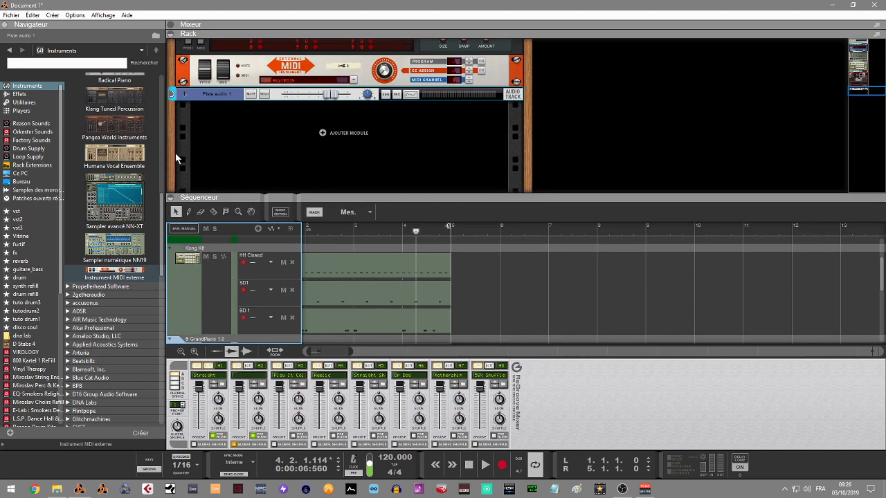
click(171, 198)
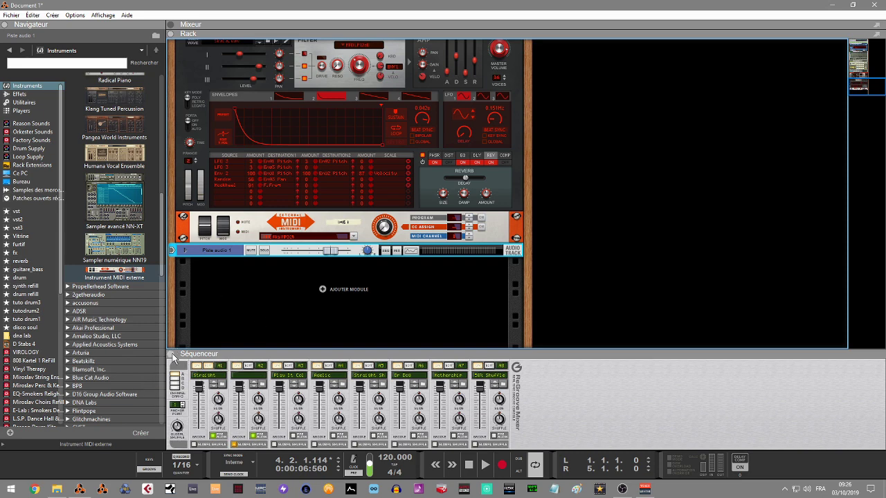
click(173, 354)
click(174, 35)
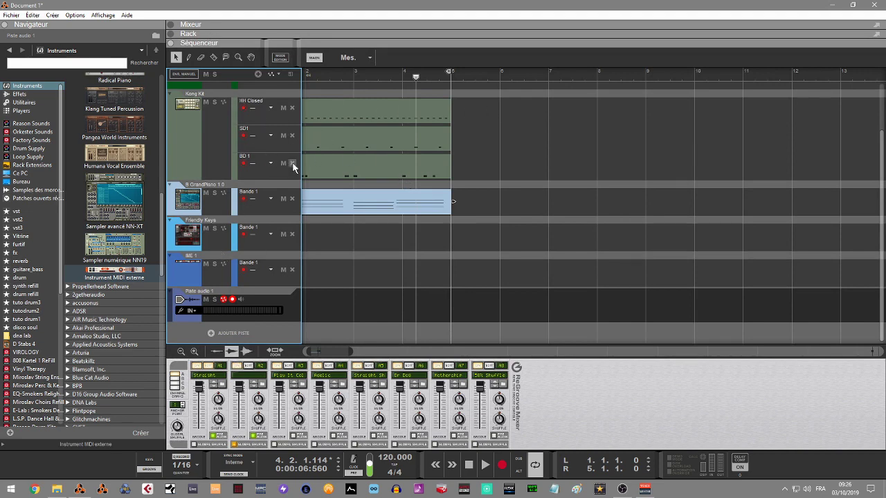
Assign the HH Closed, SD1 and BD 1 lanes of the Kong Kit track to groove channel A1 (Straight)
click(270, 109)
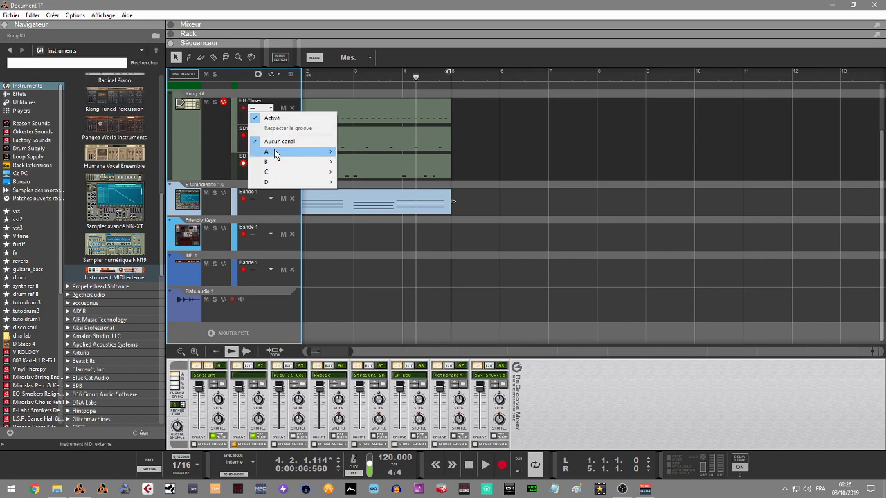
mouse_move(275, 154)
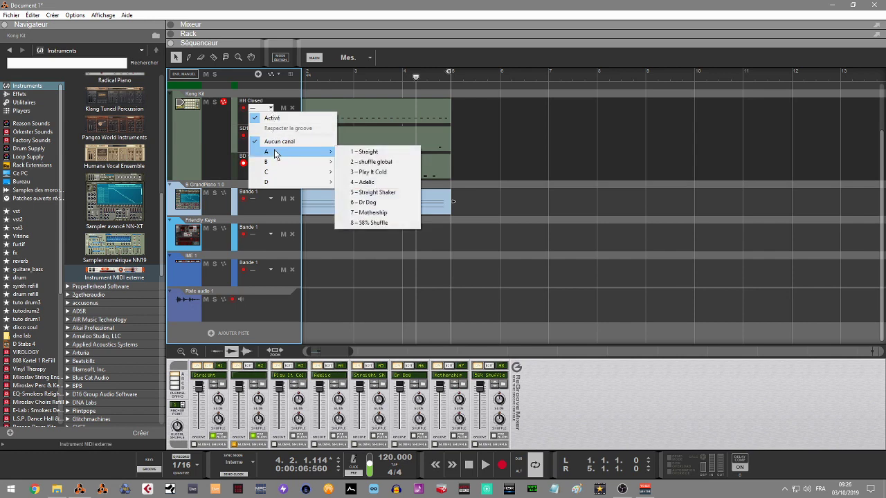
click(367, 153)
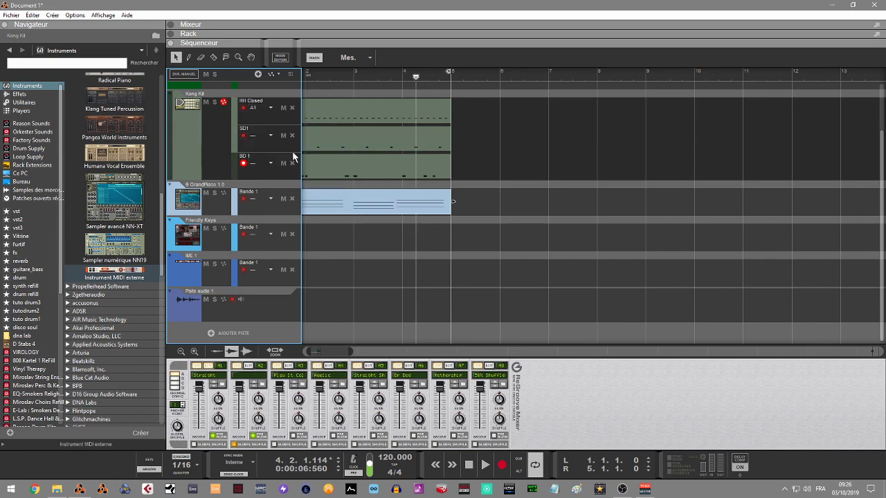
click(271, 107)
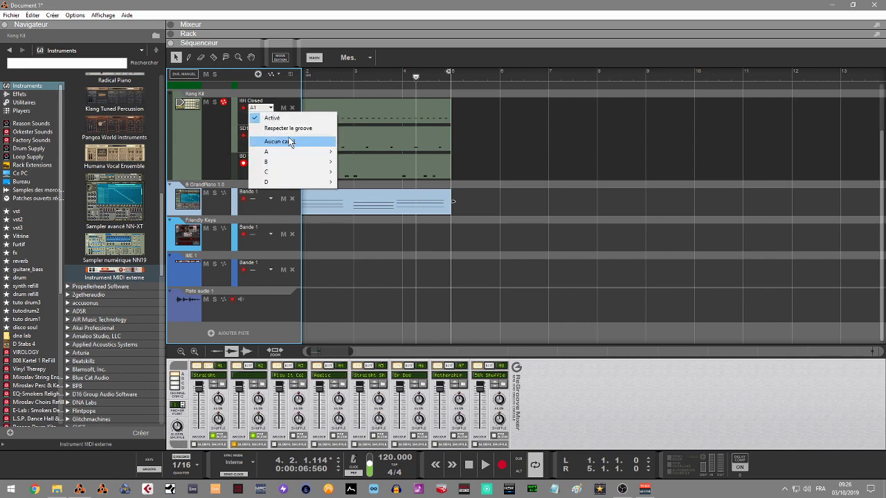
mouse_move(316, 153)
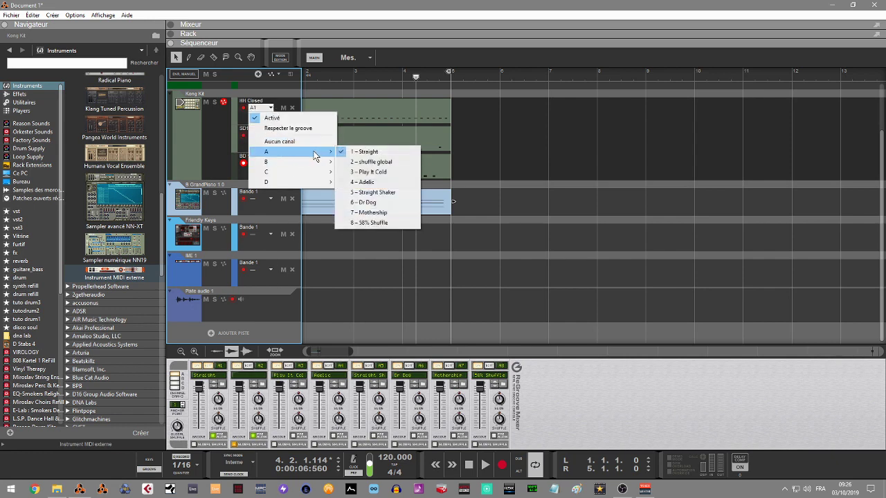
click(349, 153)
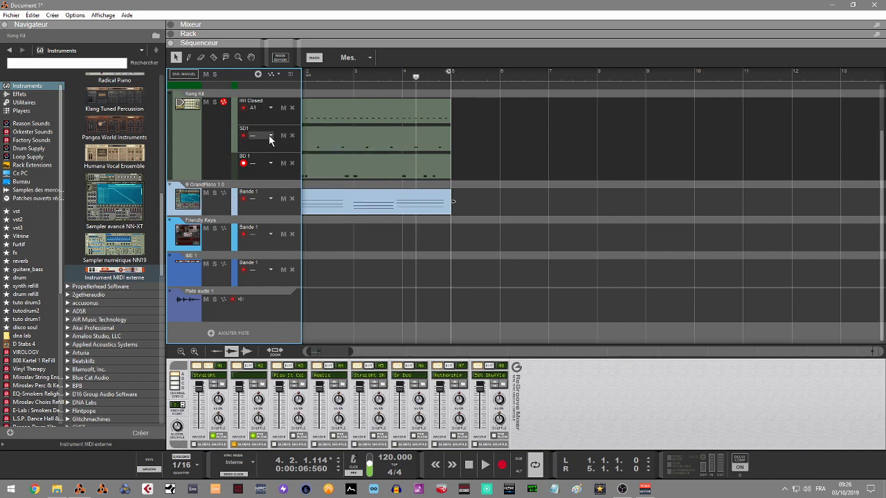
click(266, 136)
mouse_move(336, 184)
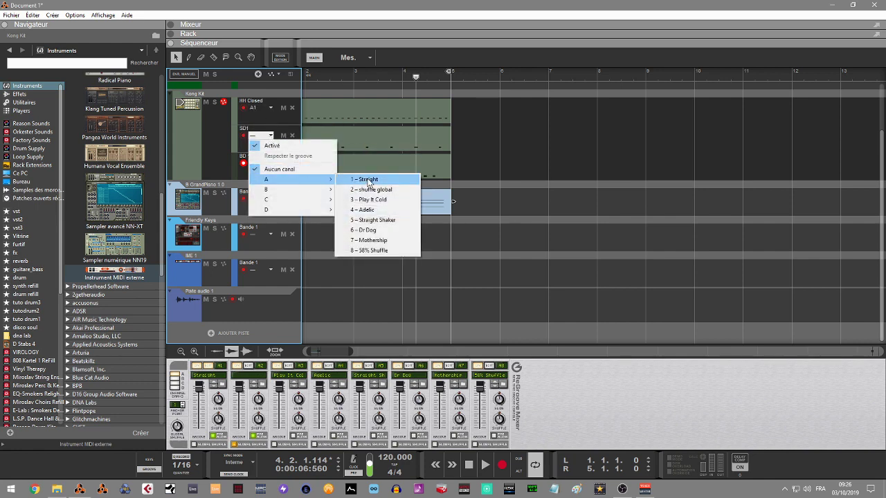
click(367, 179)
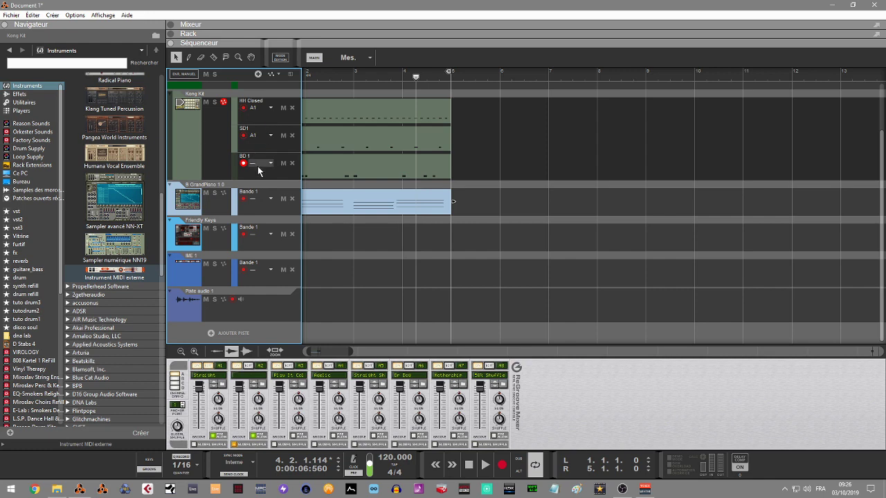
click(266, 163)
mouse_move(288, 208)
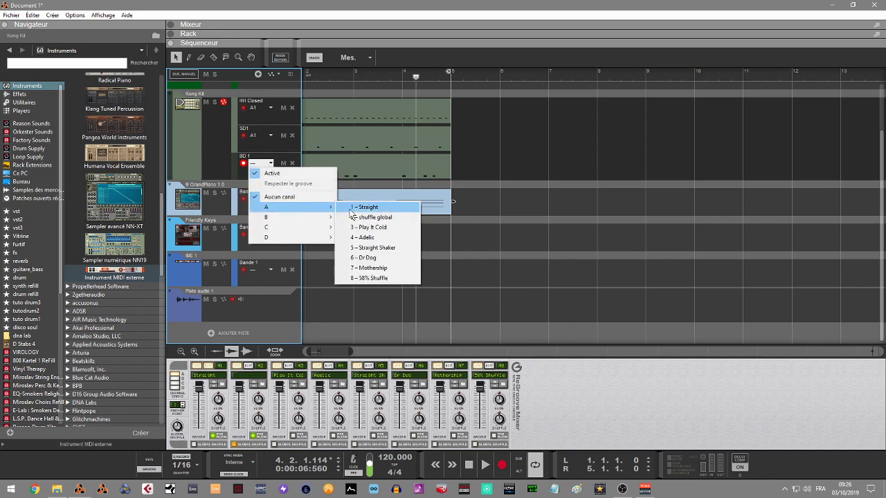
click(352, 208)
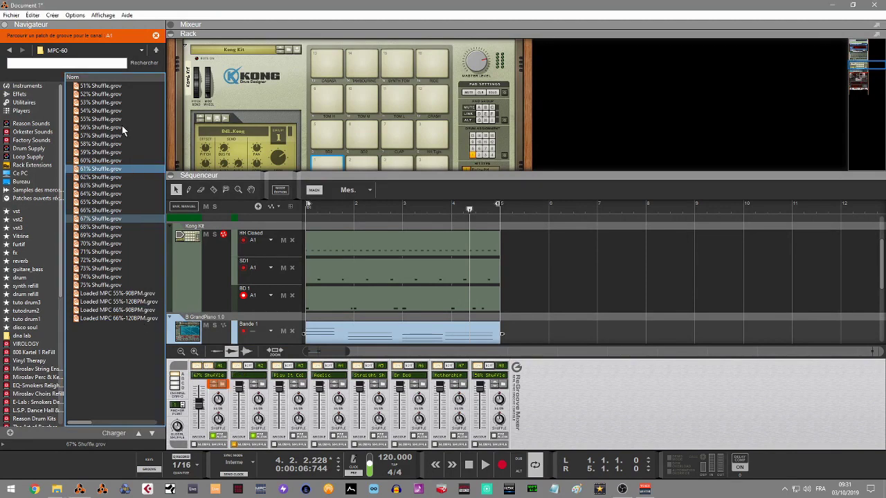
Select the 67% Shuffle groove patch for channel A1 and raise its groove amount to the maximum while the loop plays from the start
click(95, 220)
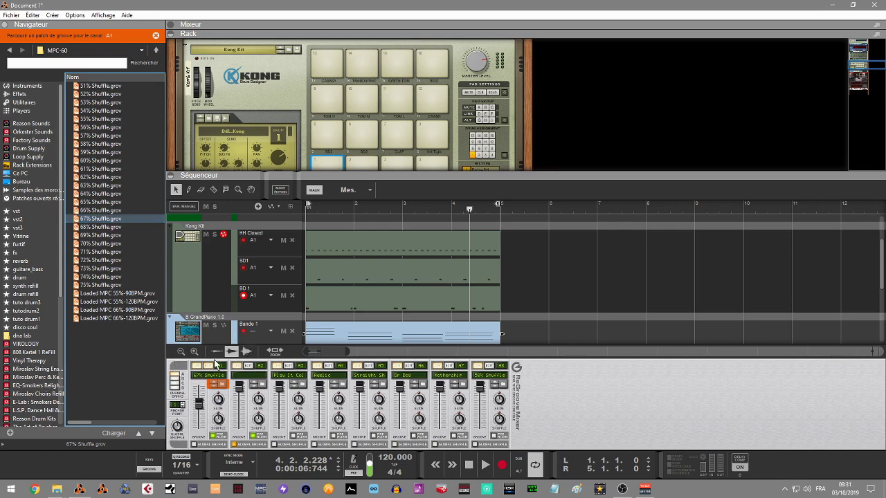
key(KP_0)
key(space)
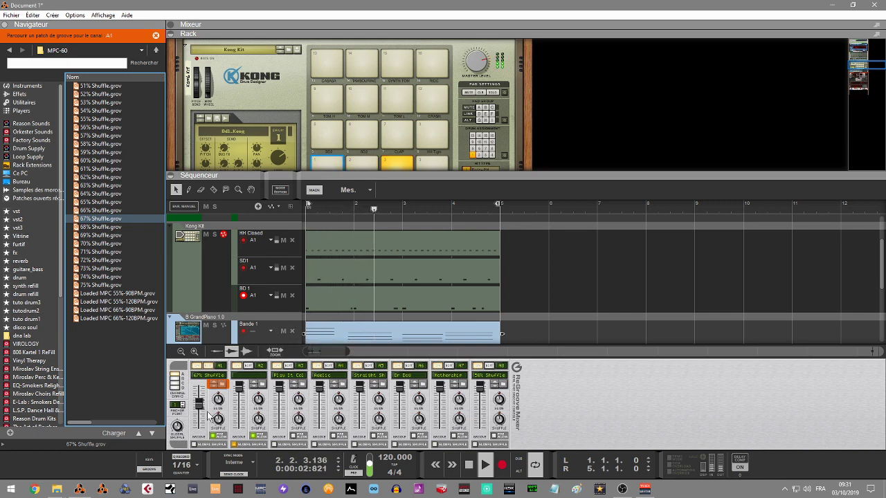
drag(199, 404, 199, 388)
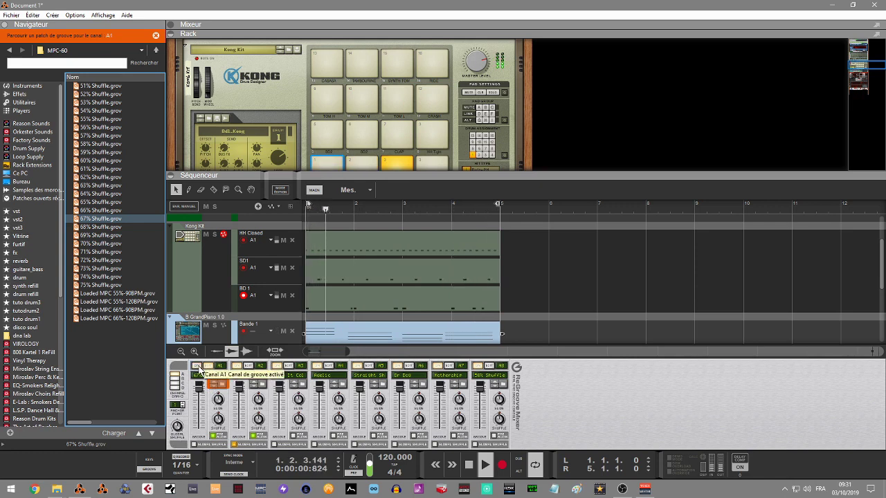
key(space)
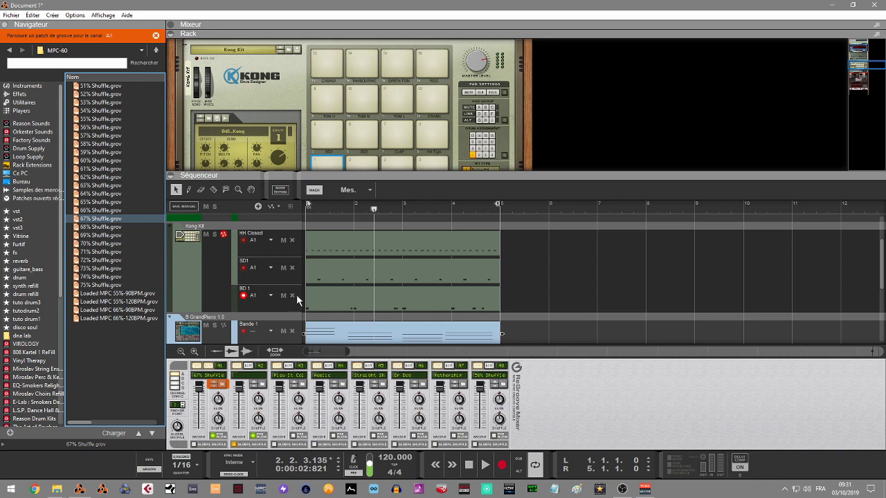
Adjust the Shuffle amount of groove channel A1 while listening to the loop, and stop playback
key(space)
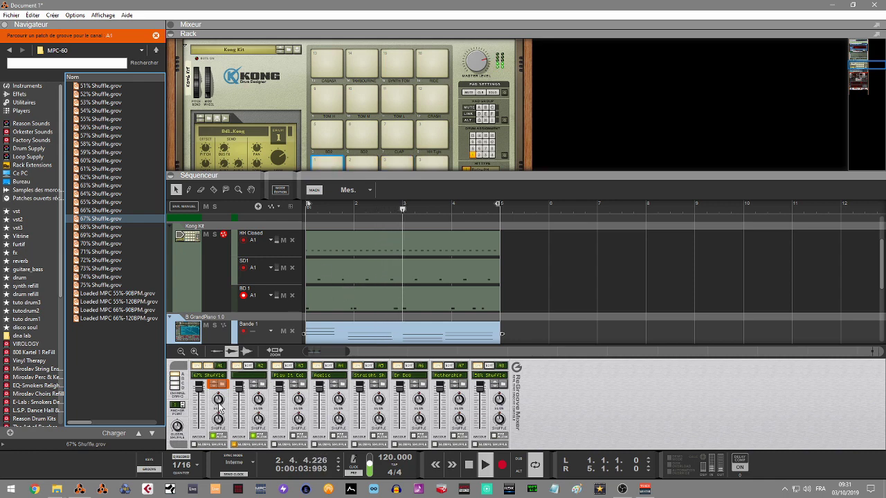
scroll(215, 399, up, 8)
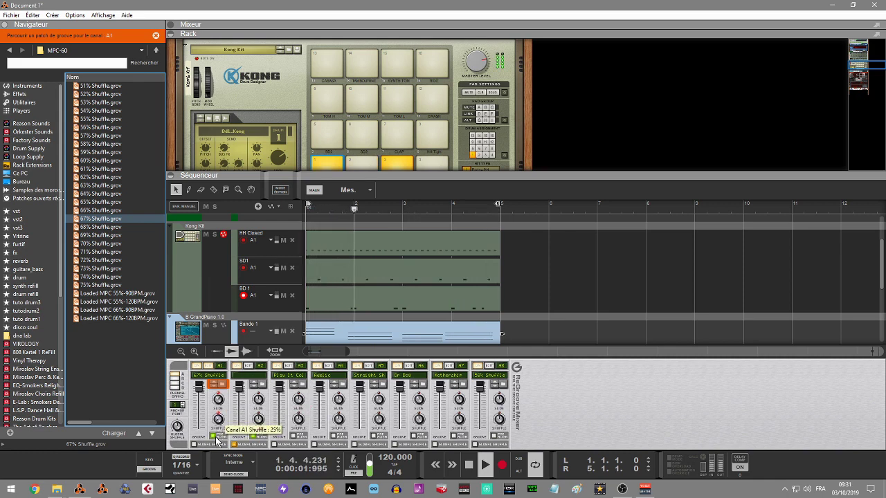
drag(218, 431, 218, 407)
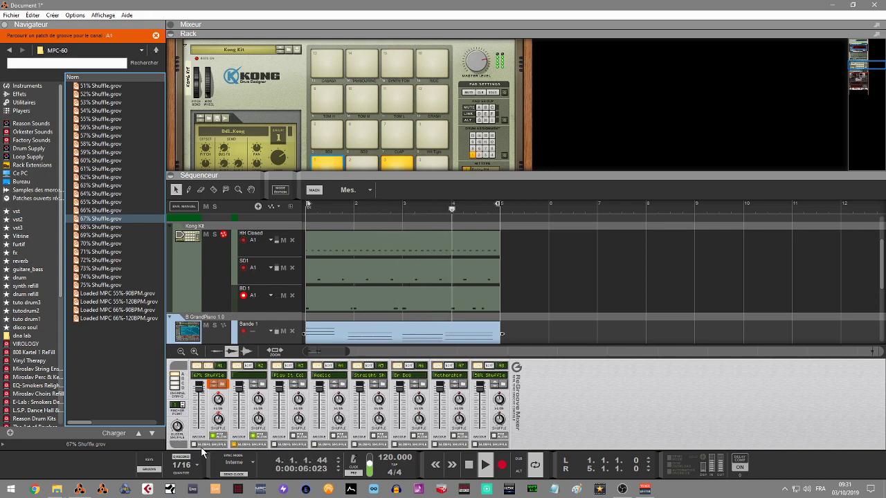
key(space)
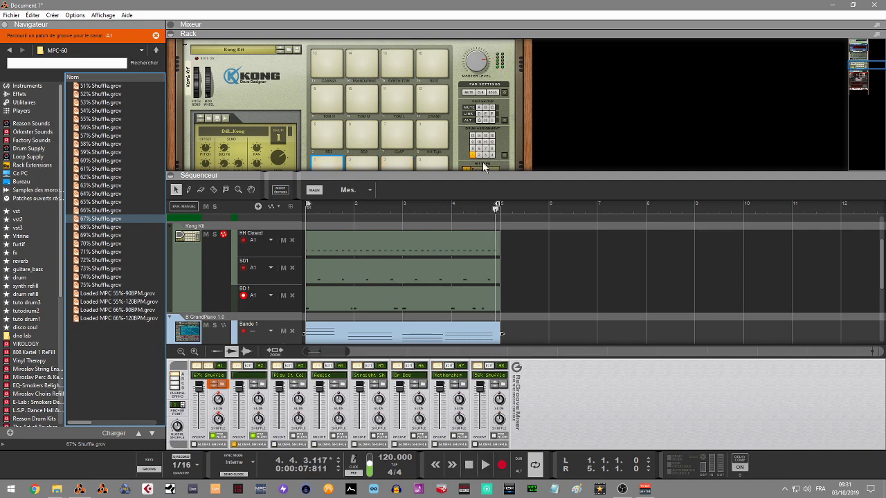
Enlarge the sequencer and check the groove channel options of the B GrandPiano 1.0 and IME 1 lanes
drag(483, 171, 495, 82)
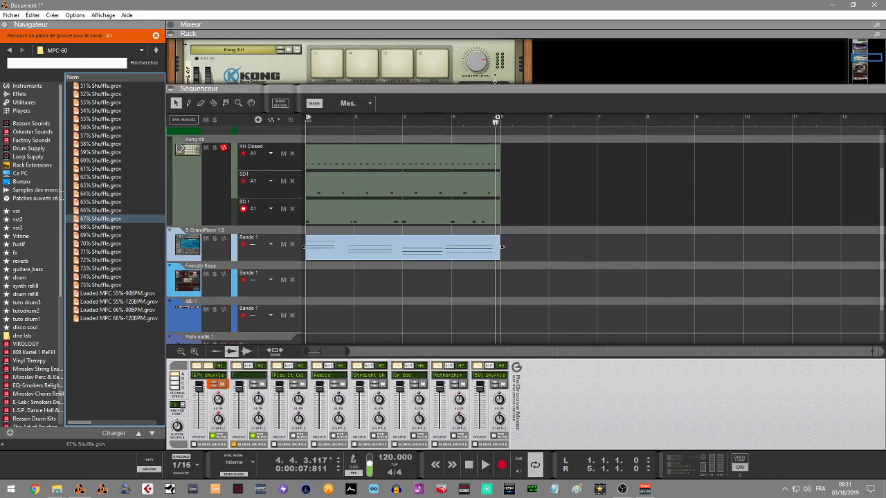
click(268, 246)
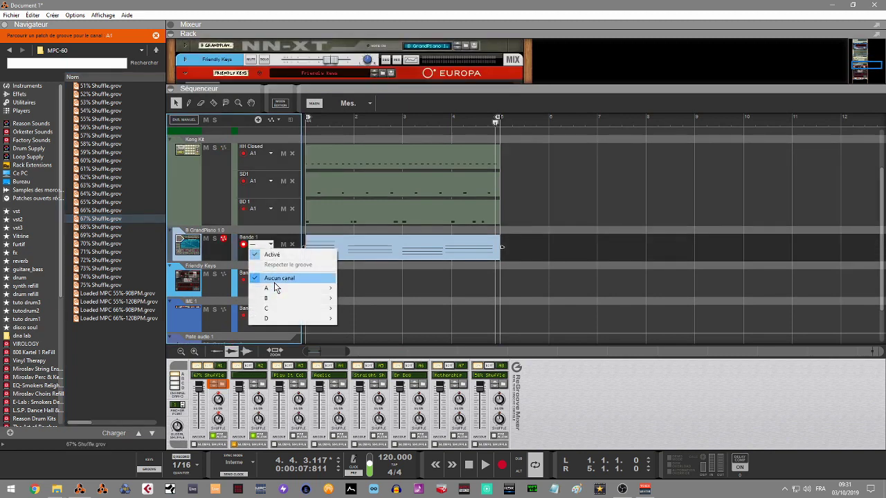
click(208, 263)
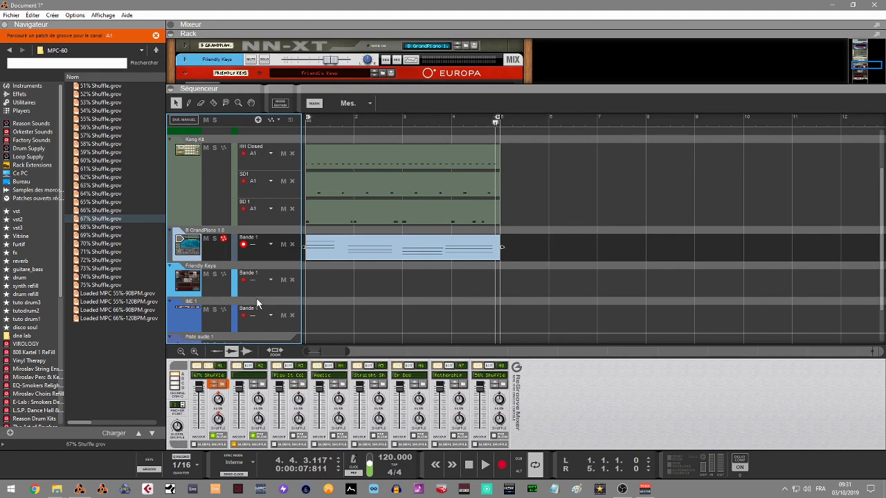
click(270, 316)
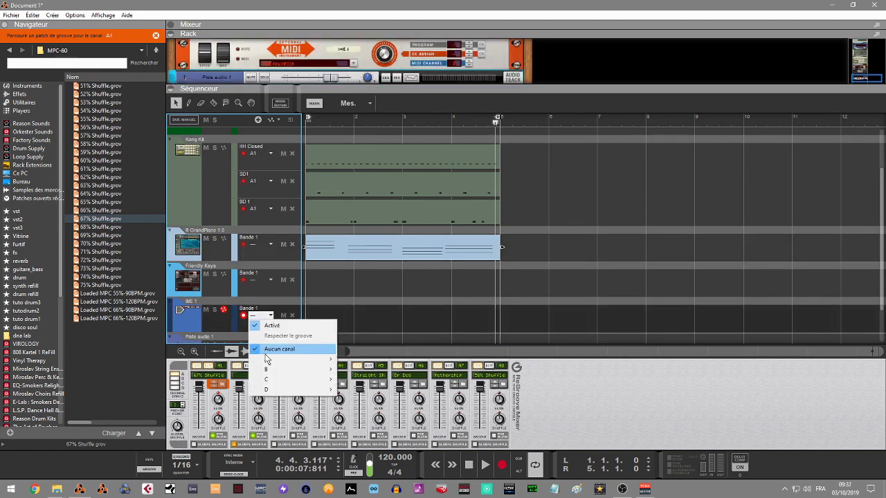
click(208, 321)
Show the Instruments list in the browser and give the rack more room by enlarging it and hiding the ReGroove Mixer
click(308, 57)
click(26, 86)
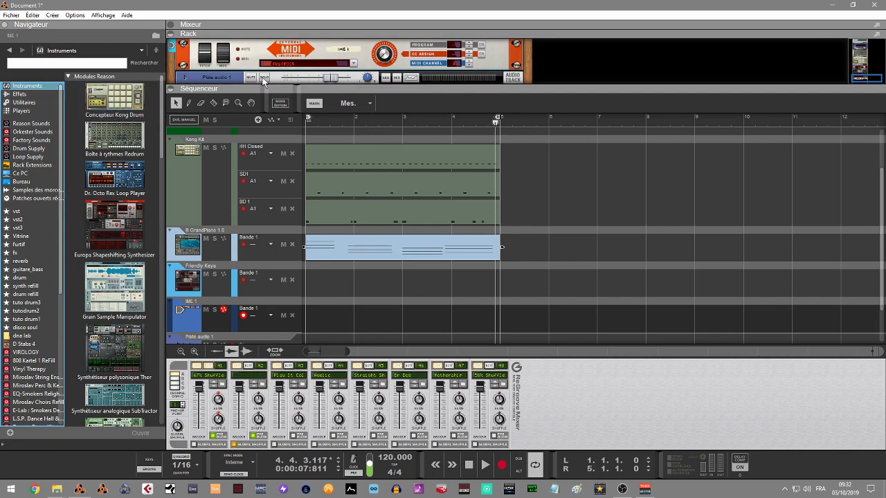
drag(234, 84, 234, 269)
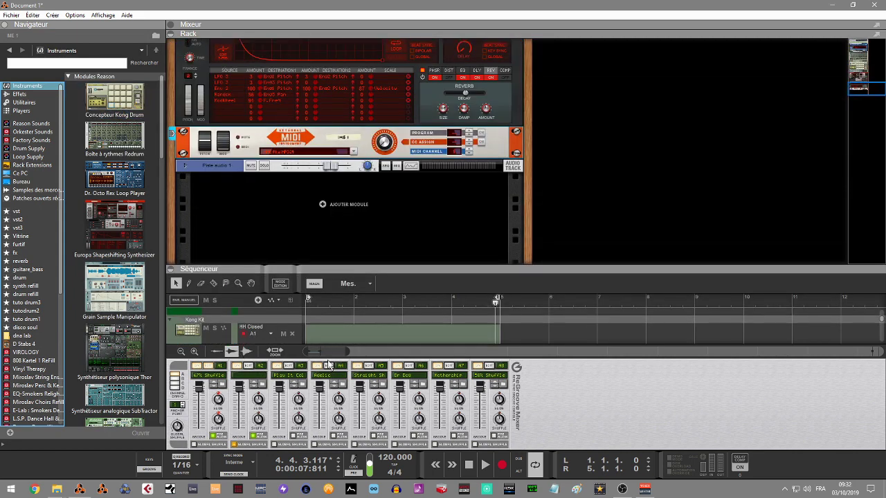
click(148, 470)
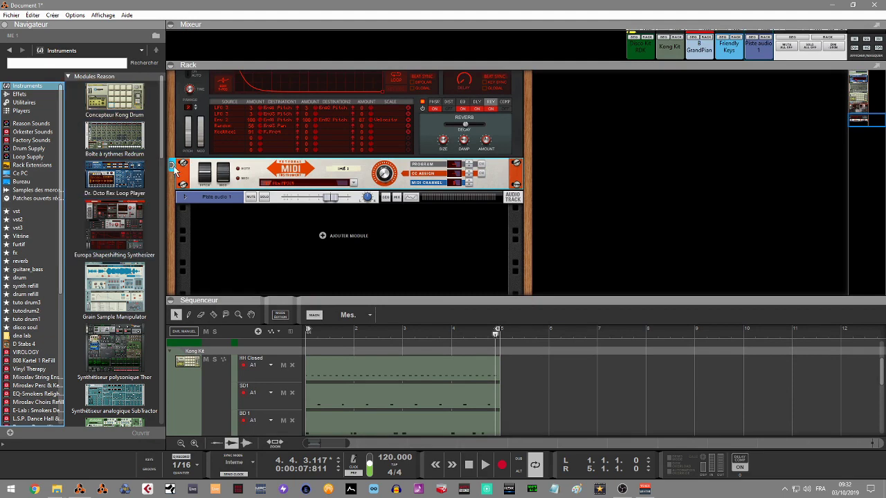
Browse the Reason instrument devices and select the Grain Sample Manipulator
scroll(160, 141, down, 1)
scroll(161, 142, up, 1)
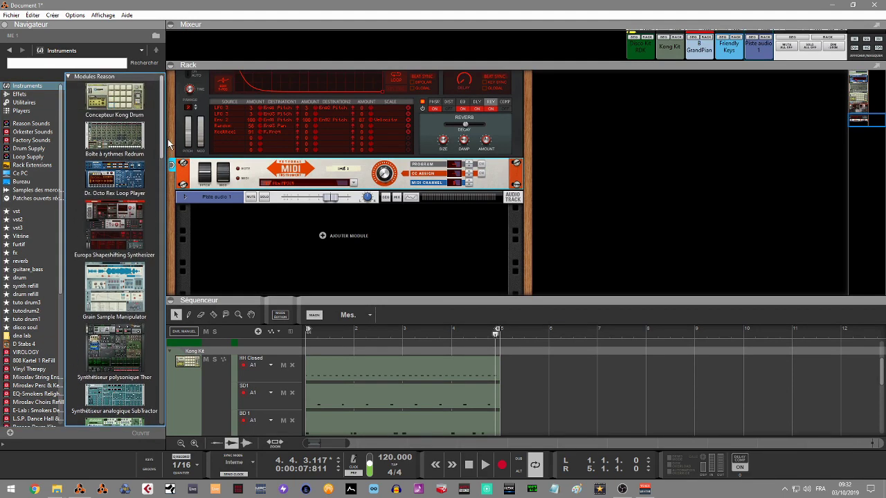
scroll(166, 168, down, 6)
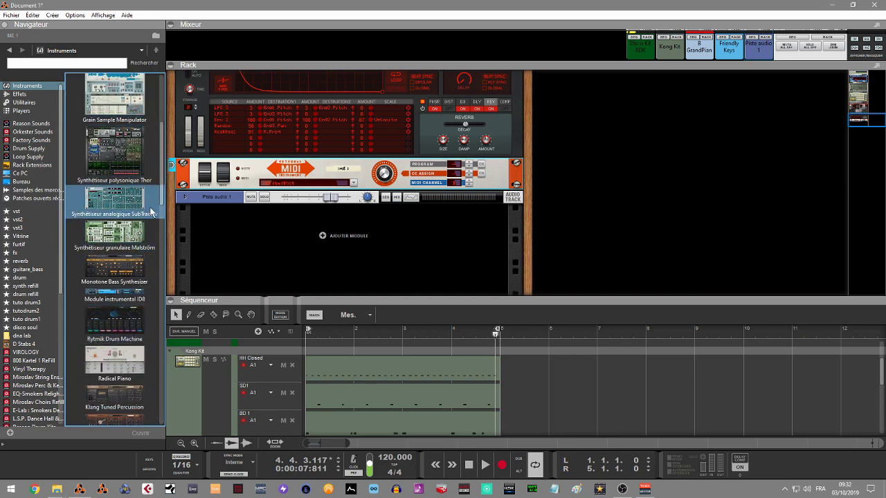
scroll(165, 205, down, 6)
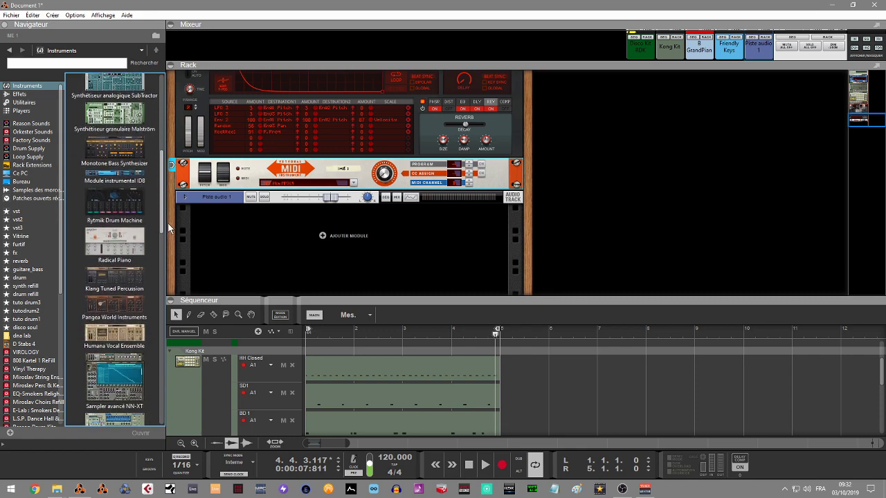
drag(172, 247, 178, 142)
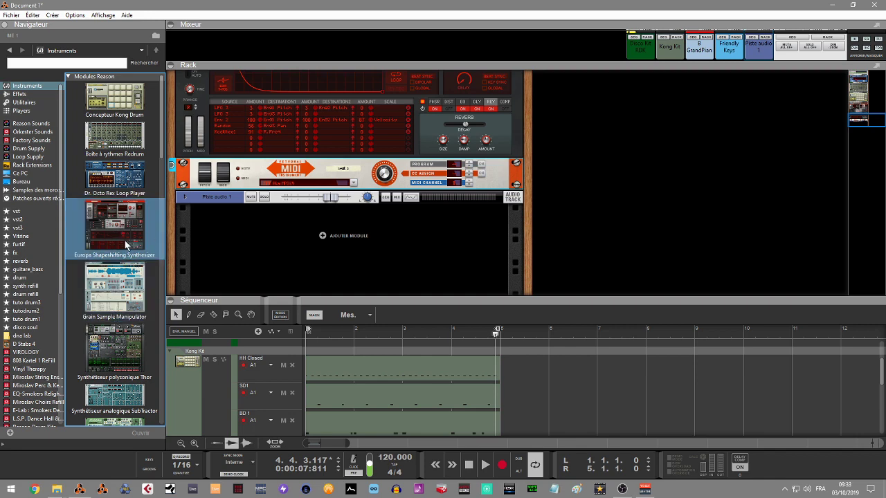
click(125, 303)
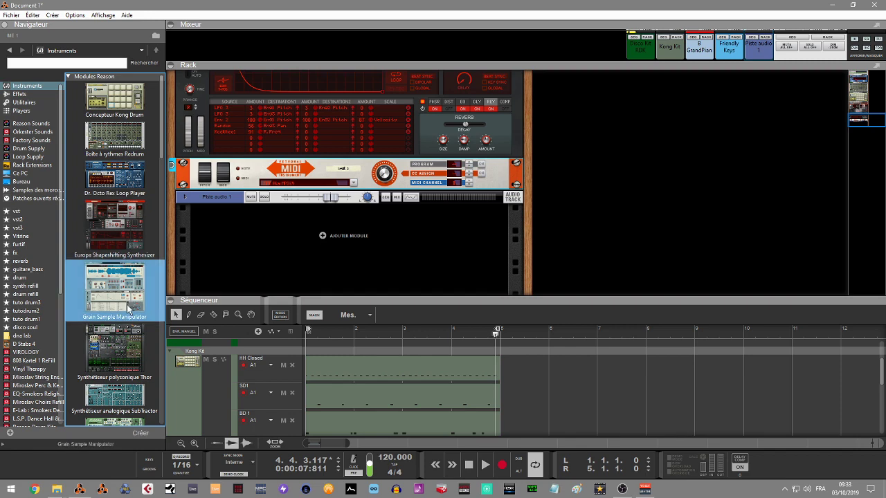
Look through the Thor, SubTractor, Malström and Monotone Bass synthesizers in the Reason instrument list
drag(163, 136, 168, 173)
click(119, 237)
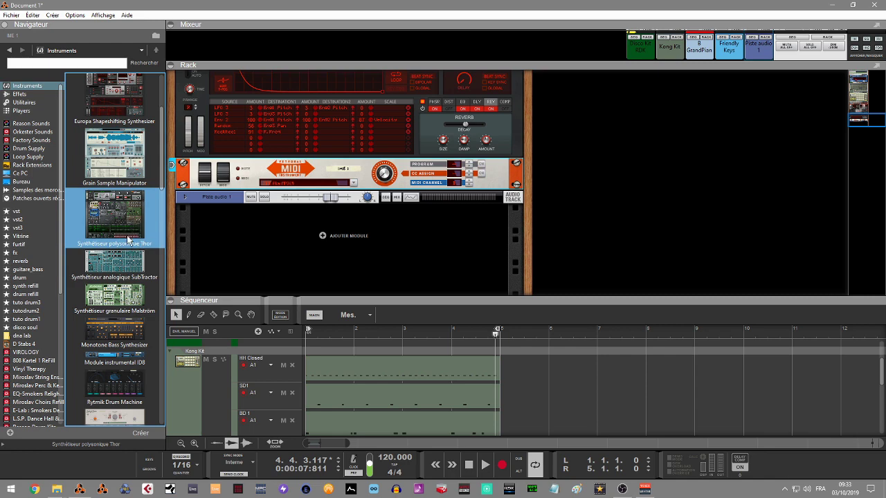
click(125, 275)
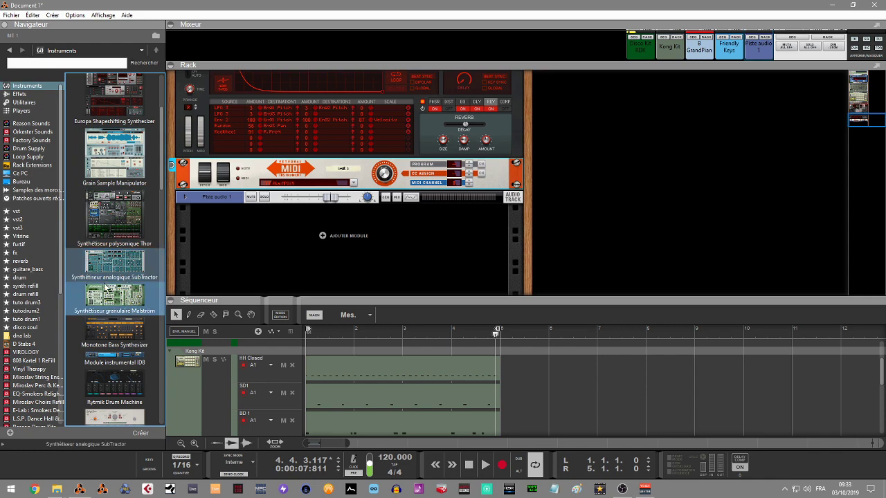
click(133, 306)
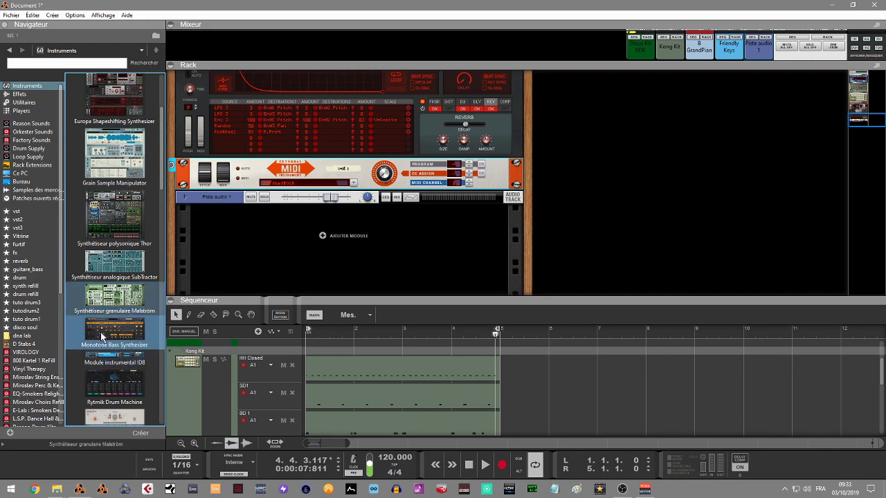
click(127, 339)
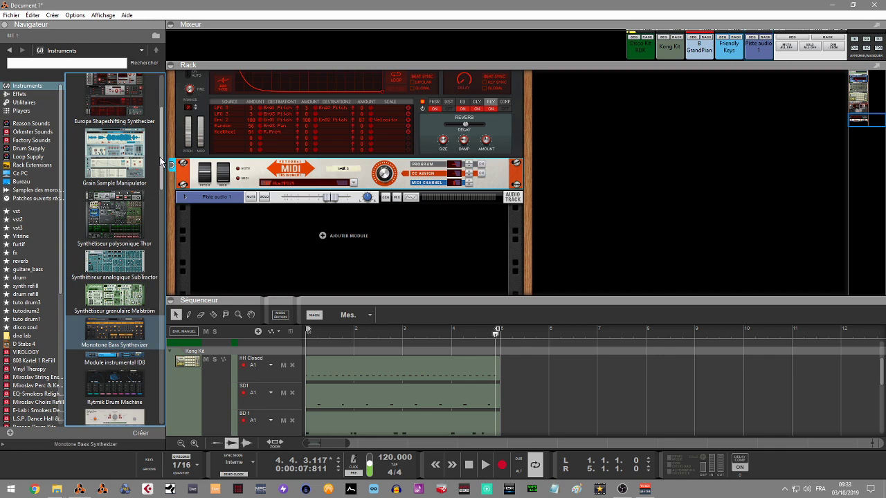
Add an ID8 instrument module to the rack below the audio track
scroll(165, 171, down, 2)
scroll(165, 171, down, 5)
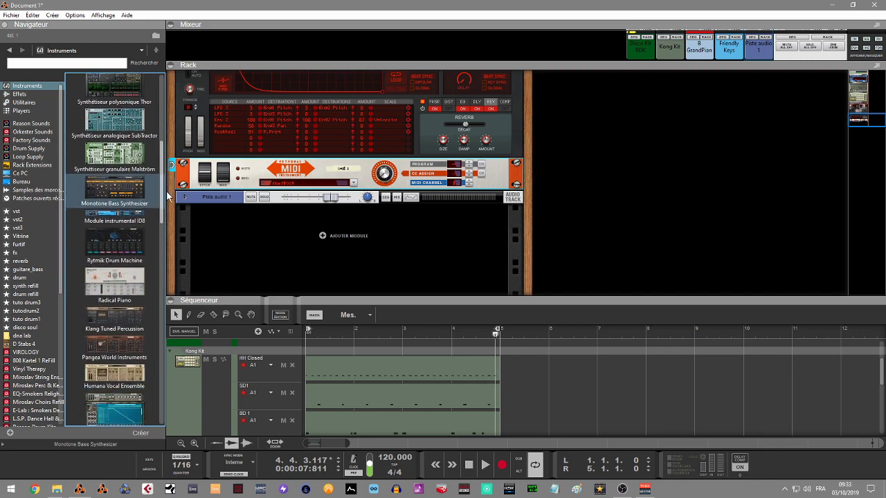
click(107, 218)
drag(107, 217, 266, 243)
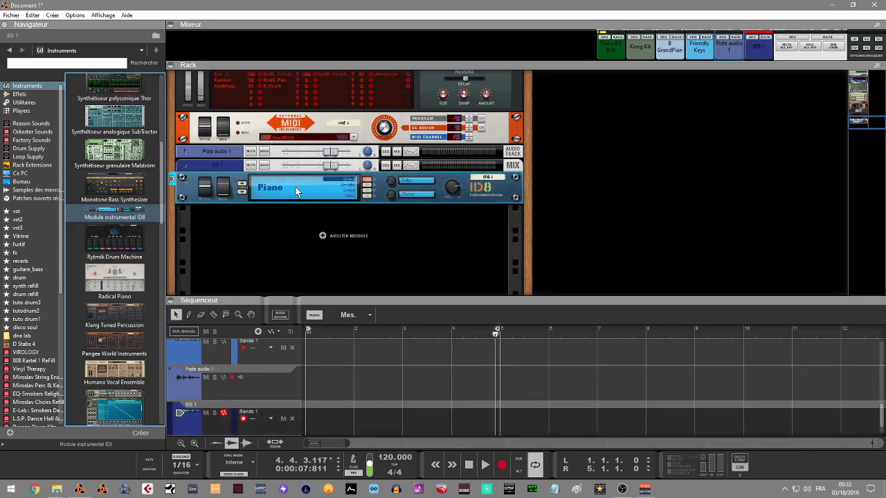
Switch the ID8's sound category to Electric Piano, Organ and finally Guitar, auditioning each one
click(271, 188)
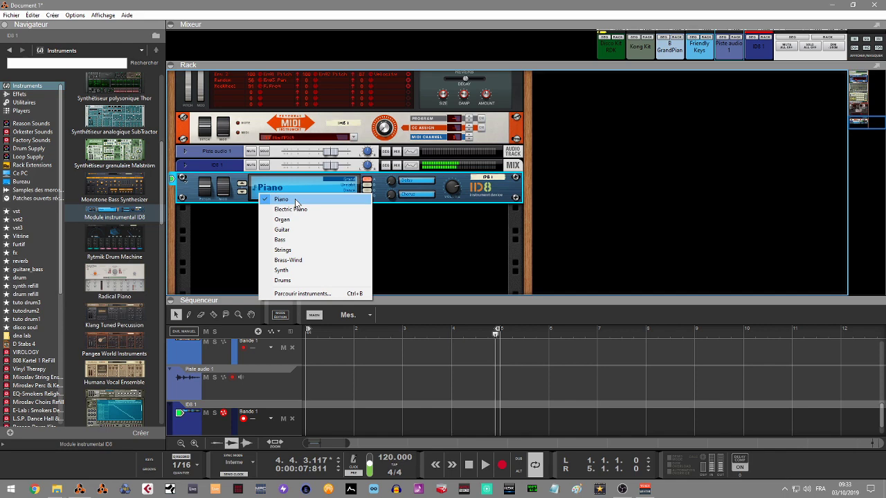
click(285, 210)
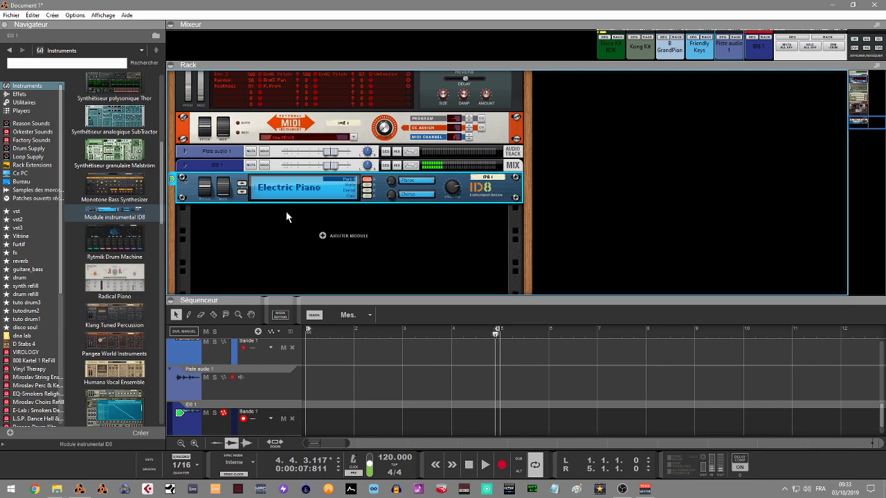
click(290, 197)
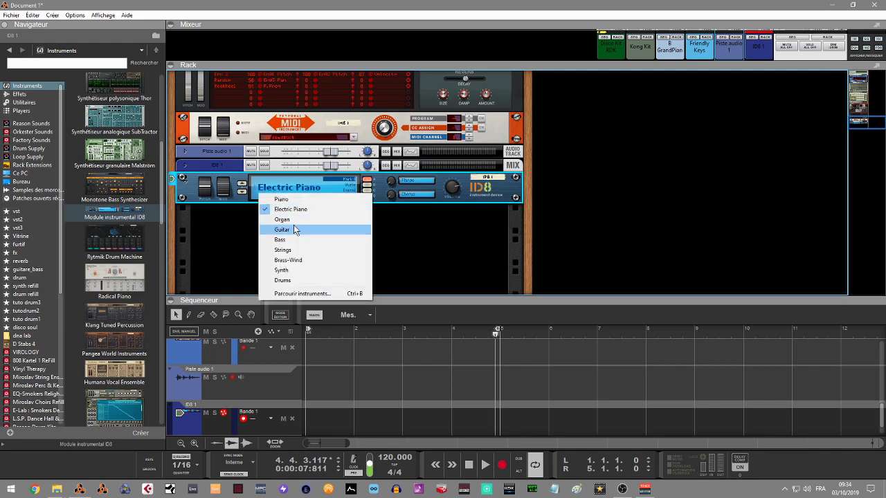
click(285, 220)
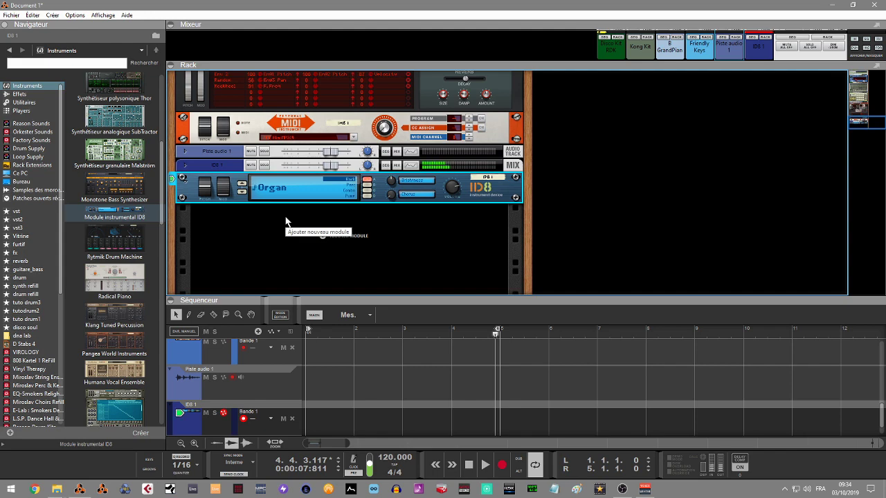
click(273, 189)
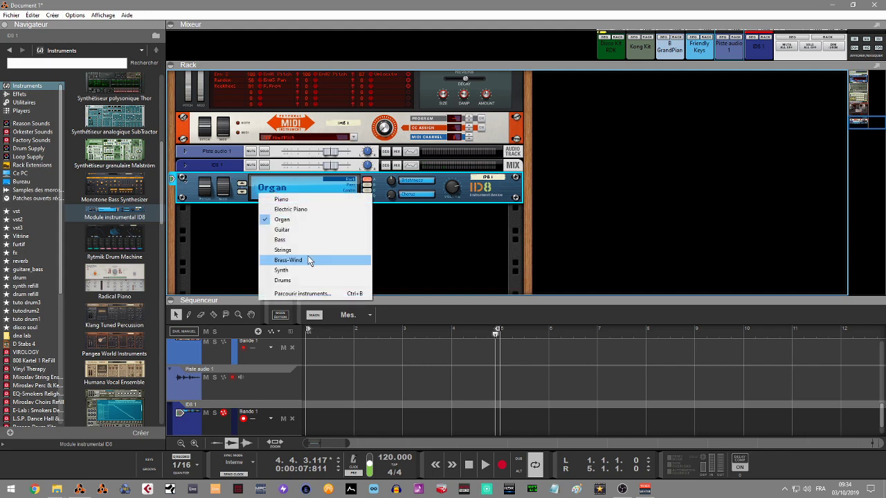
click(299, 230)
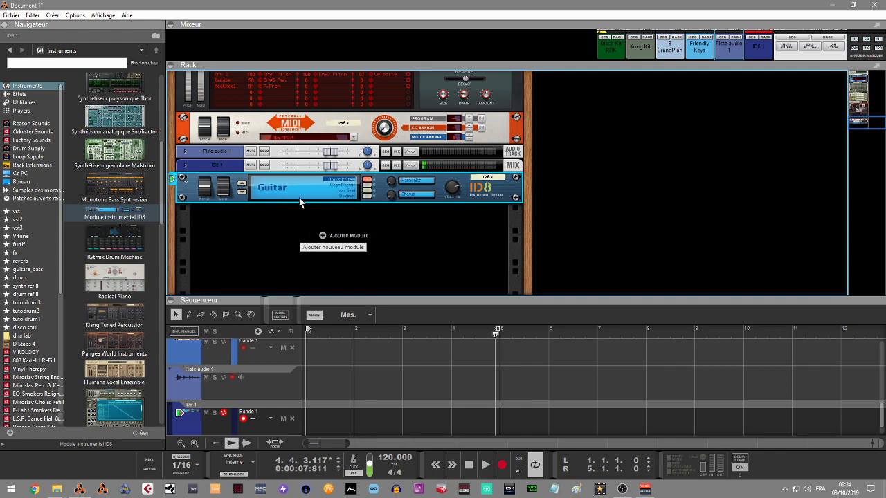
Audition the second, third and fourth guitar variations of the ID8
click(346, 186)
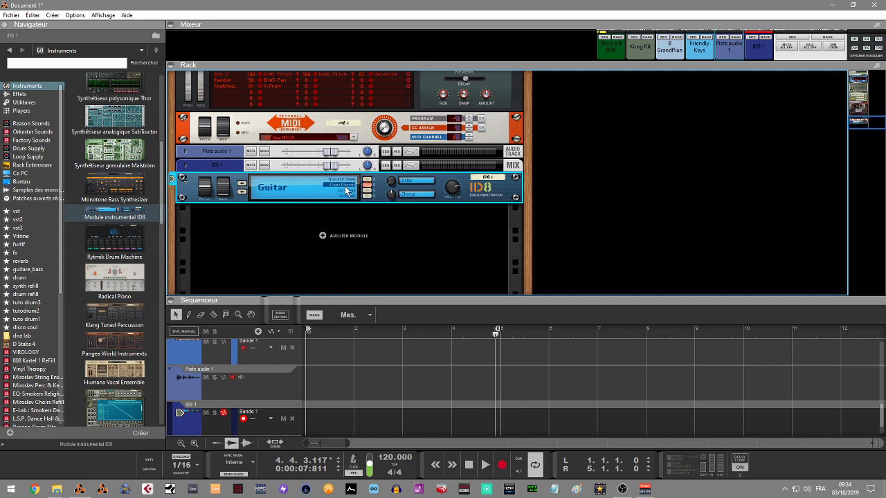
click(345, 191)
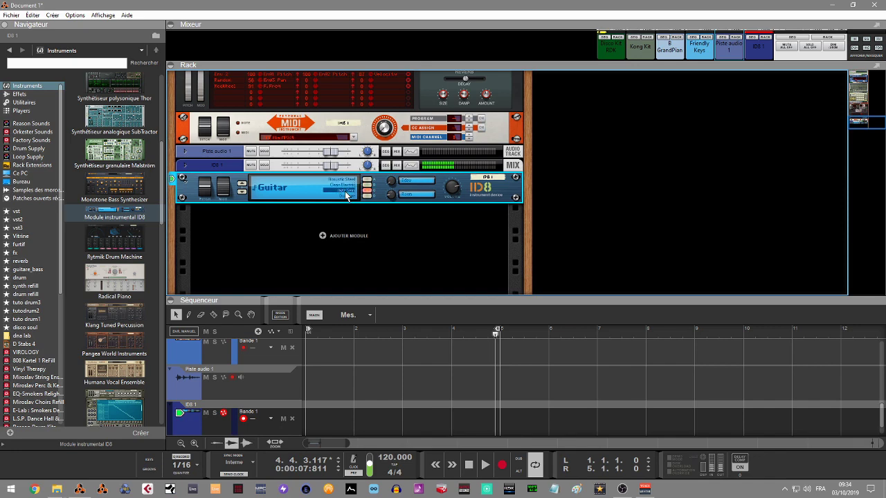
click(346, 197)
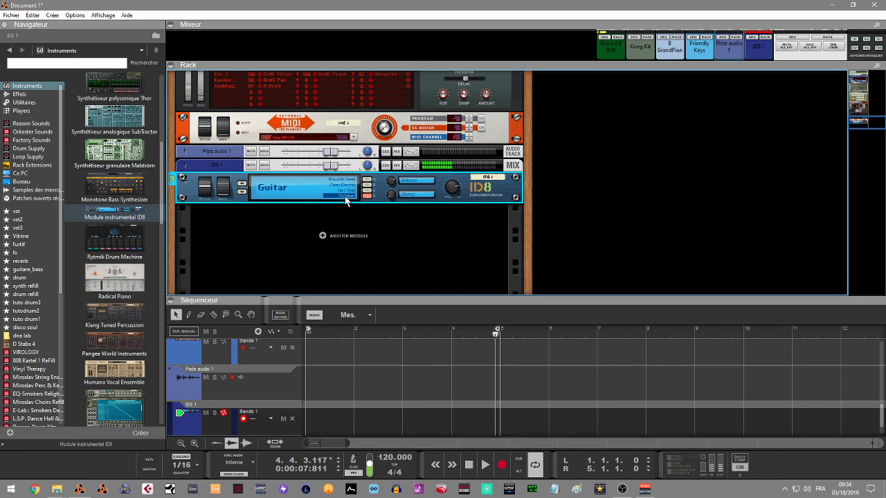
Set the ID8 to the Piano category and audition its piano variations one after another
click(281, 189)
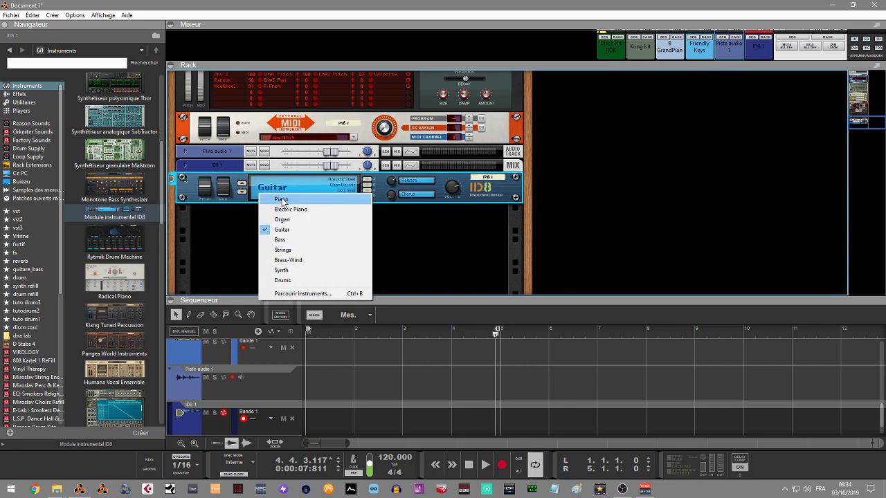
click(282, 200)
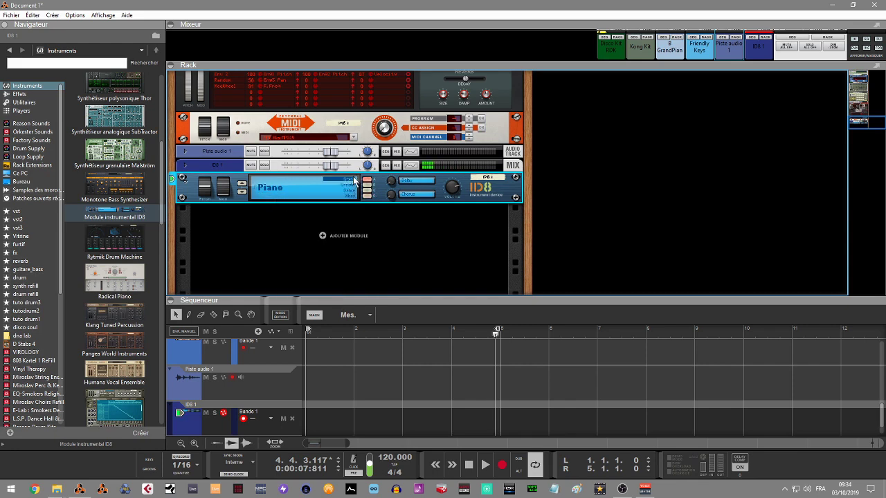
click(352, 186)
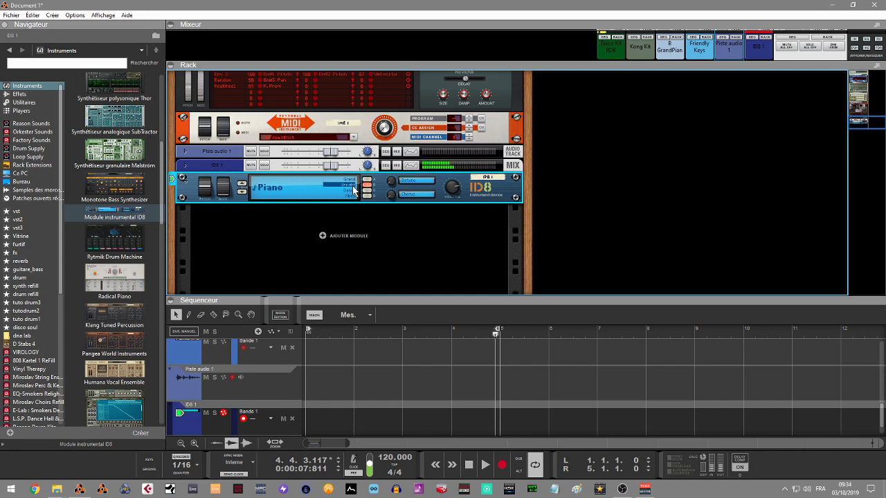
click(349, 191)
click(349, 195)
Set the ID8 to the Strings category and audition its first three string variations
click(265, 190)
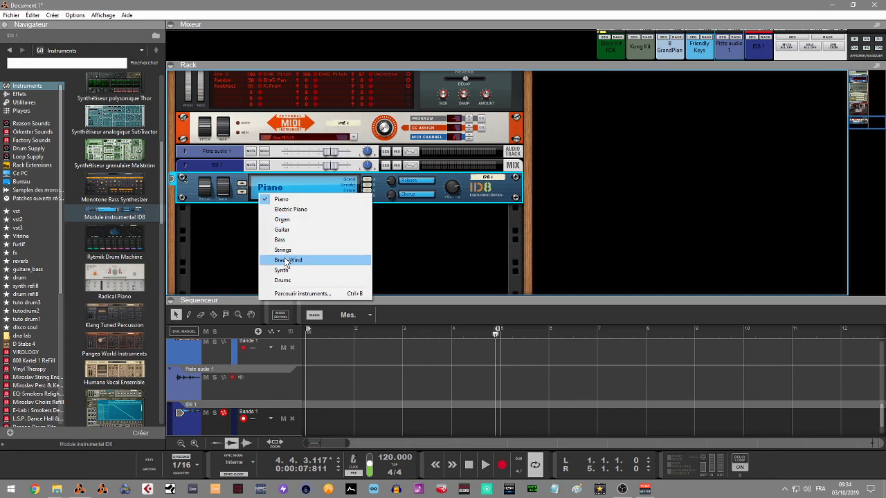
click(281, 250)
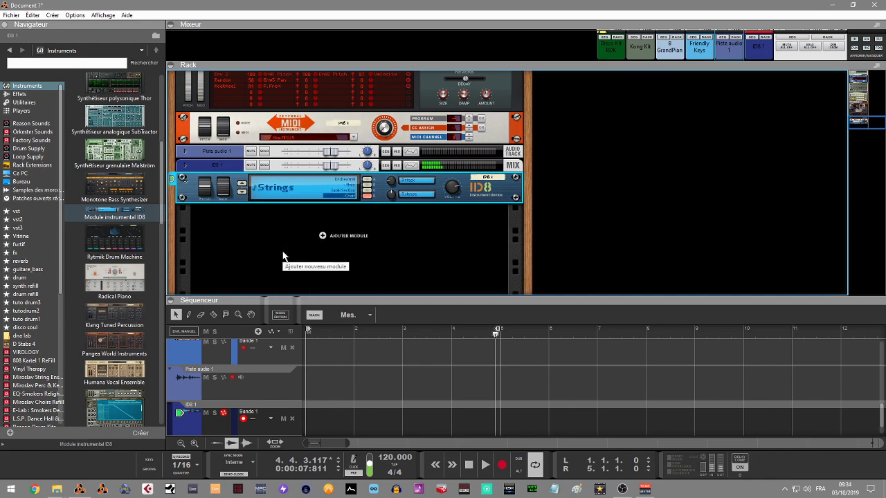
click(348, 180)
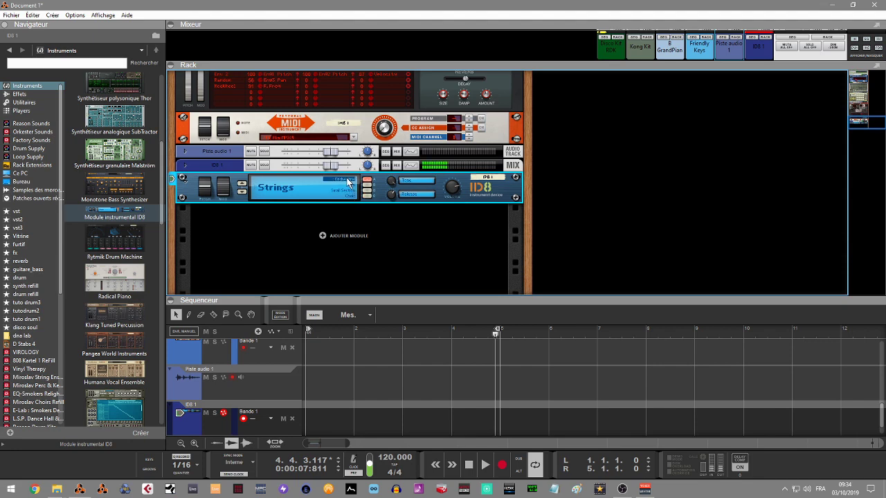
click(351, 185)
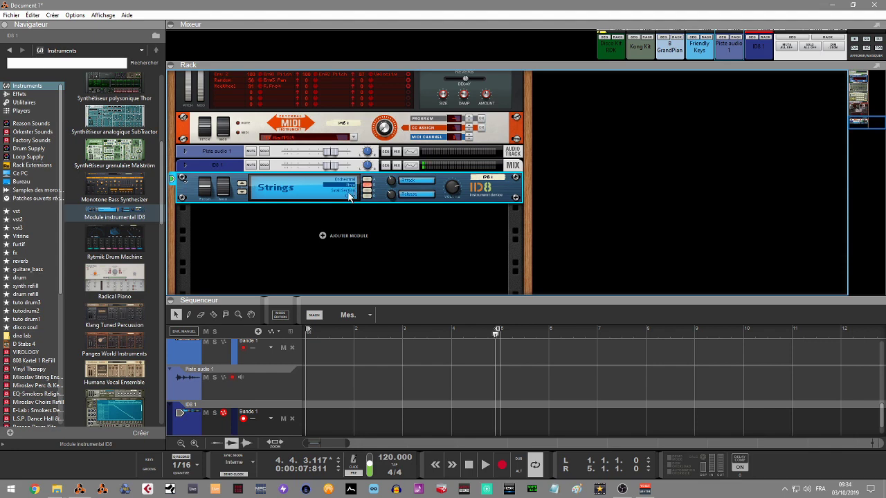
click(348, 191)
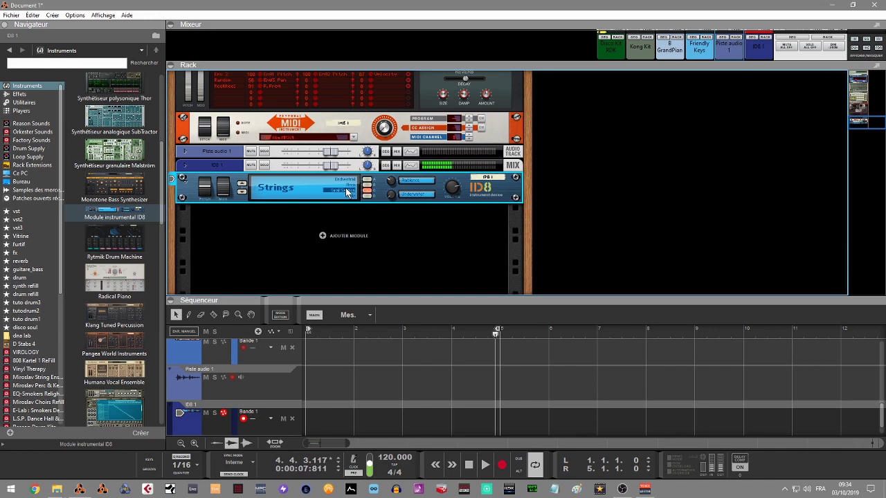
Replace the ID8 module in the rack with the Rytmik Drum Machine and show the whole device
click(123, 246)
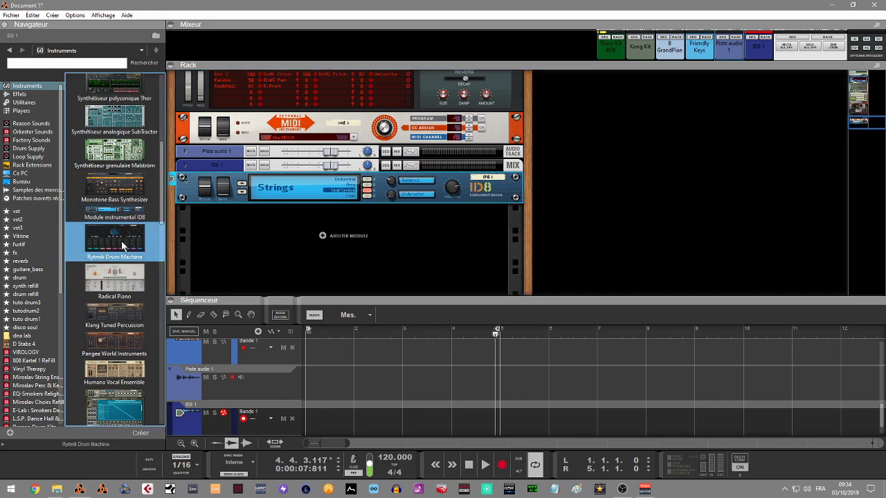
drag(121, 243, 306, 182)
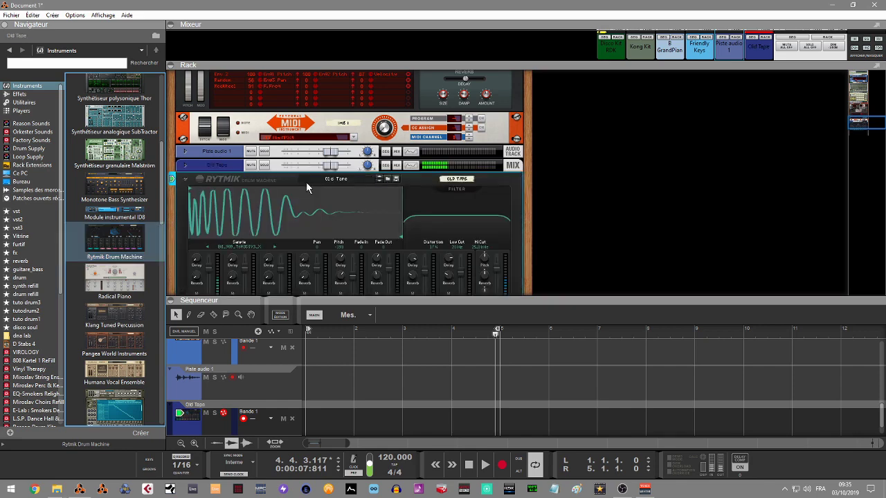
drag(868, 119, 870, 123)
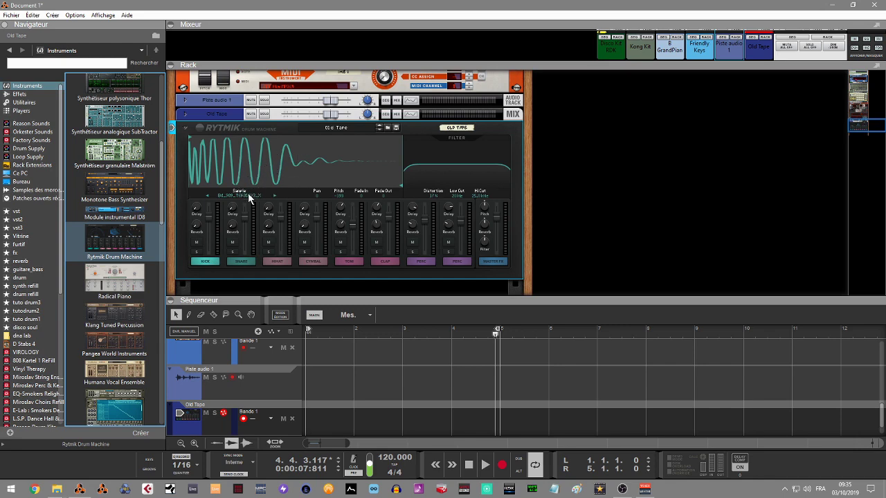
Shape Rytmik's kick by adjusting its pitch and distortion, setting the Fade Out to 31 and lowering the Hi Cut
click(258, 160)
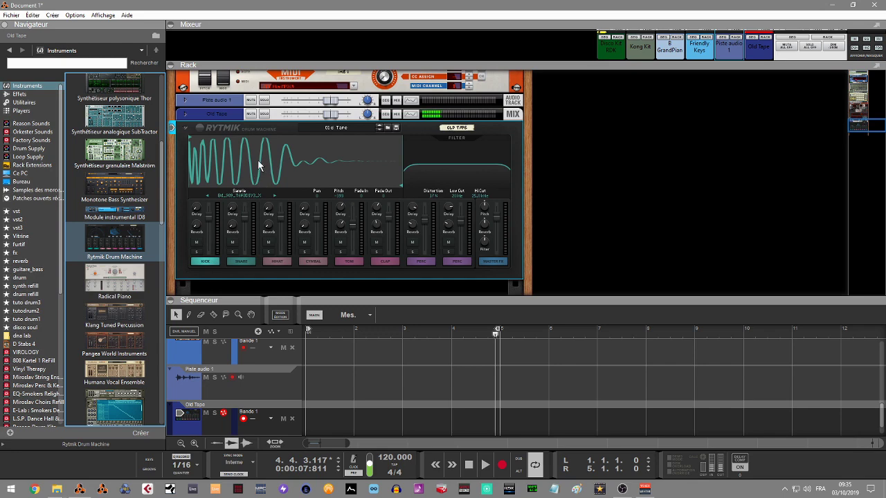
click(343, 182)
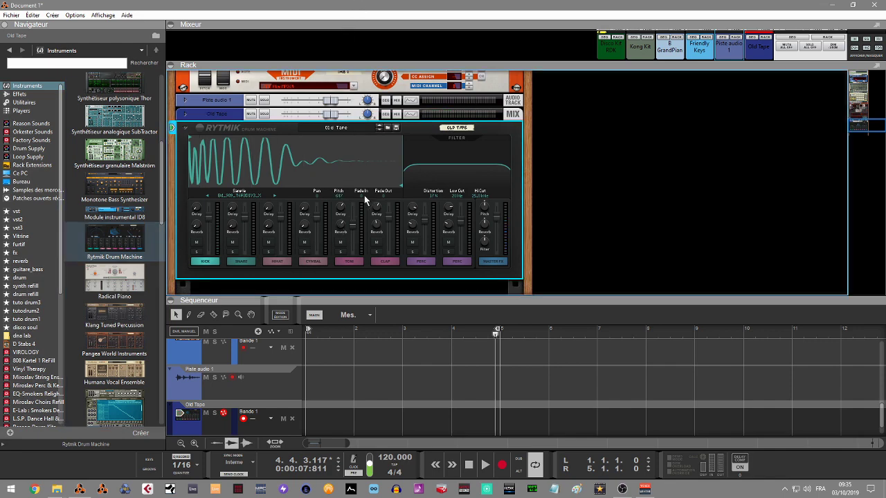
drag(366, 193, 346, 177)
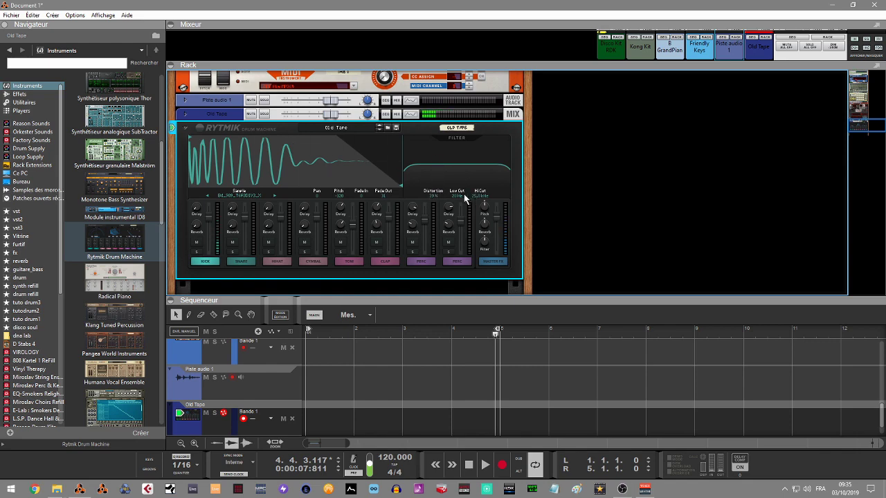
drag(456, 200, 481, 234)
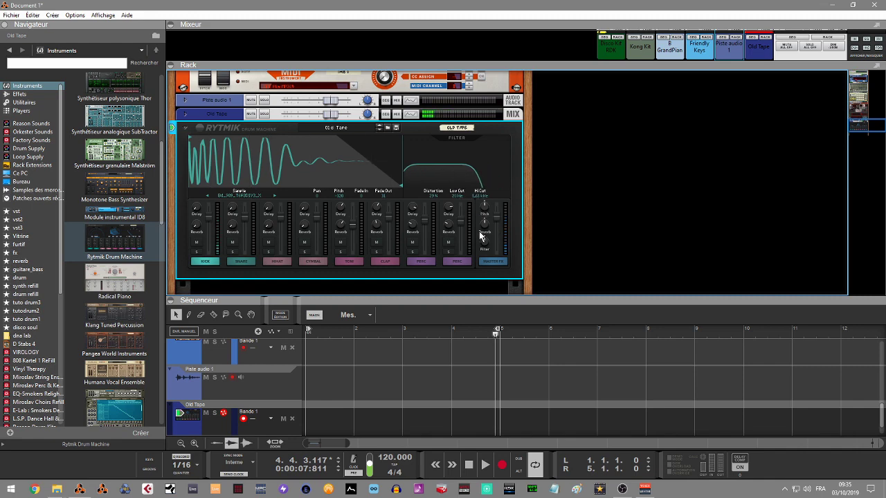
Check Rytmik's available patches and review the settings of its snare, hi-hat, cymbal, tom, clap, percussion and Master FX channels
click(339, 128)
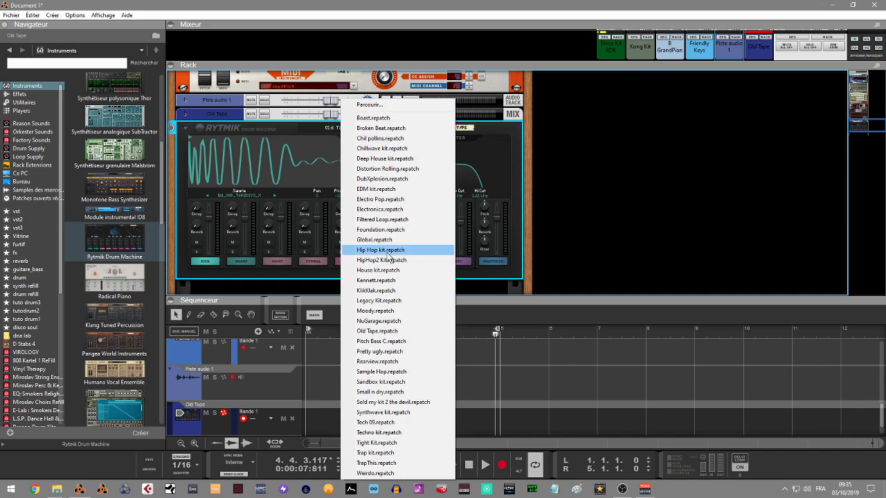
click(521, 260)
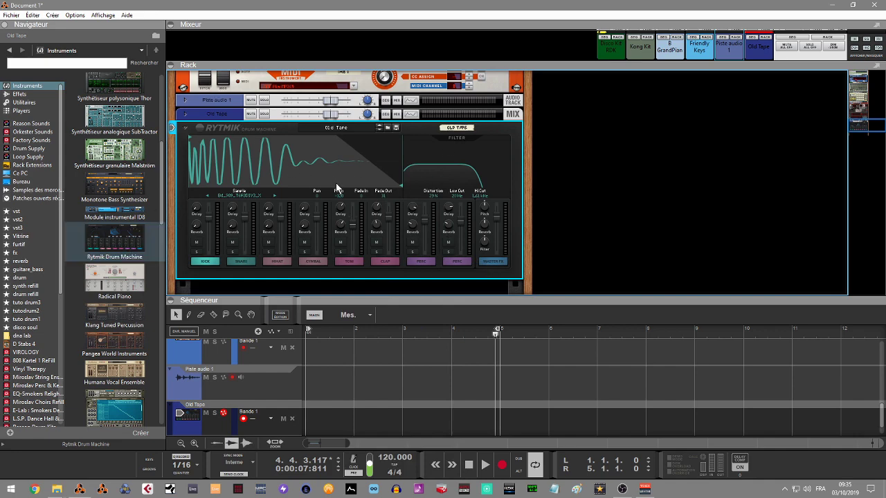
click(233, 262)
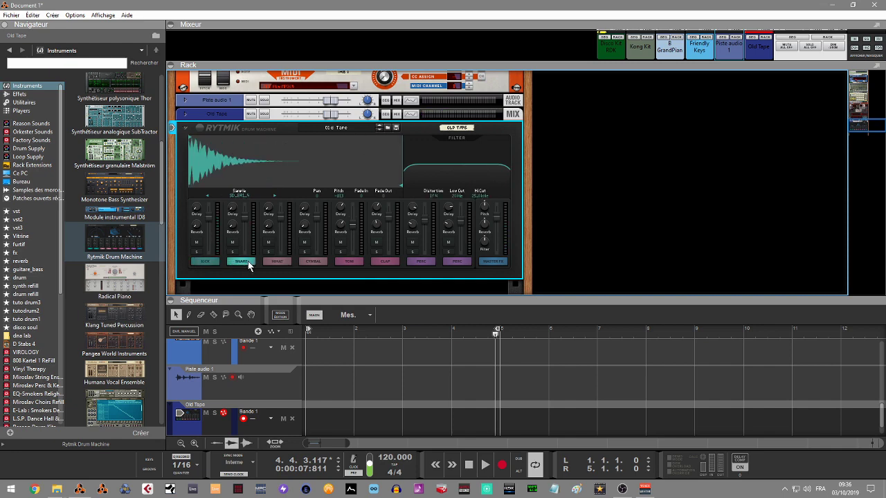
click(278, 262)
click(316, 261)
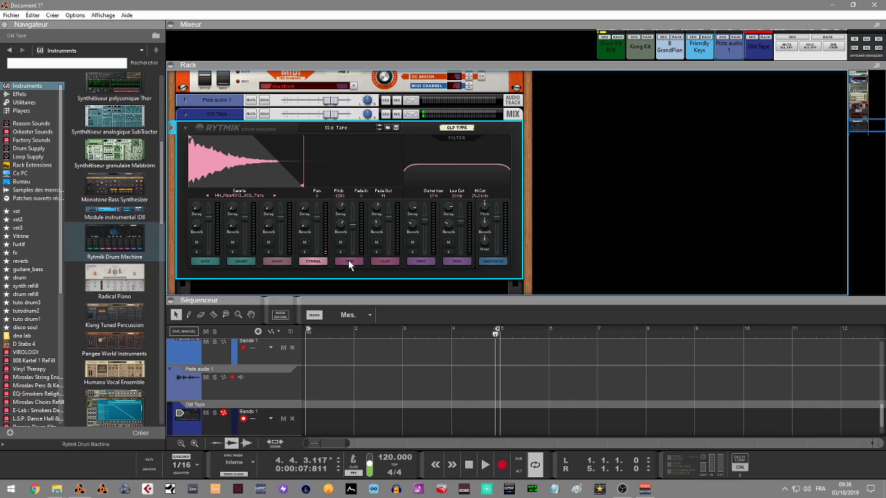
click(348, 262)
click(385, 262)
click(421, 261)
click(458, 263)
click(494, 262)
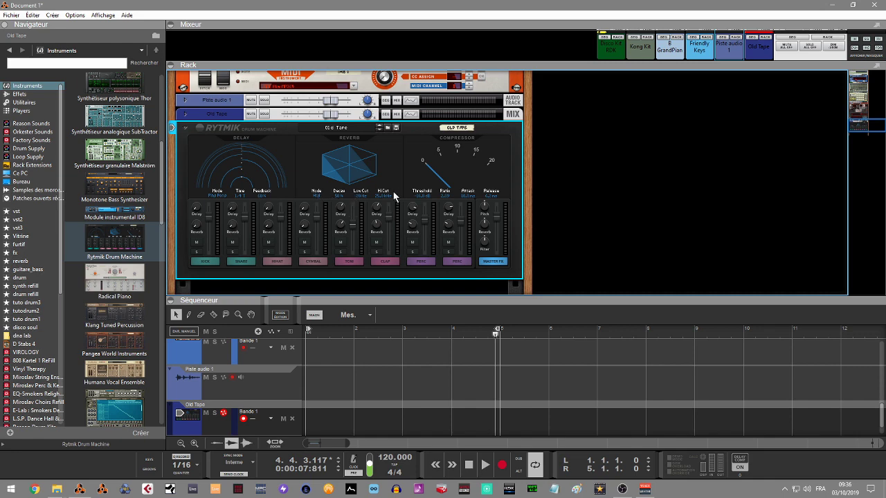
Replace the Rytmik Drum Machine in the rack with the Radical Piano and bring its whole panel into view
drag(344, 200, 376, 198)
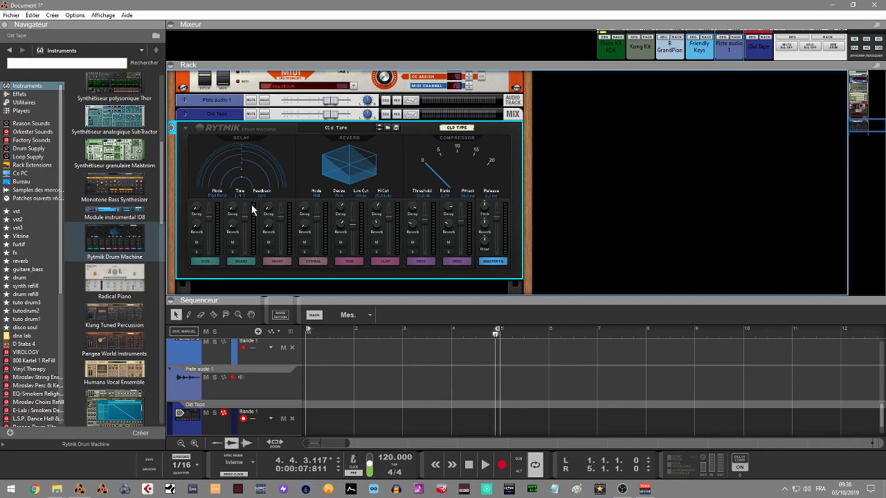
click(123, 283)
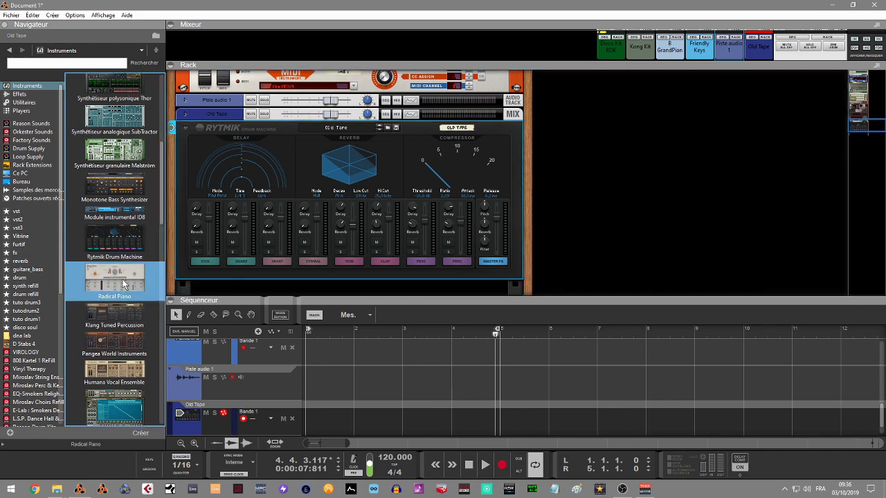
drag(123, 282, 347, 139)
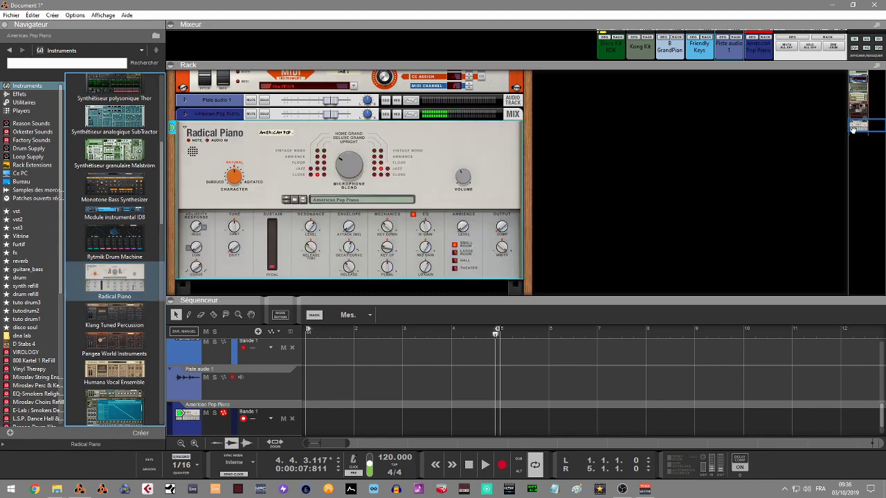
click(853, 116)
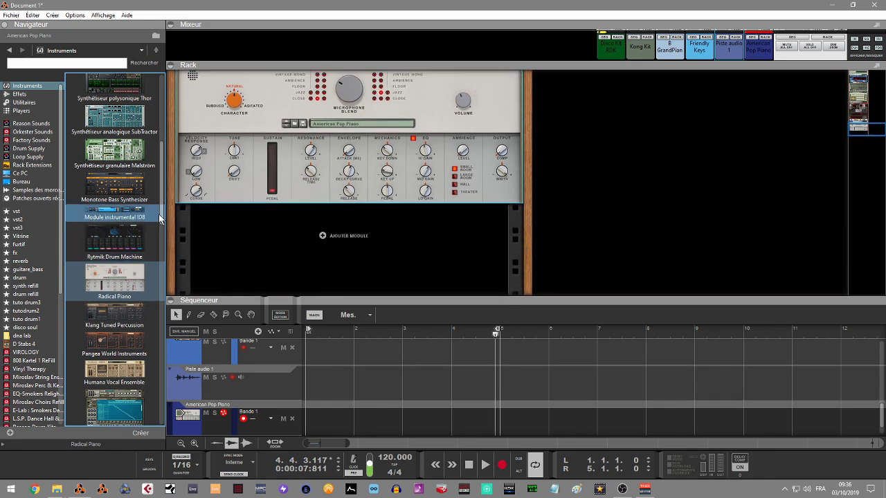
Replace the Radical Piano with Klang Tuned Percussion, check its patches, and choose the Alto Glockenspiel instrument
scroll(161, 235, down, 3)
scroll(163, 242, down, 1)
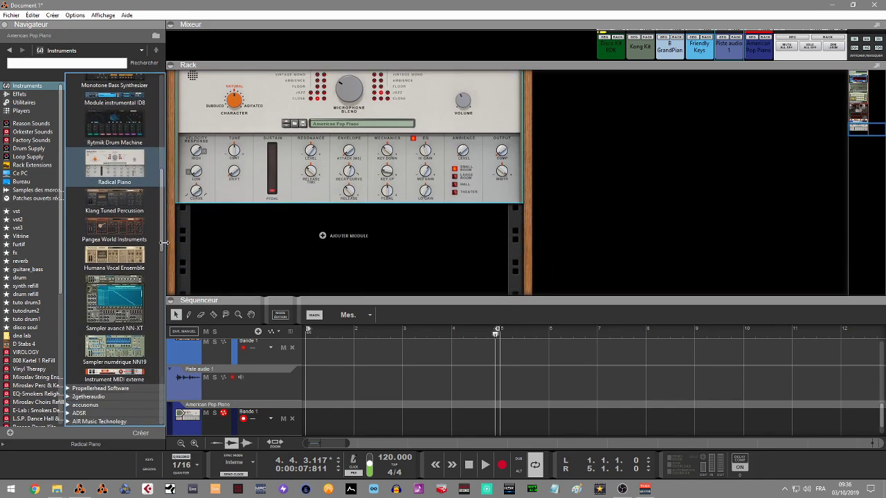
click(119, 206)
drag(120, 206, 301, 128)
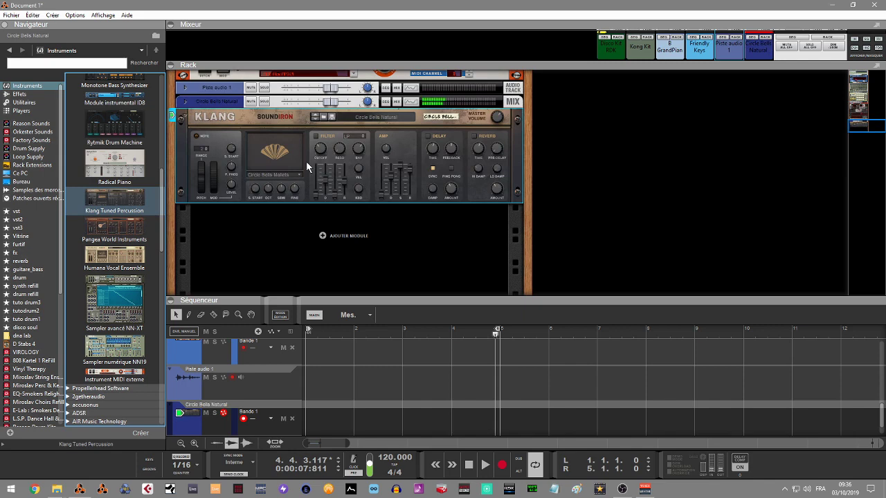
click(369, 118)
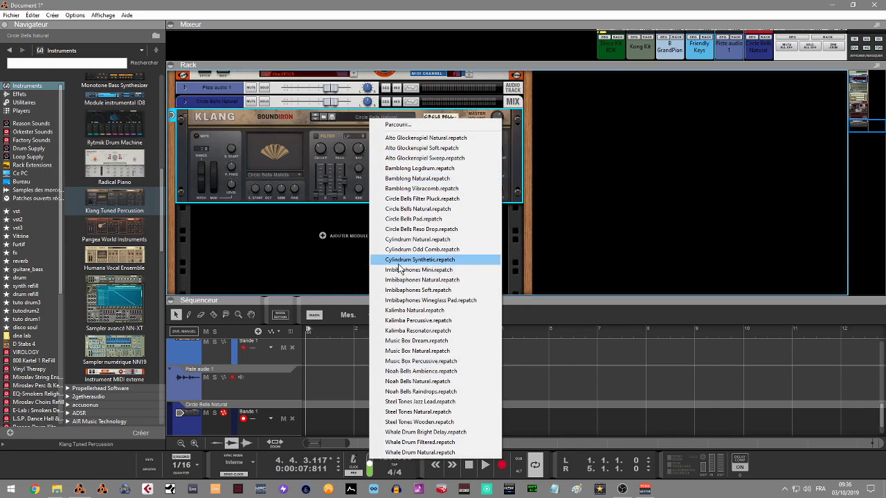
click(283, 176)
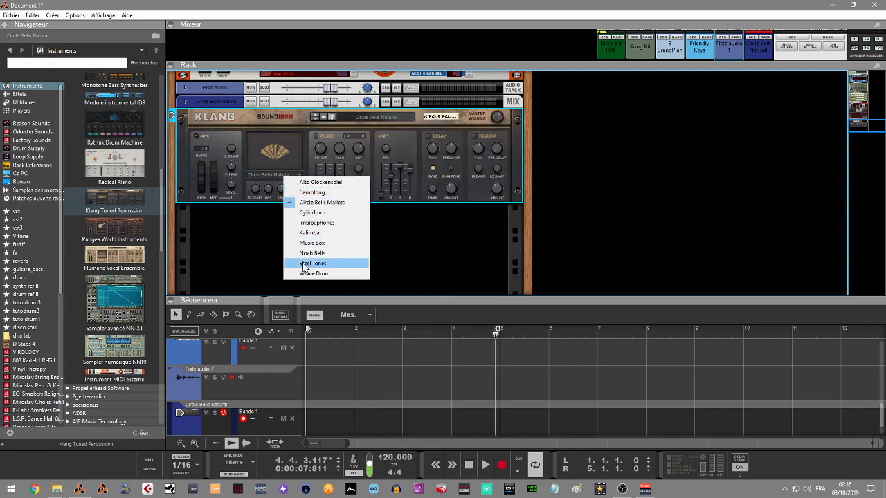
click(299, 182)
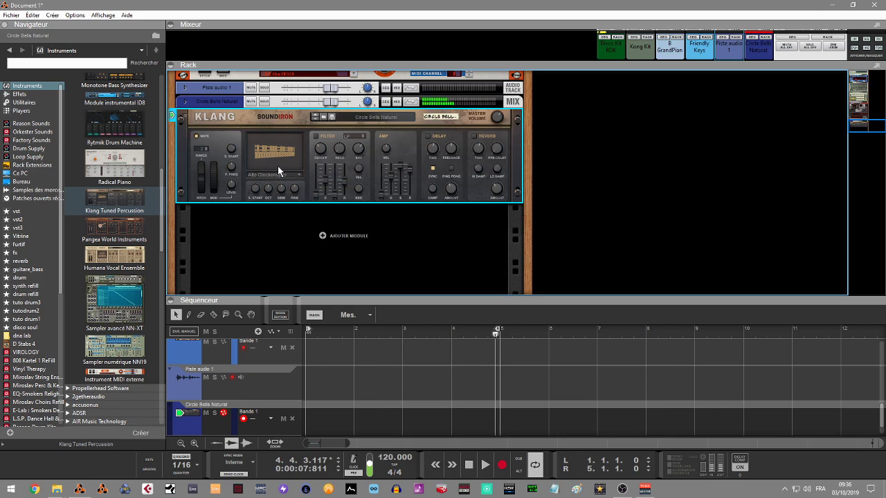
Replace Klang with Pangea World Instruments, try its Angklung and Harp Guitar instruments, and check the available patches
drag(114, 257, 264, 158)
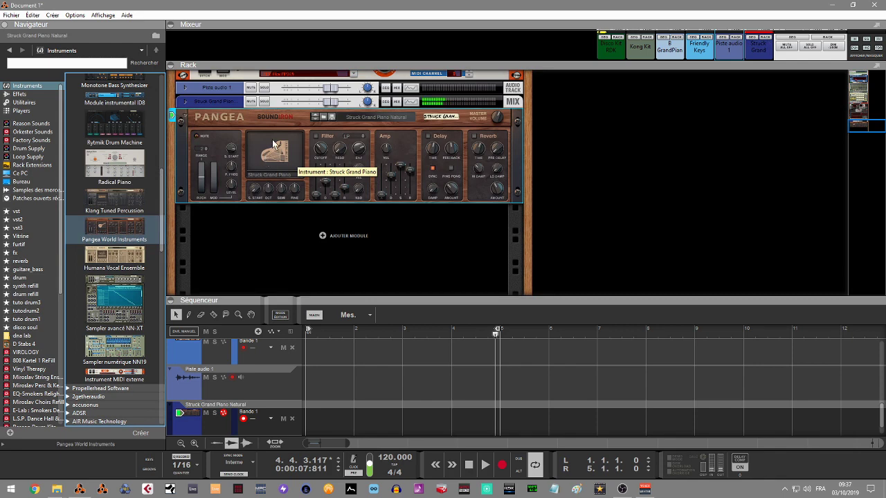
click(277, 173)
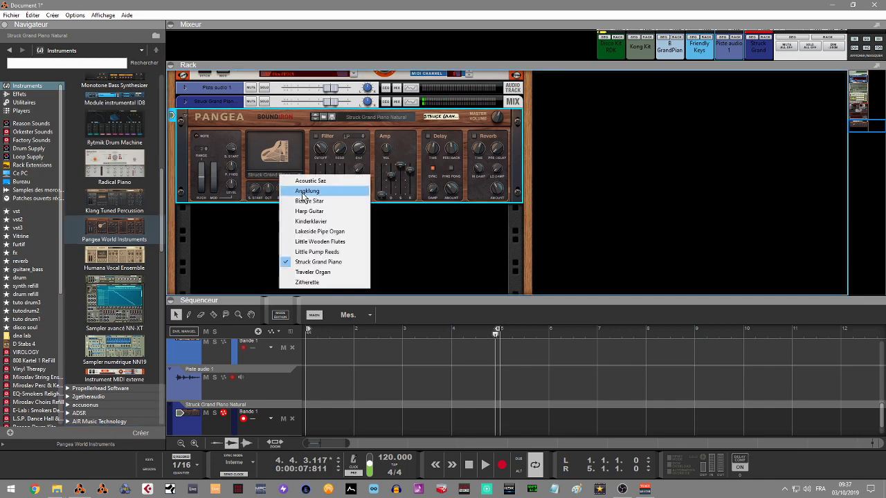
click(303, 191)
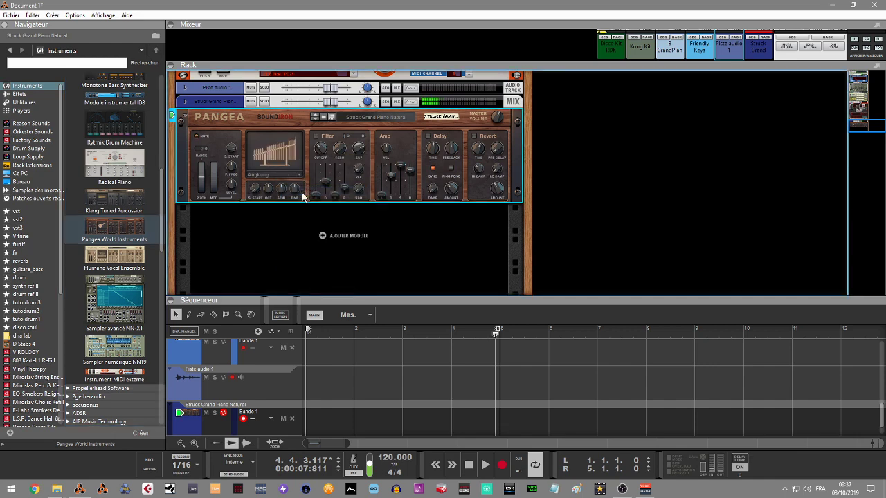
click(274, 173)
click(298, 216)
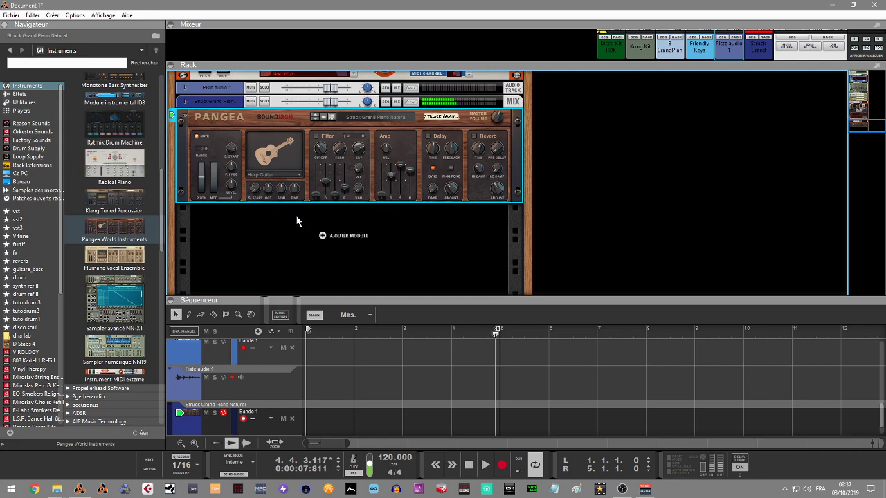
click(374, 116)
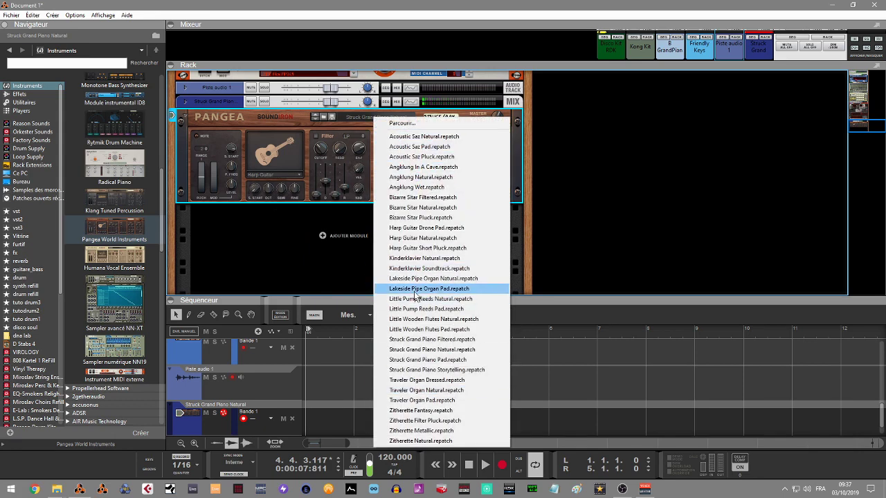
click(283, 112)
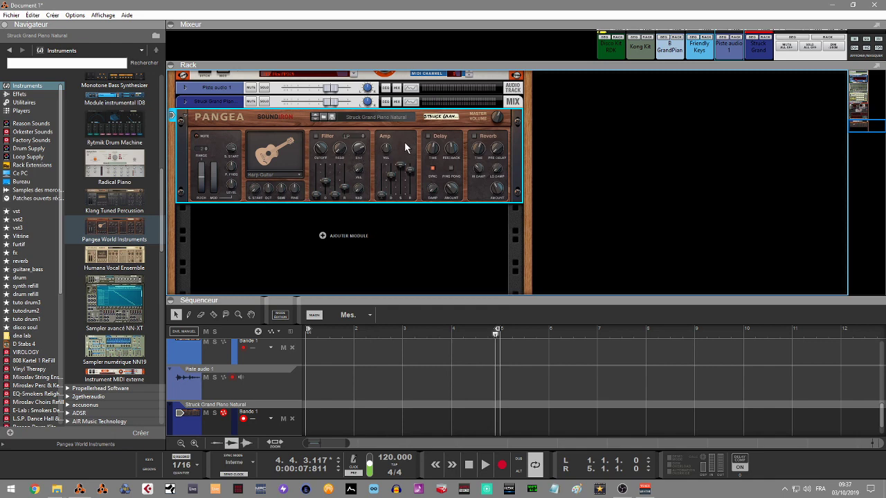
Replace Pangea with the Humana Vocal Ensemble and review its selectable voices
drag(114, 257, 339, 173)
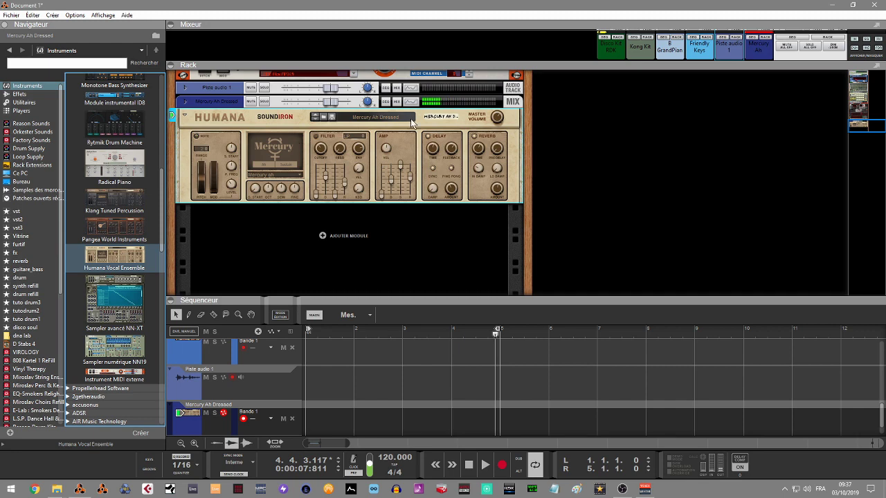
click(301, 176)
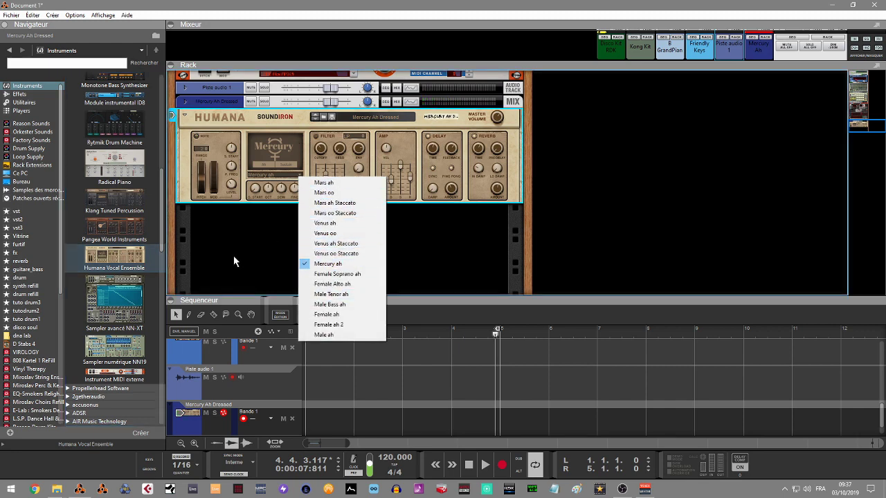
click(199, 236)
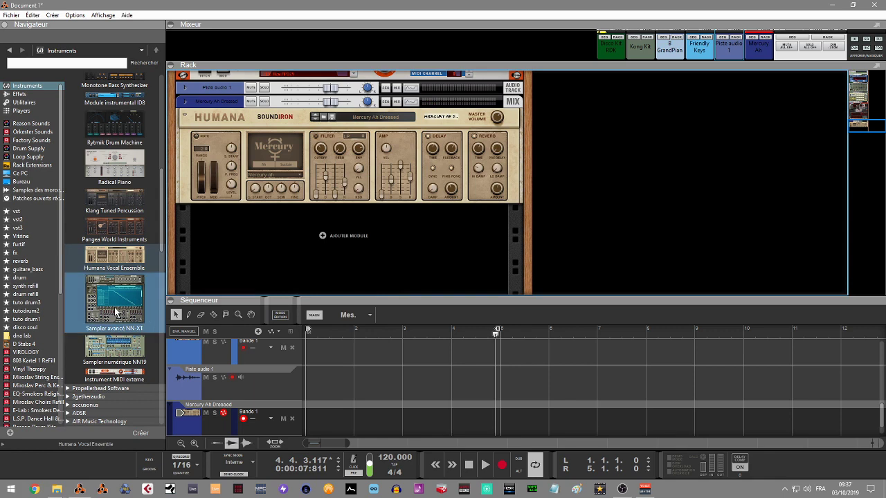
Try the NN-XT advanced sampler in place of Humana with its Remote Editor unfolded, and swap it for the NN19 digital sampler
drag(119, 309, 342, 173)
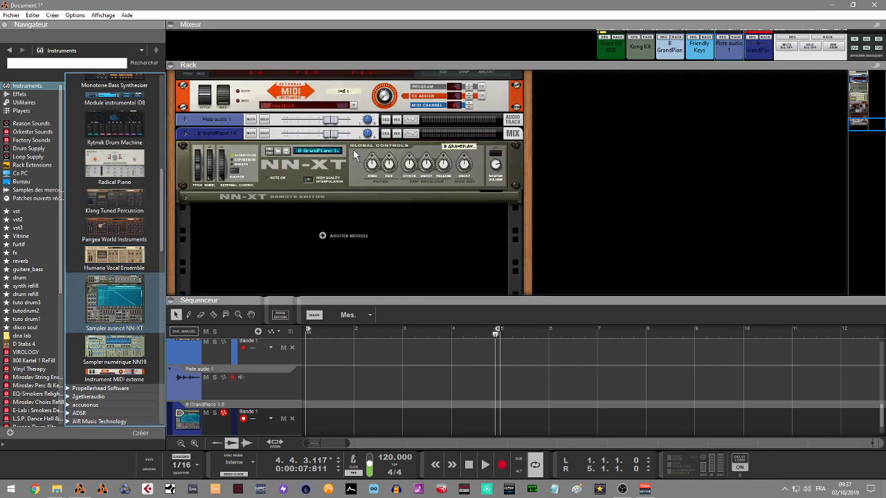
click(188, 197)
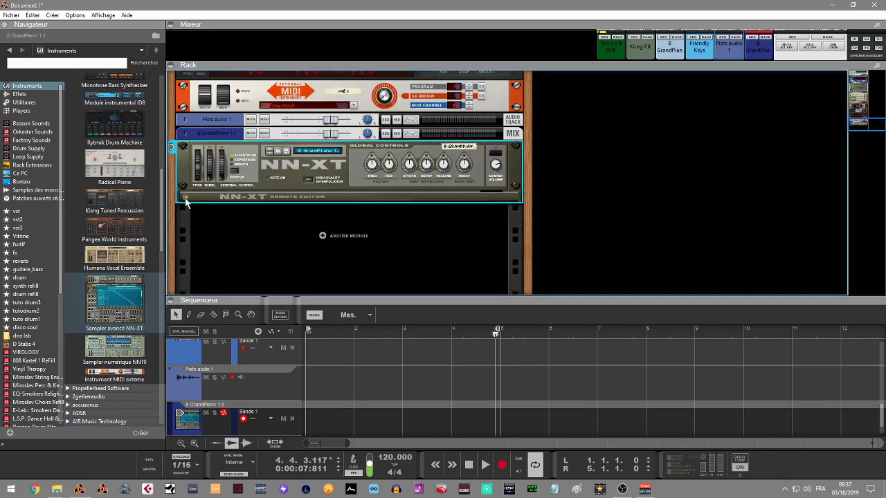
mouse_move(869, 131)
mouse_down()
mouse_move(869, 121)
mouse_move(871, 138)
mouse_up()
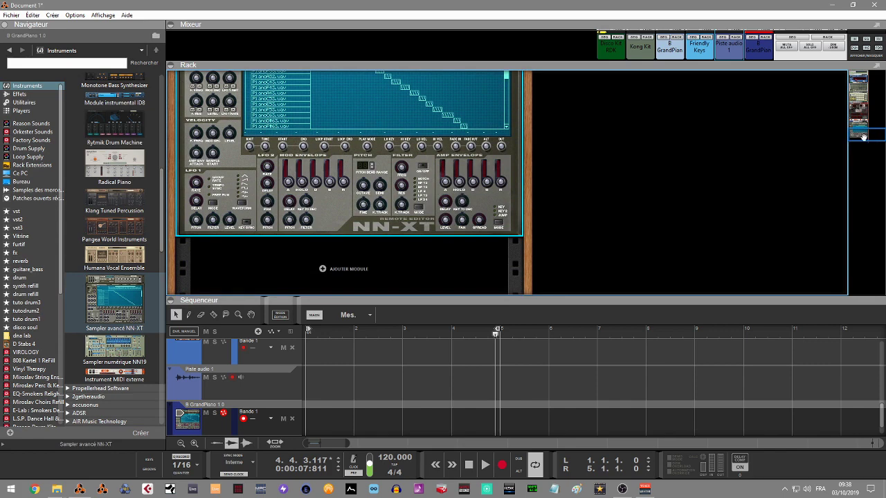
drag(114, 350, 301, 151)
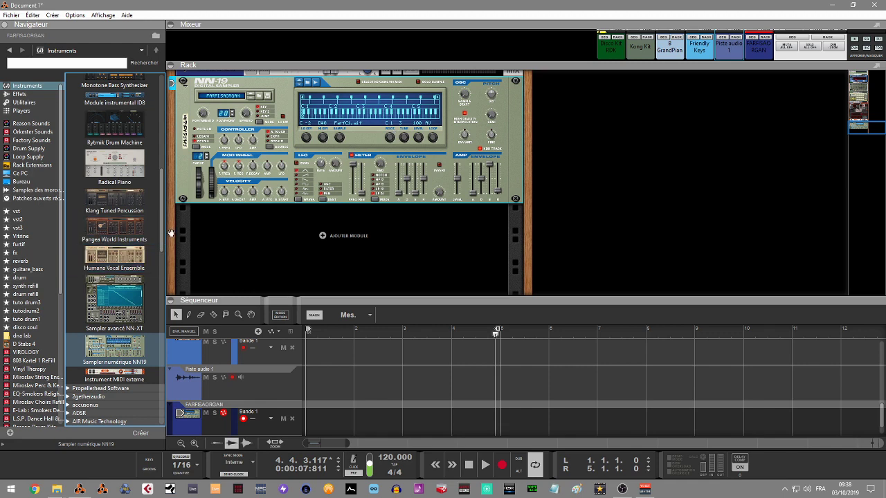
Replace the NN19 with Synapse Audio's Antidote synthesizer and collapse the sequencer and mixer to show the whole device
scroll(160, 233, down, 3)
scroll(165, 260, down, 2)
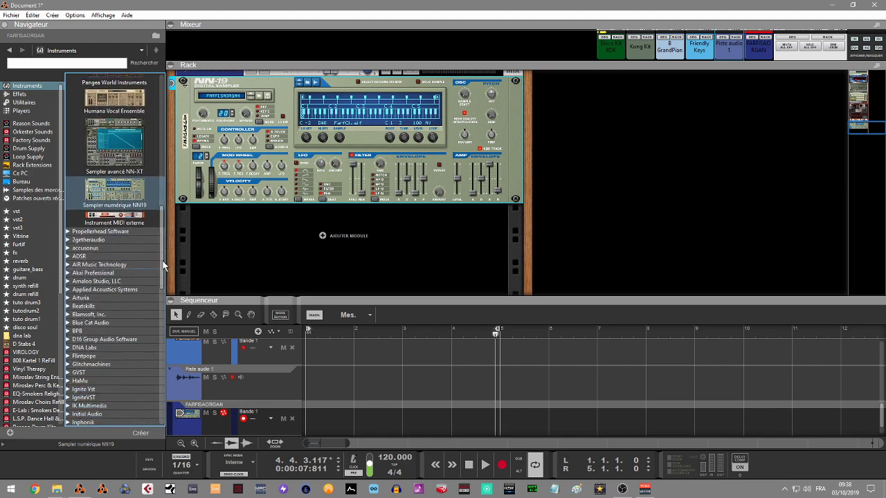
drag(161, 242, 179, 344)
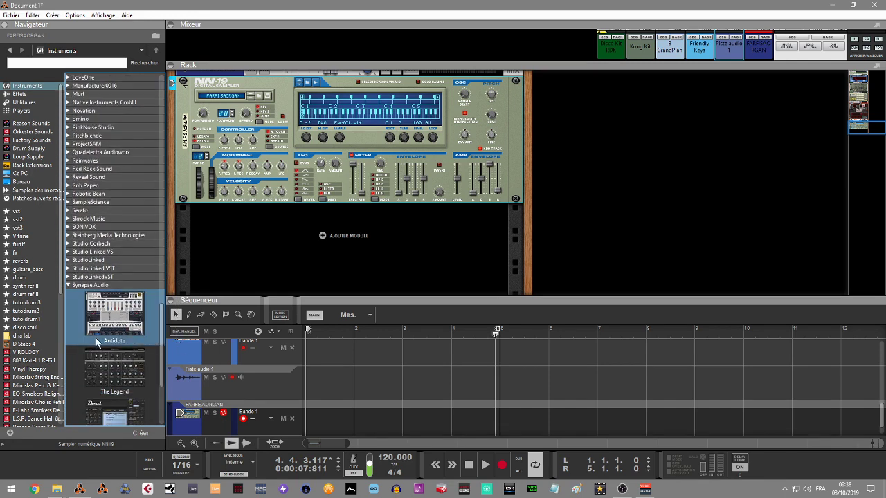
drag(111, 324, 265, 166)
drag(866, 134, 866, 127)
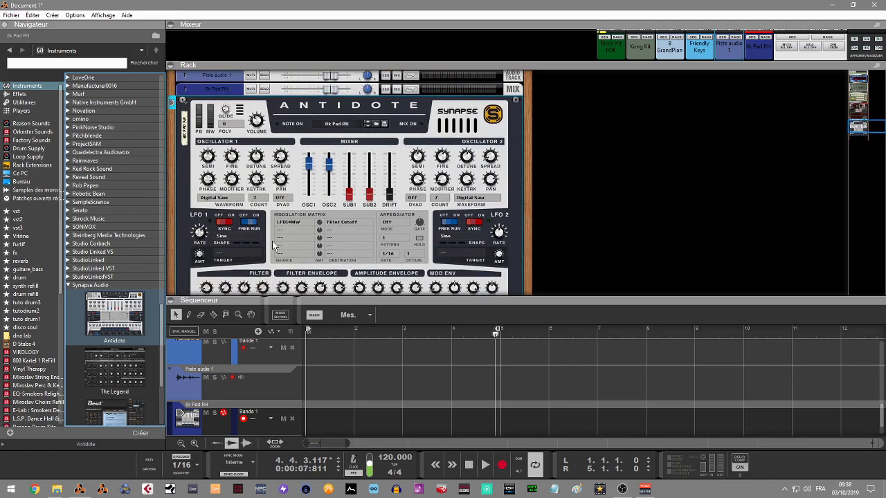
click(171, 301)
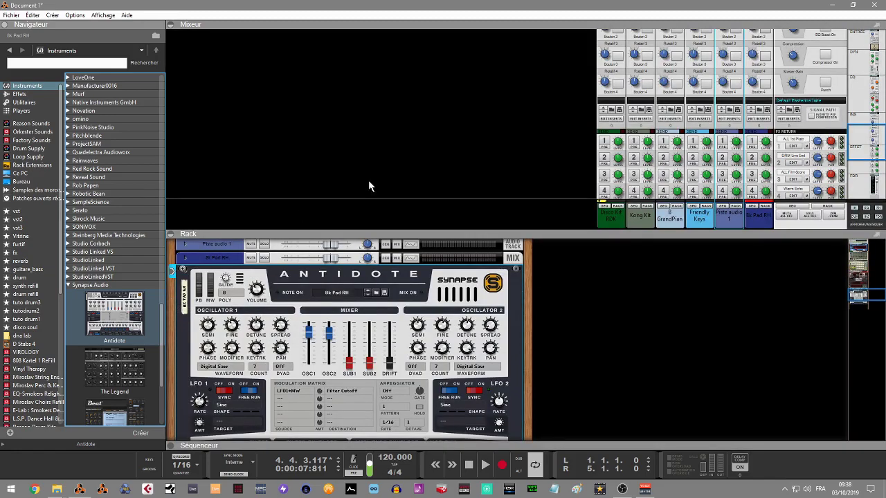
click(171, 25)
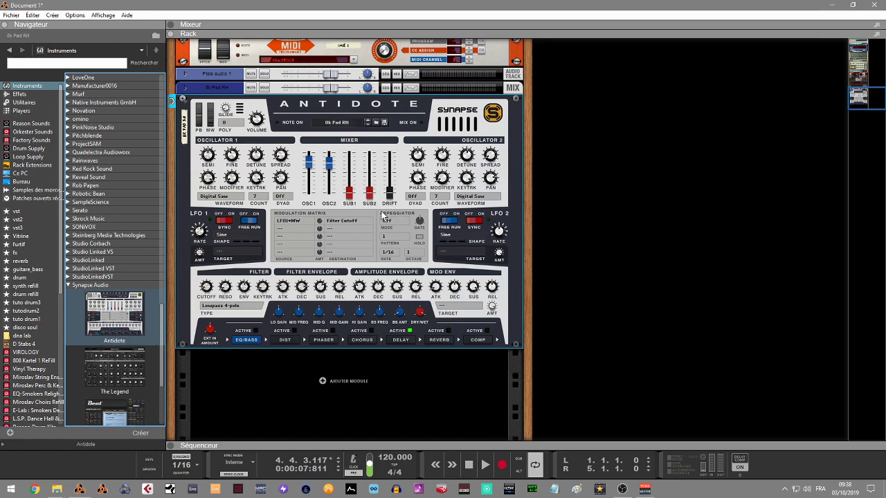
Browse the list of Reason effect devices, from distortions and reverbs to the MClass processors and compressors
click(19, 96)
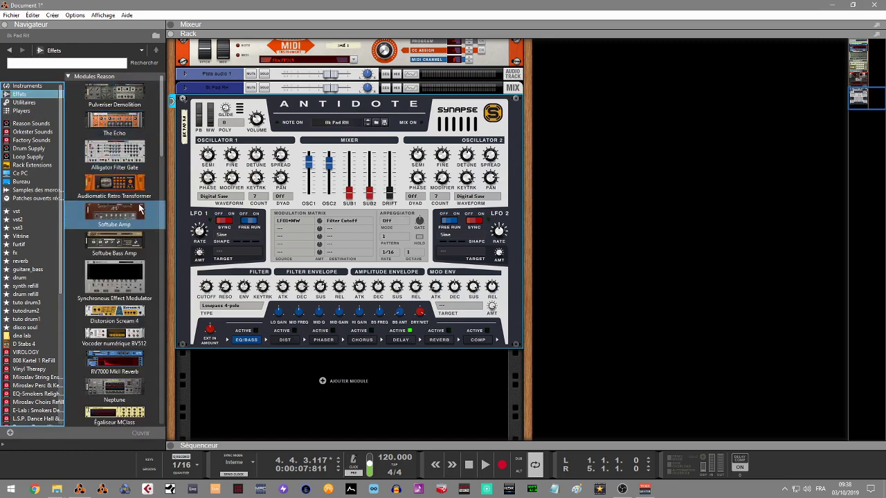
scroll(165, 152, down, 1)
scroll(164, 152, down, 5)
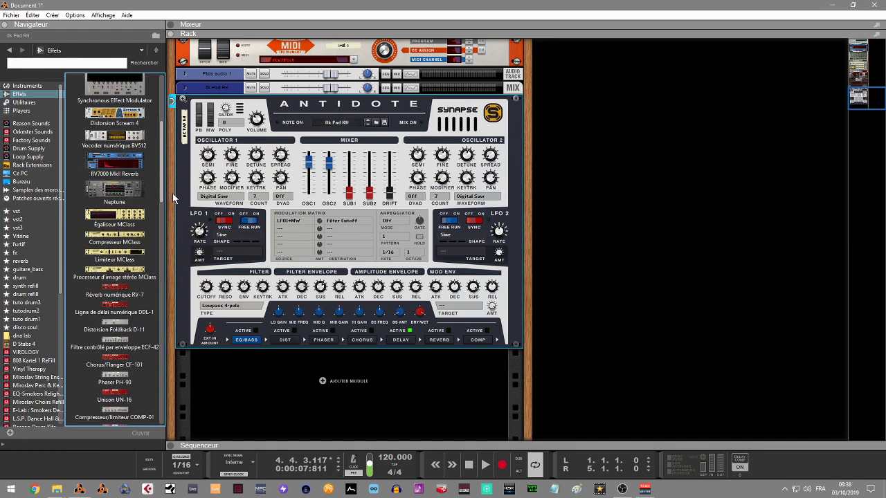
mouse_move(337, 181)
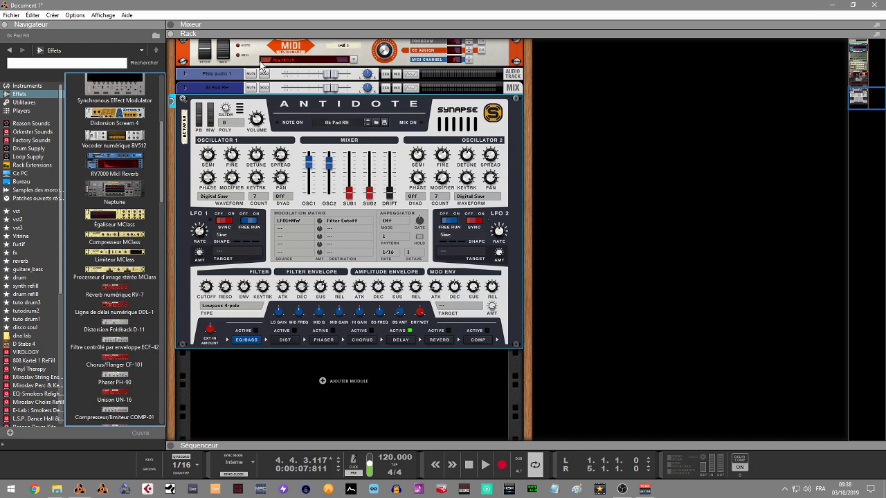
Expand the mixer to full height to review its sends and faders, and return to the rack-only view above Antidote
click(169, 26)
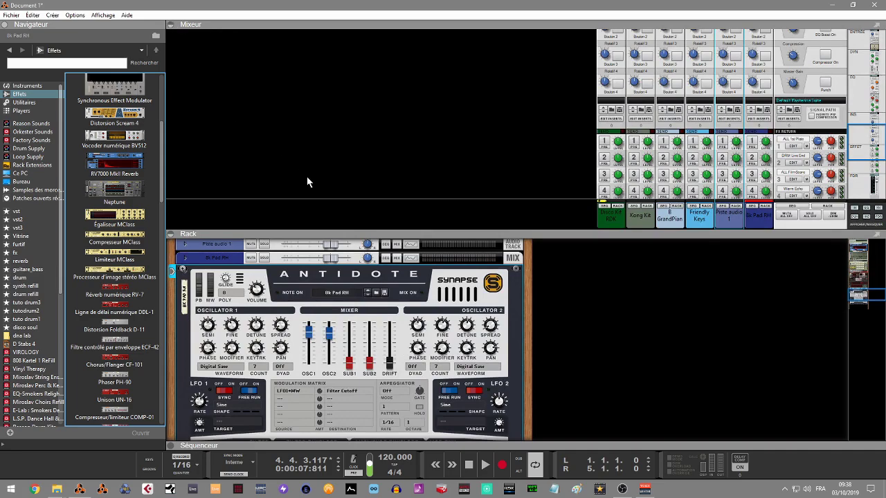
click(170, 234)
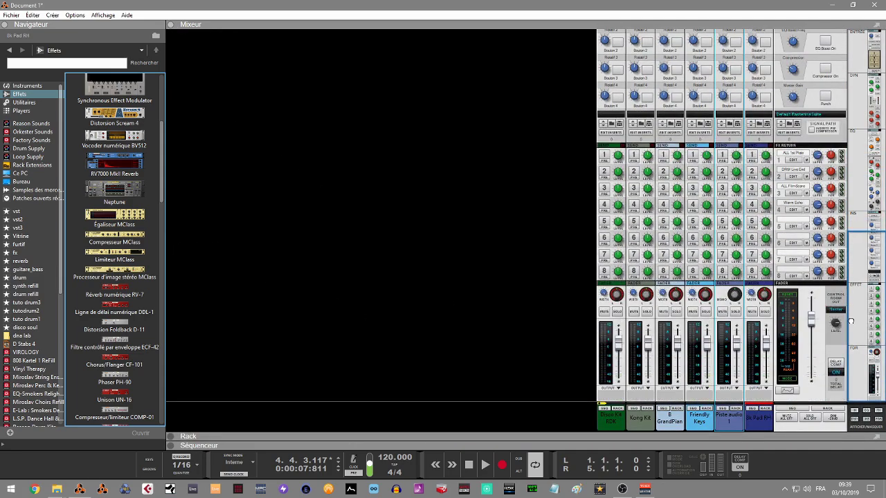
click(177, 437)
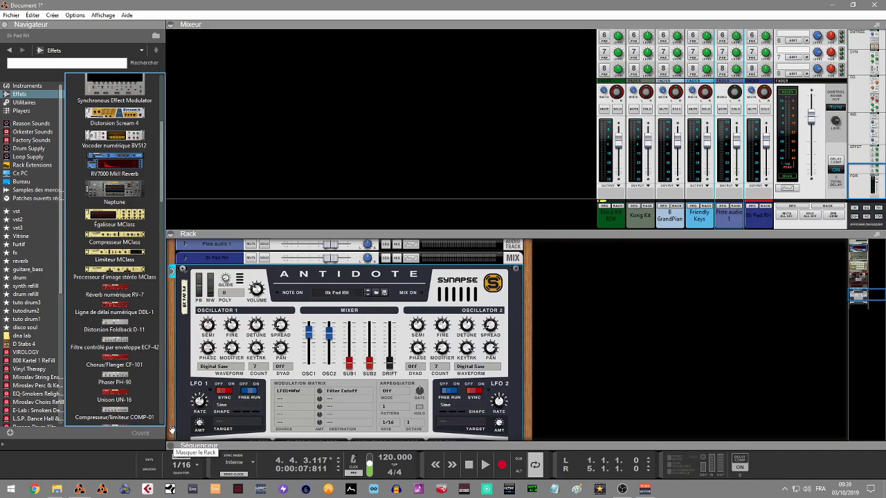
click(175, 26)
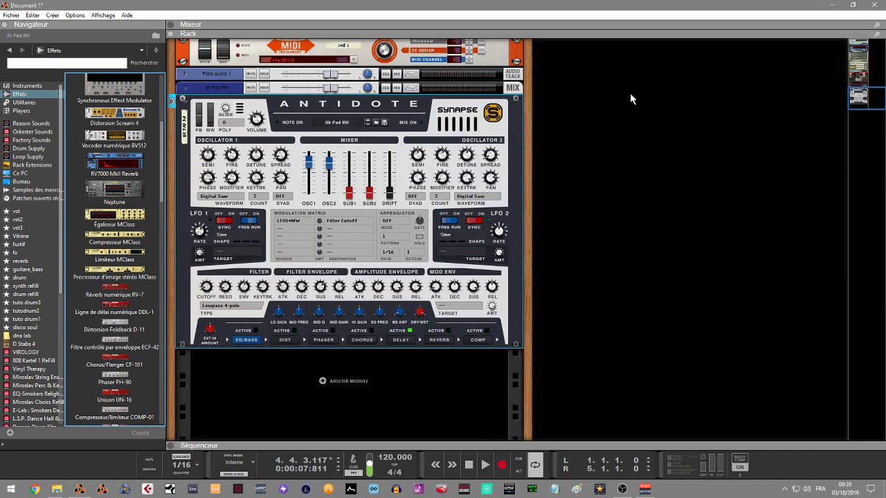
scroll(554, 165, up, 5)
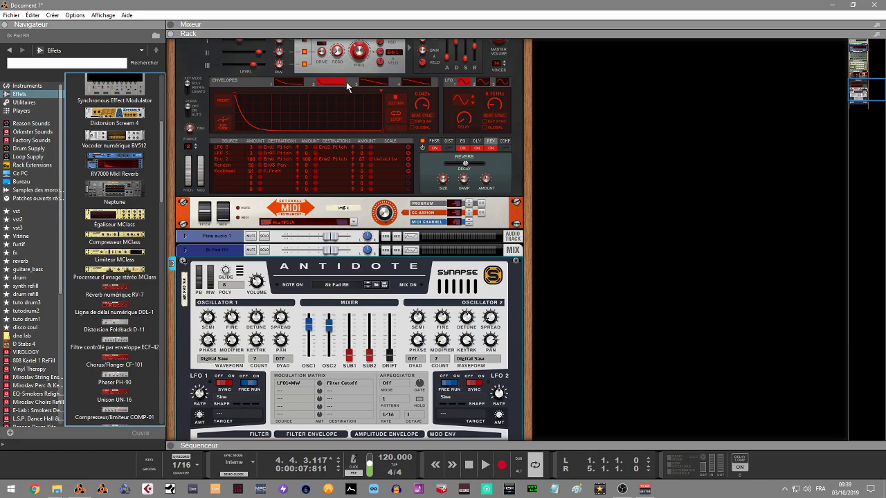
Show the mixer alone at full height, review its input and dynamics sections, and select the 8k Pad RH channel
click(176, 24)
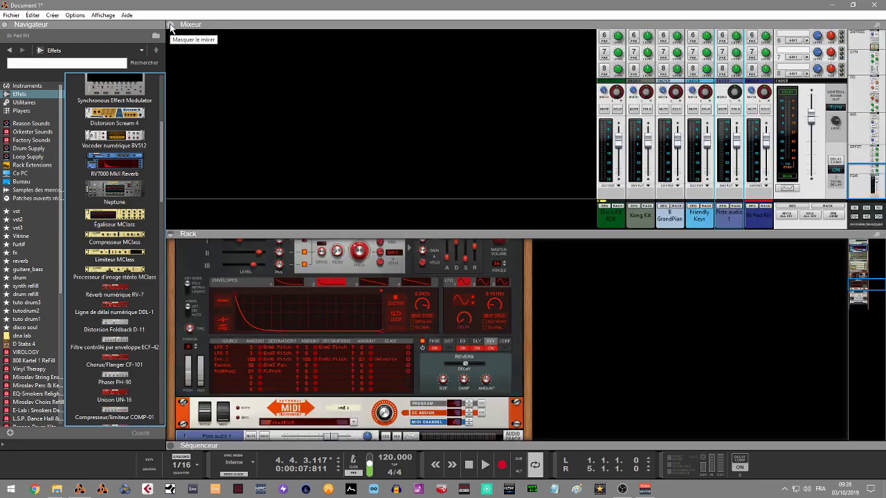
click(172, 234)
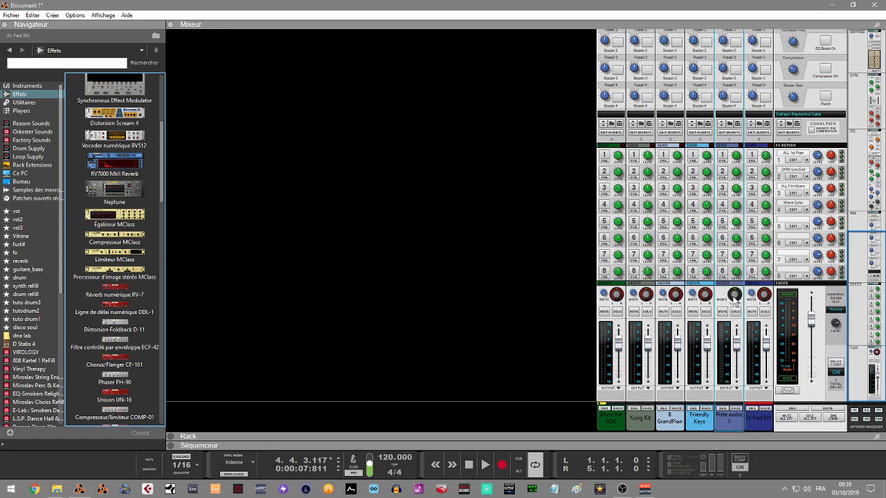
drag(862, 236, 876, 29)
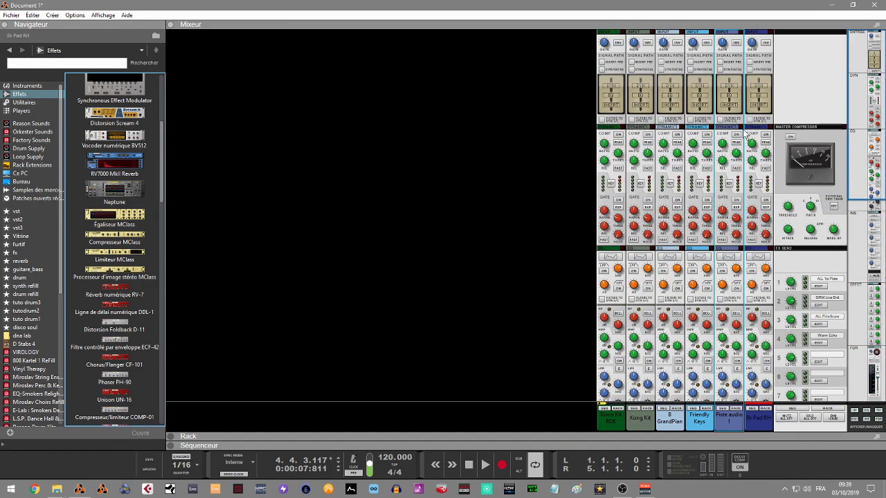
click(750, 69)
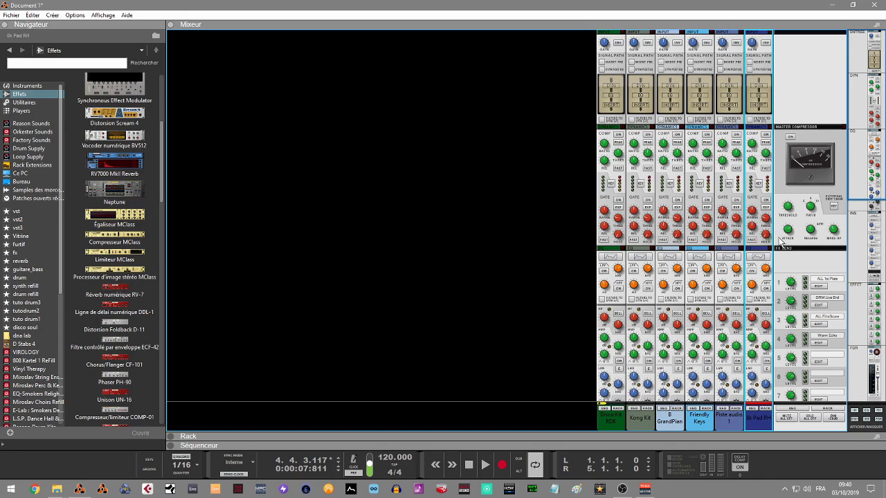
Open the Spectrum EQ for the 8k Pad RH channel and enable its low-pass and high-pass filters, with the high-pass at 187.1 Hz
drag(855, 174, 860, 220)
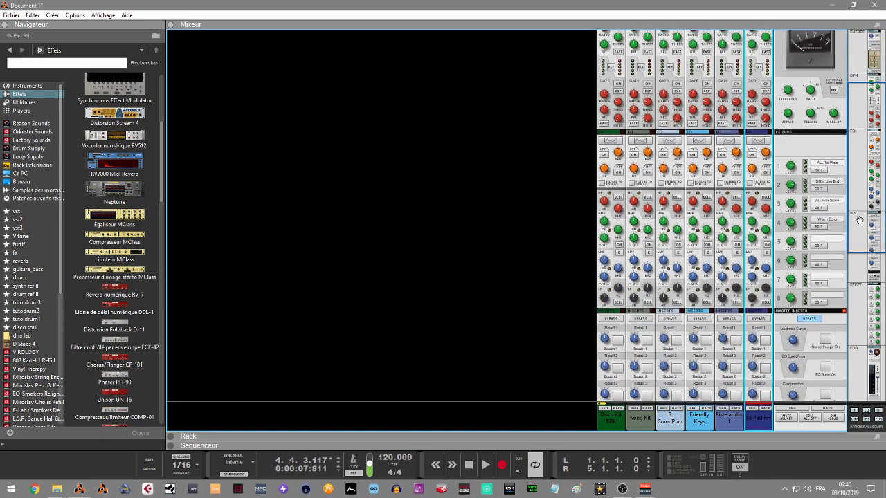
click(760, 143)
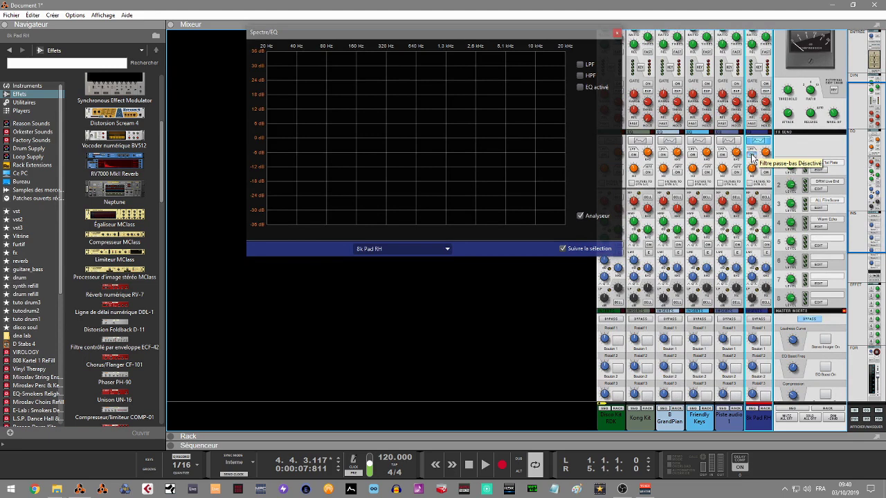
click(754, 154)
click(766, 169)
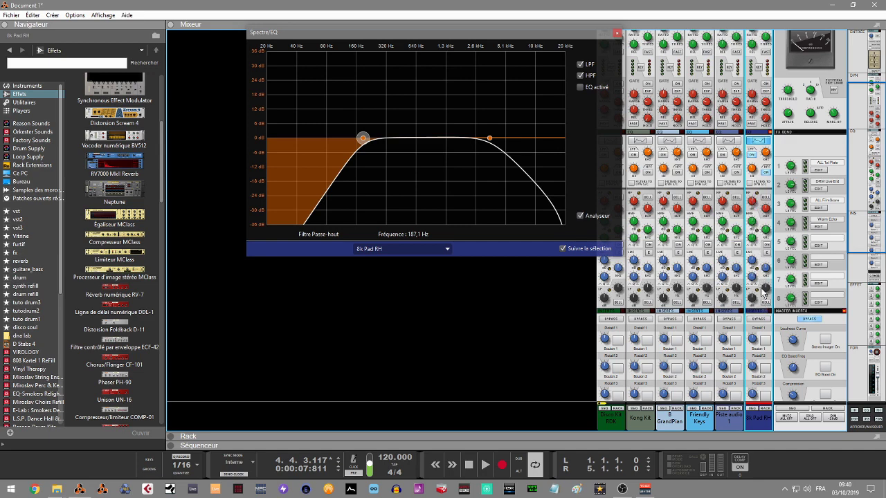
Activate the channel's EQ together with E mode and the HF and LF Bell modes
click(581, 88)
click(581, 98)
click(580, 109)
click(580, 120)
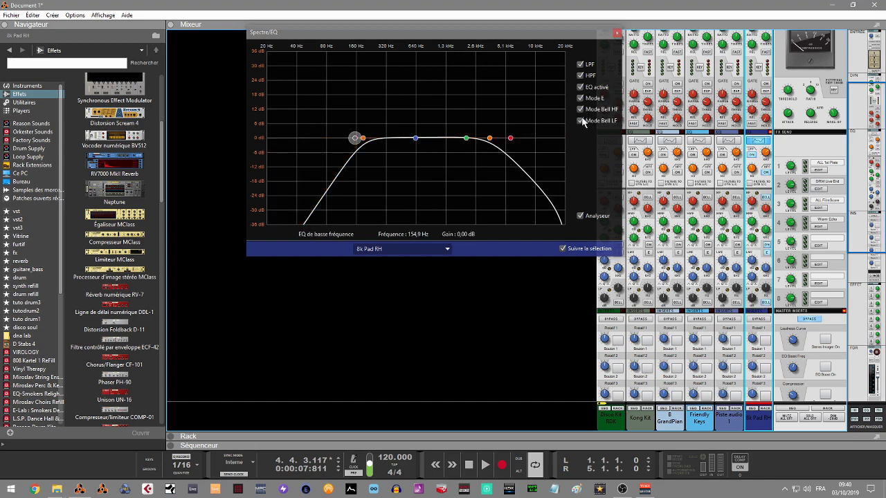
Boost the high band by 4.44 dB at 8.92 kHz, the high-mid by about 6 dB, and the low-mid by 15.56 dB at 724.5 Hz
drag(511, 140, 530, 128)
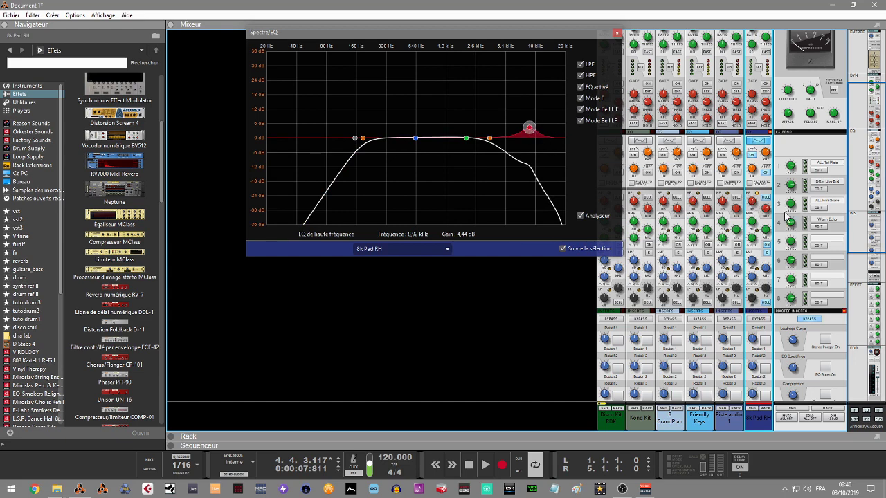
drag(755, 229, 756, 216)
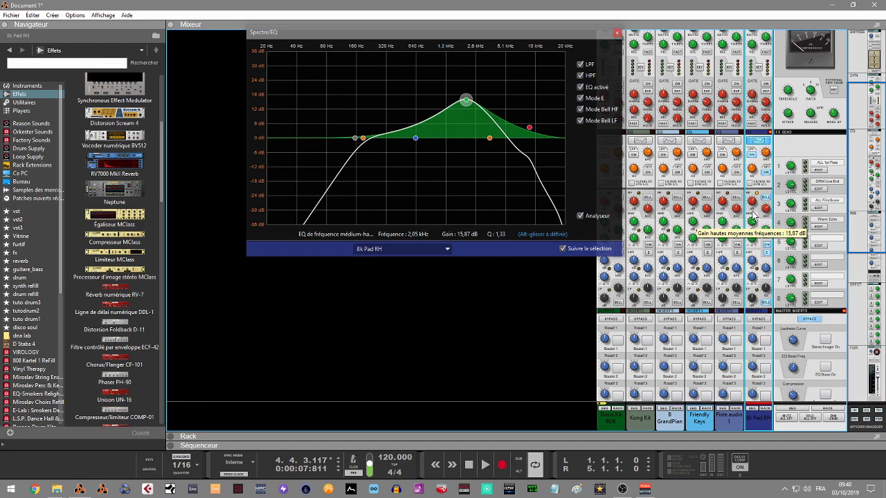
drag(464, 99, 468, 124)
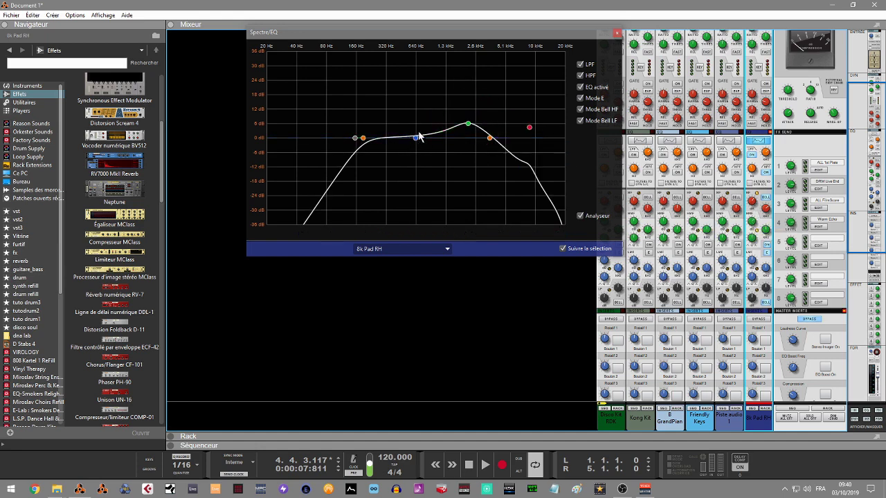
mouse_move(420, 140)
mouse_down()
mouse_move(395, 111)
mouse_move(422, 158)
mouse_move(410, 147)
mouse_move(422, 104)
mouse_up()
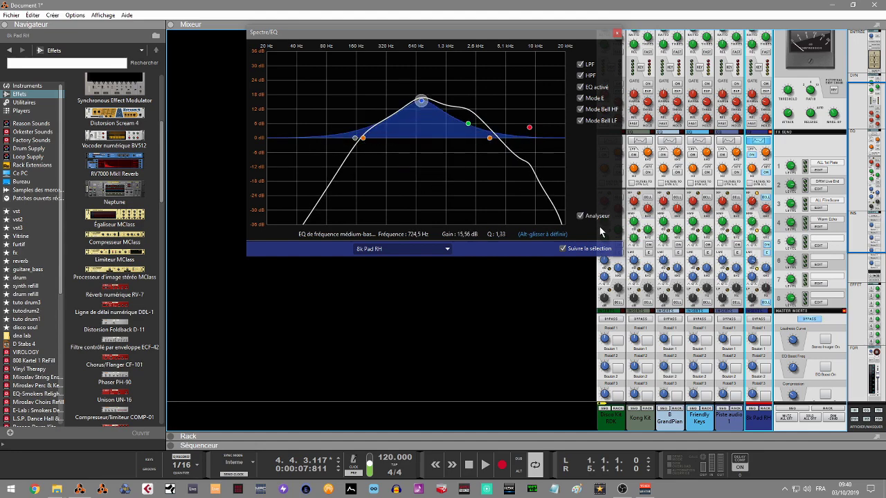
Open the 8k Pad RH channel's inserts for editing in the rack and close the Spectrum EQ window
drag(856, 220, 857, 293)
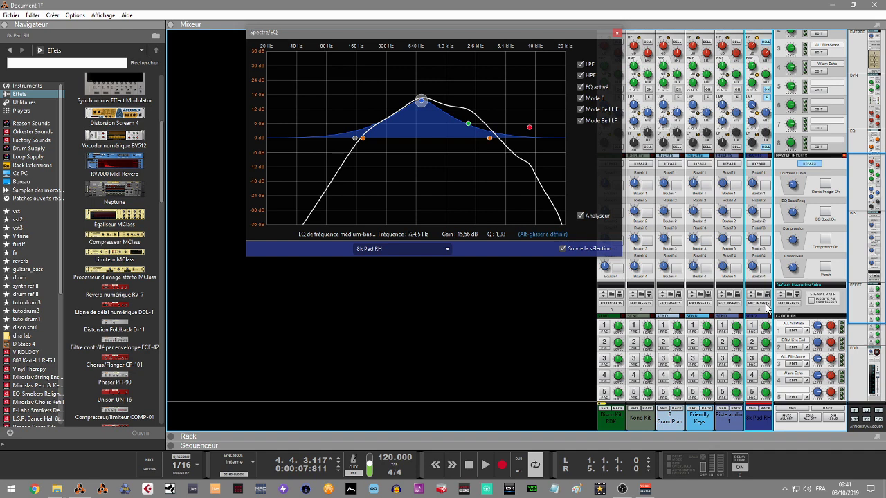
click(767, 307)
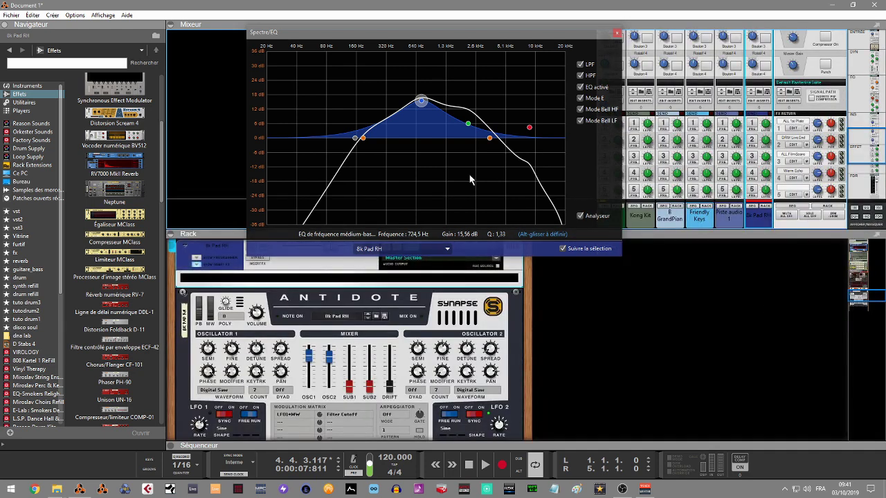
click(617, 34)
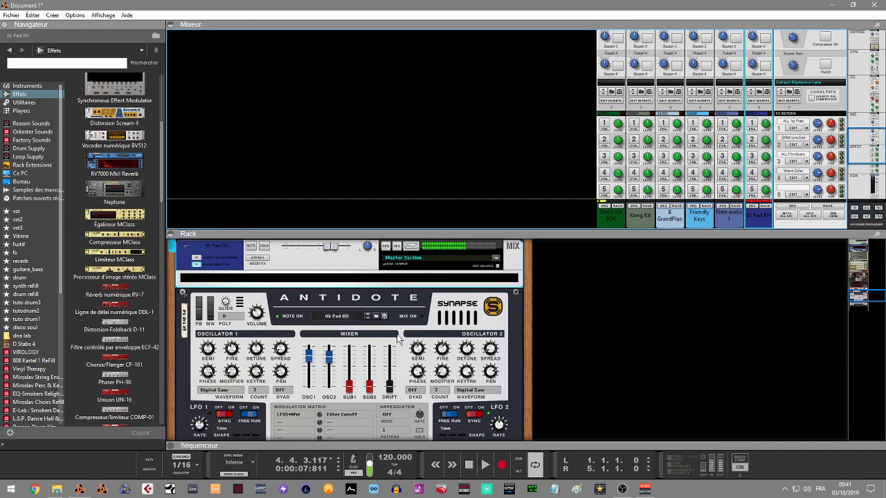
Select the empty insert area above Antidote and browse the effect devices that could go in it
click(369, 280)
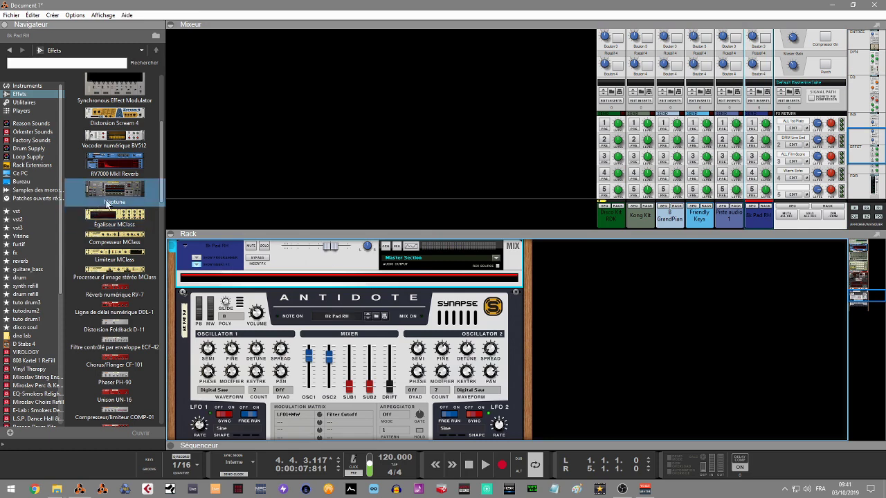
drag(160, 146, 168, 89)
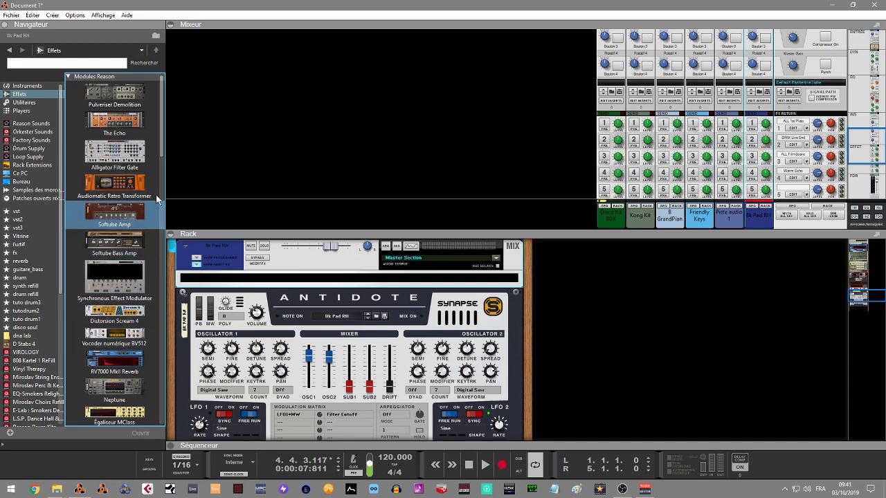
drag(162, 143, 171, 209)
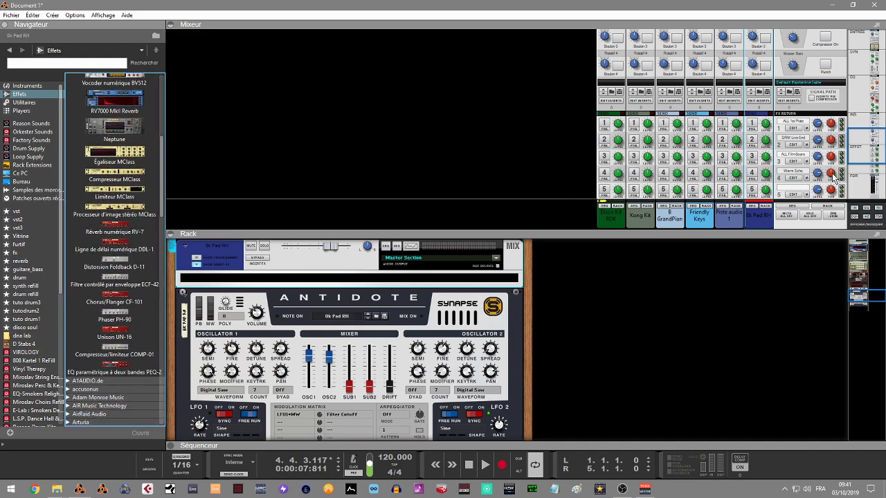
Review the mixer's sends and the RV7000 and The Echo send effects in the rack, and return to the full-height mixer
drag(862, 148, 863, 163)
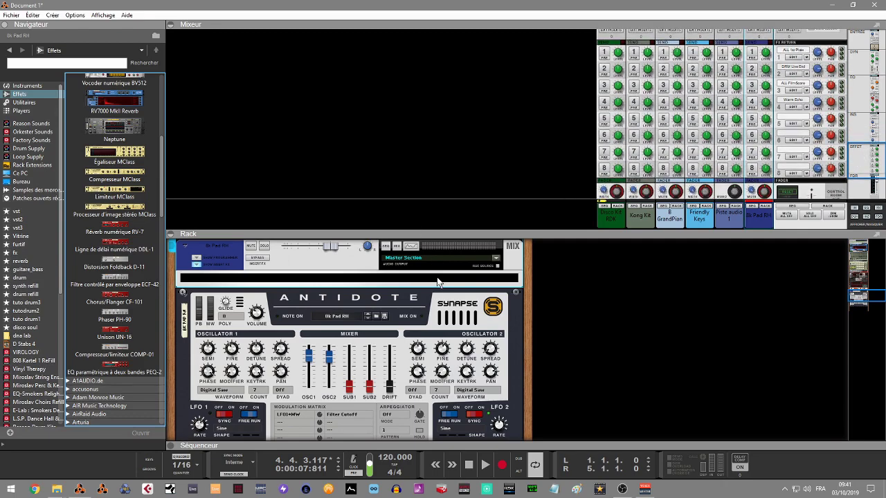
drag(866, 166, 867, 142)
drag(859, 294, 858, 251)
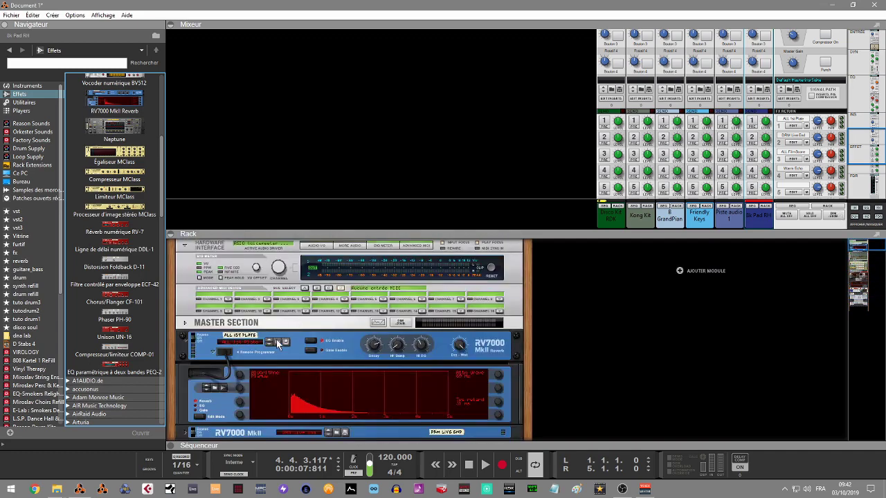
drag(864, 246, 864, 254)
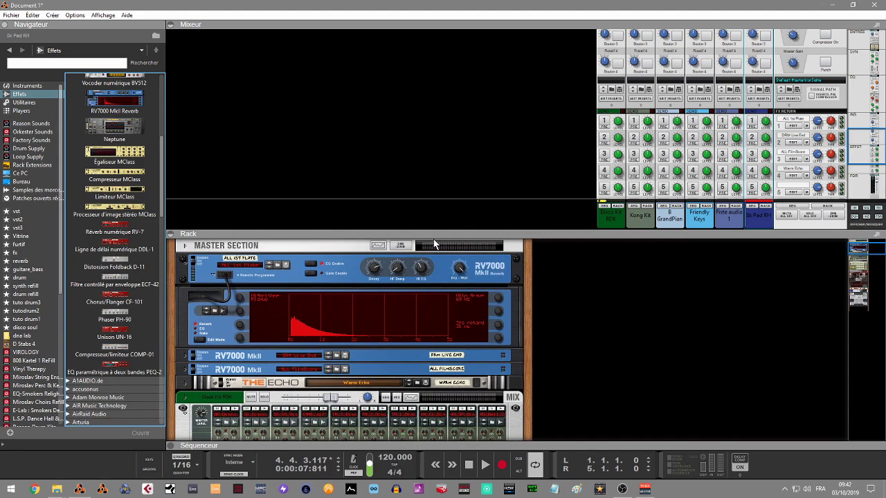
click(172, 234)
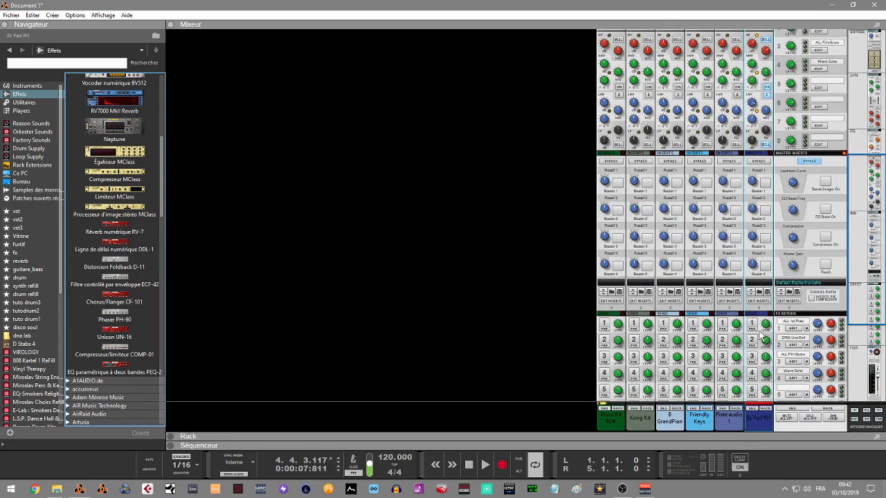
Try send 1 on the Piste audio 1, Friendly Keys, B GrandPian and Disco Kit RDK channels, adjusting the Disco Kit's send level
click(722, 324)
click(693, 323)
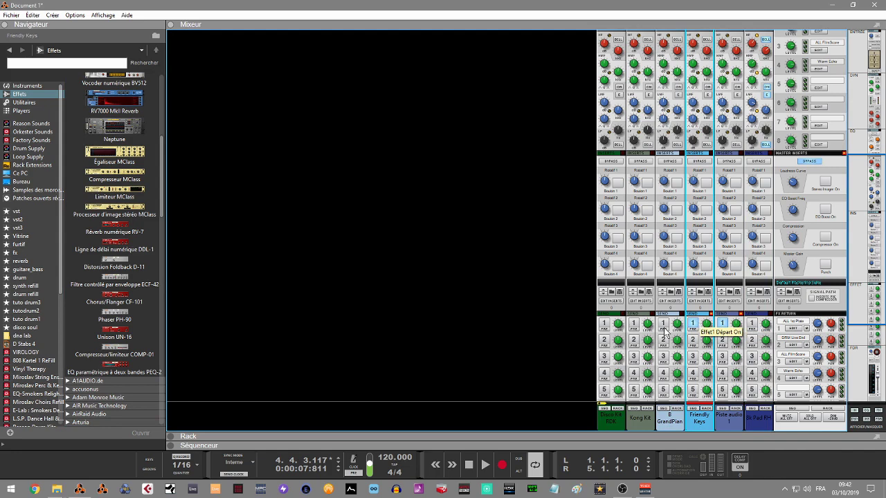
click(664, 324)
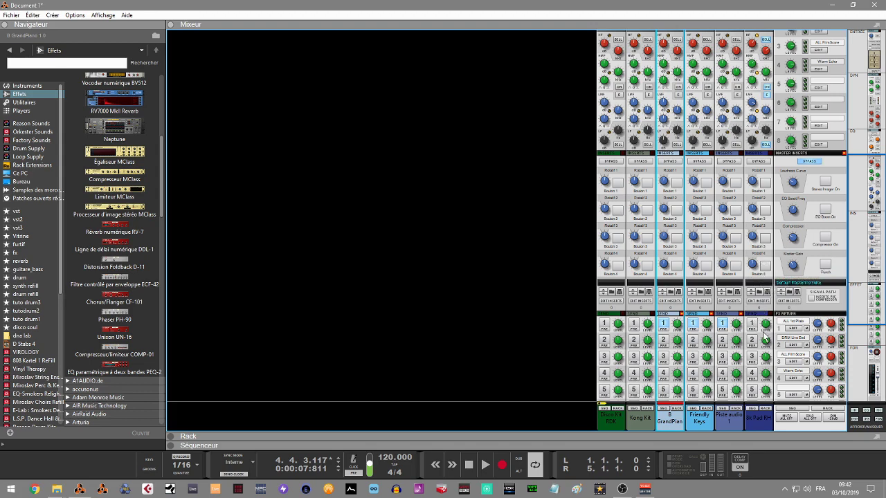
click(602, 324)
drag(623, 317, 616, 326)
drag(615, 325, 623, 323)
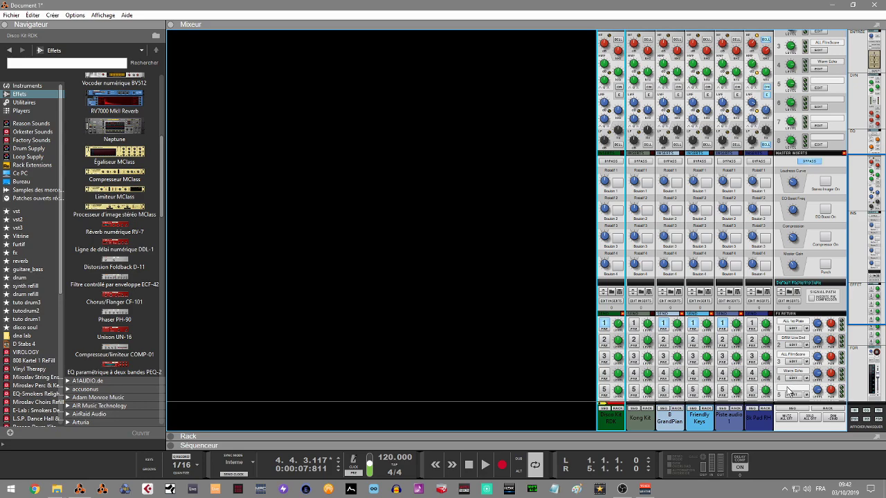
Turn send 1 off on the Piste audio 1, Friendly Keys, B GrandPian and Disco Kit RDK channels
scroll(783, 263, down, 6)
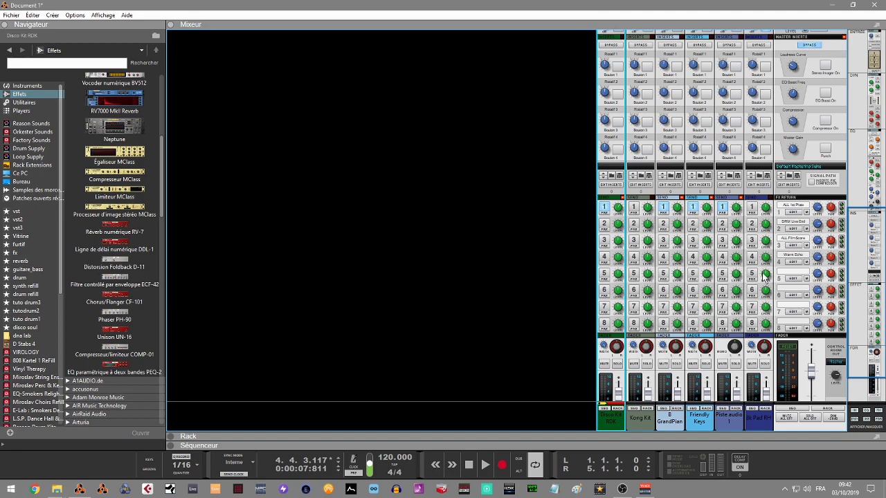
click(722, 207)
click(693, 207)
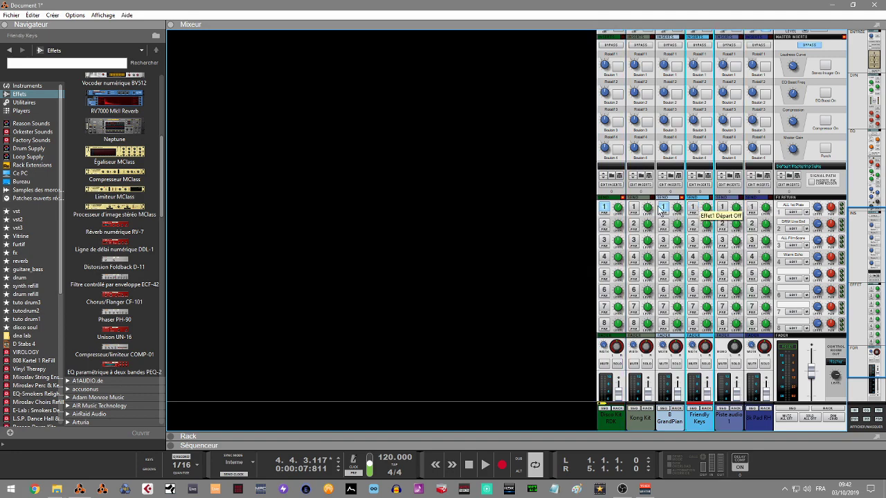
click(664, 207)
click(605, 207)
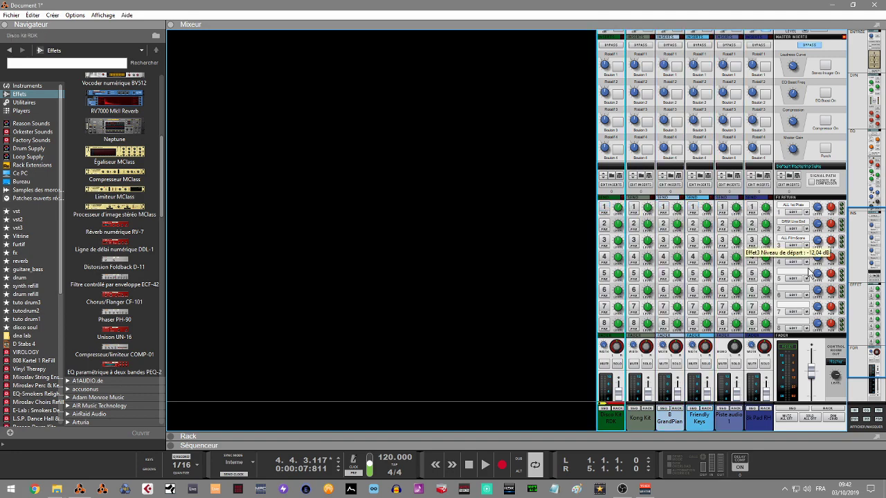
Try the stereo width and pan controls in the 8k Pad RH channel's fader section
scroll(865, 277, down, 2)
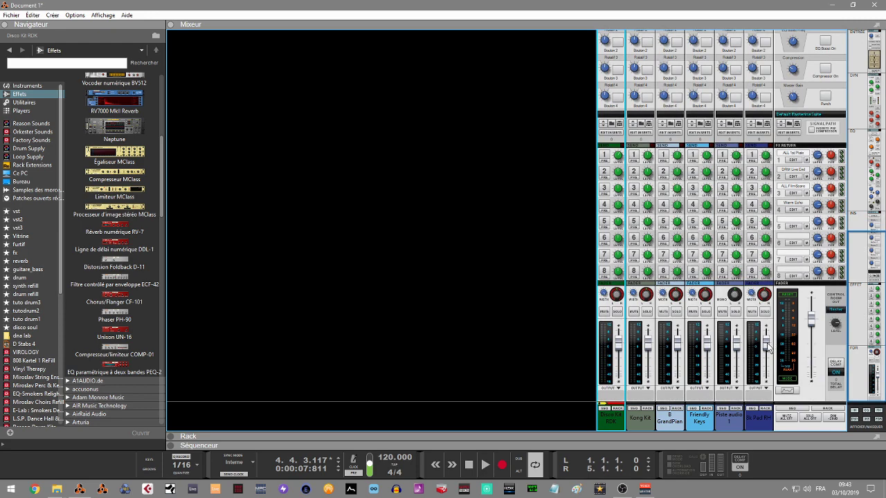
click(763, 294)
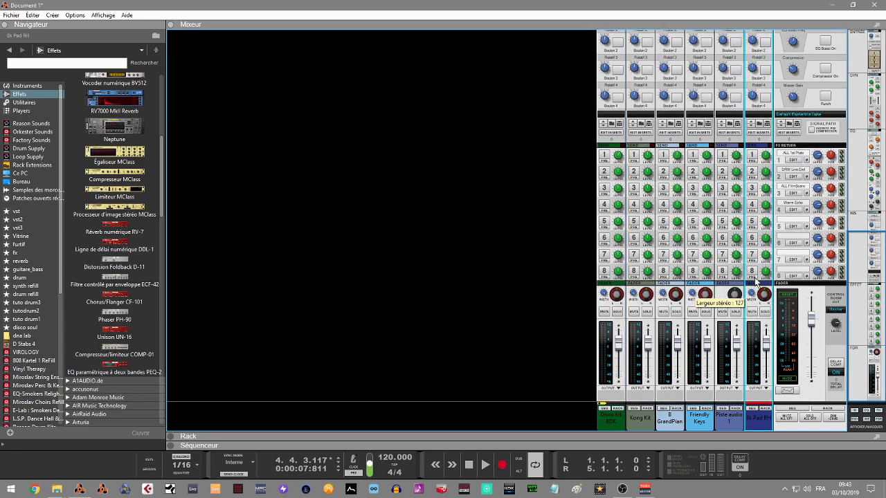
drag(765, 297, 760, 303)
Try muting and soloing the 8k Pad RH channel, and switch both off again
click(752, 311)
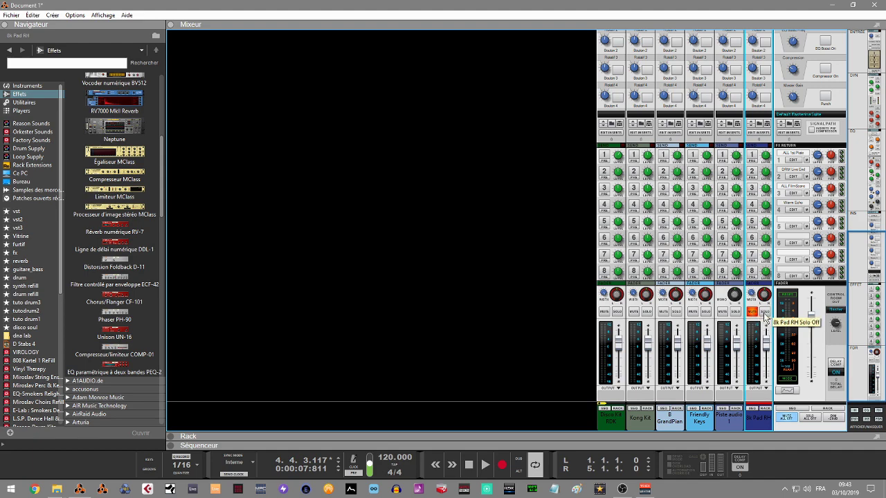
click(763, 312)
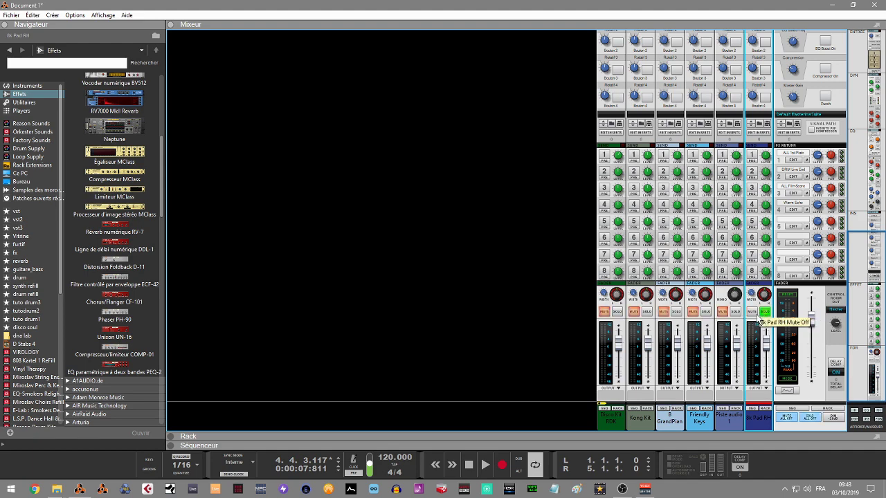
click(763, 313)
click(752, 312)
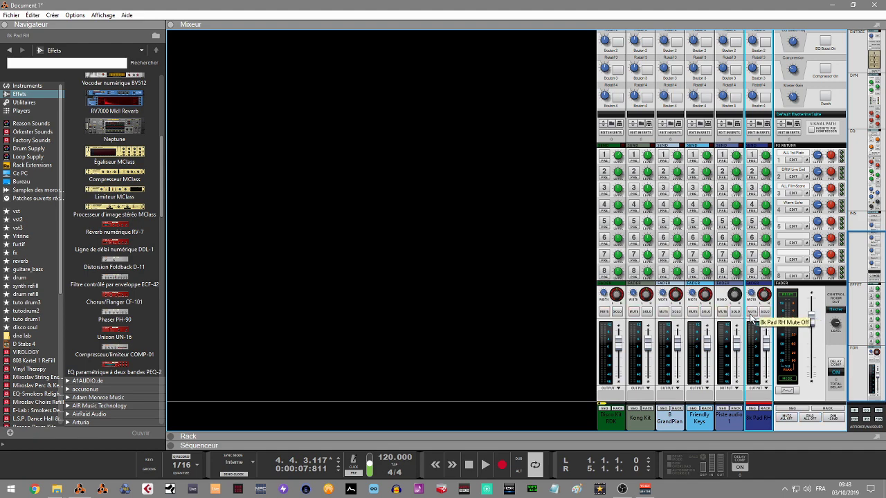
Route the 8k Pad RH channel's output to a new output bus
right_click(767, 392)
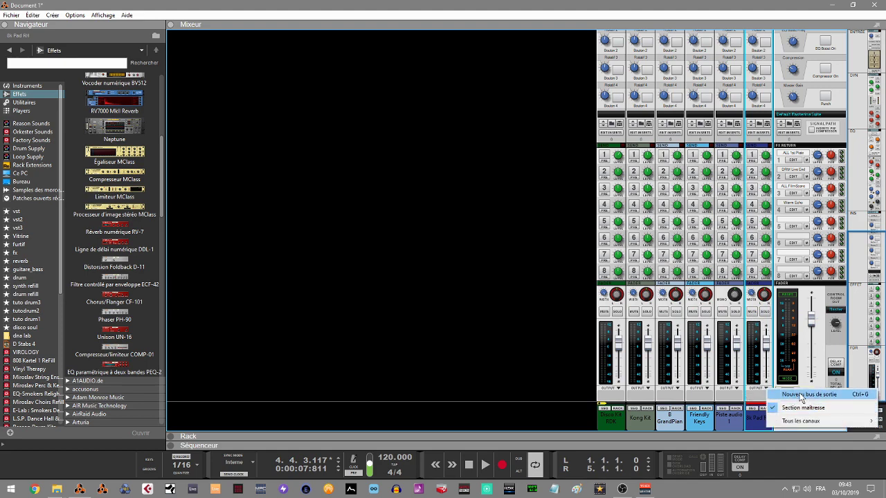
click(802, 394)
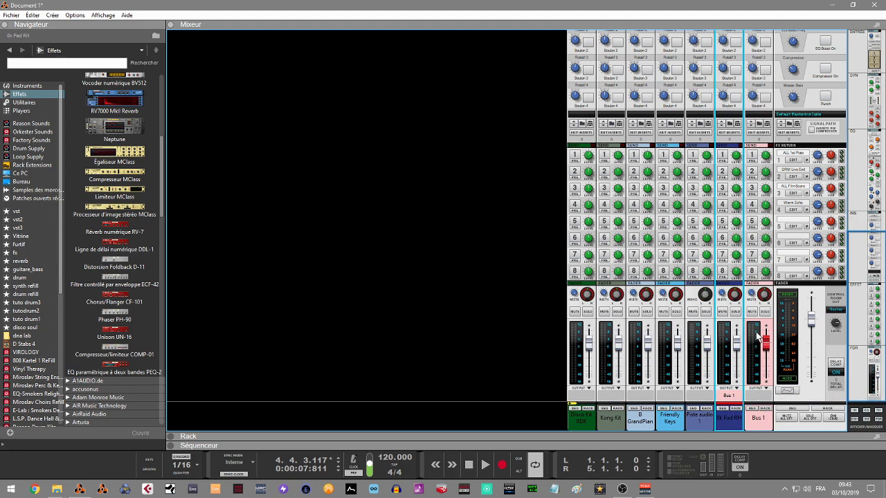
Route the Piste audio 1 channel's output to Bus 1
click(710, 392)
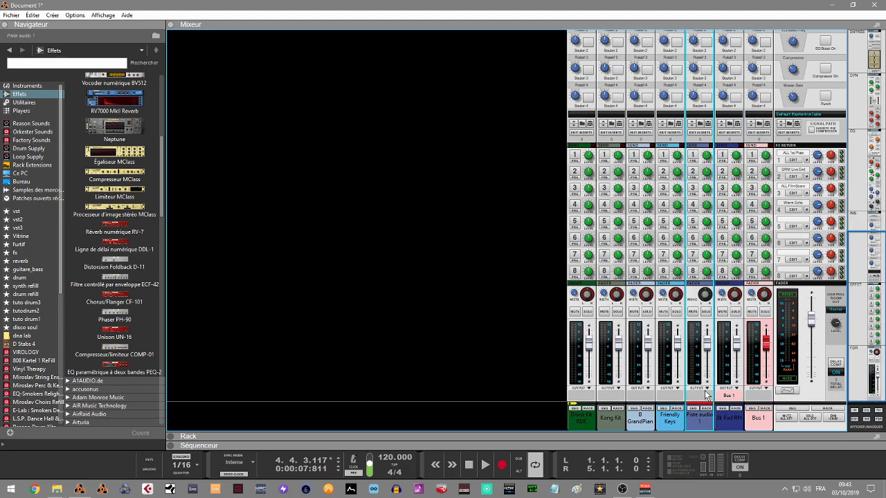
click(706, 392)
click(720, 404)
Show the rack in place of the mixer and bring the 8k Pad RH mix channel and its Antidote synth into view
click(171, 437)
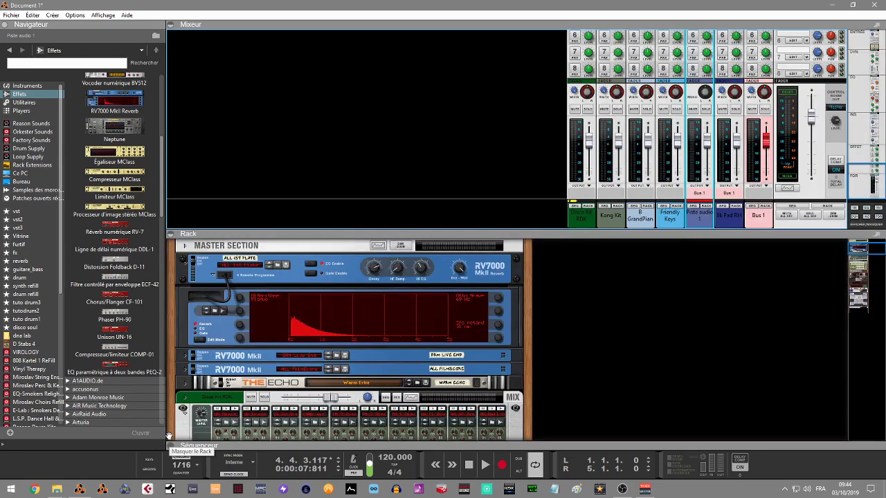
click(170, 26)
drag(857, 55, 859, 97)
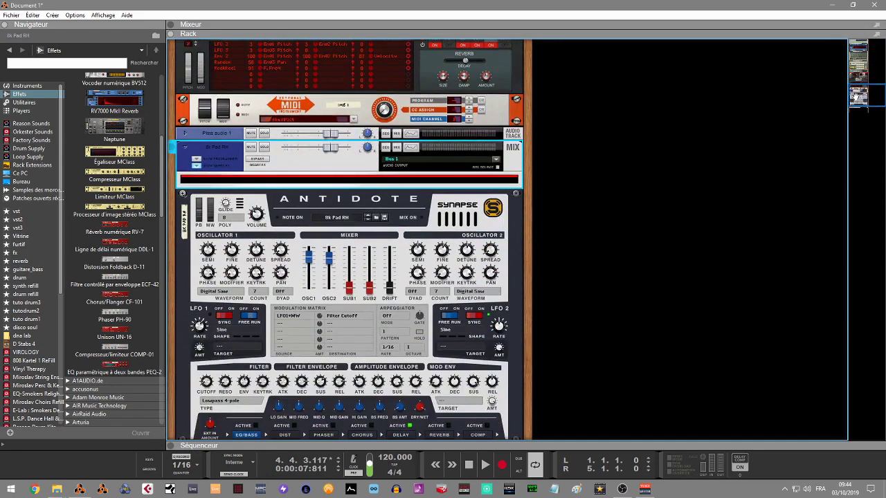
Look through the effect devices, the A1AUDIO.de plug-ins and Reason's own utility modules in the browser
click(115, 126)
drag(162, 193, 172, 241)
click(68, 197)
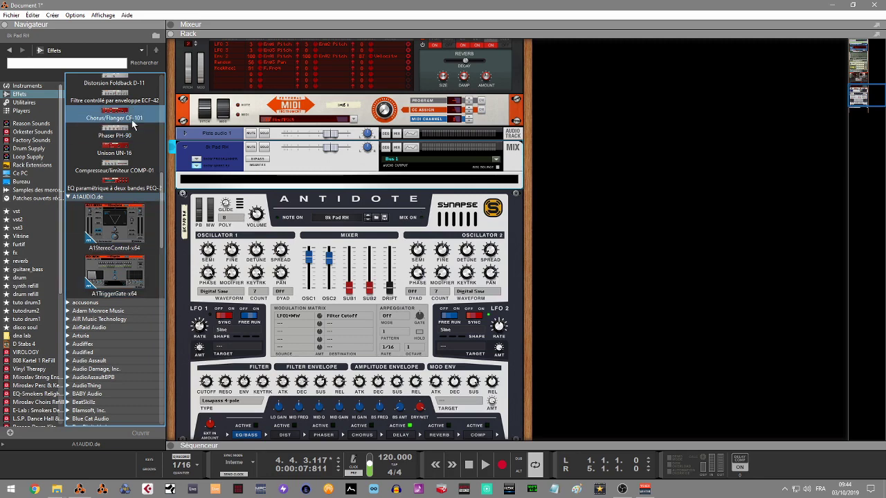
click(77, 200)
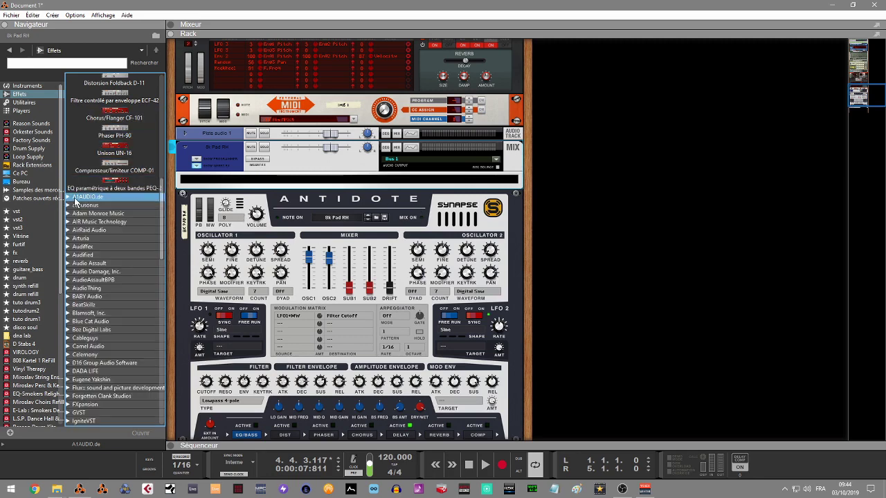
click(30, 104)
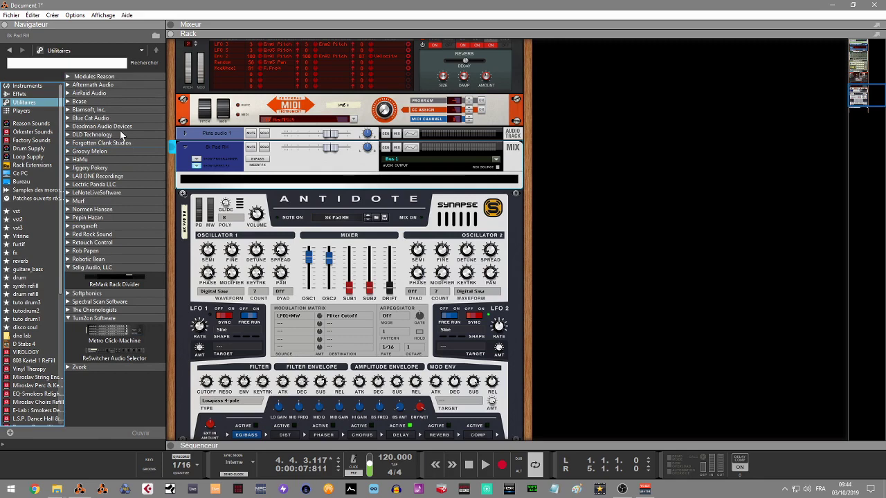
click(72, 77)
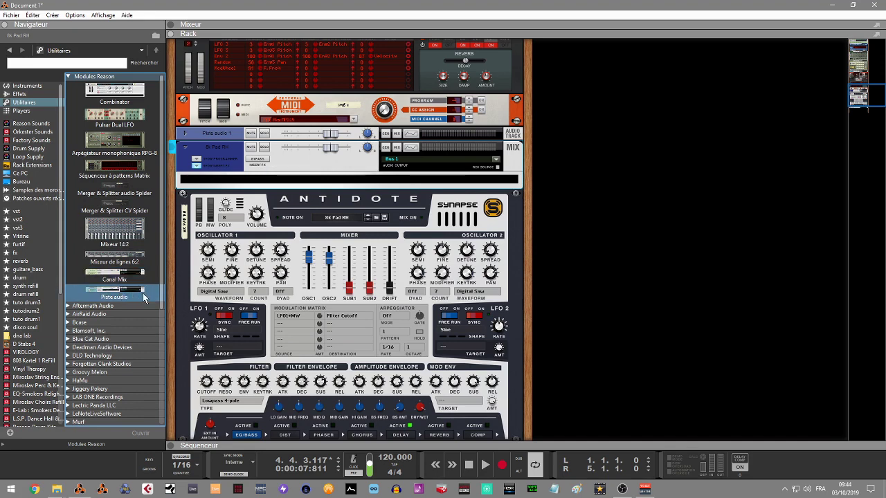
Add a Drum Sequencer player to the External MIDI Instrument in the rack
click(20, 111)
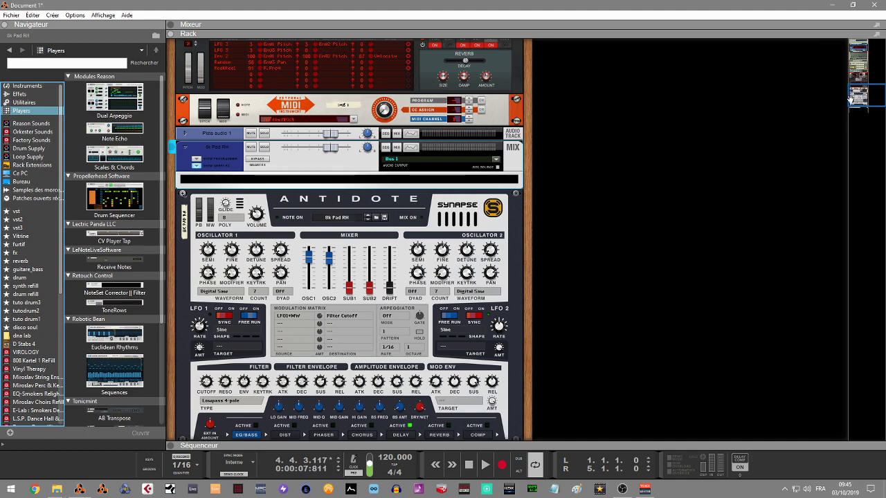
scroll(850, 99, up, 3)
click(351, 228)
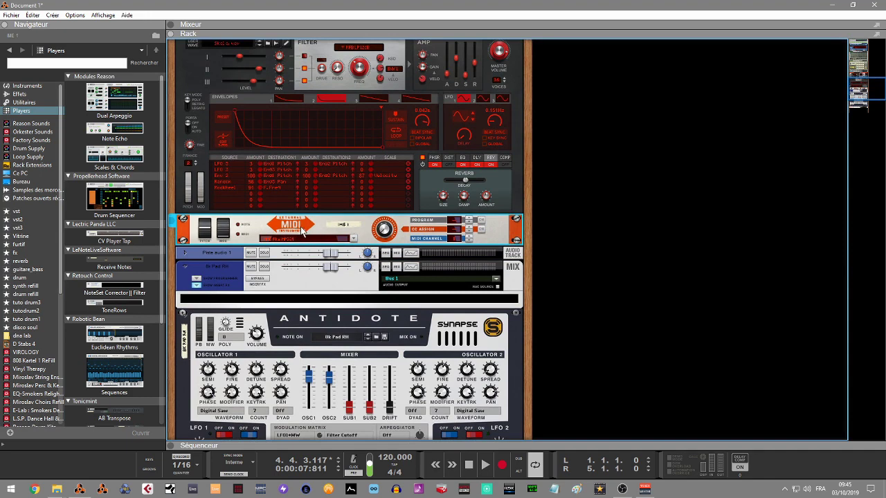
click(108, 200)
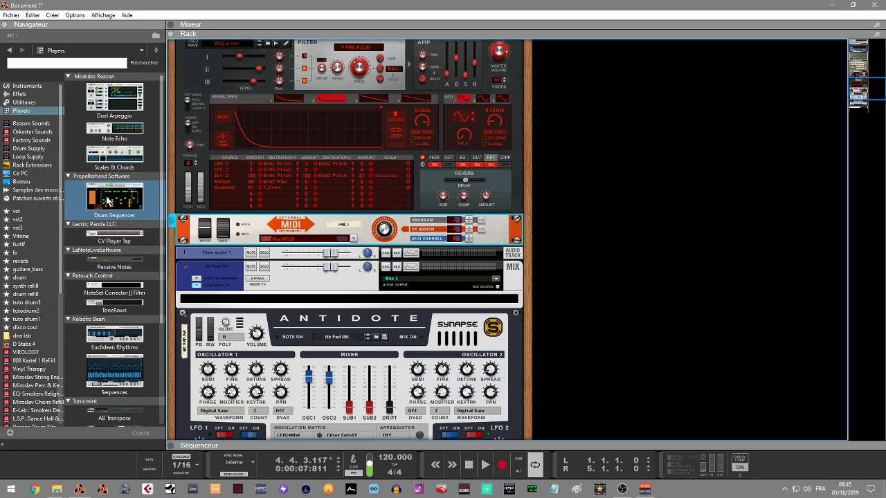
drag(109, 201, 274, 220)
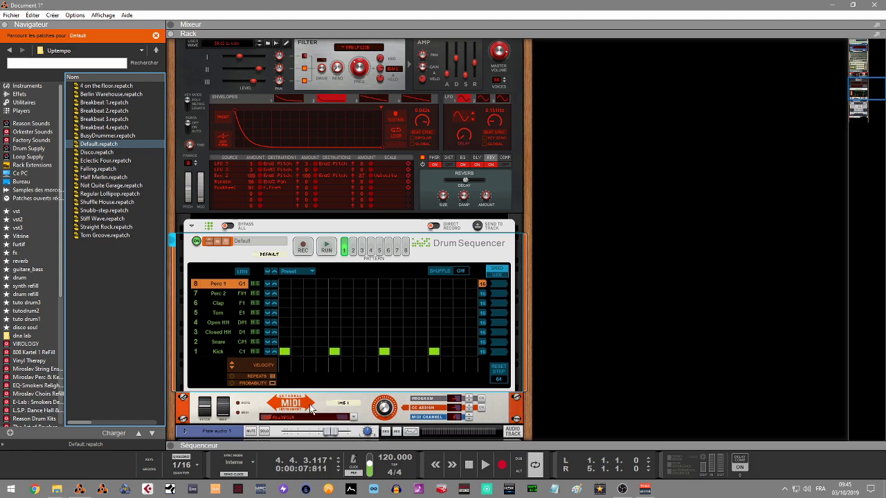
drag(858, 90, 861, 98)
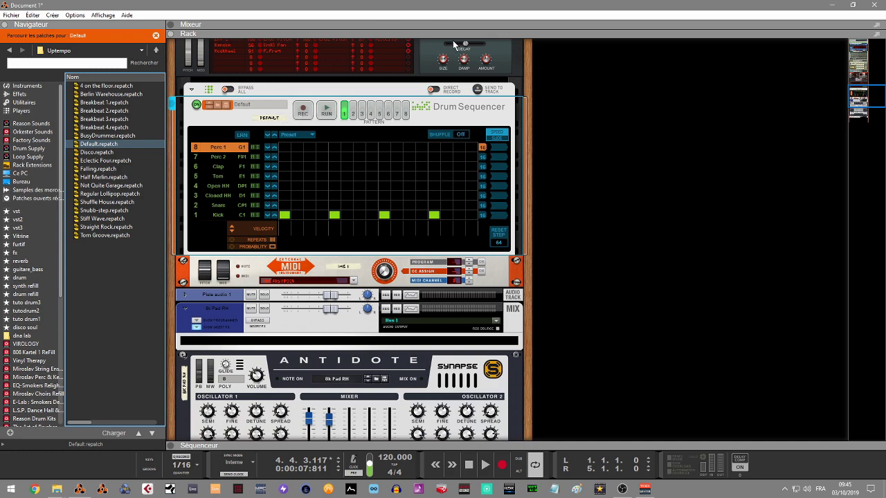
Look through the available player devices, from Dual Arpeggio down to the ST100 Strumming Machine
click(14, 112)
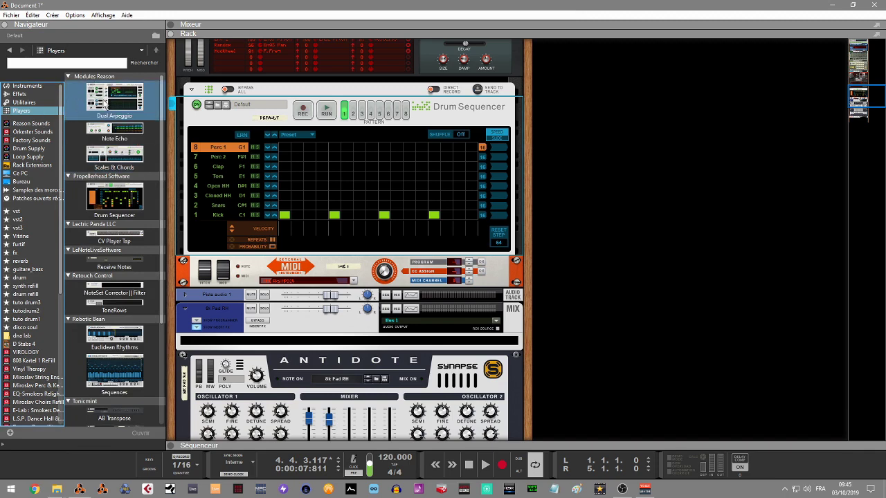
click(105, 161)
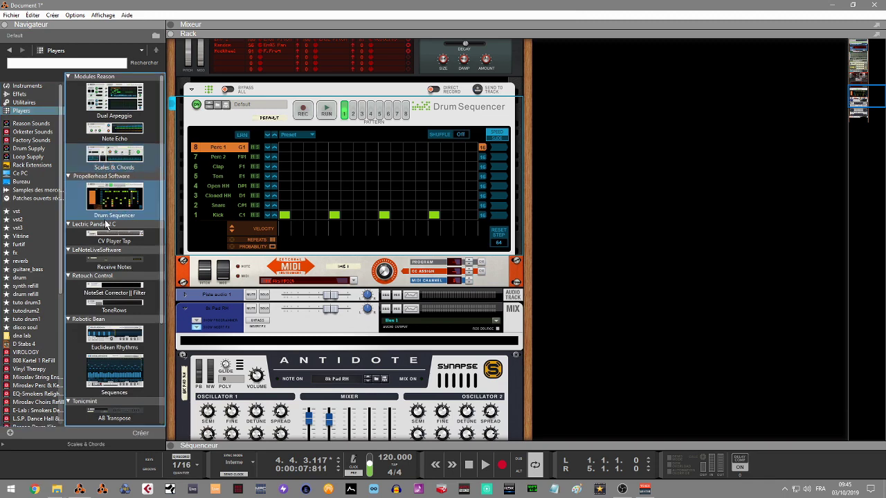
scroll(165, 184, down, 1)
scroll(164, 183, down, 5)
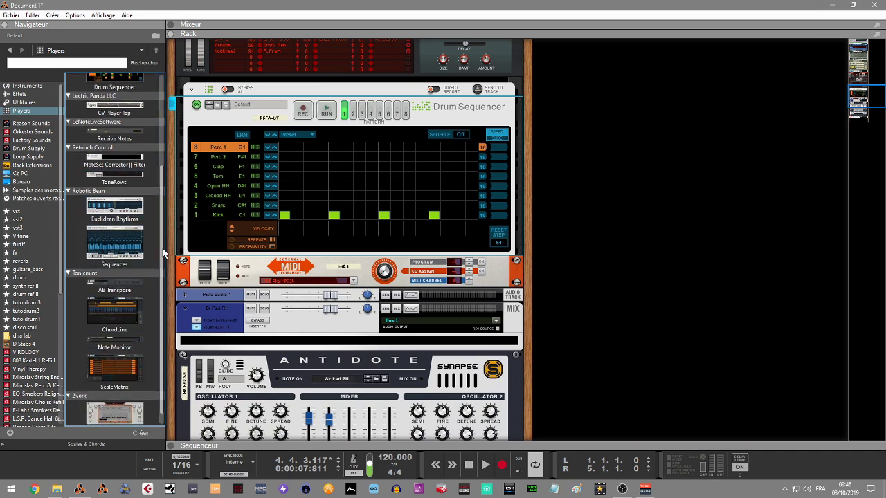
scroll(164, 298, down, 1)
click(124, 278)
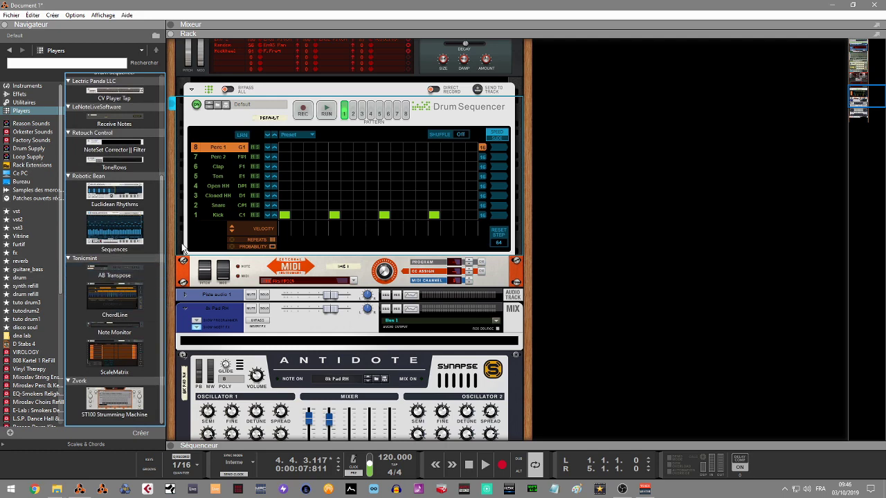
View the sequencer on its own and look through the effect plug-in makers in the browser
click(173, 446)
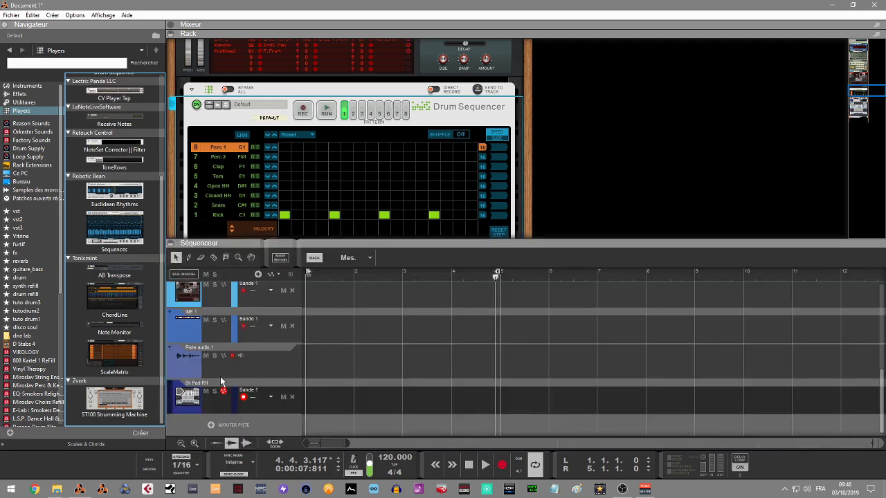
click(172, 34)
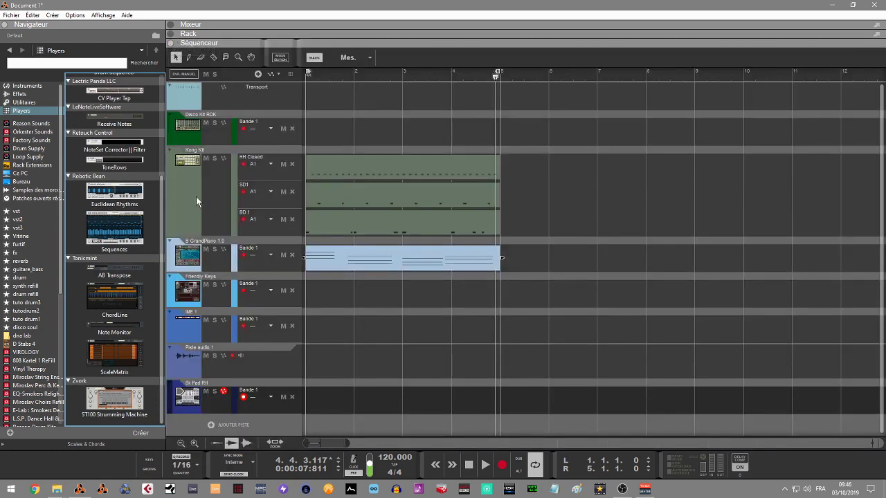
click(19, 94)
drag(161, 126, 200, 259)
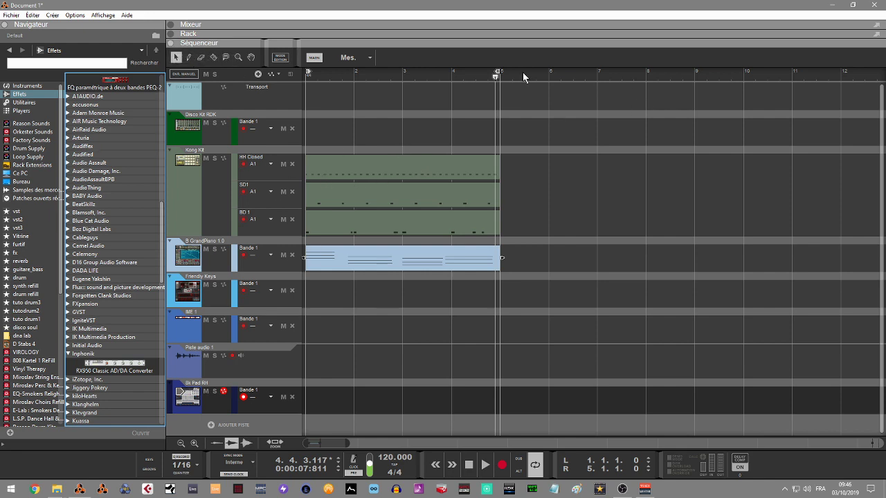
Return to the rack and add AIR Music Technology's Hybrid_x64 instrument below the Bus 1 channel
click(171, 34)
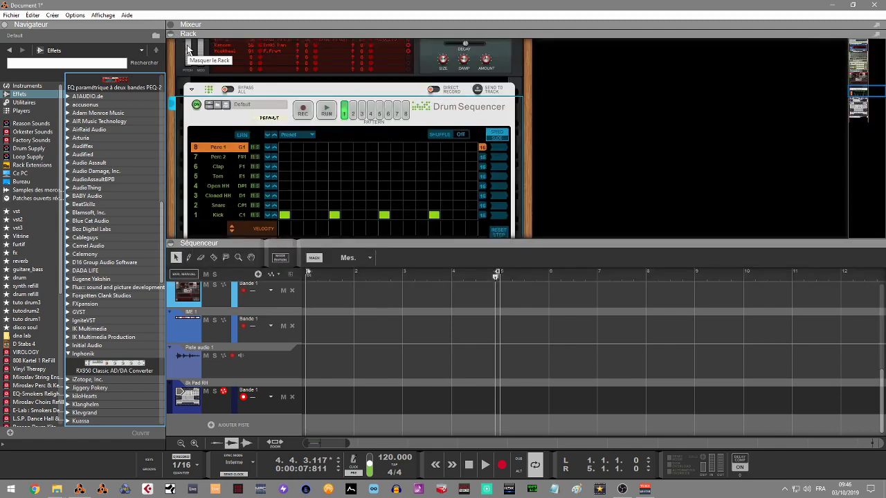
click(170, 247)
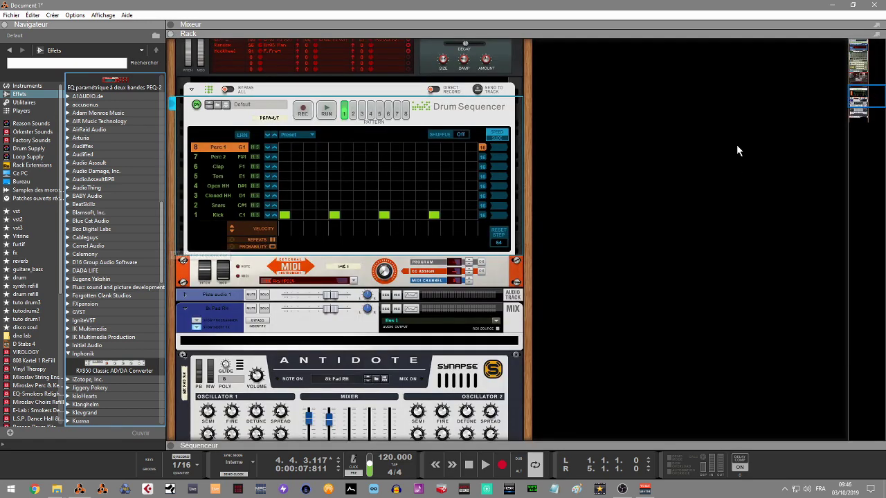
drag(866, 98, 860, 165)
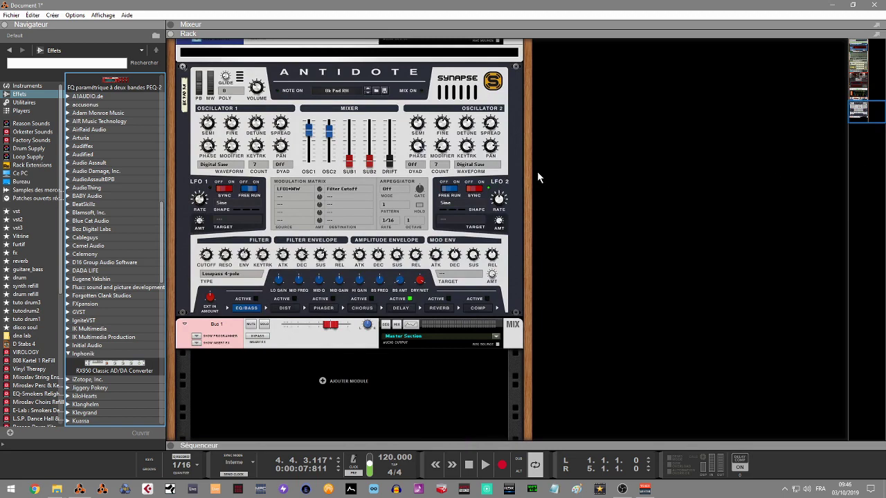
click(19, 86)
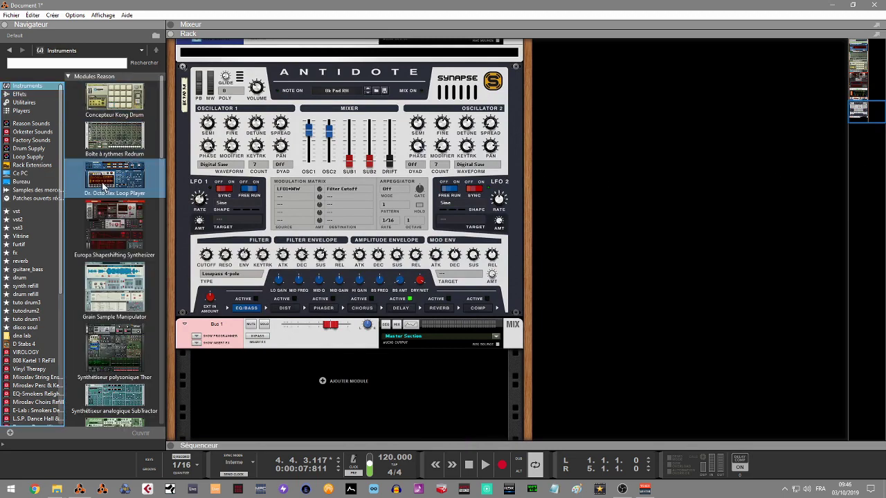
scroll(160, 142, down, 3)
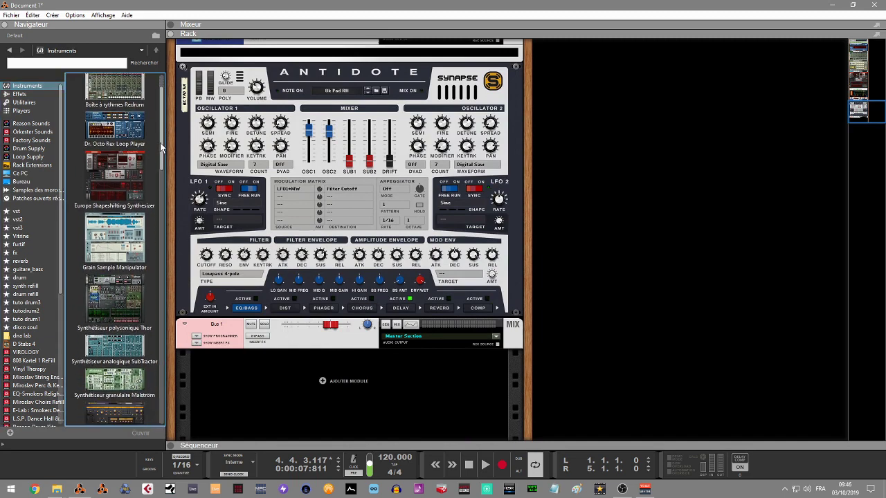
click(96, 176)
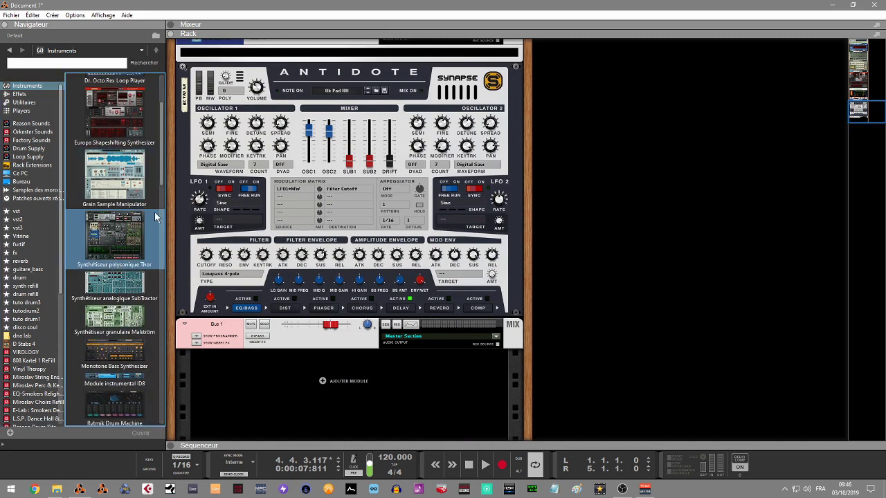
drag(162, 177, 163, 275)
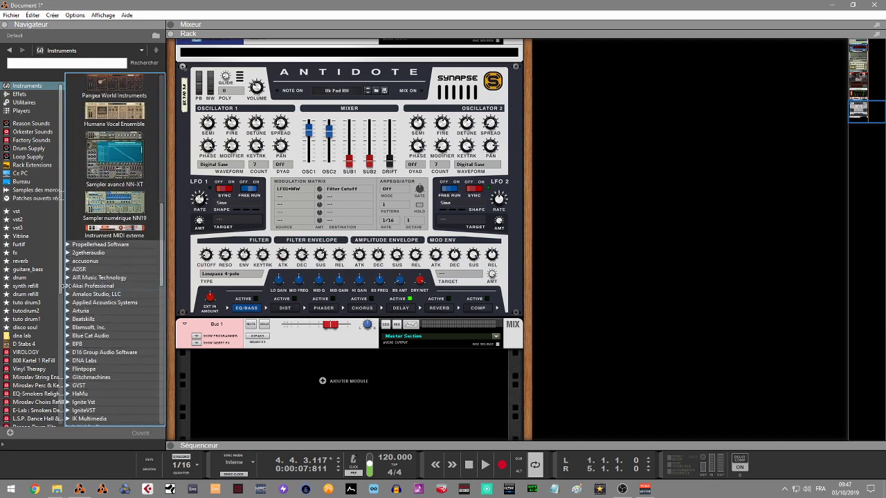
double_click(69, 278)
mouse_move(113, 146)
mouse_down()
mouse_move(225, 280)
mouse_move(309, 403)
mouse_up()
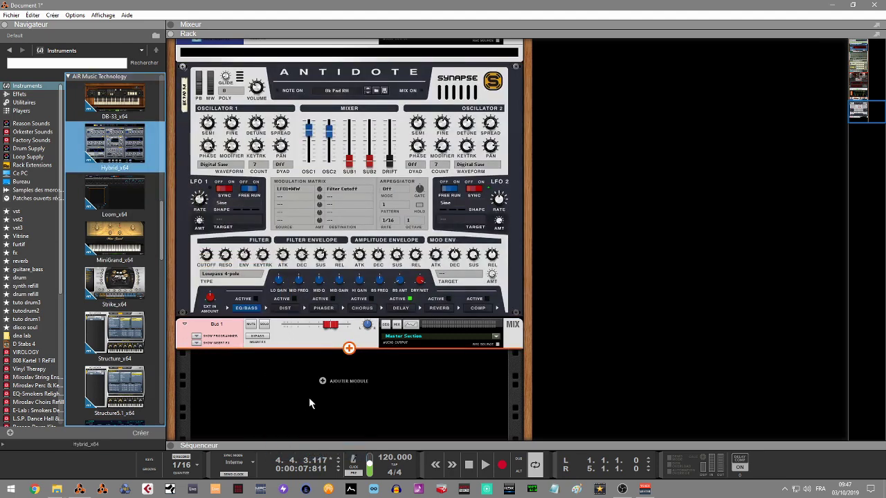
drag(310, 400, 310, 400)
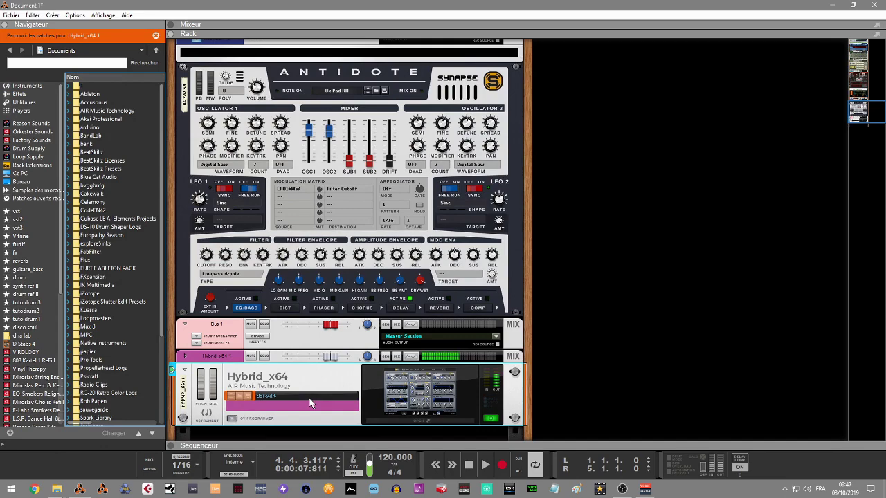
Open the Hybrid_x64 plug-in window, move it clear of the device, and unfold the device's CV programmer
click(455, 420)
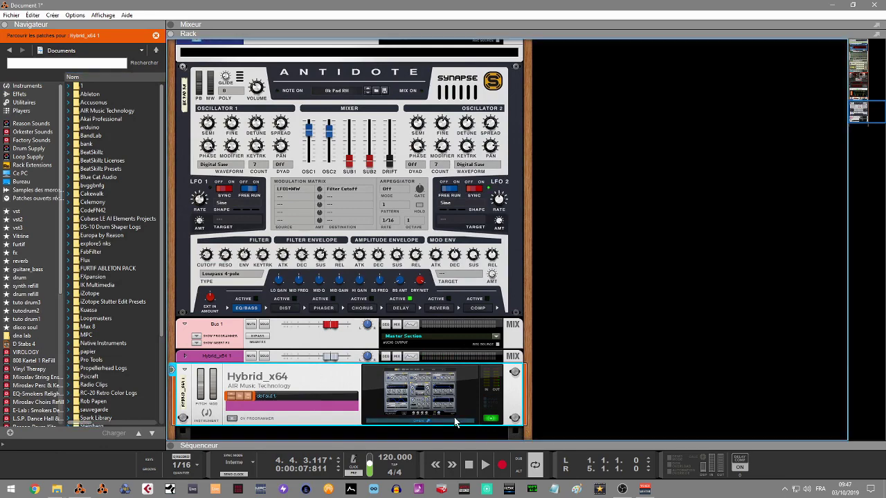
drag(341, 40, 733, 68)
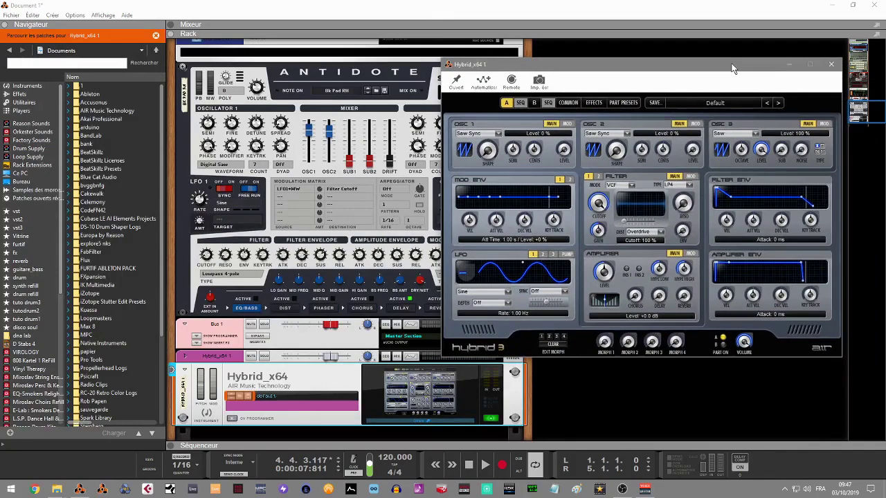
click(234, 418)
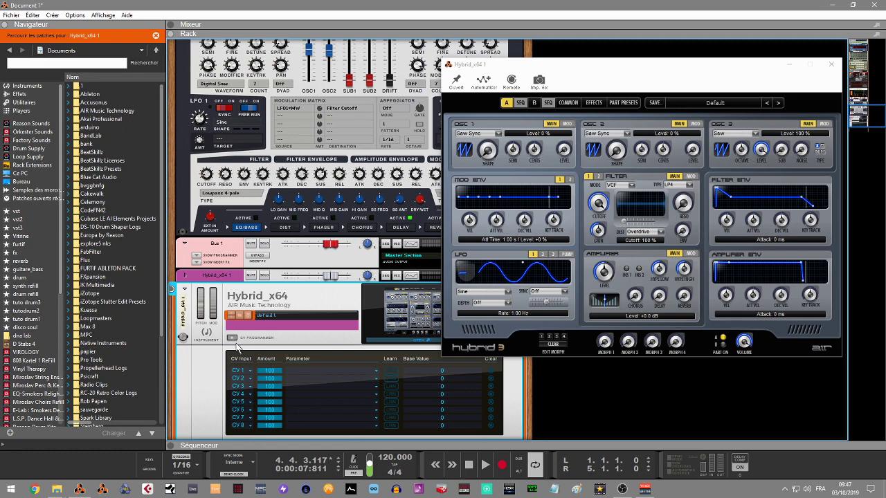
Look through the parameters assignable to CV 1 without choosing one, and close the Hybrid_x64 plug-in window
click(372, 371)
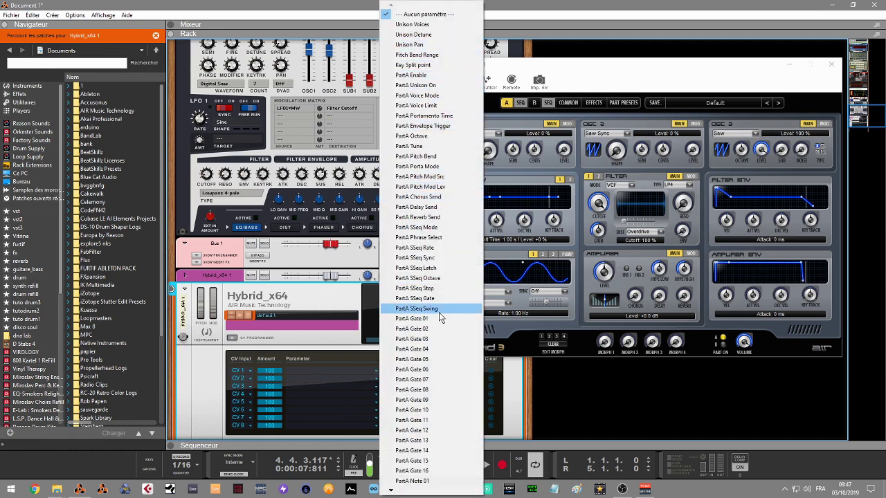
click(392, 490)
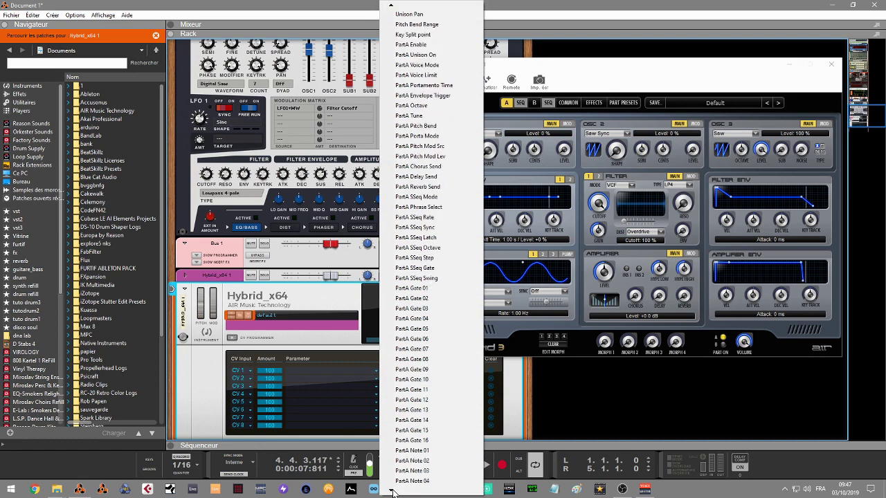
click(275, 344)
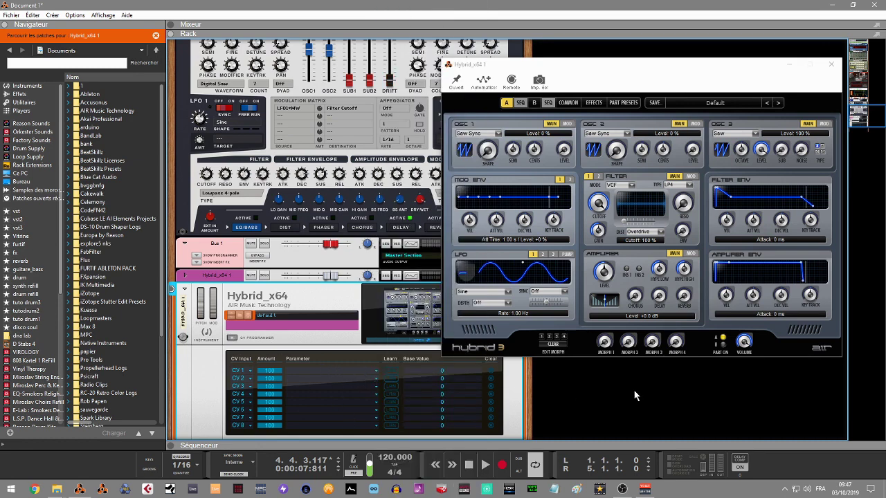
click(831, 64)
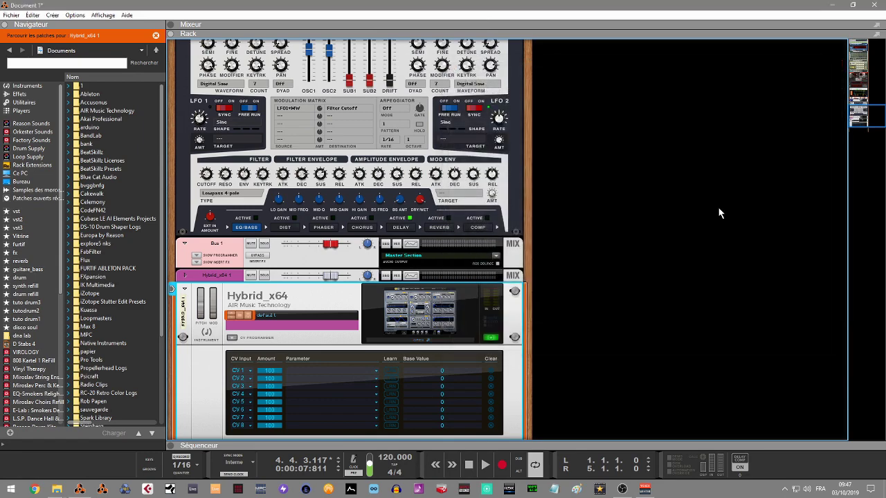
Look at the CV and audio sockets on the back of the Hybrid_x64 device, and return to the rack's front
key(Tab)
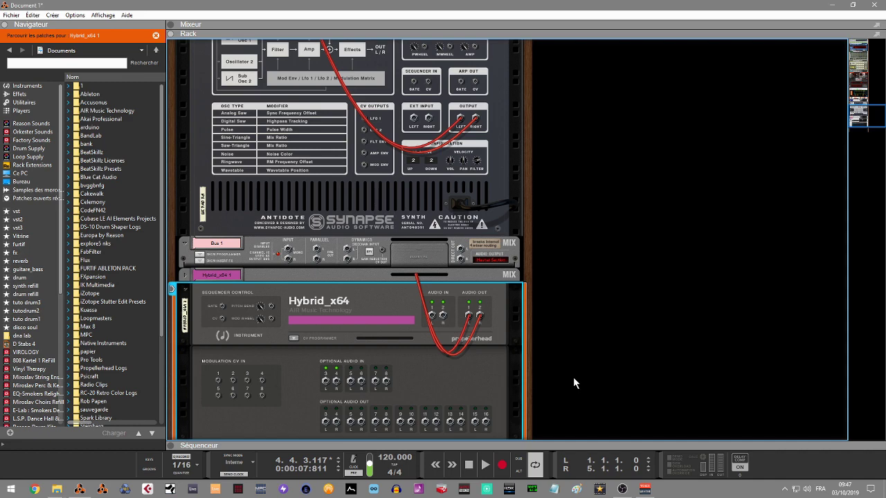
scroll(419, 326, down, 3)
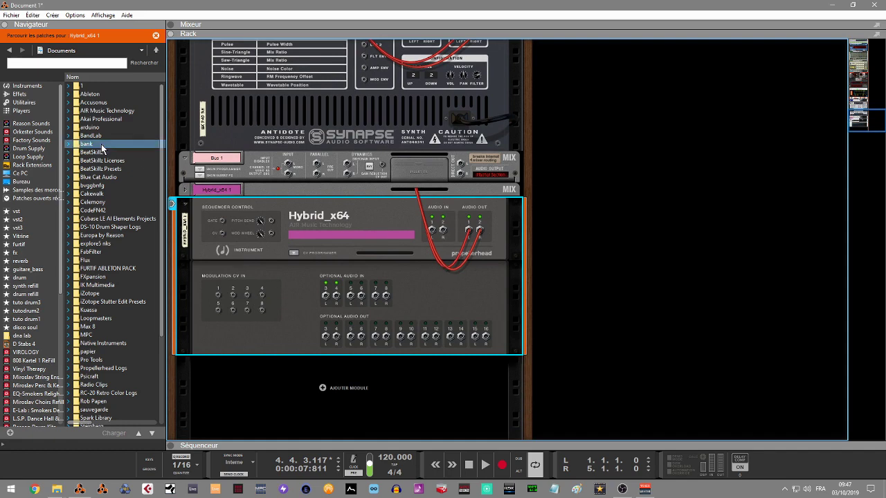
key(Tab)
Try the Drum Sequencer player on Hybrid_x64 and delete it again
click(21, 111)
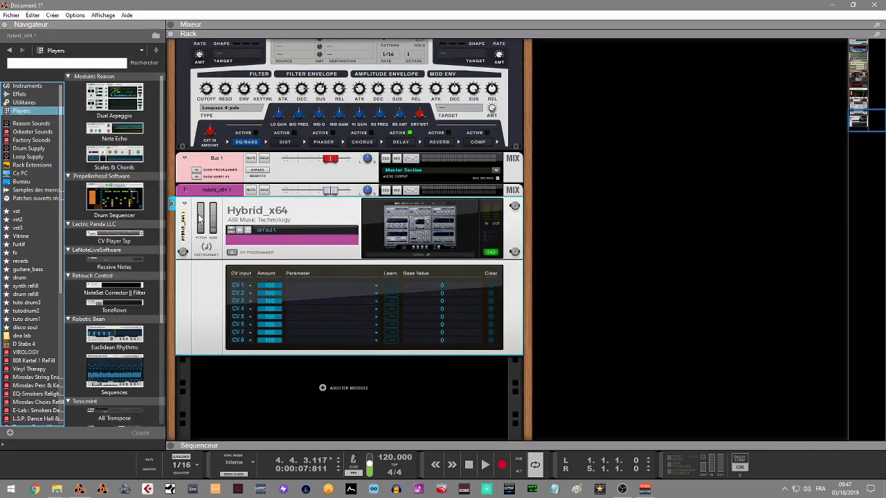
drag(125, 205, 358, 204)
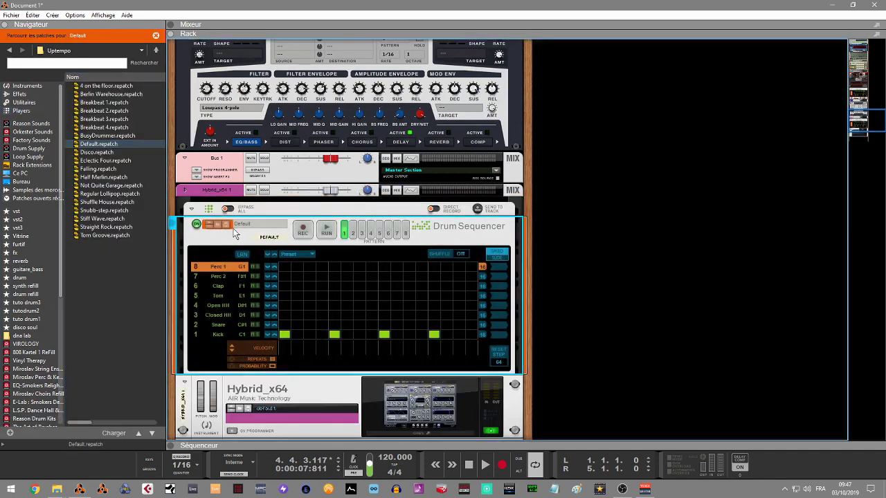
key(Delete)
key(Return)
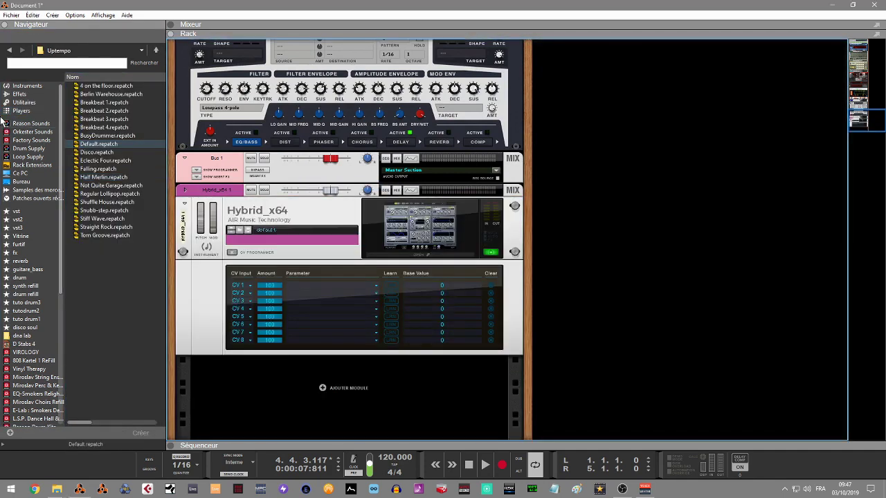
Add the Dual Arpeggio player to Hybrid_x64, load its Gung patch and stop the playback
mouse_move(115, 97)
mouse_down()
mouse_move(270, 254)
mouse_move(301, 215)
mouse_up()
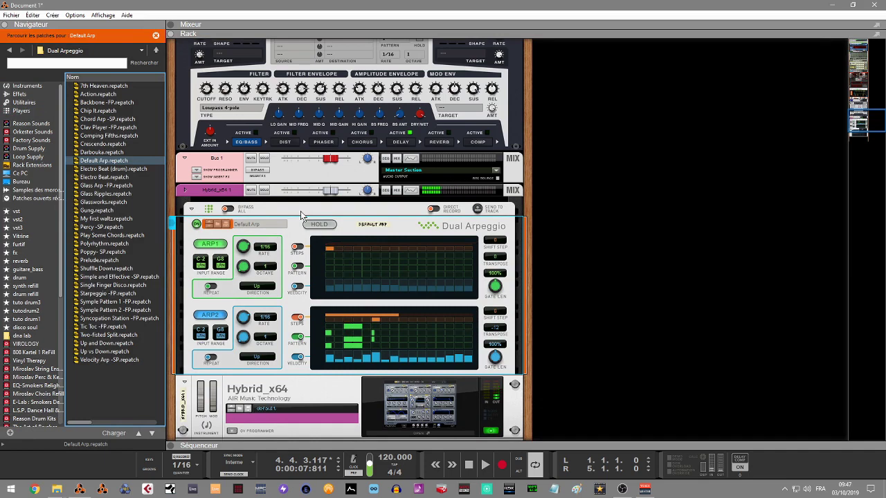
click(97, 210)
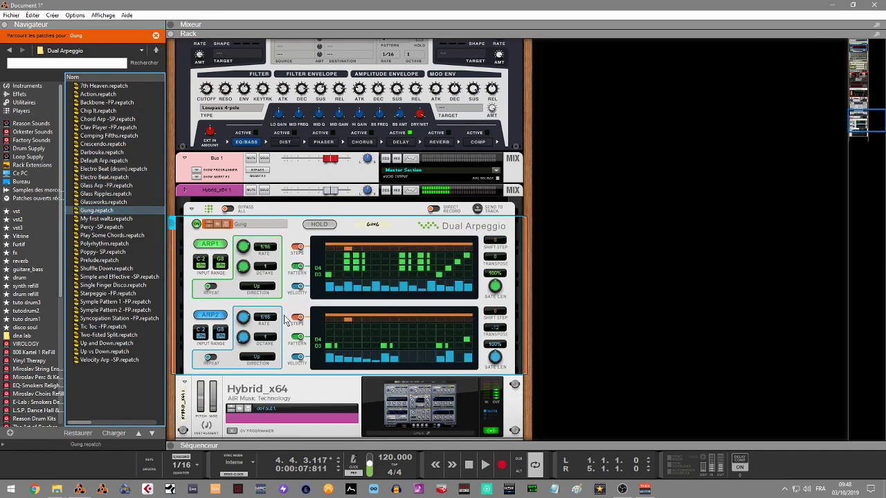
key(space)
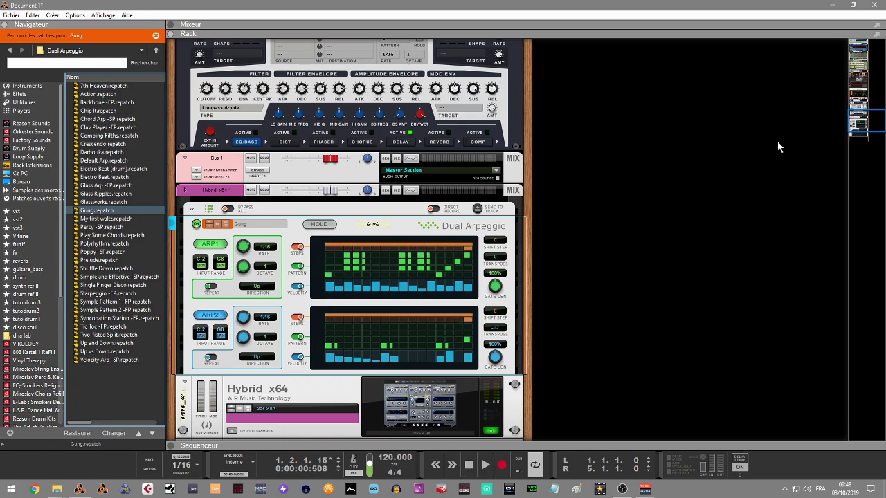
Unfold the sequencer and fold the rack away so the sequencer is shown alone
drag(860, 117, 862, 91)
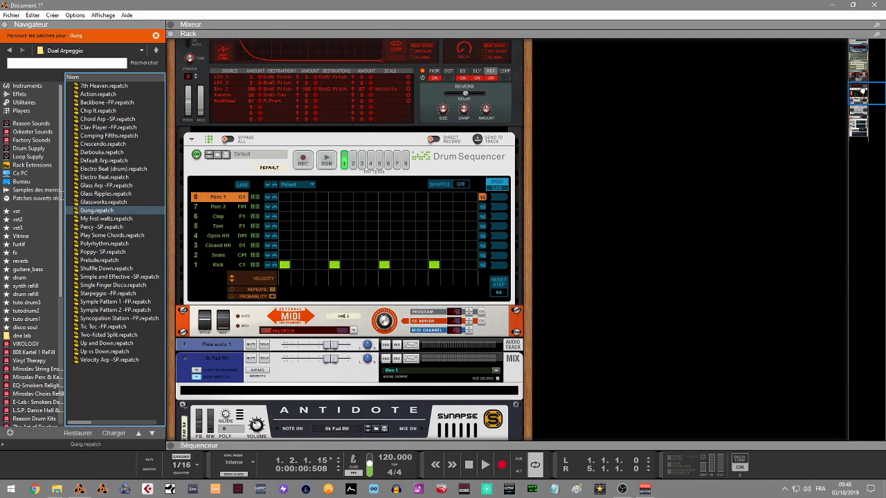
drag(862, 91, 862, 117)
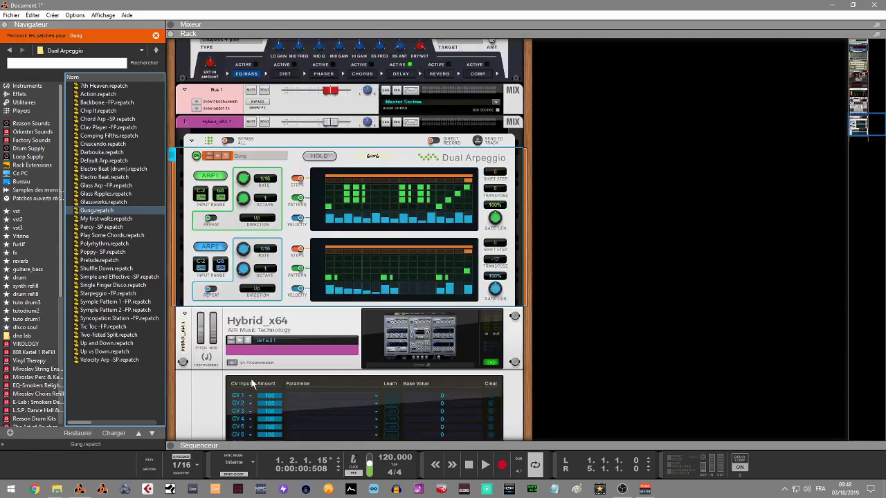
click(168, 445)
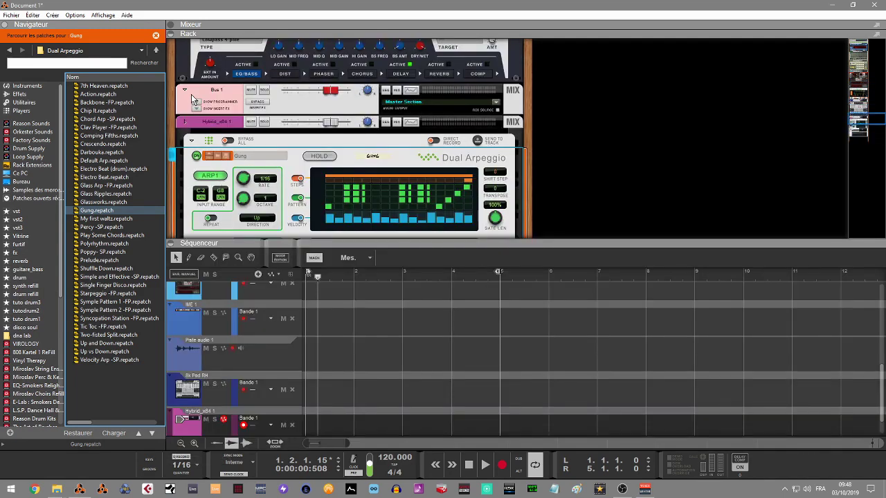
click(172, 33)
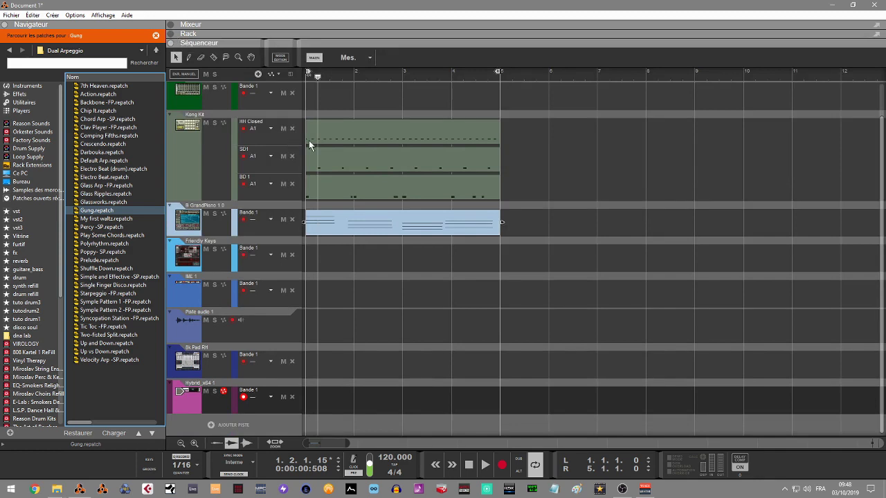
Split the Kong Kit's HH Closed clip at bars 2 and 3 with the Razor tool
click(213, 57)
click(356, 136)
click(403, 135)
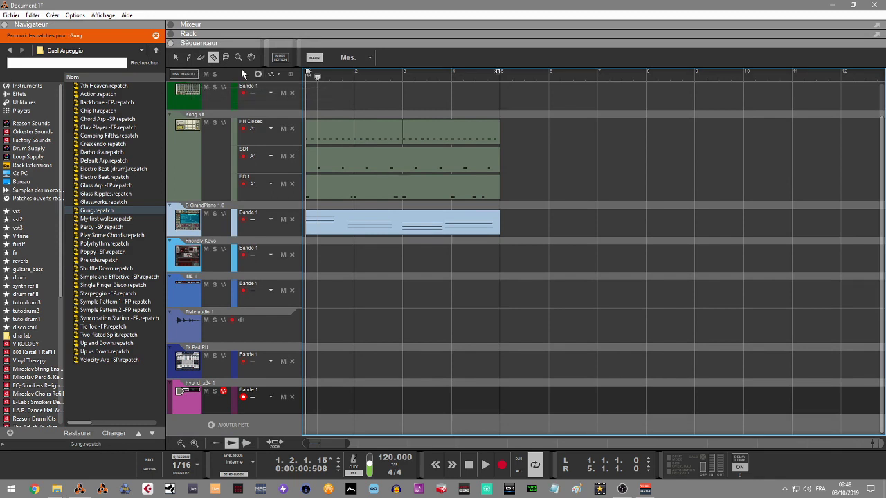
Enable blocks in the sequencer, check the empty Block 1 in block view, and return to song view
click(103, 15)
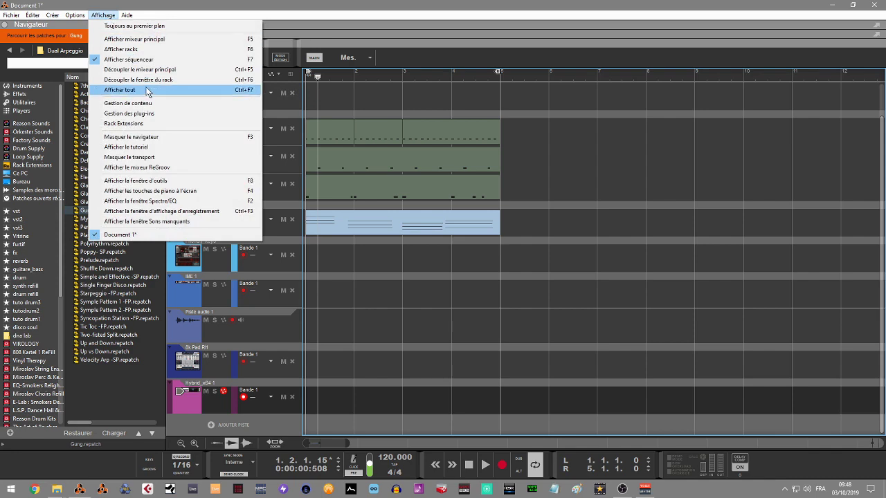
mouse_move(77, 16)
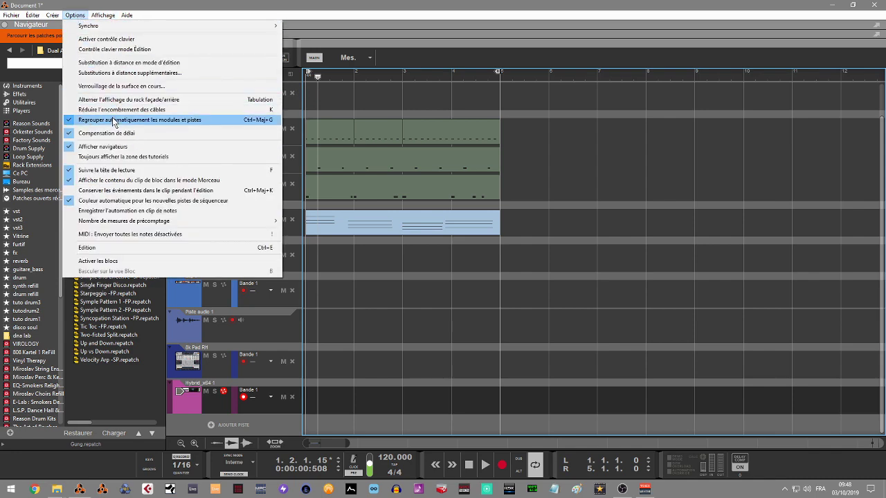
click(97, 260)
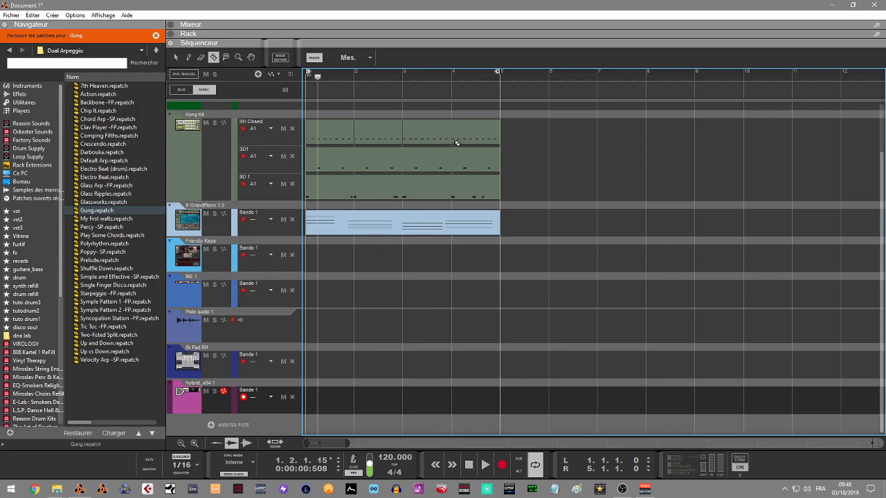
click(174, 58)
click(182, 90)
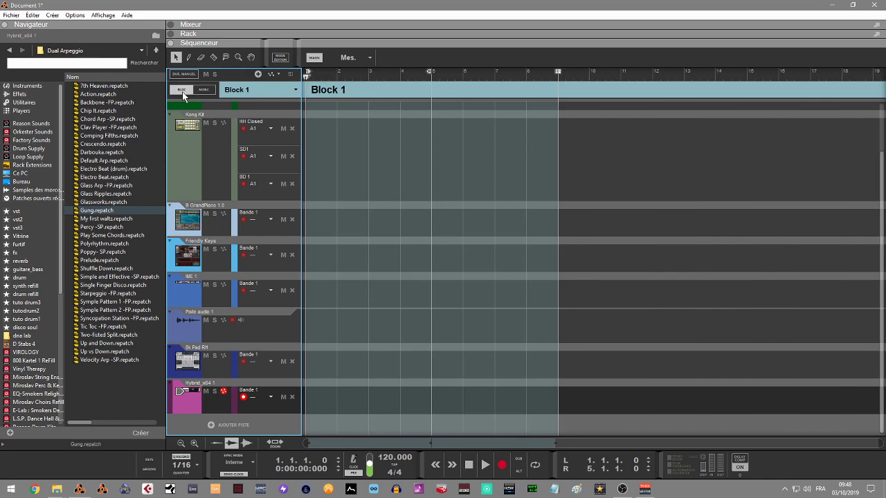
click(208, 91)
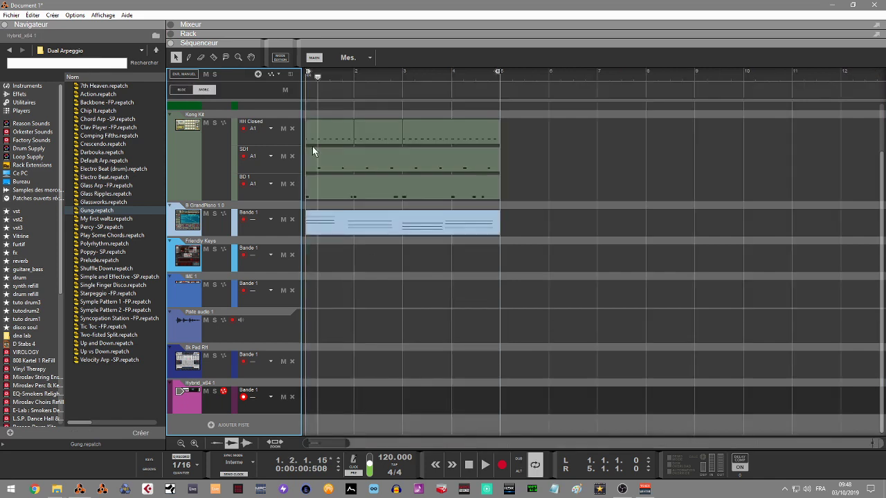
Copy all the Kong Kit and B GrandPiano clips from the song into Block 1 and end the block at bar 5
drag(323, 271, 477, 121)
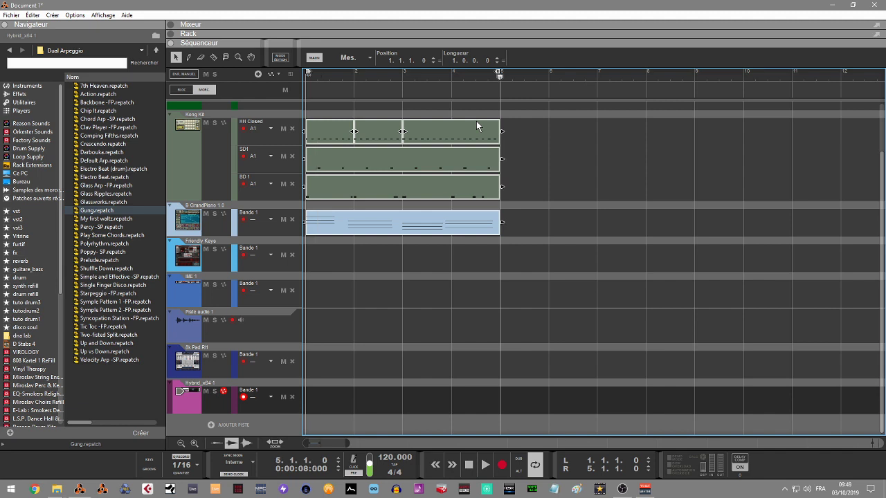
click(183, 90)
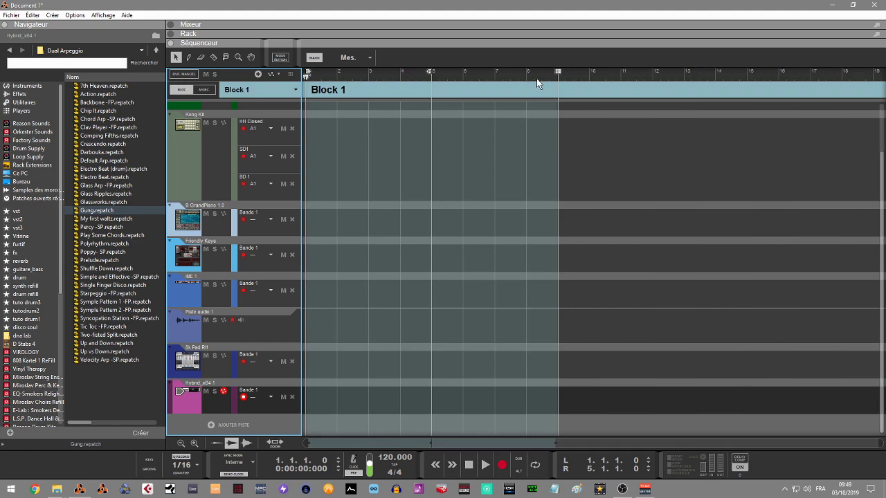
key(ctrl+v)
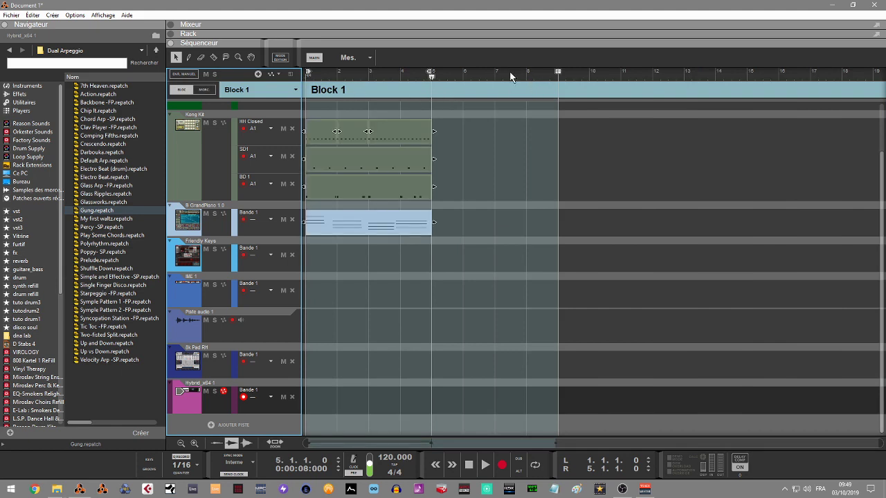
drag(558, 75, 433, 72)
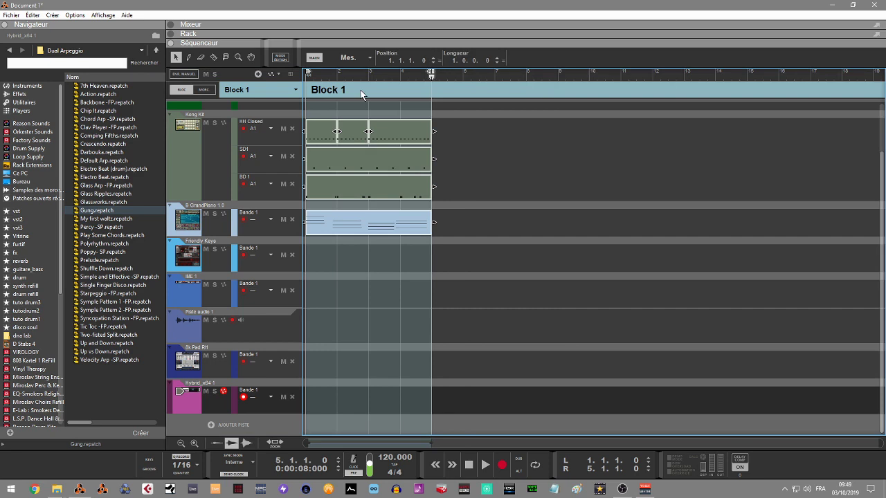
Paste the same clips into Block 2 and move its end to bar 5
click(256, 89)
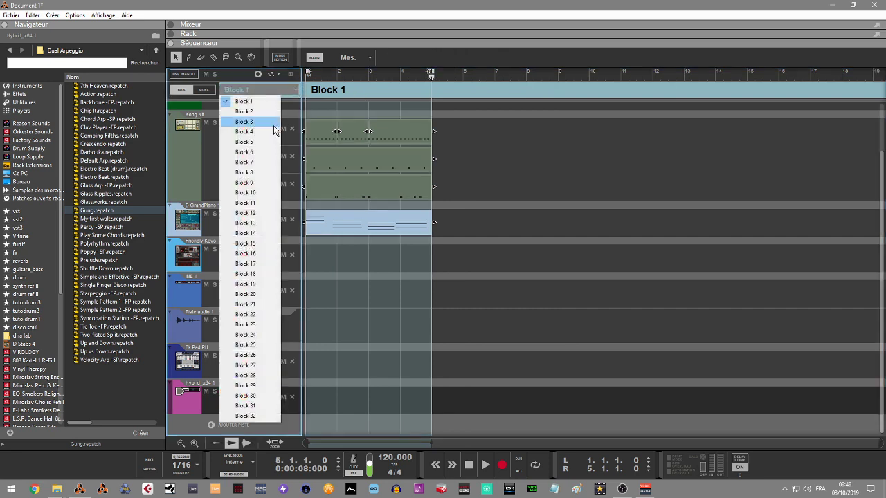
click(255, 111)
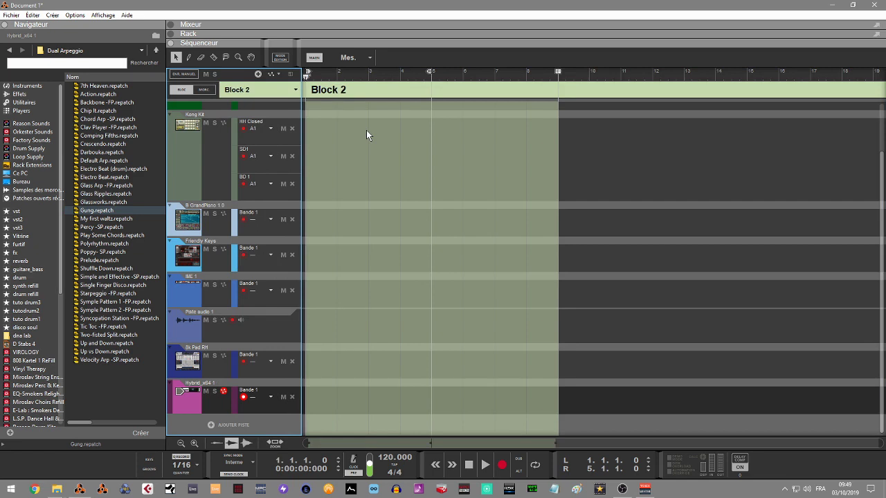
key(ctrl+v)
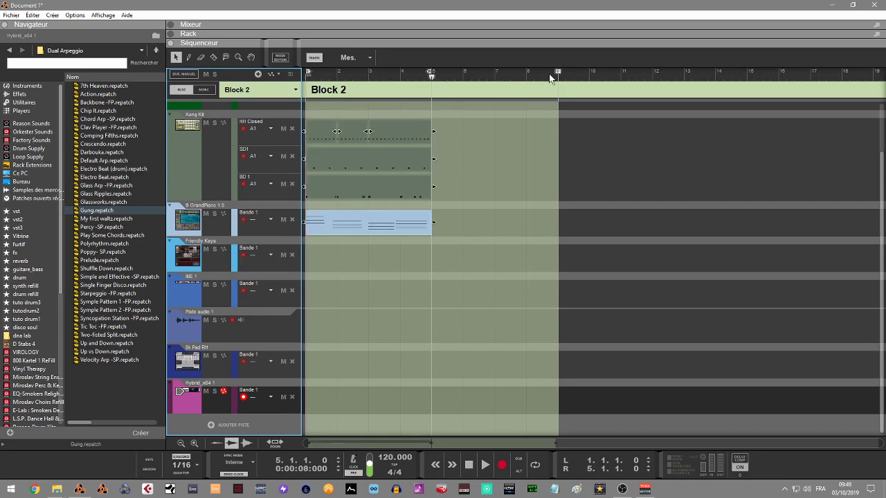
drag(559, 71, 432, 73)
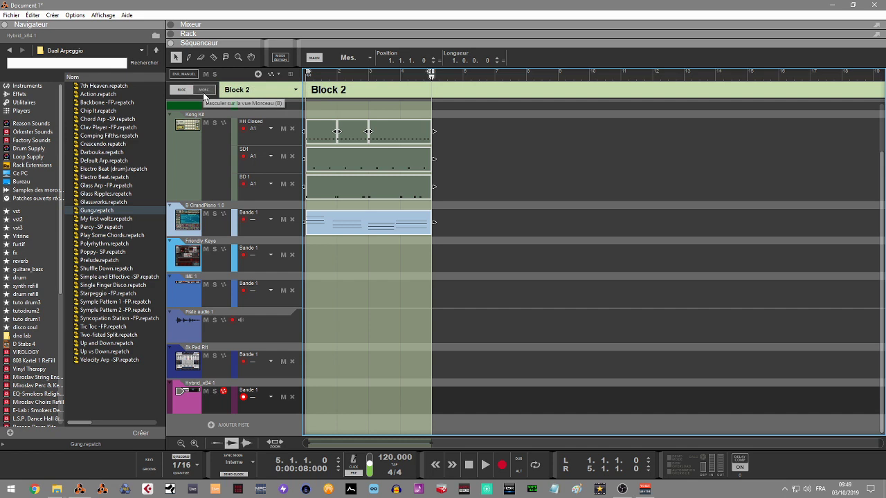
Return to song view and delete all the original Kong Kit and B GrandPiano clips
click(205, 90)
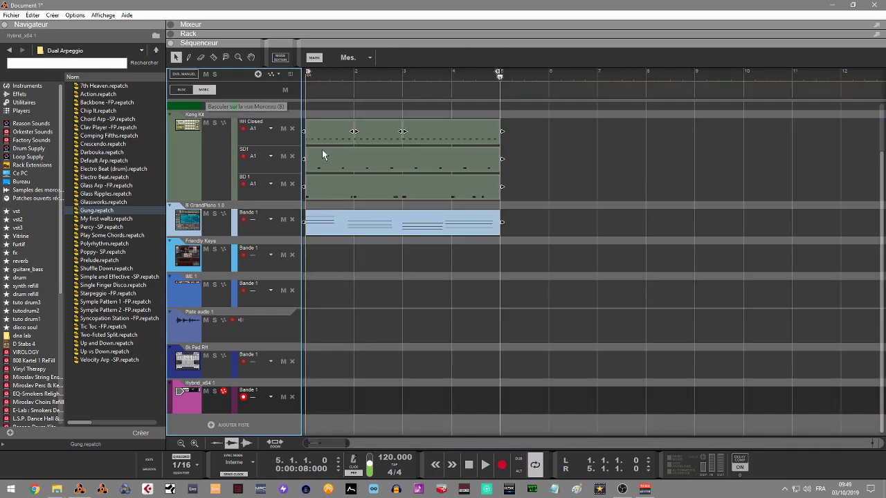
drag(348, 267, 467, 119)
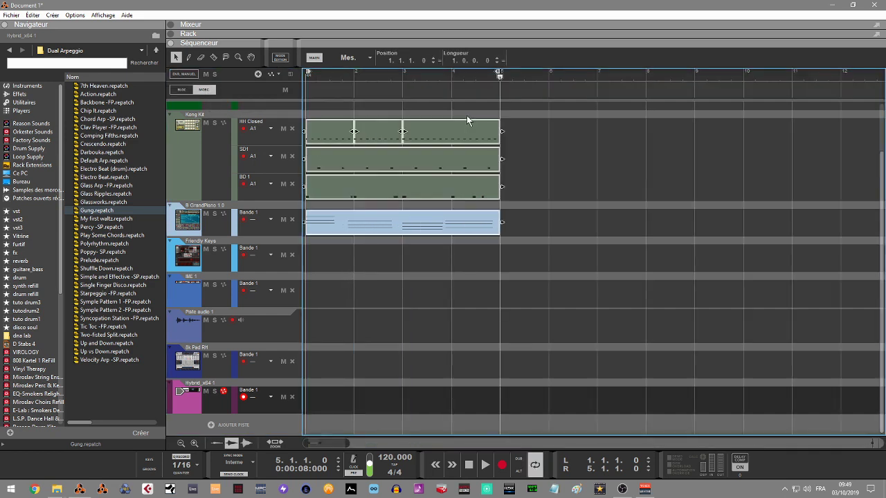
key(Delete)
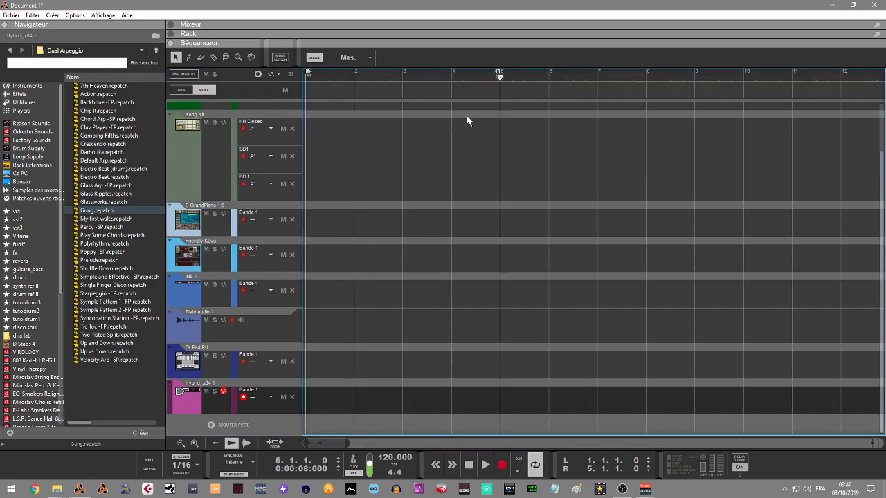
Draw Block 1 on the song's block track from bar 1 to 5, and again from bar 5 to 9
click(188, 57)
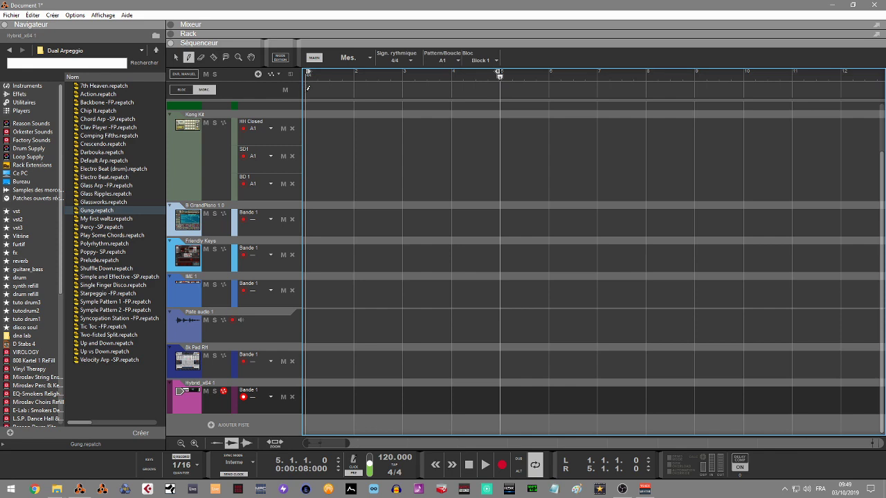
mouse_move(308, 88)
mouse_down()
mouse_move(597, 87)
mouse_move(498, 89)
mouse_up()
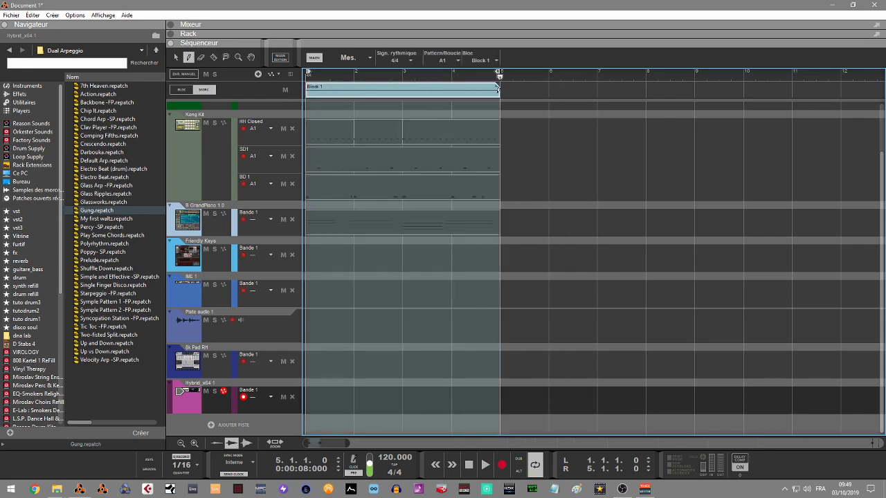
click(578, 78)
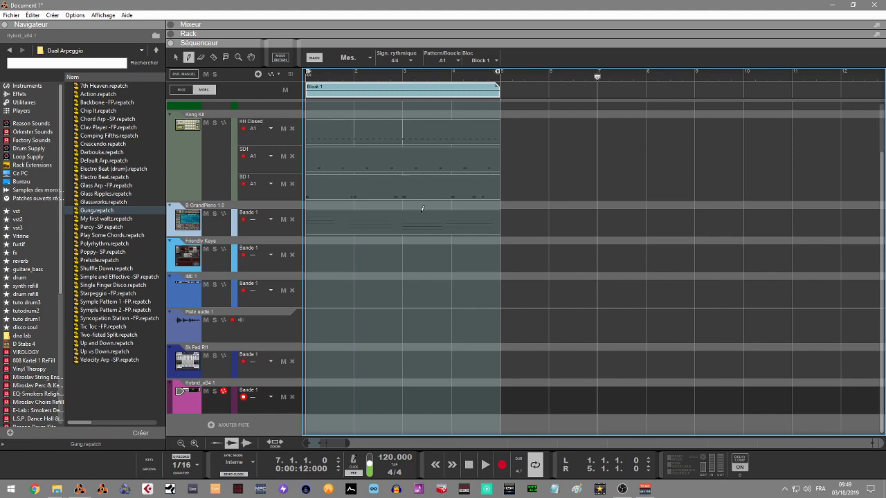
mouse_move(508, 87)
mouse_down()
mouse_move(788, 90)
mouse_move(675, 91)
mouse_up()
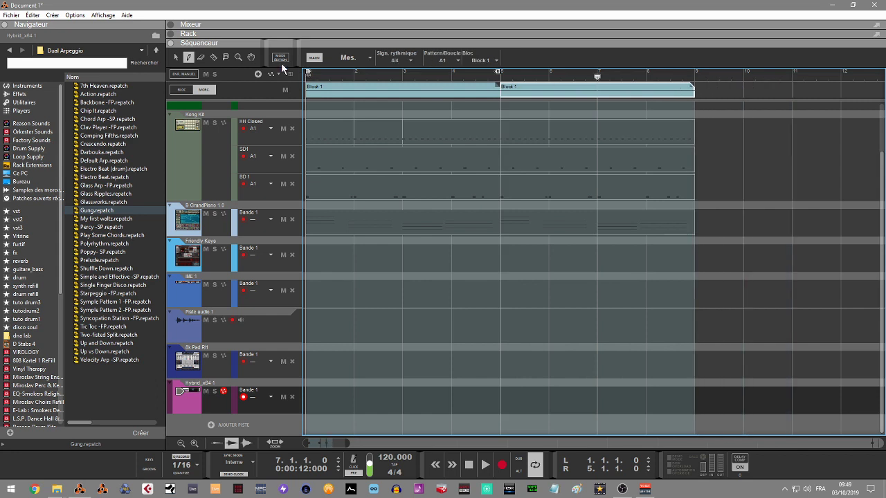
Change the block clip at bar 5 to Block 2 and open Block 2 in block view
click(176, 58)
click(520, 87)
click(537, 104)
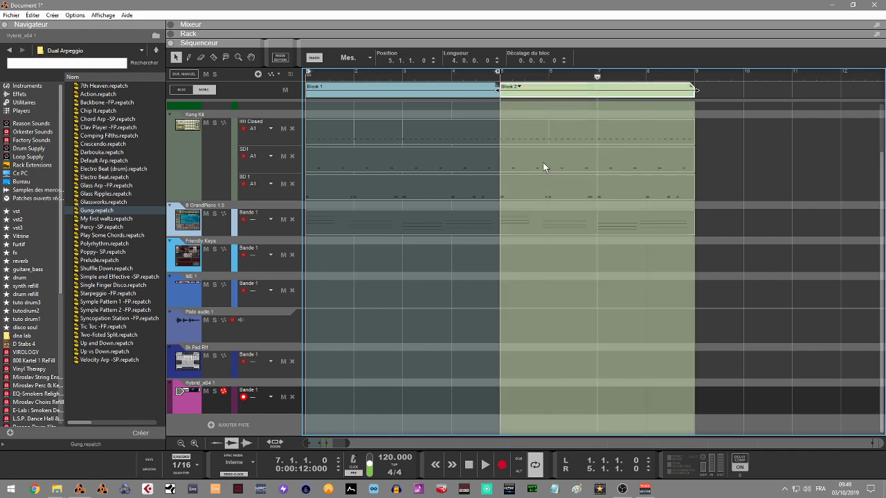
click(187, 89)
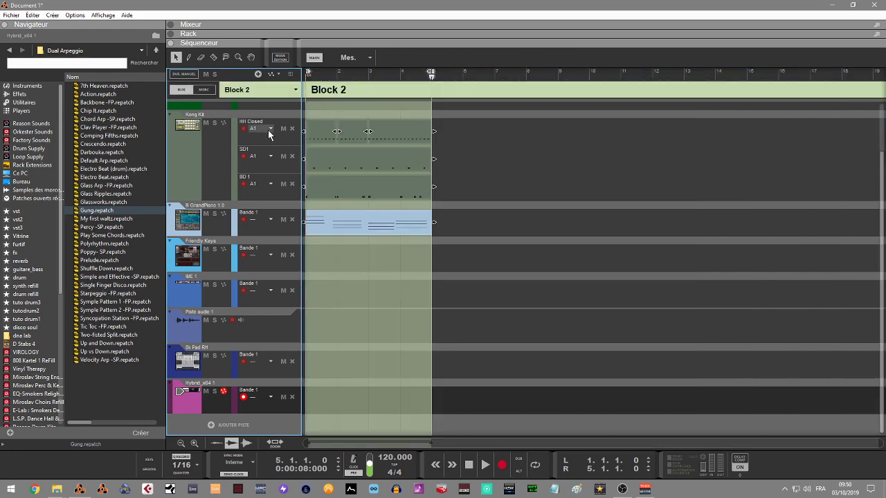
Switch the block view to Block 1 to check its contents, and return to the song view
click(292, 90)
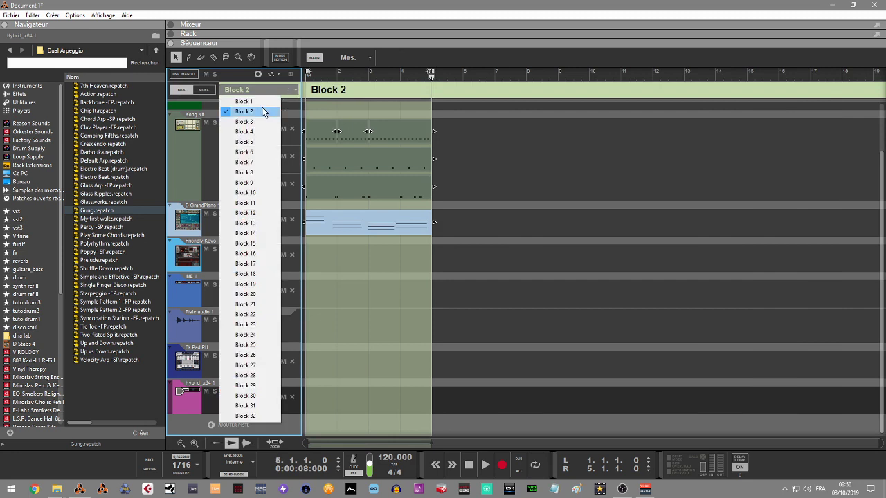
click(260, 103)
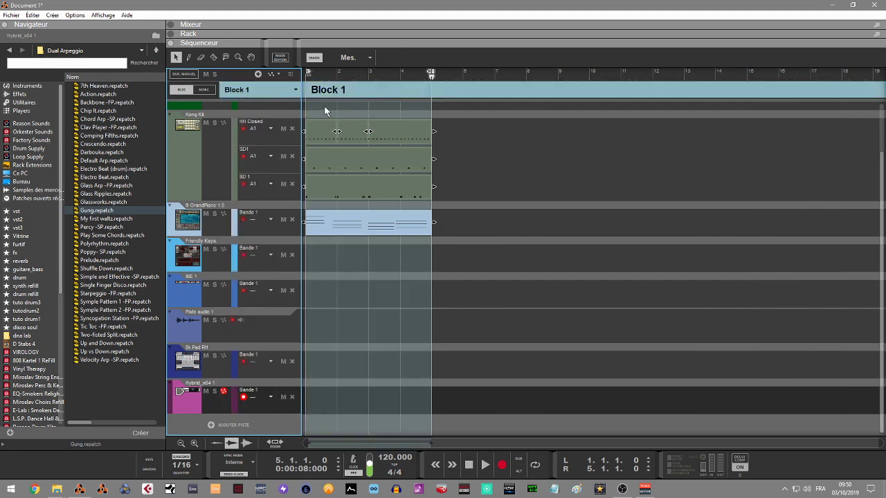
click(204, 89)
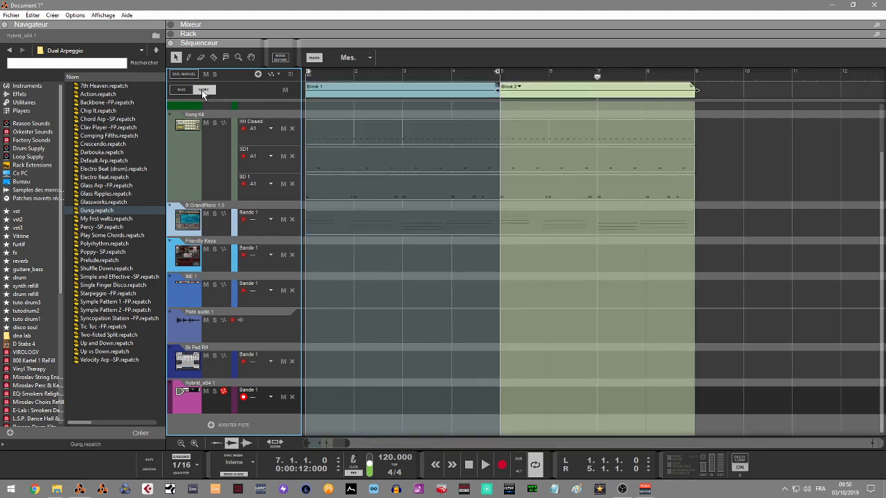
Set the snap to 1/16, shorten the first Block 1 clip to one beat and duplicate it directly behind itself
click(455, 95)
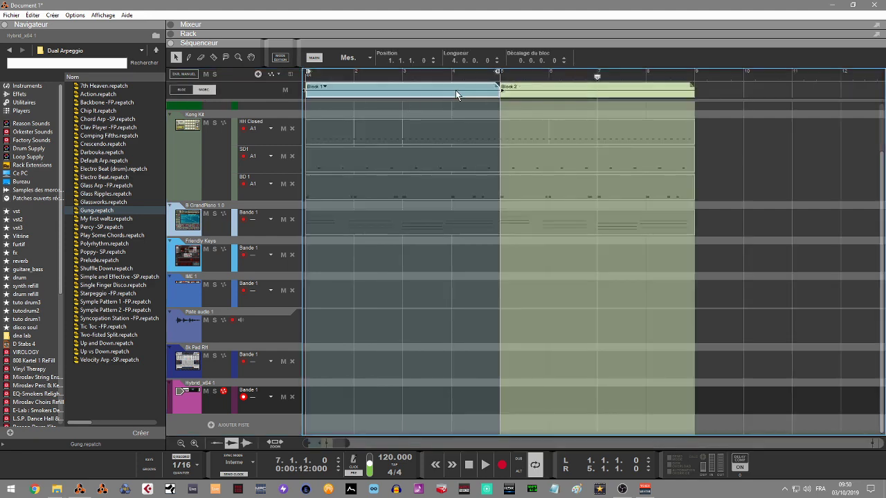
drag(502, 91, 354, 91)
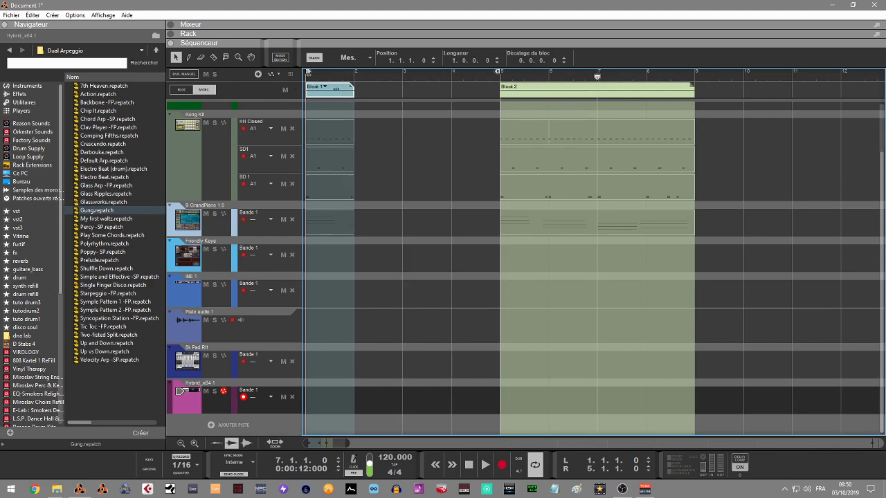
click(355, 59)
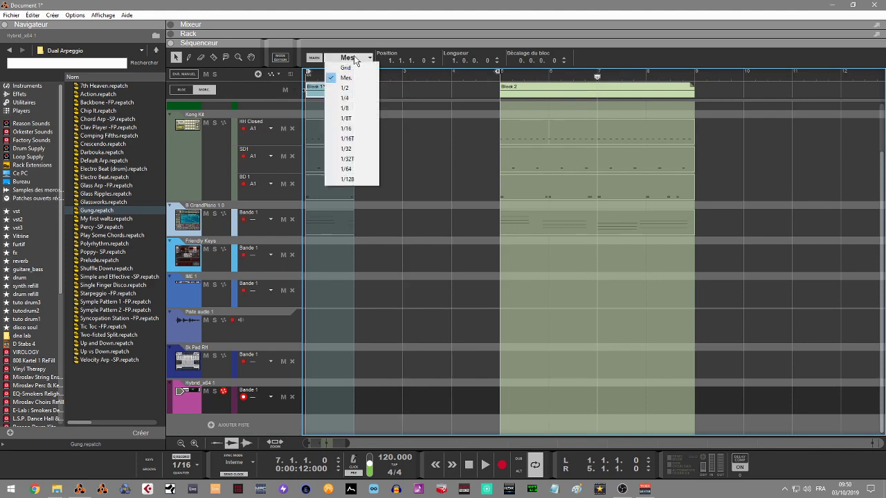
click(361, 128)
drag(356, 90, 319, 91)
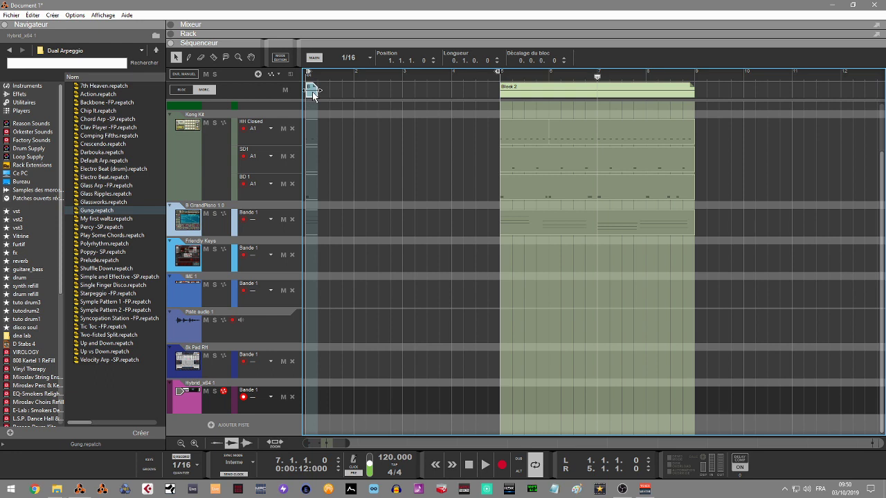
key(ctrl+d)
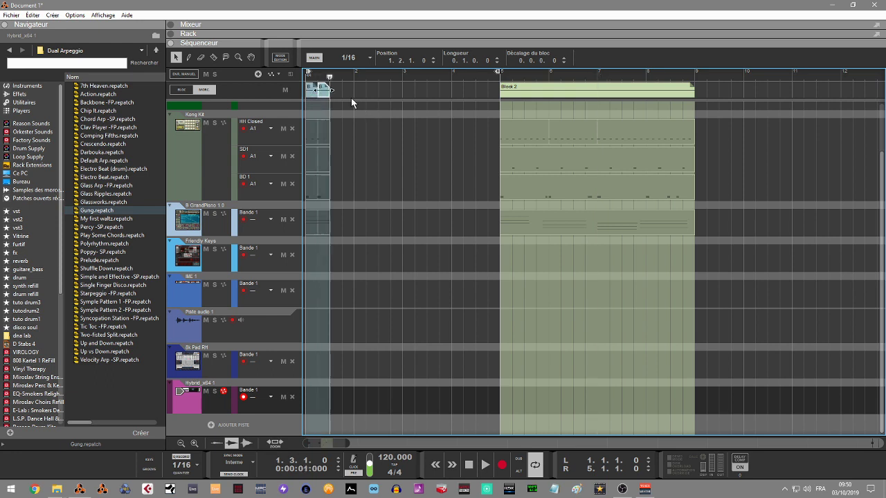
Place the Block 2 clip at 1.3.1 with a new Block 1 clip of length 3.2.1 right after it, and play the arrangement
drag(572, 90, 402, 96)
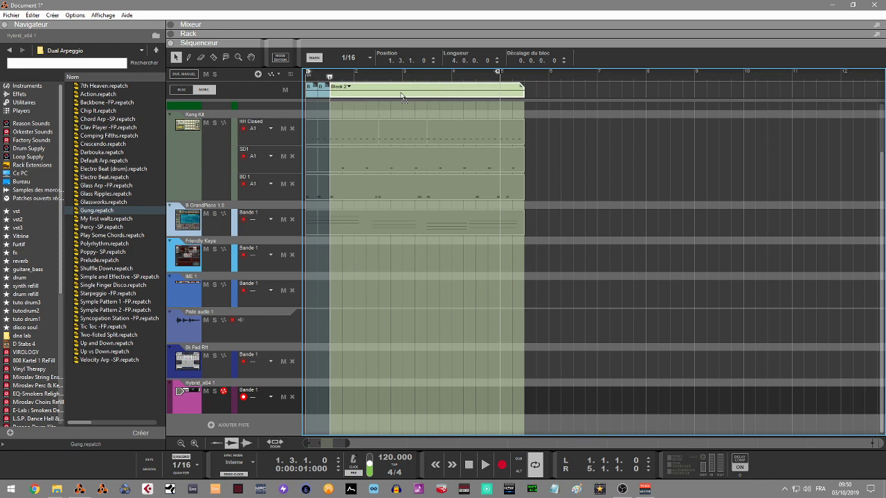
click(533, 92)
alt+click(534, 92)
drag(534, 90, 709, 90)
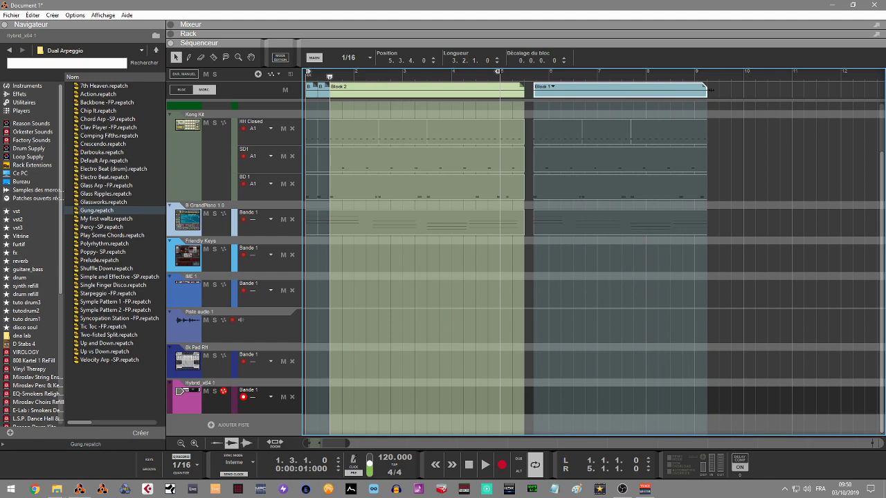
drag(631, 97, 648, 101)
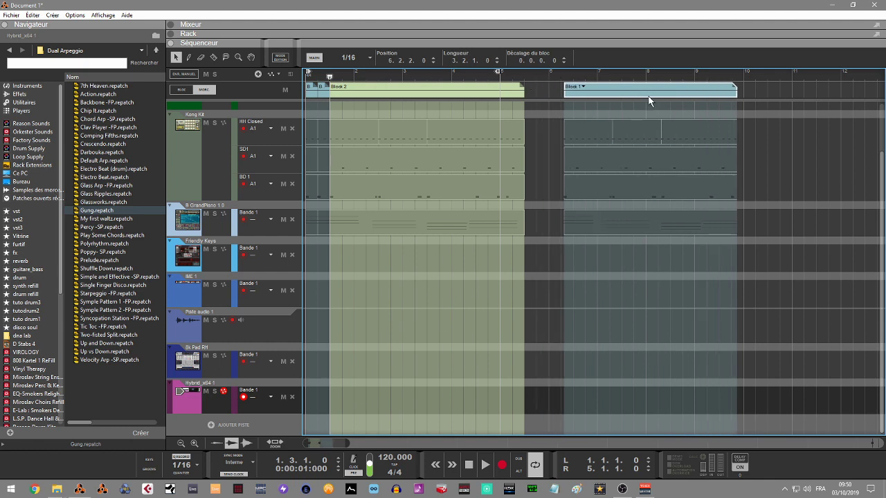
mouse_move(561, 90)
mouse_down()
mouse_move(533, 90)
mouse_move(584, 97)
mouse_move(567, 96)
mouse_up()
key(space)
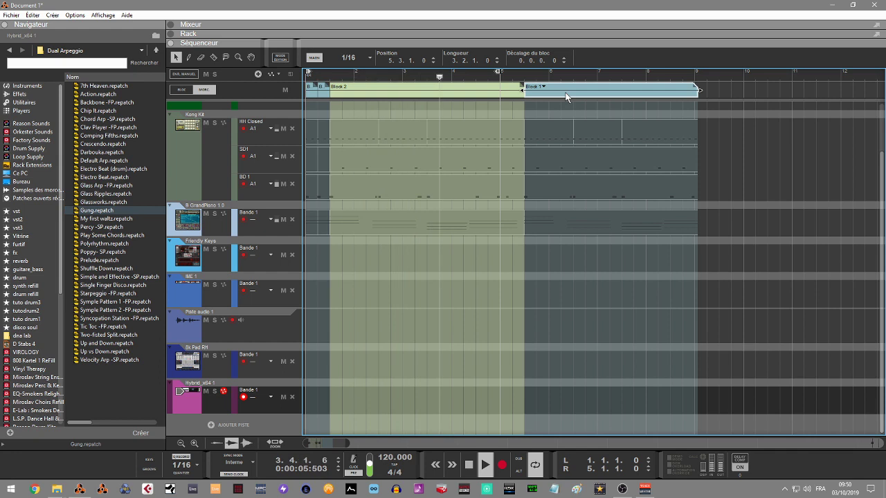
key(space)
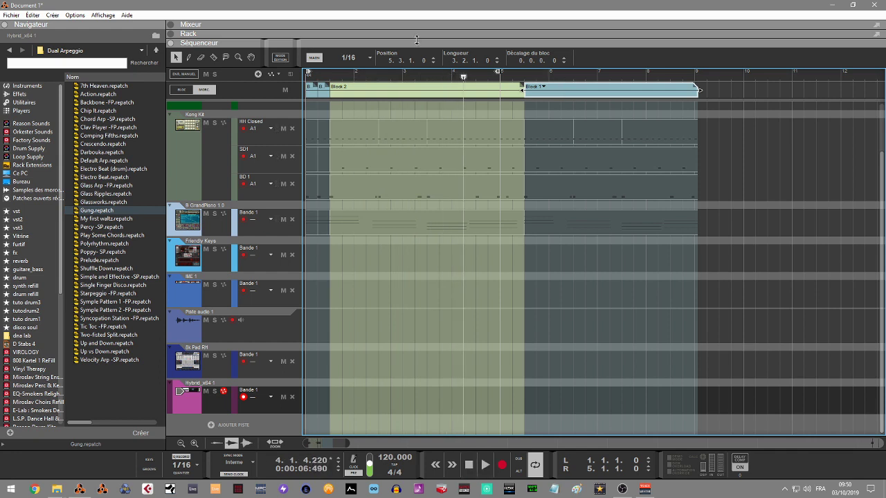
Open Block 2 in block view and delete its B GrandPiano clip
double_click(409, 90)
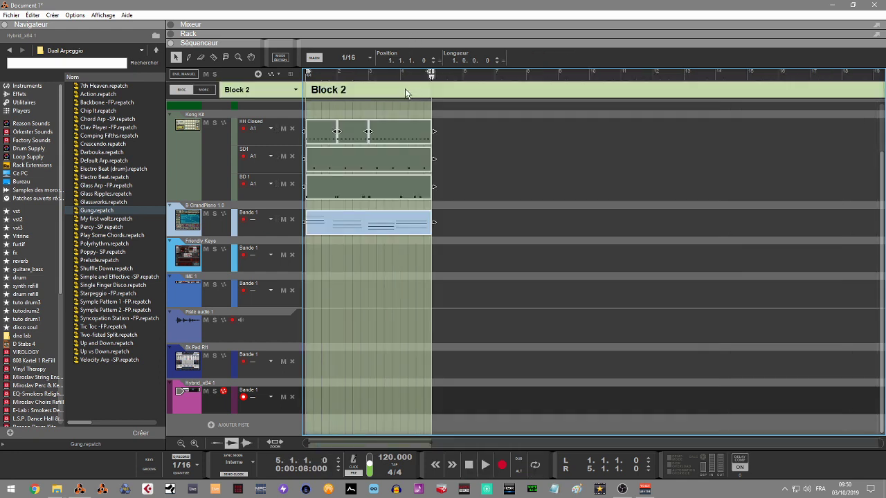
click(374, 225)
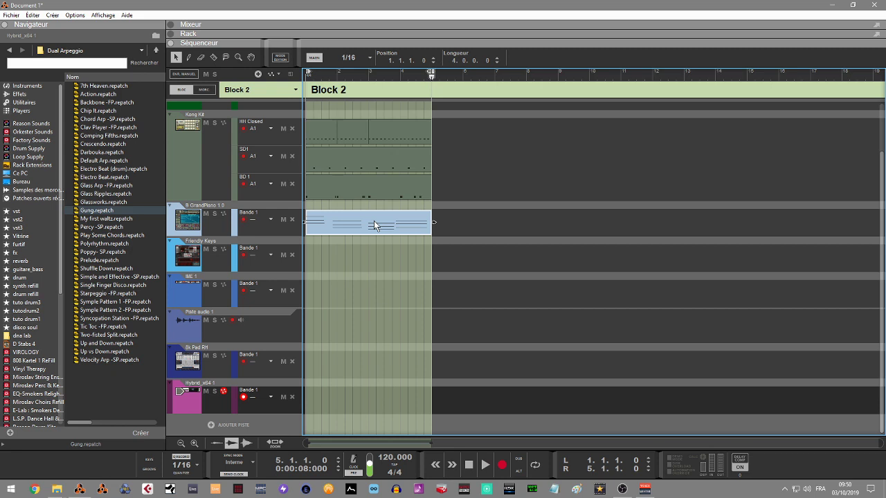
key(Delete)
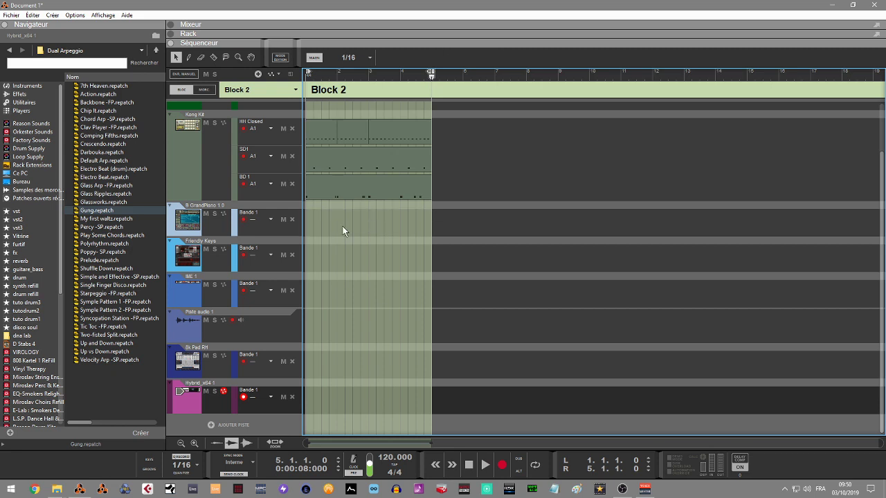
Record a new B GrandPiano chord part in Block 2 from bar 1 to bar 5
key(Home)
click(176, 225)
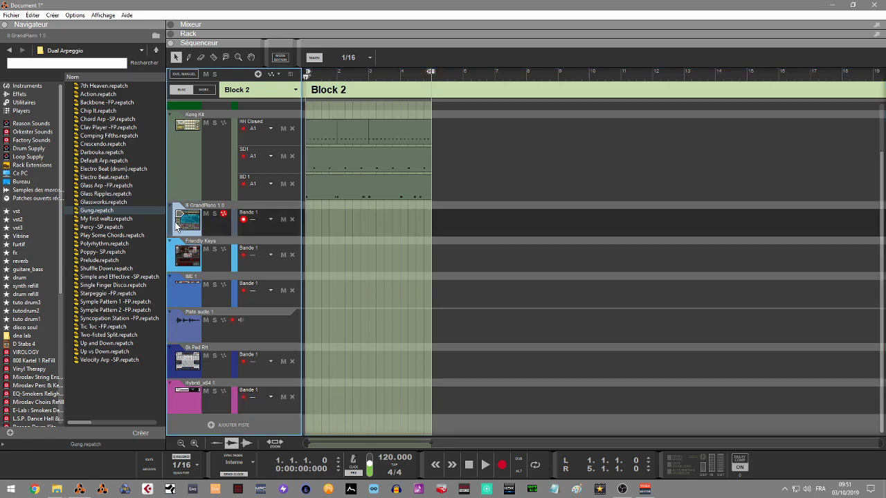
key(ctrl+Return)
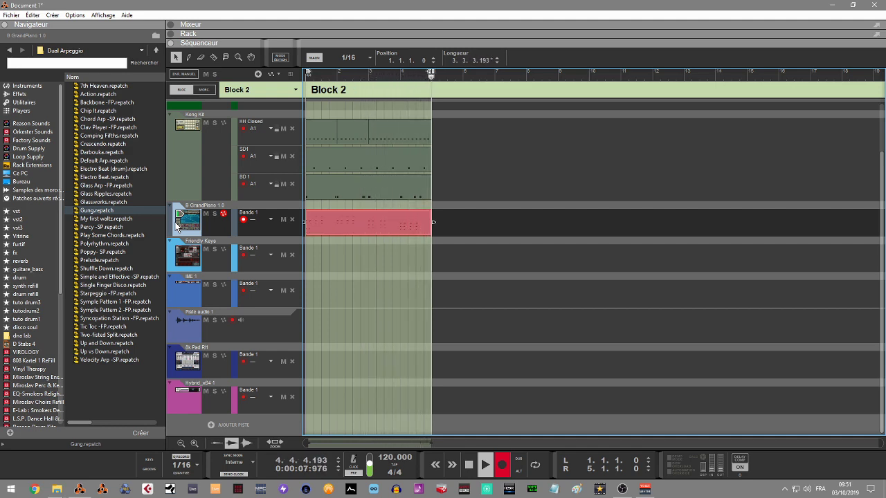
key(space)
key(space)
key(space)
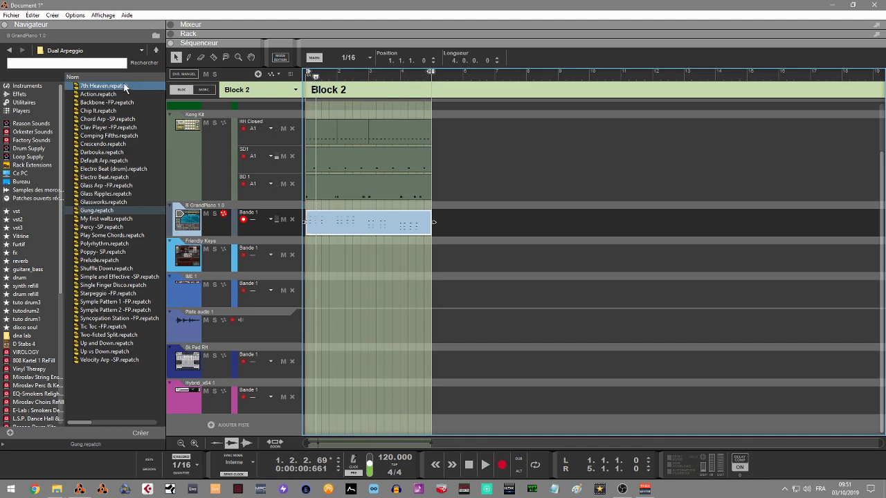
Play the arrangement in song view and extend the loop's right locator to 9.1.2
click(202, 89)
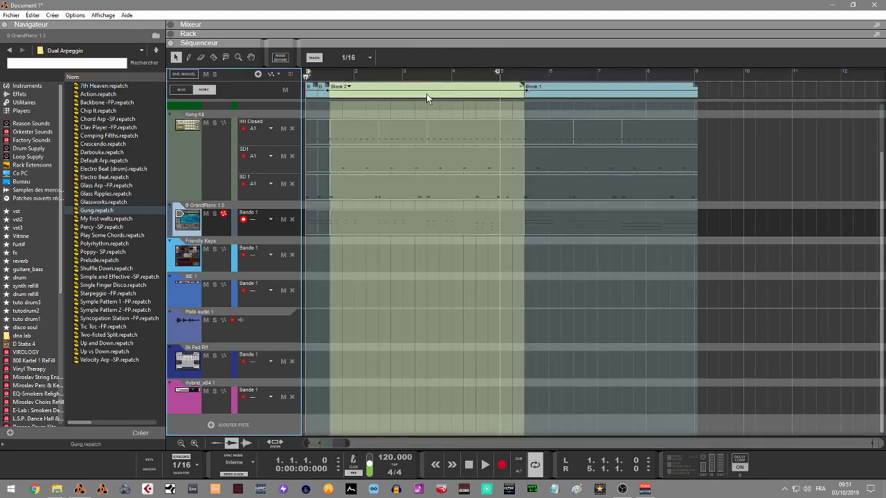
key(space)
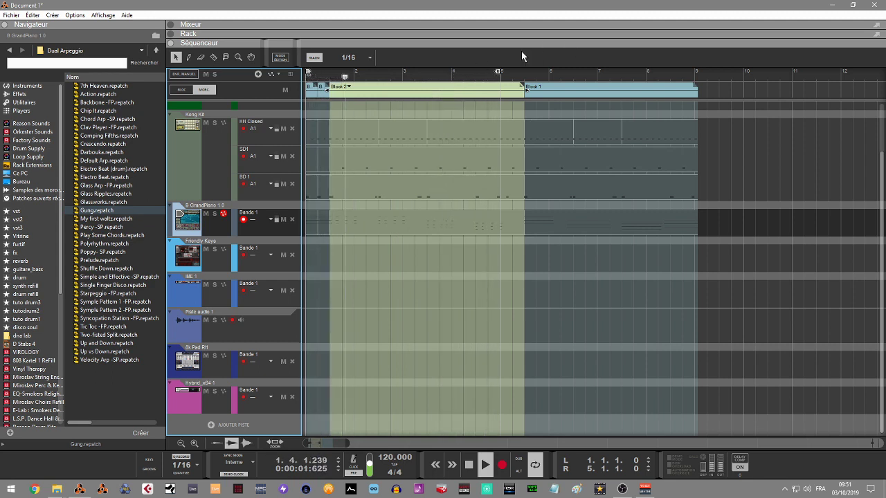
drag(497, 72, 696, 75)
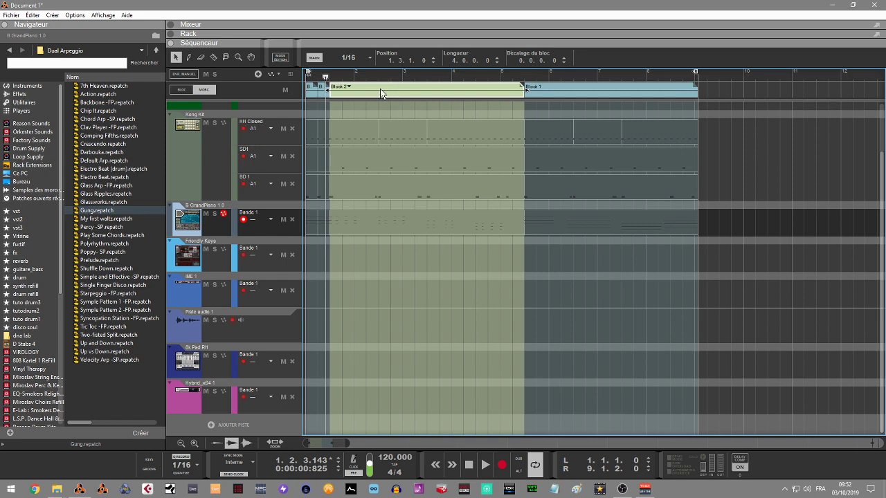
click(185, 91)
click(204, 90)
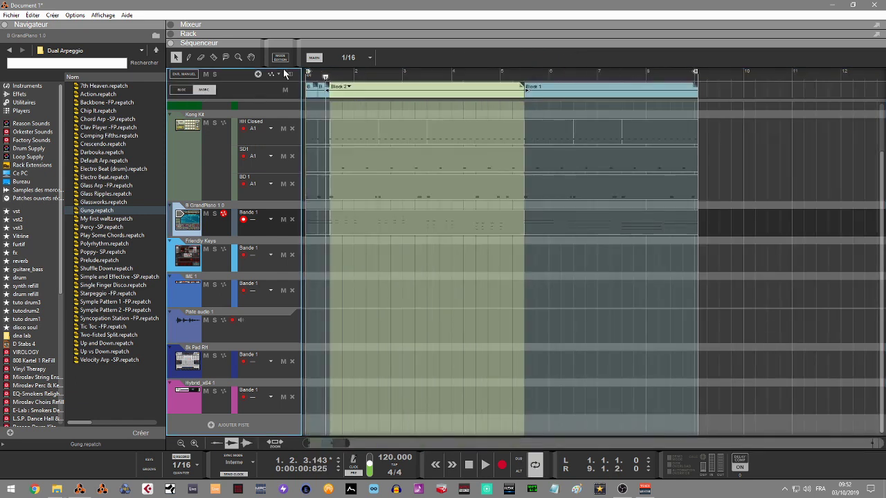
Show the rack at full height in place of the sequencer and bring the Drum Sequencer and Antidote devices into view
click(207, 33)
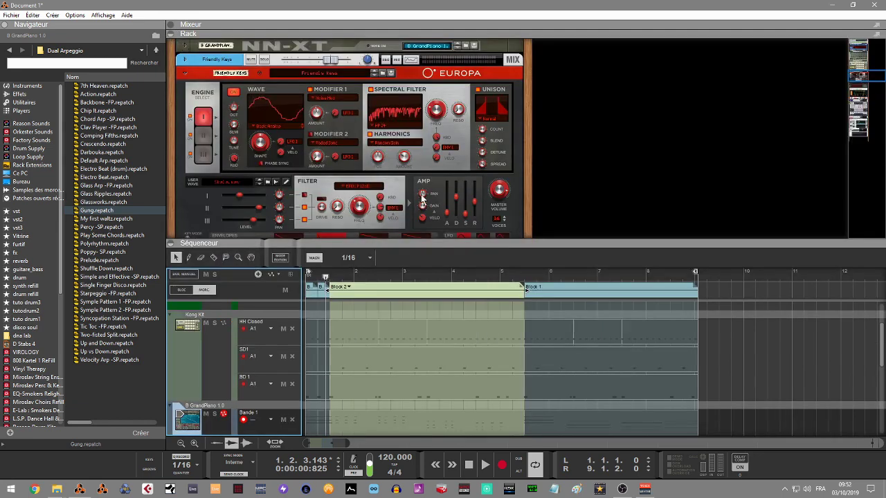
mouse_move(455, 199)
click(176, 244)
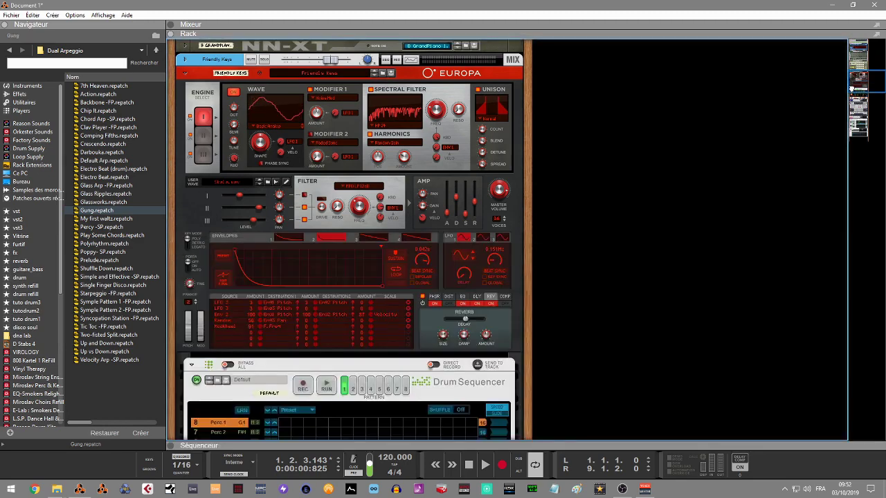
drag(853, 86, 853, 100)
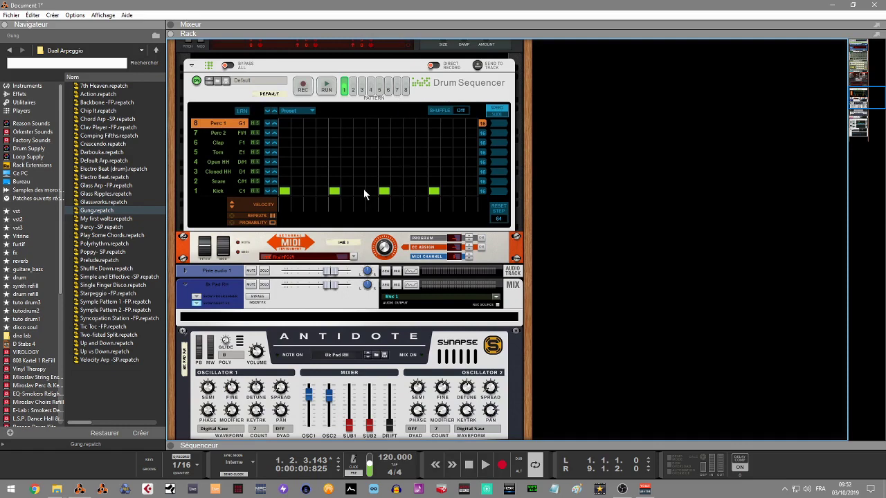
Add a Scales & Chords player to the Antidote synth and switch its Chords section off
click(16, 111)
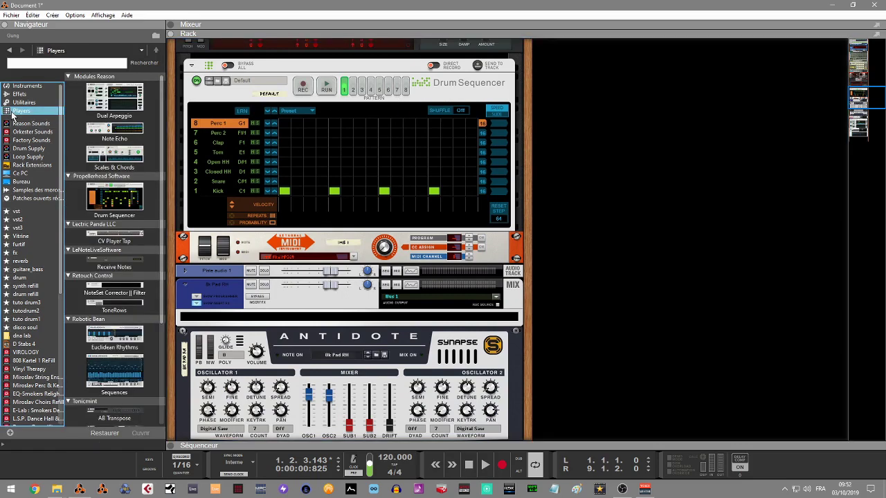
click(145, 128)
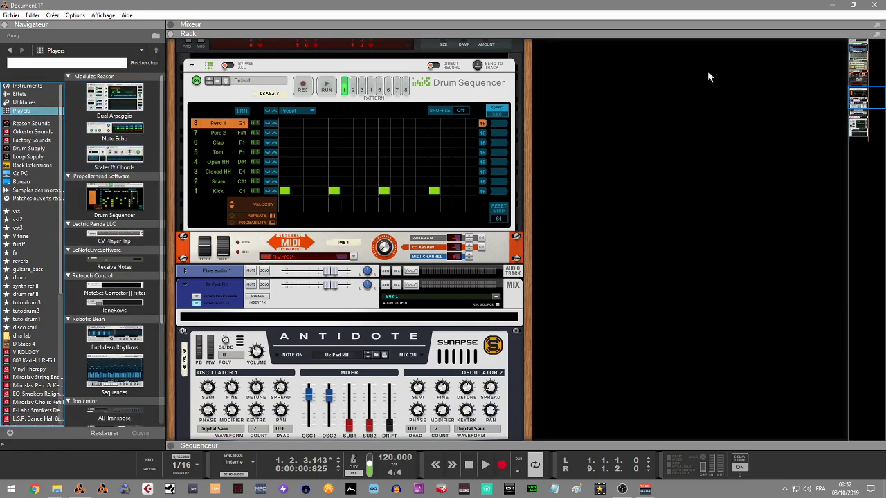
scroll(723, 99, down, 3)
mouse_move(113, 163)
mouse_down()
mouse_move(270, 186)
mouse_move(408, 250)
mouse_up()
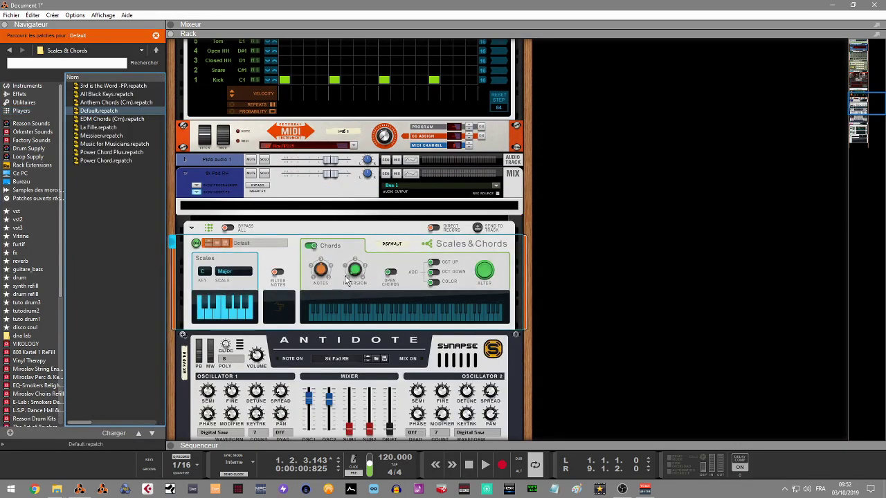
click(309, 248)
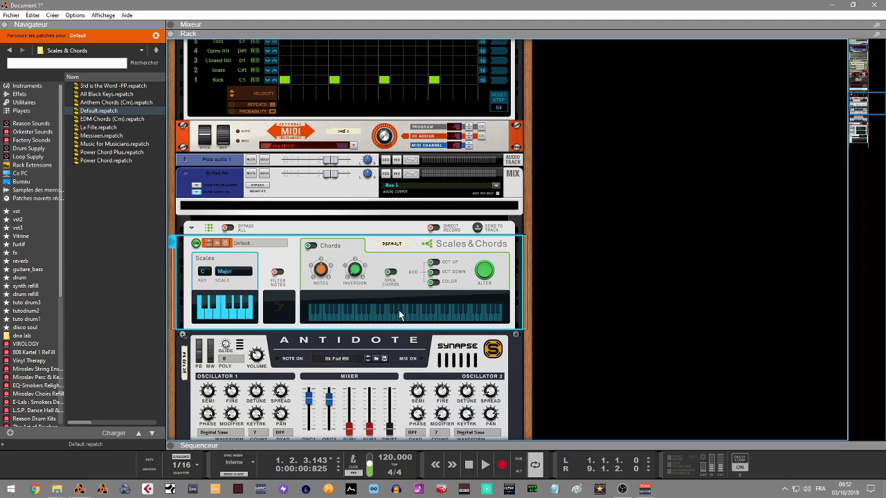
Add the EDM Chords (Cm) patch of Scales & Chords to the B GrandPiano sampler and toggle its Chords section off and on
drag(855, 97, 859, 79)
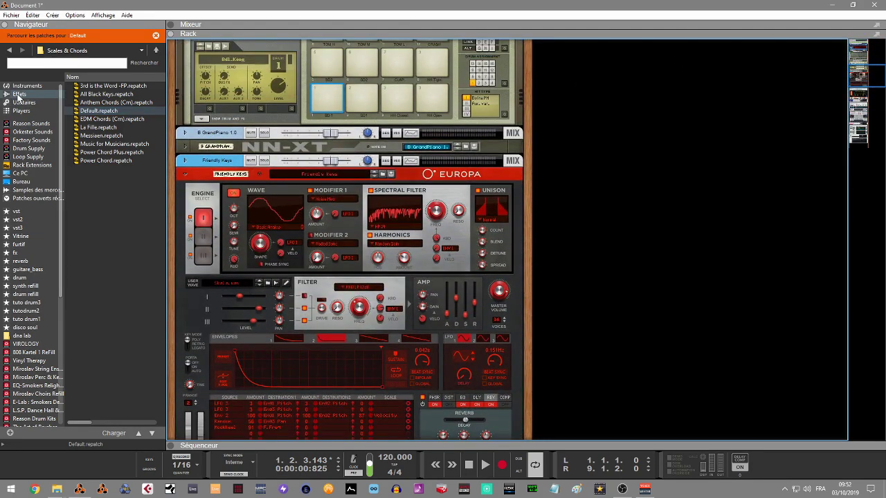
drag(108, 120, 351, 134)
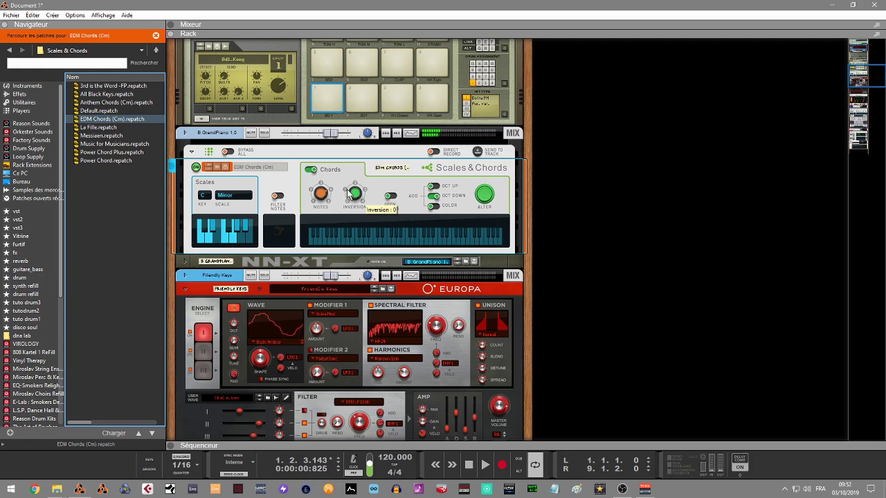
click(309, 171)
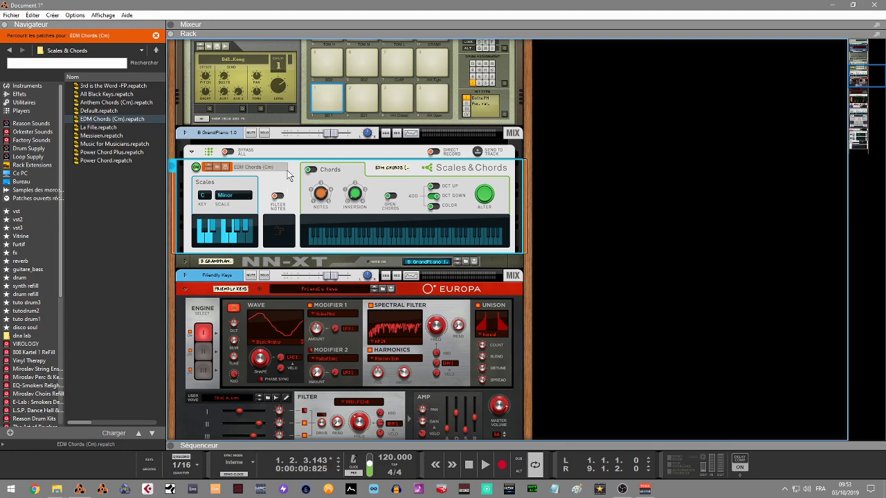
click(318, 172)
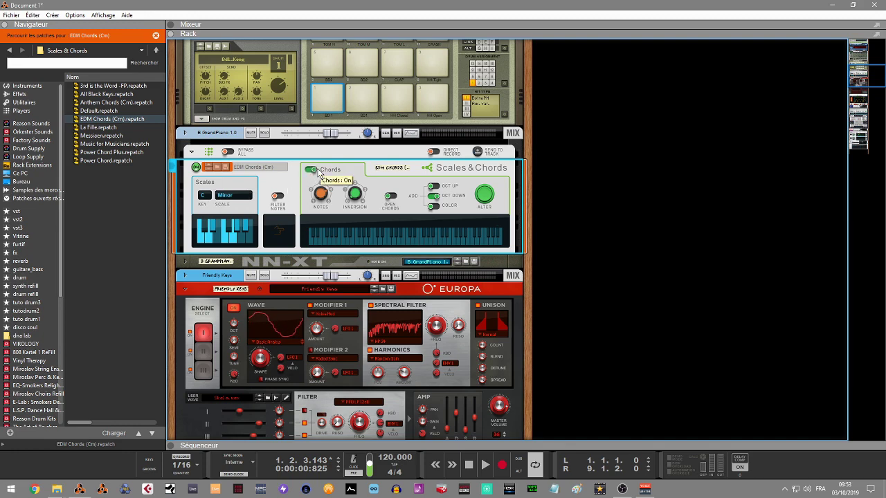